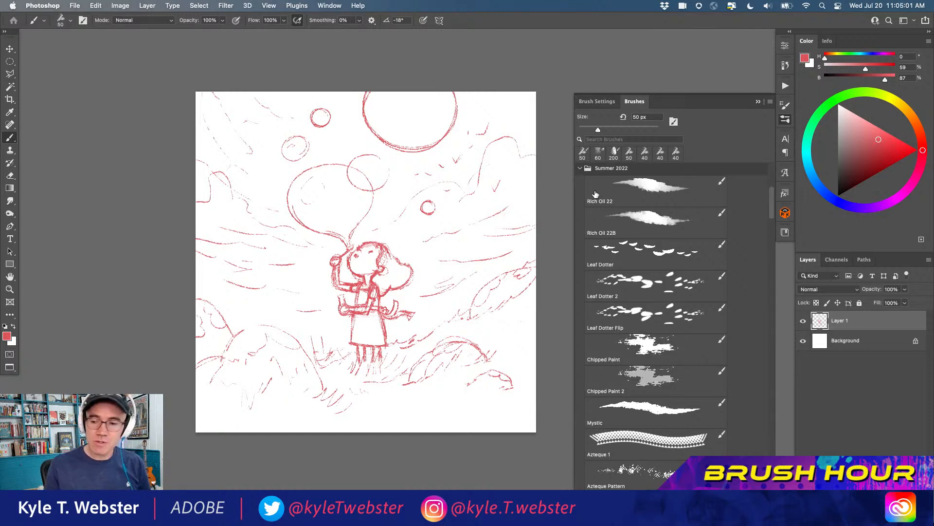
Lower the opacity of the red sketch layer to 30%
{"action": "left_click_drag", "start_coordinate": [282, 303], "coordinate": [260, 296]}
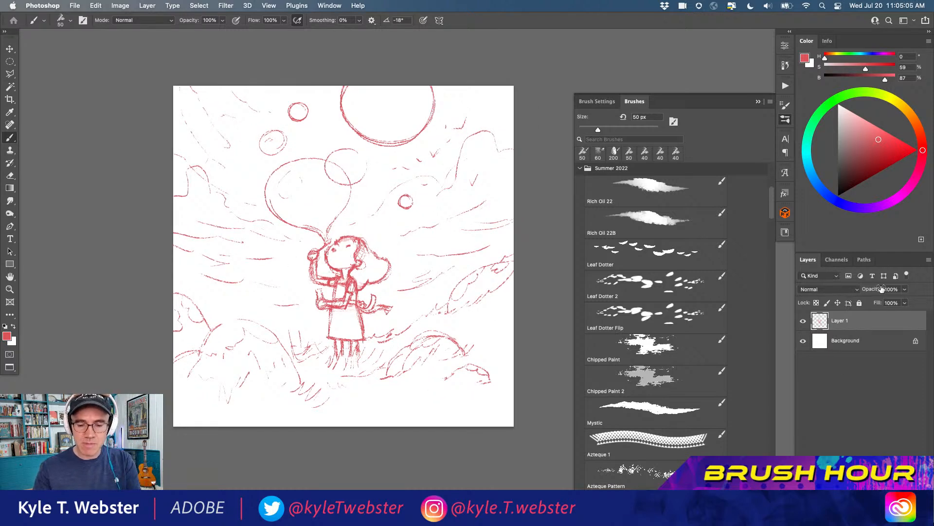
{"action": "left_click", "coordinate": [896, 289]}
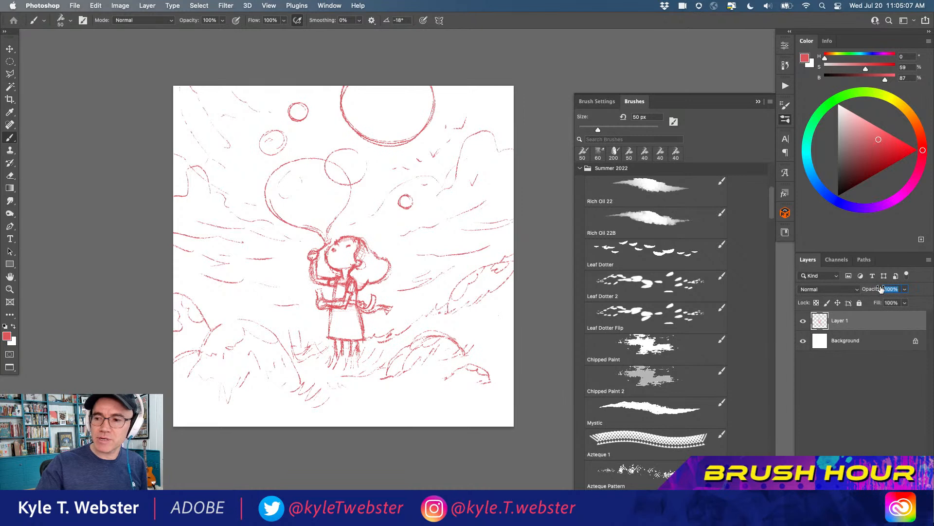
{"action": "type", "text": "30"}
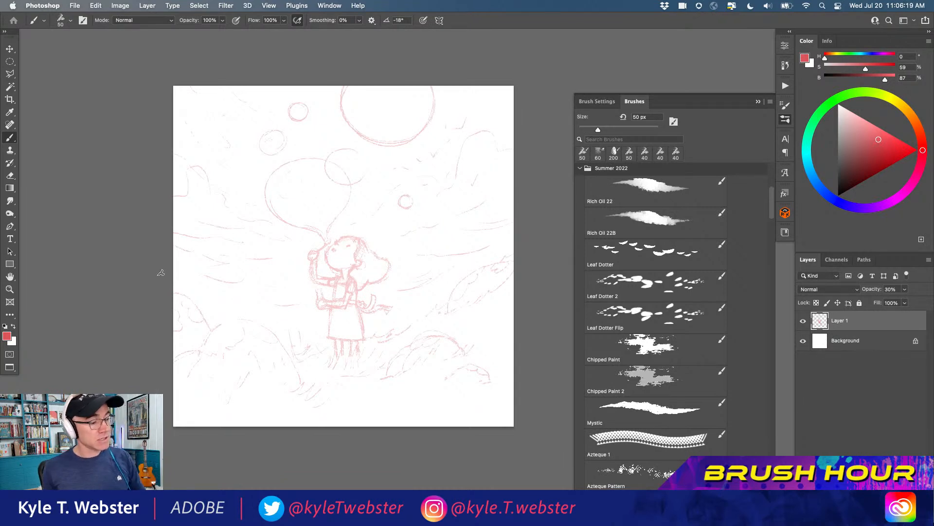
Choose the Rich Oil 22 brush from the Summer 2022 set and enlarge it to 300 px
{"action": "scroll", "coordinate": [768, 204], "scroll_direction": "up", "scroll_amount": 1}
{"action": "left_click", "coordinate": [629, 193]}
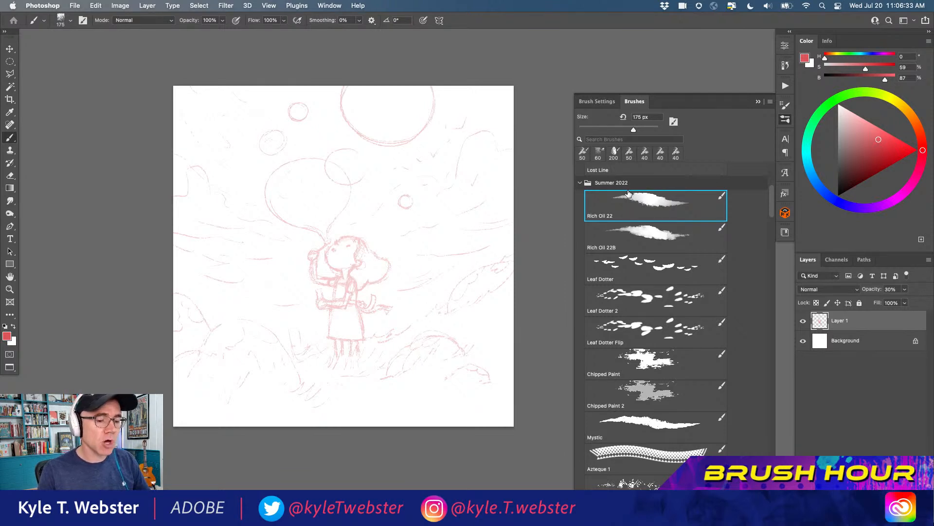
{"action": "left_click", "coordinate": [641, 239]}
{"action": "left_click", "coordinate": [641, 204]}
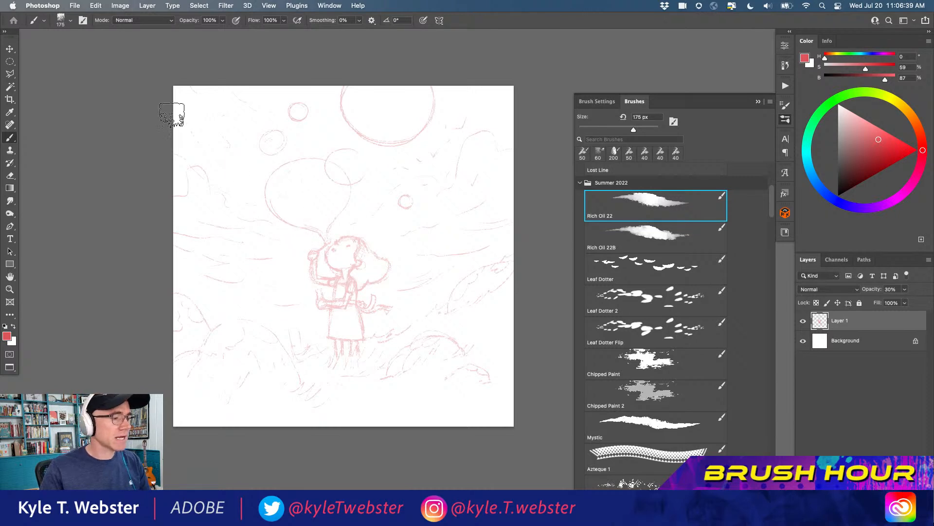
{"action": "key", "text": "bracketright"}
{"action": "key", "text": "bracketright"}
{"action": "key", "text": "bracketright"}
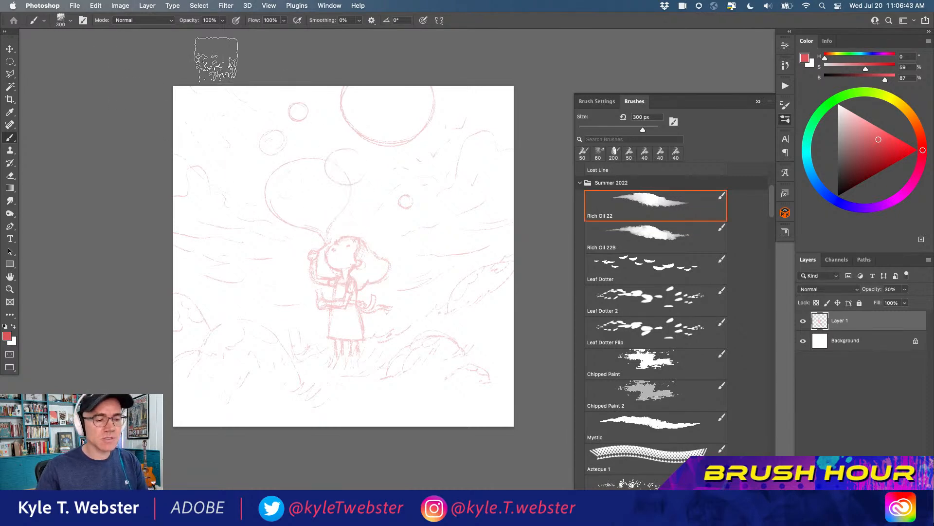
Set the foreground colour to a pale teal with hue 174, saturation 30 and brightness 85
{"action": "left_click", "coordinate": [806, 148]}
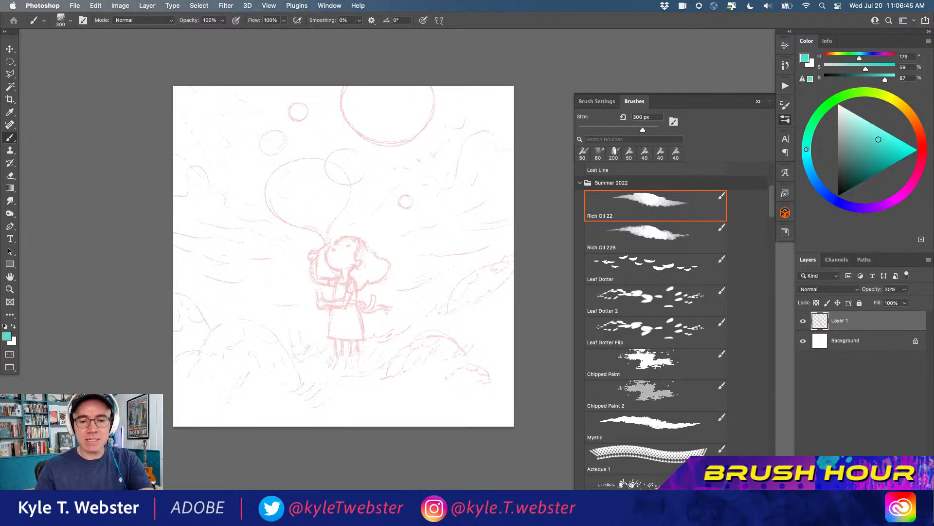
{"action": "left_click", "coordinate": [806, 145]}
{"action": "left_click", "coordinate": [861, 130]}
{"action": "left_click", "coordinate": [859, 129]}
{"action": "mouse_move", "coordinate": [423, 167]}
{"action": "left_mouse_down"}
{"action": "mouse_move", "coordinate": [459, 120]}
{"action": "mouse_move", "coordinate": [493, 124]}
{"action": "mouse_move", "coordinate": [467, 139]}
{"action": "mouse_move", "coordinate": [445, 198]}
{"action": "mouse_move", "coordinate": [495, 184]}
{"action": "left_mouse_up"}
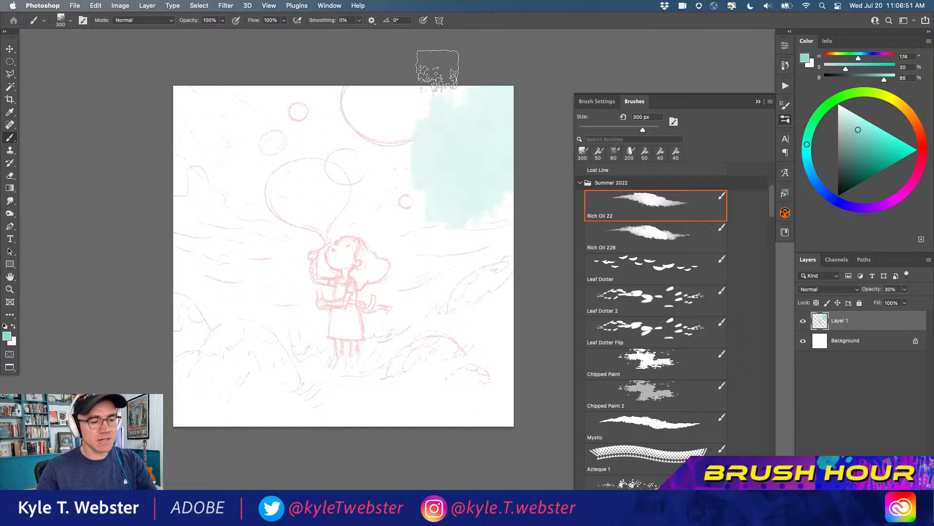
{"action": "key", "text": "super+z"}
{"action": "key", "text": "super+z"}
{"action": "key", "text": "super+z"}
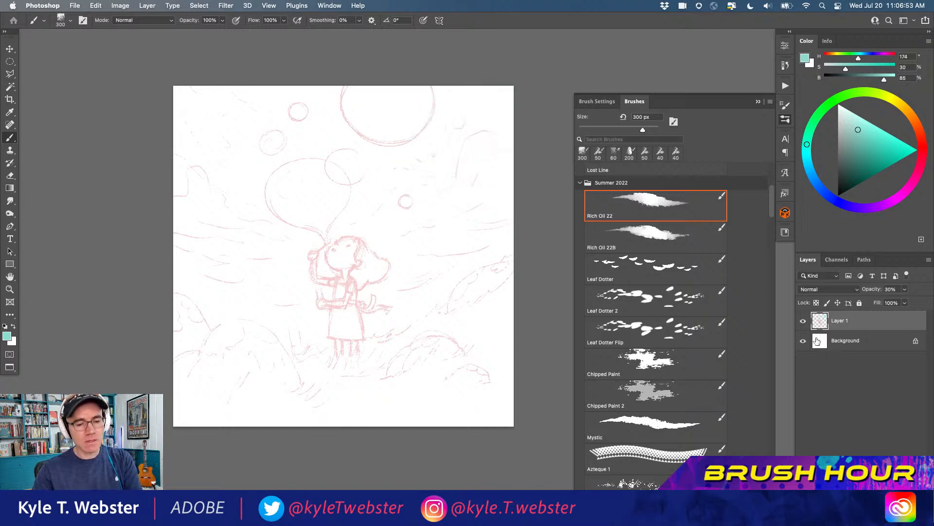
Add a new layer between the Background and the sketch and paint pale teal over the upper-right sky
{"action": "left_click", "coordinate": [820, 341]}
{"action": "left_click", "coordinate": [892, 518]}
{"action": "mouse_move", "coordinate": [441, 139]}
{"action": "left_mouse_down"}
{"action": "mouse_move", "coordinate": [490, 125]}
{"action": "mouse_move", "coordinate": [480, 167]}
{"action": "mouse_move", "coordinate": [525, 152]}
{"action": "mouse_move", "coordinate": [467, 112]}
{"action": "mouse_move", "coordinate": [384, 86]}
{"action": "left_mouse_up"}
Extend the teal Rich Oil 22 strokes across the upper canvas, covering the balloon and the small bubbles
{"action": "double_click", "coordinate": [9, 289]}
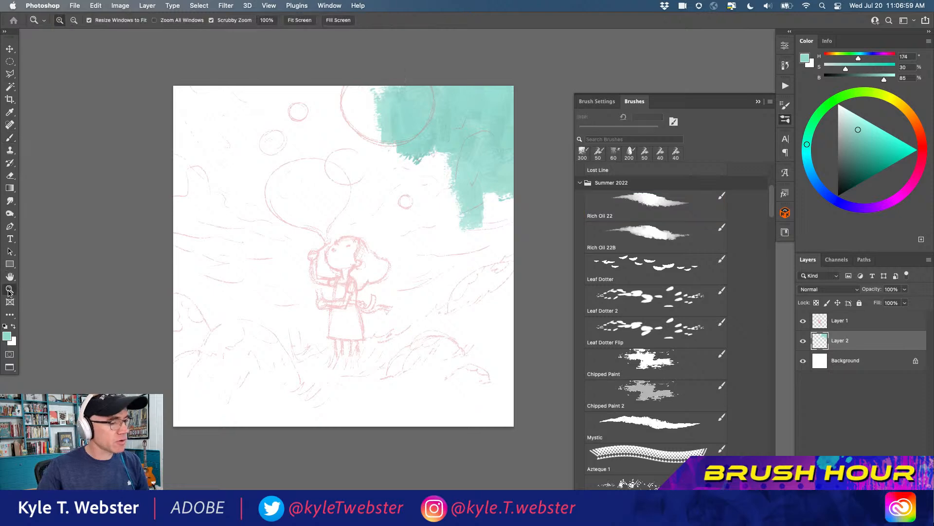
{"action": "left_click_drag", "start_coordinate": [359, 179], "coordinate": [340, 280]}
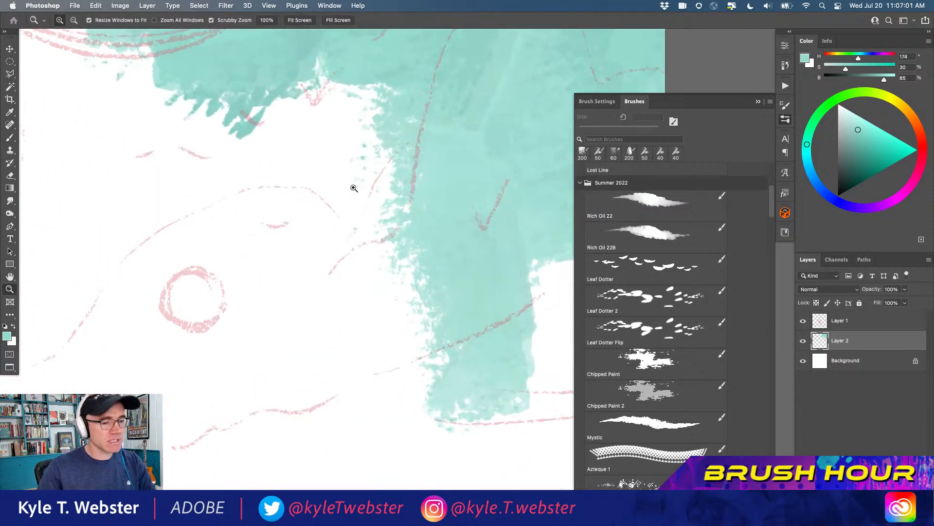
{"action": "key", "text": "super+minus"}
{"action": "key", "text": "b"}
{"action": "mouse_move", "coordinate": [319, 232]}
{"action": "left_mouse_down"}
{"action": "mouse_move", "coordinate": [328, 190]}
{"action": "mouse_move", "coordinate": [327, 245]}
{"action": "mouse_move", "coordinate": [372, 257]}
{"action": "mouse_move", "coordinate": [404, 298]}
{"action": "mouse_move", "coordinate": [463, 273]}
{"action": "mouse_move", "coordinate": [467, 132]}
{"action": "mouse_move", "coordinate": [422, 211]}
{"action": "mouse_move", "coordinate": [358, 192]}
{"action": "mouse_move", "coordinate": [286, 236]}
{"action": "mouse_move", "coordinate": [202, 108]}
{"action": "mouse_move", "coordinate": [190, 67]}
{"action": "left_mouse_up"}
{"action": "left_click_drag", "start_coordinate": [227, 268], "coordinate": [274, 263]}
{"action": "left_click", "coordinate": [273, 261], "text": "alt+super"}
{"action": "mouse_move", "coordinate": [314, 127]}
{"action": "left_mouse_down"}
{"action": "mouse_move", "coordinate": [311, 204]}
{"action": "mouse_move", "coordinate": [310, 141]}
{"action": "mouse_move", "coordinate": [271, 142]}
{"action": "mouse_move", "coordinate": [178, 225]}
{"action": "mouse_move", "coordinate": [177, 168]}
{"action": "mouse_move", "coordinate": [239, 192]}
{"action": "left_mouse_up"}
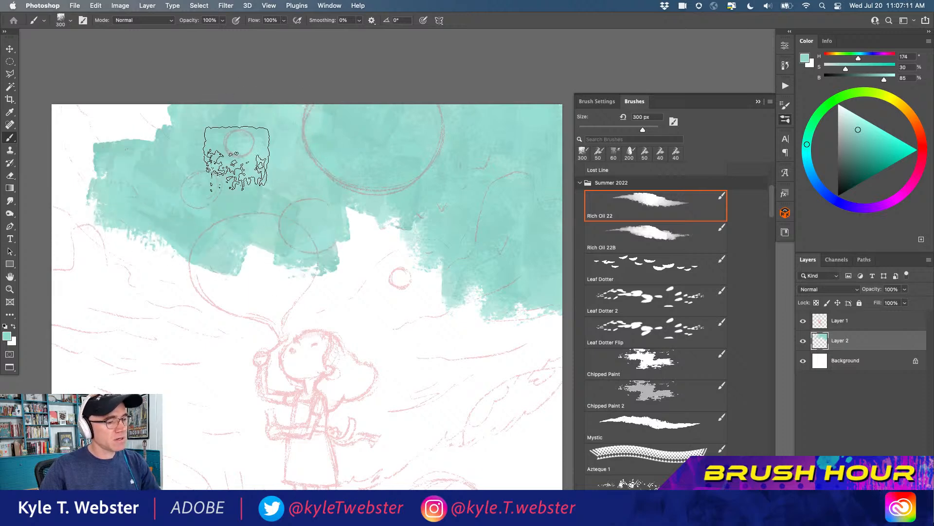
Switch to Rich Oil 22B at 250 px and paint teal down the right side and over the large balloon and girl's head
{"action": "left_click", "coordinate": [254, 315], "text": "alt+super"}
{"action": "key", "text": "period"}
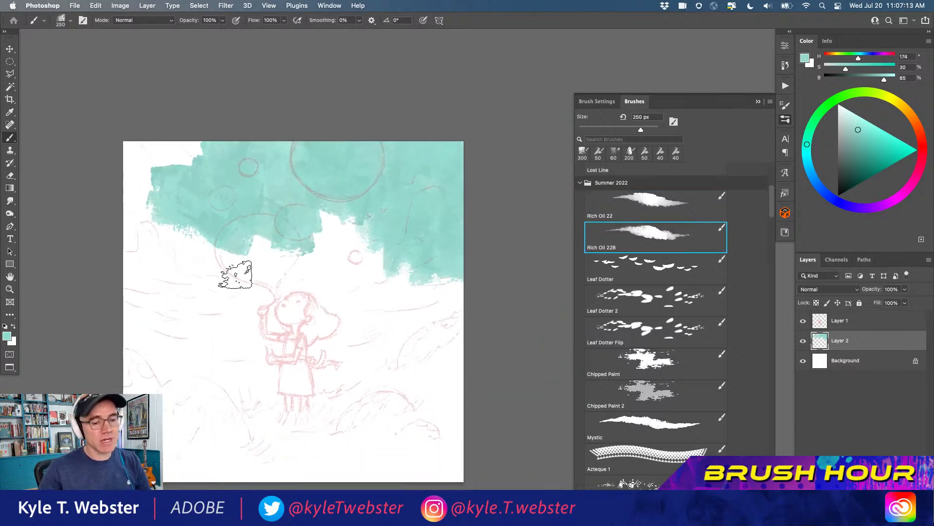
{"action": "mouse_move", "coordinate": [319, 204]}
{"action": "left_mouse_down"}
{"action": "mouse_move", "coordinate": [343, 264]}
{"action": "mouse_move", "coordinate": [364, 224]}
{"action": "mouse_move", "coordinate": [368, 280]}
{"action": "mouse_move", "coordinate": [394, 291]}
{"action": "mouse_move", "coordinate": [362, 317]}
{"action": "mouse_move", "coordinate": [363, 300]}
{"action": "mouse_move", "coordinate": [373, 353]}
{"action": "mouse_move", "coordinate": [418, 299]}
{"action": "mouse_move", "coordinate": [362, 372]}
{"action": "mouse_move", "coordinate": [370, 320]}
{"action": "mouse_move", "coordinate": [347, 316]}
{"action": "mouse_move", "coordinate": [330, 290]}
{"action": "mouse_move", "coordinate": [349, 316]}
{"action": "mouse_move", "coordinate": [350, 295]}
{"action": "mouse_move", "coordinate": [335, 285]}
{"action": "mouse_move", "coordinate": [359, 319]}
{"action": "mouse_move", "coordinate": [370, 285]}
{"action": "mouse_move", "coordinate": [348, 261]}
{"action": "left_mouse_up"}
{"action": "left_click", "coordinate": [355, 314], "text": "super"}
{"action": "left_click_drag", "start_coordinate": [338, 296], "coordinate": [304, 251]}
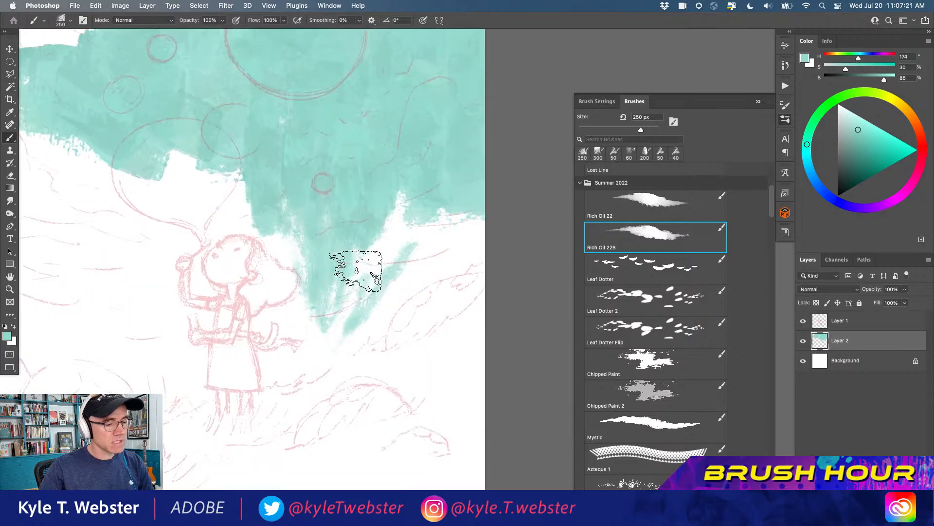
{"action": "mouse_move", "coordinate": [403, 240]}
{"action": "left_mouse_down"}
{"action": "mouse_move", "coordinate": [399, 196]}
{"action": "mouse_move", "coordinate": [415, 227]}
{"action": "mouse_move", "coordinate": [453, 226]}
{"action": "mouse_move", "coordinate": [471, 202]}
{"action": "mouse_move", "coordinate": [426, 251]}
{"action": "mouse_move", "coordinate": [472, 253]}
{"action": "mouse_move", "coordinate": [408, 275]}
{"action": "mouse_move", "coordinate": [469, 258]}
{"action": "mouse_move", "coordinate": [442, 265]}
{"action": "mouse_move", "coordinate": [463, 268]}
{"action": "mouse_move", "coordinate": [423, 246]}
{"action": "mouse_move", "coordinate": [383, 311]}
{"action": "mouse_move", "coordinate": [432, 305]}
{"action": "mouse_move", "coordinate": [474, 284]}
{"action": "mouse_move", "coordinate": [380, 211]}
{"action": "mouse_move", "coordinate": [360, 240]}
{"action": "left_mouse_up"}
{"action": "left_click", "coordinate": [307, 291], "text": "alt"}
{"action": "mouse_move", "coordinate": [274, 286]}
{"action": "left_mouse_down"}
{"action": "mouse_move", "coordinate": [358, 278]}
{"action": "mouse_move", "coordinate": [403, 317]}
{"action": "mouse_move", "coordinate": [433, 284]}
{"action": "mouse_move", "coordinate": [455, 290]}
{"action": "mouse_move", "coordinate": [453, 360]}
{"action": "mouse_move", "coordinate": [408, 328]}
{"action": "mouse_move", "coordinate": [380, 359]}
{"action": "mouse_move", "coordinate": [423, 307]}
{"action": "left_mouse_up"}
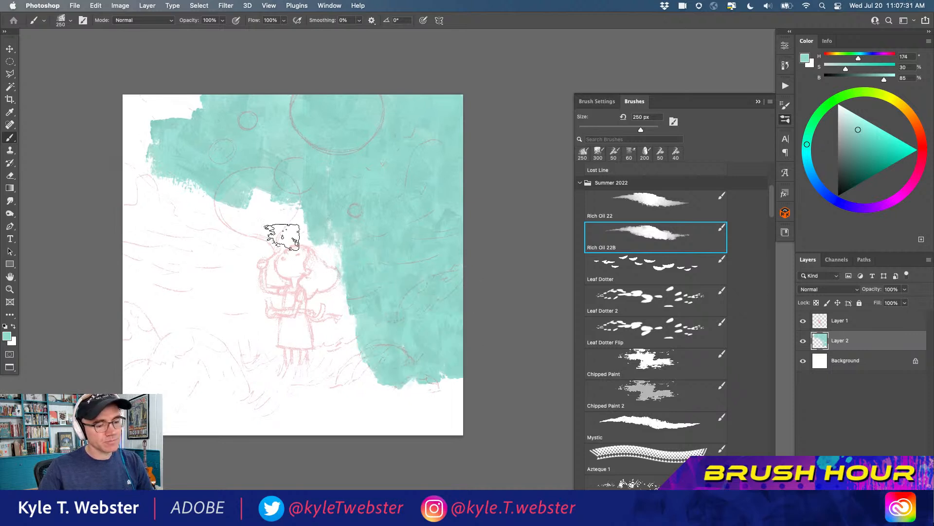
{"action": "mouse_move", "coordinate": [286, 234]}
{"action": "left_mouse_down"}
{"action": "mouse_move", "coordinate": [273, 190]}
{"action": "mouse_move", "coordinate": [268, 209]}
{"action": "mouse_move", "coordinate": [197, 102]}
{"action": "left_mouse_up"}
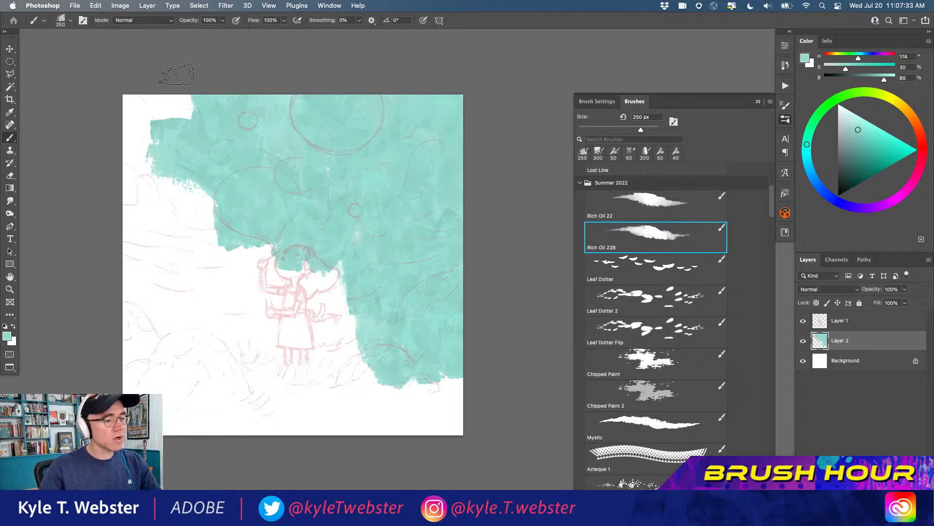
Switch back to Rich Oil 22, enlarge it to 400 px and cover the rest of the canvas with teal
{"action": "left_click", "coordinate": [636, 205]}
{"action": "mouse_move", "coordinate": [190, 244]}
{"action": "left_mouse_down"}
{"action": "mouse_move", "coordinate": [209, 189]}
{"action": "mouse_move", "coordinate": [204, 204]}
{"action": "mouse_move", "coordinate": [177, 209]}
{"action": "mouse_move", "coordinate": [157, 170]}
{"action": "mouse_move", "coordinate": [177, 152]}
{"action": "left_mouse_up"}
{"action": "key", "text": "bracketright"}
{"action": "key", "text": "bracketright"}
{"action": "key", "text": "bracketright"}
{"action": "key", "text": "bracketright"}
{"action": "mouse_move", "coordinate": [211, 216]}
{"action": "left_mouse_down"}
{"action": "mouse_move", "coordinate": [165, 200]}
{"action": "mouse_move", "coordinate": [187, 119]}
{"action": "mouse_move", "coordinate": [232, 219]}
{"action": "mouse_move", "coordinate": [302, 299]}
{"action": "mouse_move", "coordinate": [411, 367]}
{"action": "mouse_move", "coordinate": [393, 407]}
{"action": "mouse_move", "coordinate": [335, 400]}
{"action": "mouse_move", "coordinate": [321, 346]}
{"action": "mouse_move", "coordinate": [267, 385]}
{"action": "mouse_move", "coordinate": [218, 396]}
{"action": "mouse_move", "coordinate": [372, 381]}
{"action": "mouse_move", "coordinate": [259, 331]}
{"action": "mouse_move", "coordinate": [200, 249]}
{"action": "mouse_move", "coordinate": [125, 311]}
{"action": "mouse_move", "coordinate": [140, 295]}
{"action": "mouse_move", "coordinate": [166, 381]}
{"action": "mouse_move", "coordinate": [146, 336]}
{"action": "mouse_move", "coordinate": [240, 400]}
{"action": "mouse_move", "coordinate": [294, 405]}
{"action": "mouse_move", "coordinate": [357, 316]}
{"action": "left_mouse_up"}
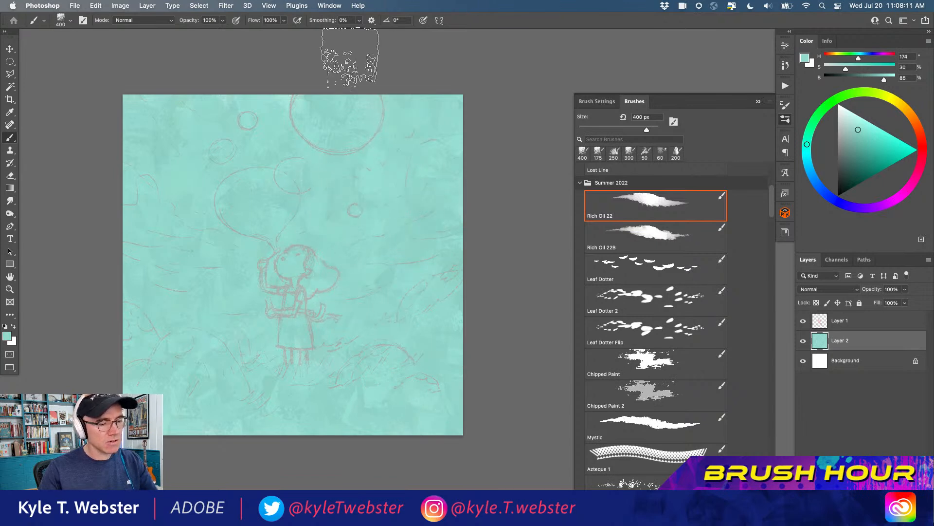
Layer more teal strokes over the background with the Rich Oil 22B brush enlarged to 500 px
{"action": "left_click", "coordinate": [643, 230]}
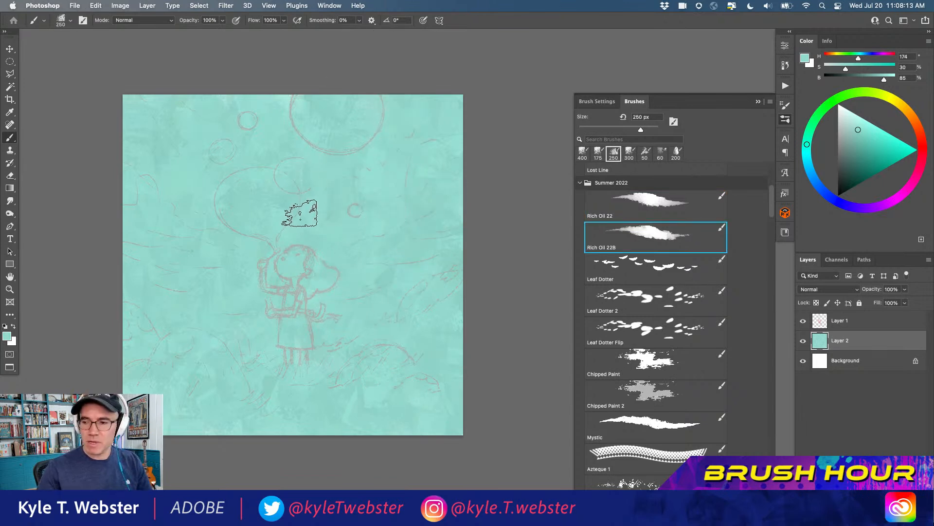
{"action": "scroll", "coordinate": [300, 214], "scroll_direction": "right", "scroll_amount": 10}
{"action": "scroll", "coordinate": [134, 308], "scroll_direction": "left", "scroll_amount": 10}
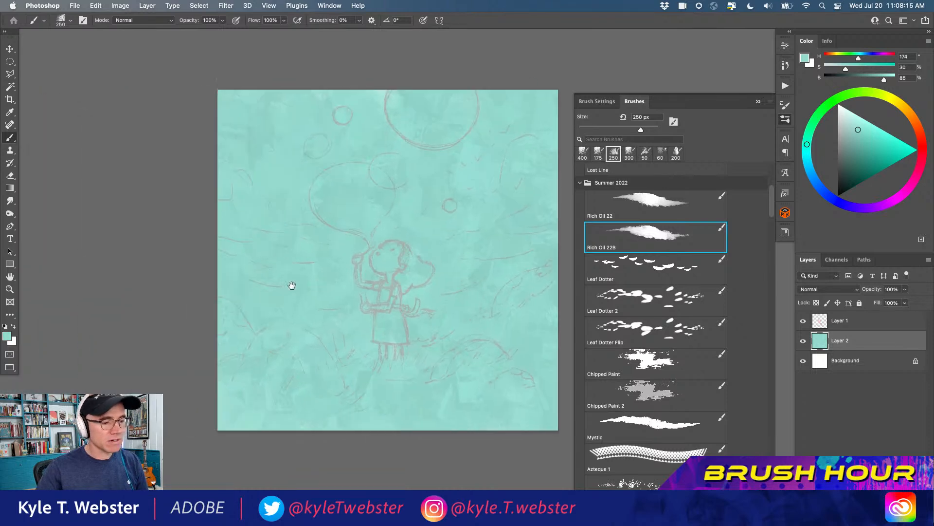
{"action": "left_click_drag", "start_coordinate": [202, 283], "coordinate": [199, 282]}
{"action": "key", "text": "bracketright"}
{"action": "key", "text": "bracketright"}
{"action": "key", "text": "bracketright"}
{"action": "left_click_drag", "start_coordinate": [317, 122], "coordinate": [287, 192]}
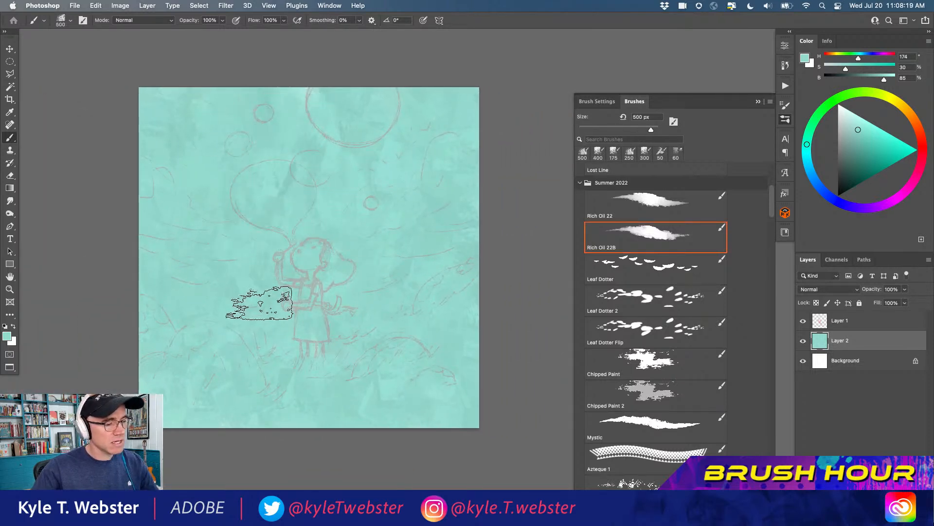
{"action": "mouse_move", "coordinate": [377, 283]}
{"action": "left_mouse_down"}
{"action": "mouse_move", "coordinate": [397, 225]}
{"action": "mouse_move", "coordinate": [412, 305]}
{"action": "mouse_move", "coordinate": [433, 291]}
{"action": "mouse_move", "coordinate": [470, 304]}
{"action": "mouse_move", "coordinate": [409, 191]}
{"action": "mouse_move", "coordinate": [444, 148]}
{"action": "left_mouse_up"}
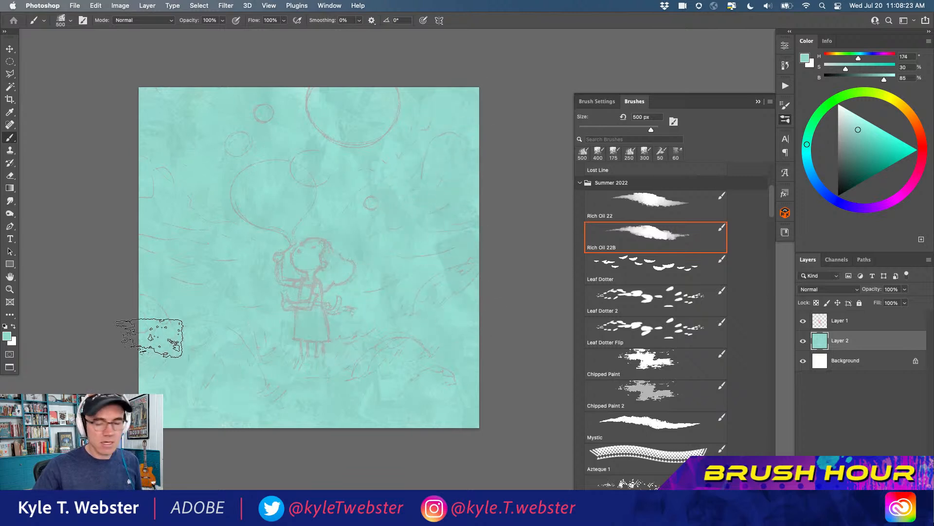
Inspect the painted texture up close and examine the Color Dynamics settings of the Rich Oil 22B brush
{"action": "scroll", "coordinate": [252, 271], "scroll_direction": "up", "scroll_amount": 5}
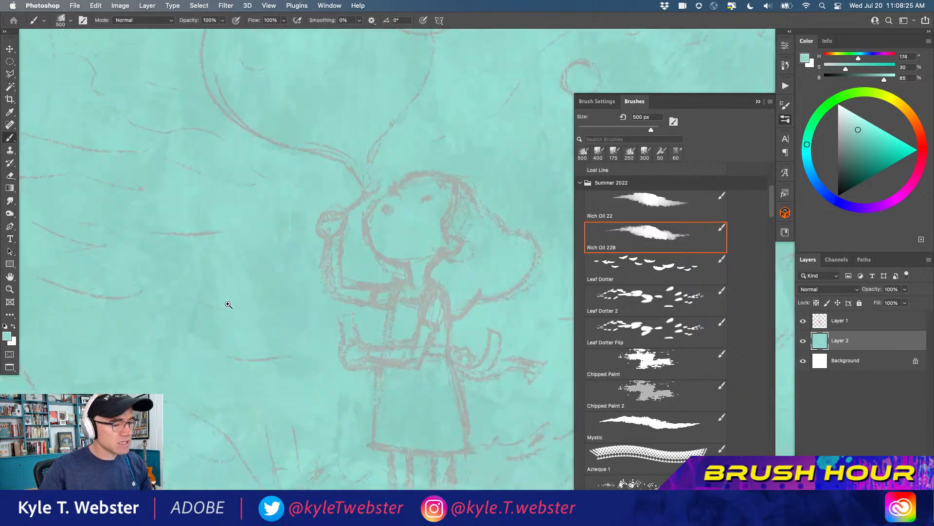
{"action": "mouse_move", "coordinate": [217, 323]}
{"action": "left_mouse_down"}
{"action": "mouse_move", "coordinate": [266, 286]}
{"action": "mouse_move", "coordinate": [204, 319]}
{"action": "left_mouse_up"}
{"action": "left_click", "coordinate": [230, 303], "text": "alt"}
{"action": "left_click", "coordinate": [230, 304], "text": "alt"}
{"action": "left_click", "coordinate": [590, 102]}
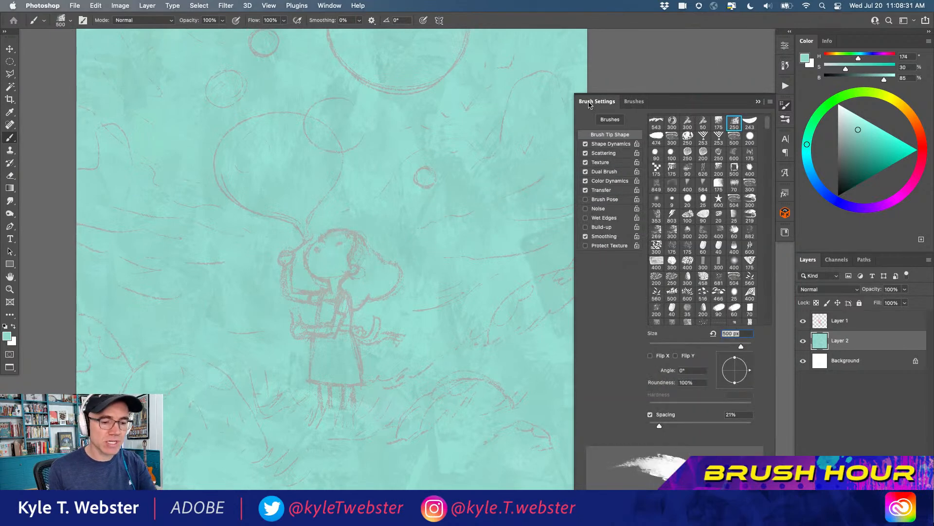
{"action": "left_click", "coordinate": [600, 182]}
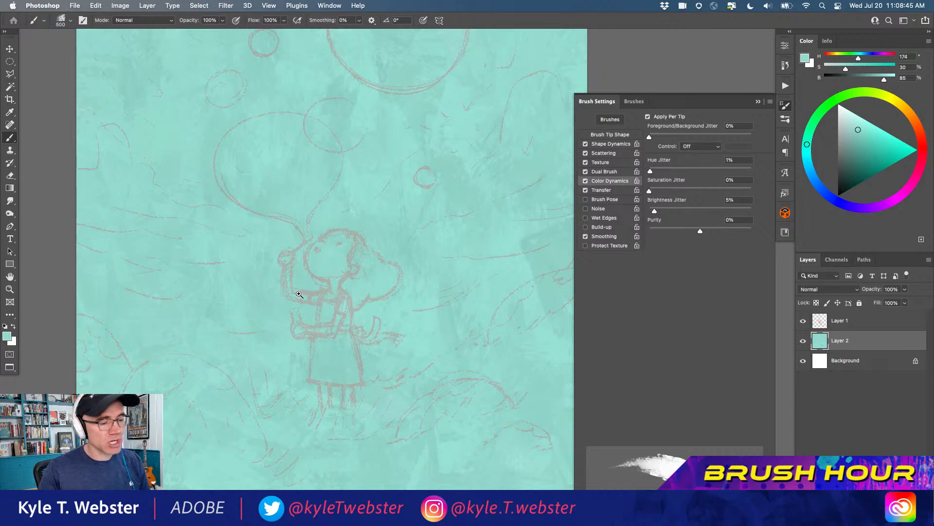
{"action": "key", "text": "super+minus"}
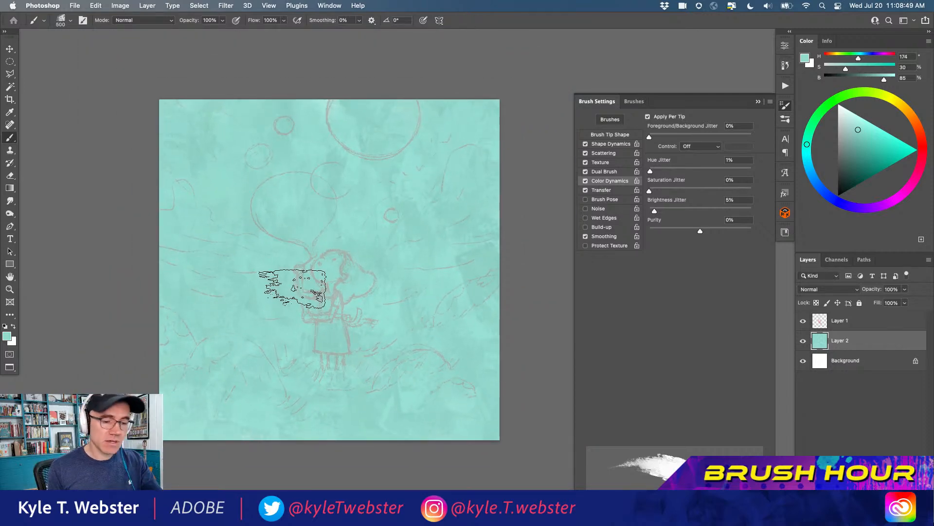
Paint clusters of leaf marks in the upper-right sky with the Leaf Dotter brush in a darker teal (hue 174, saturation 42, brightness 74)
{"action": "left_click", "coordinate": [635, 101]}
{"action": "left_click", "coordinate": [615, 265]}
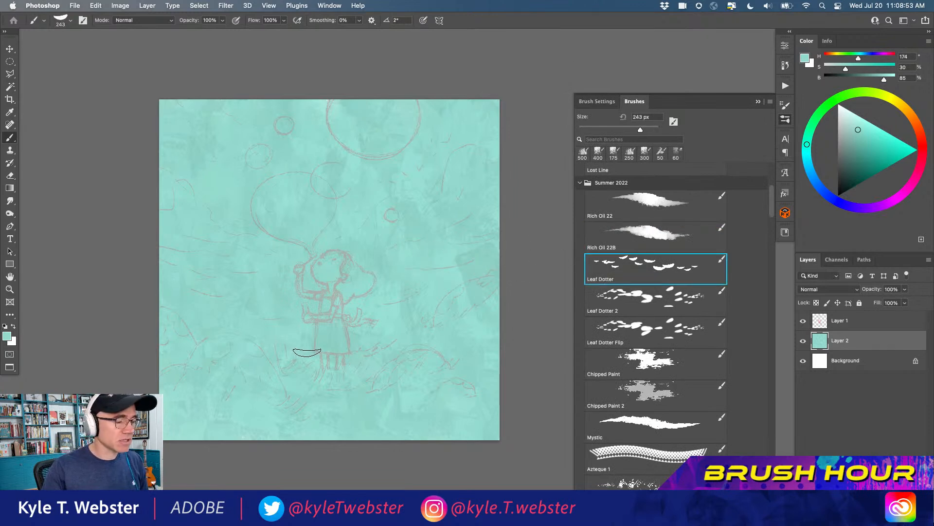
{"action": "left_click", "coordinate": [862, 142]}
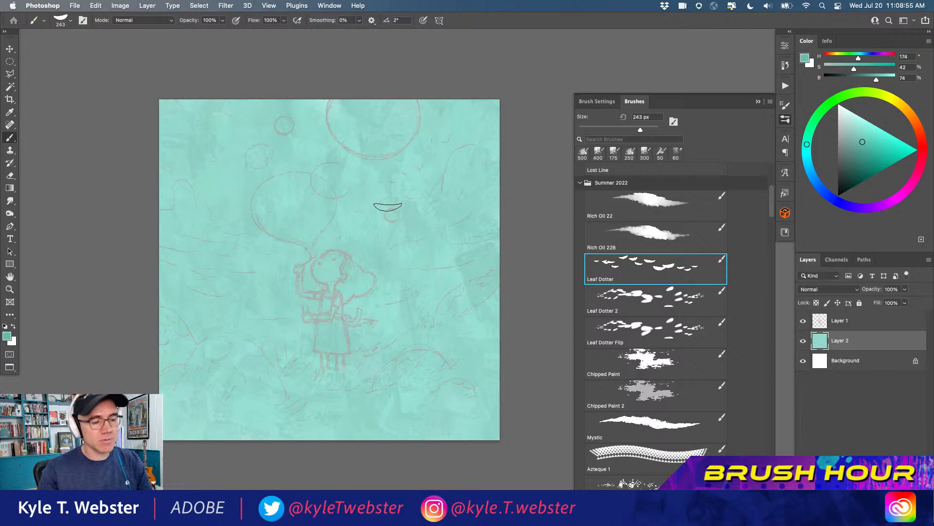
{"action": "mouse_move", "coordinate": [400, 193]}
{"action": "left_mouse_down"}
{"action": "mouse_move", "coordinate": [430, 189]}
{"action": "mouse_move", "coordinate": [456, 165]}
{"action": "mouse_move", "coordinate": [426, 176]}
{"action": "mouse_move", "coordinate": [377, 144]}
{"action": "mouse_move", "coordinate": [370, 163]}
{"action": "mouse_move", "coordinate": [324, 150]}
{"action": "left_mouse_up"}
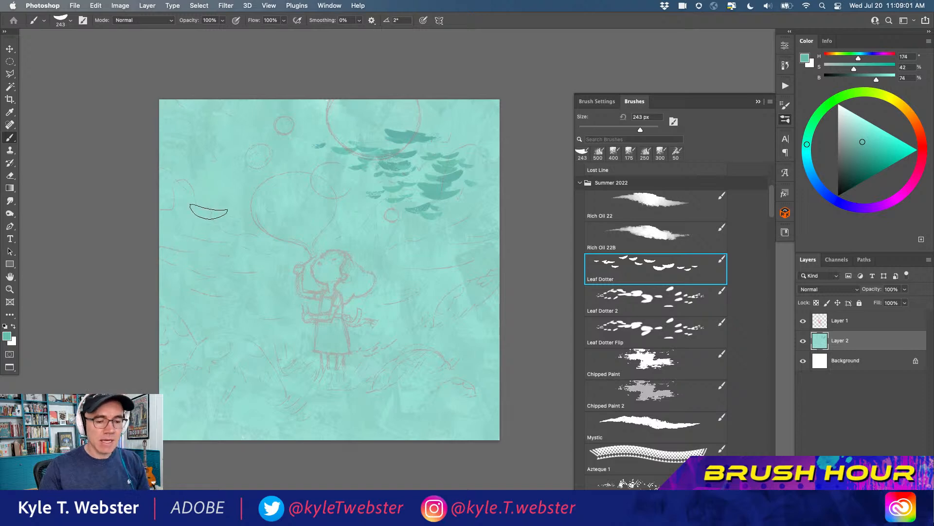
Rotate the Leaf Dotter brush tip to -176° and paint a cluster of flipped leaf marks in the upper-left sky
{"action": "left_click", "coordinate": [597, 101]}
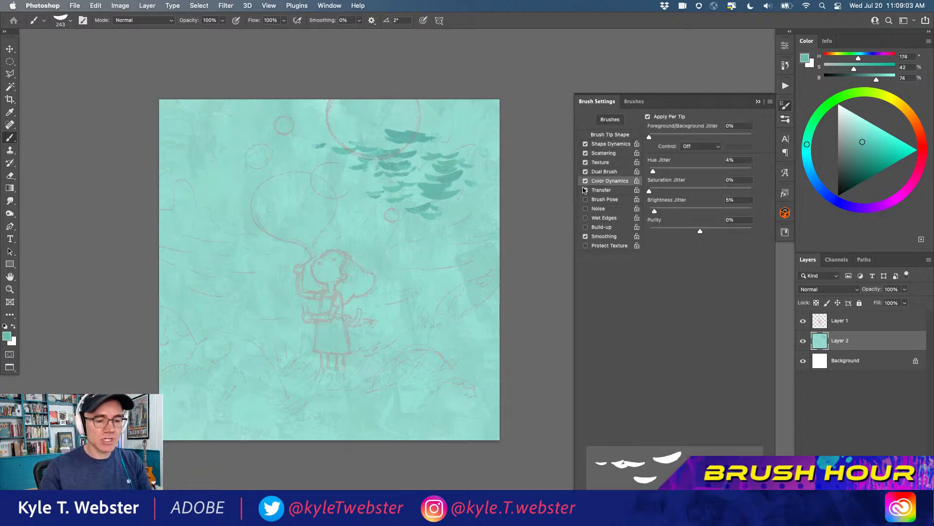
{"action": "left_click", "coordinate": [600, 135]}
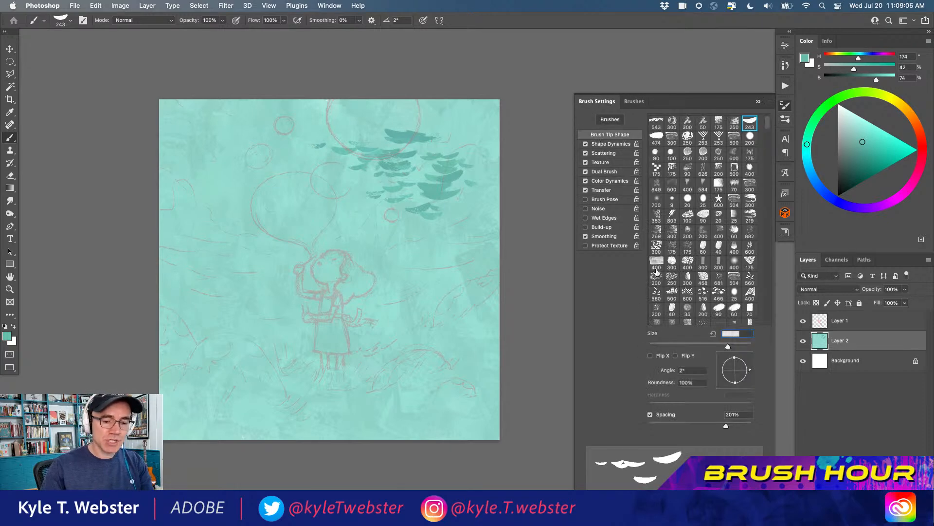
{"action": "mouse_move", "coordinate": [748, 367]}
{"action": "left_mouse_down"}
{"action": "mouse_move", "coordinate": [737, 361]}
{"action": "mouse_move", "coordinate": [724, 371]}
{"action": "left_mouse_up"}
{"action": "mouse_move", "coordinate": [362, 231]}
{"action": "left_mouse_down"}
{"action": "mouse_move", "coordinate": [217, 235]}
{"action": "mouse_move", "coordinate": [300, 221]}
{"action": "mouse_move", "coordinate": [249, 218]}
{"action": "mouse_move", "coordinate": [290, 205]}
{"action": "mouse_move", "coordinate": [224, 209]}
{"action": "mouse_move", "coordinate": [275, 213]}
{"action": "mouse_move", "coordinate": [247, 196]}
{"action": "mouse_move", "coordinate": [303, 205]}
{"action": "mouse_move", "coordinate": [271, 173]}
{"action": "mouse_move", "coordinate": [236, 175]}
{"action": "mouse_move", "coordinate": [245, 182]}
{"action": "mouse_move", "coordinate": [302, 171]}
{"action": "mouse_move", "coordinate": [247, 167]}
{"action": "mouse_move", "coordinate": [265, 142]}
{"action": "left_mouse_up"}
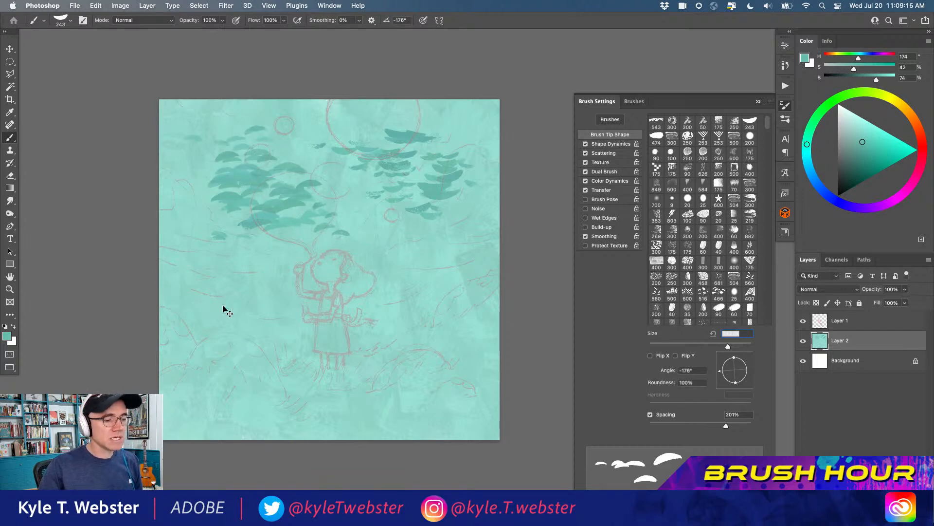
Undo all the leaf test strokes on the teal background and return to the list of brushes
{"action": "key", "text": "super+z"}
{"action": "key", "text": "super+z"}
{"action": "key", "text": "super+z"}
{"action": "key", "text": "super+z"}
{"action": "key", "text": "super+z"}
{"action": "key", "text": "super+z"}
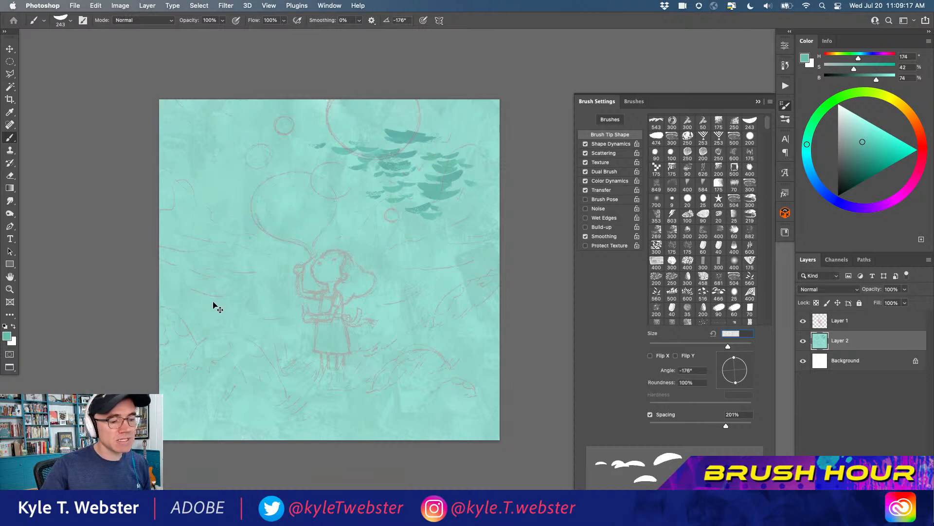
{"action": "key", "text": "super+z"}
{"action": "key", "text": "super+z"}
{"action": "key", "text": "super+z"}
{"action": "key", "text": "super+z"}
{"action": "key", "text": "super+z"}
{"action": "key", "text": "super+z"}
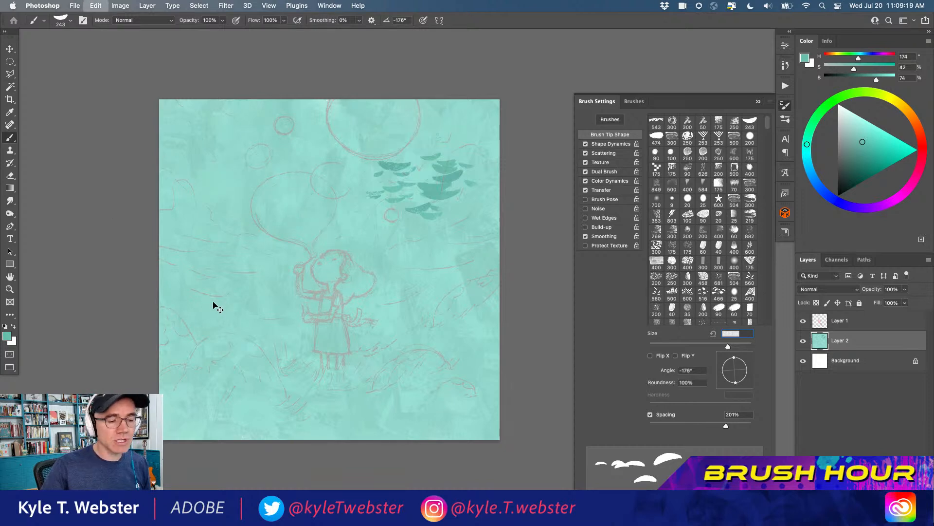
{"action": "key", "text": "super+z"}
{"action": "key", "text": "super+z"}
{"action": "key", "text": "super+z"}
{"action": "key", "text": "super+z"}
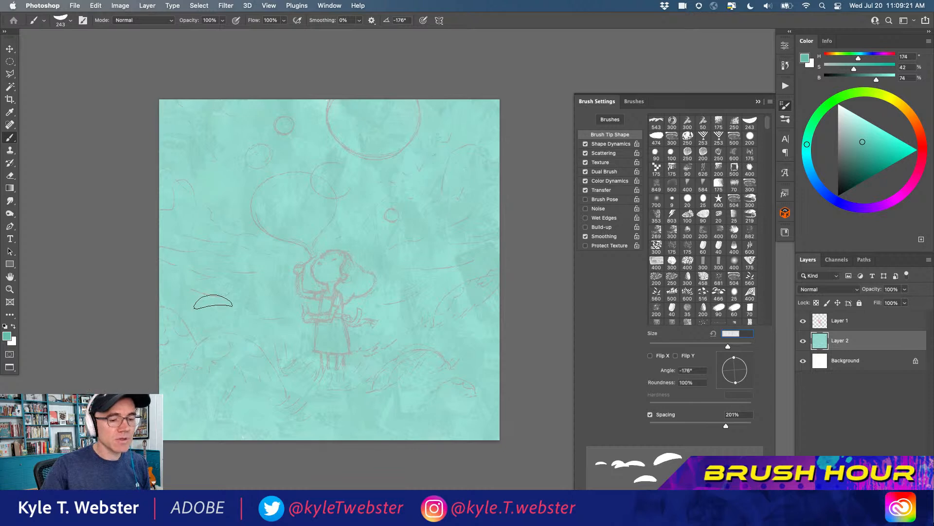
{"action": "left_click", "coordinate": [634, 101]}
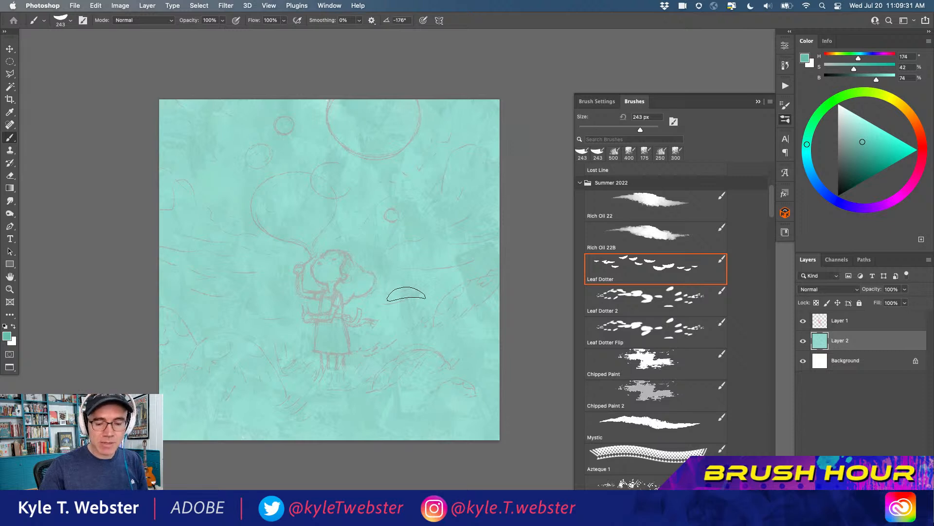
{"action": "left_click", "coordinate": [752, 508]}
{"action": "mouse_move", "coordinate": [124, 315]}
{"action": "left_mouse_down"}
{"action": "mouse_move", "coordinate": [355, 336]}
{"action": "mouse_move", "coordinate": [377, 243]}
{"action": "left_mouse_up"}
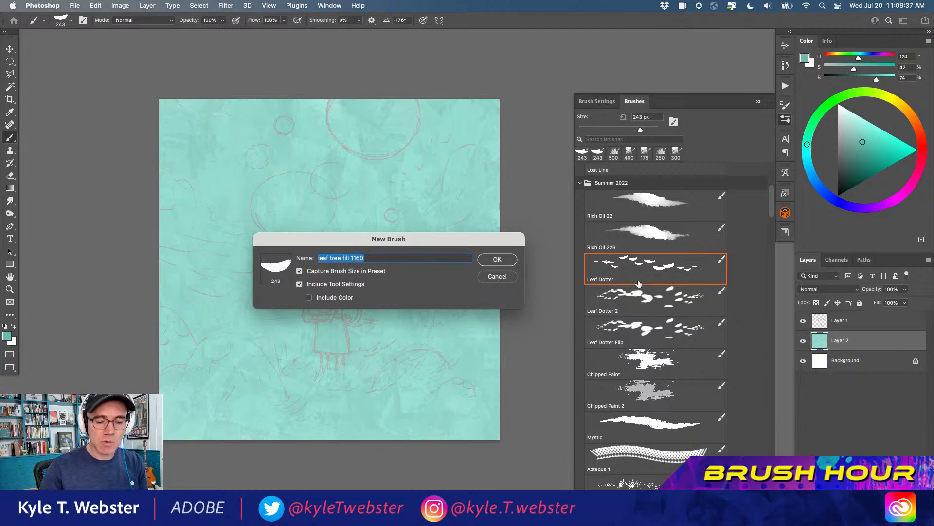
{"action": "key", "text": "Return"}
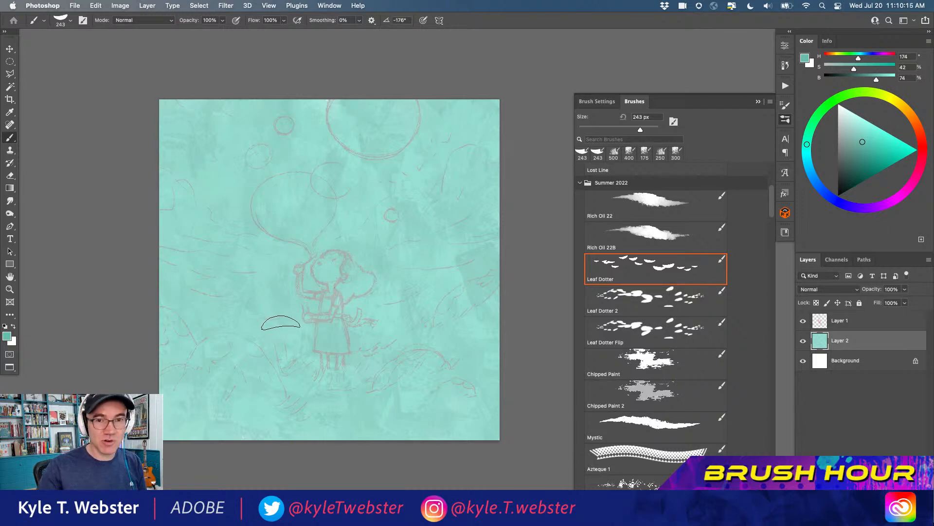
{"action": "left_click_drag", "start_coordinate": [275, 337], "coordinate": [291, 331]}
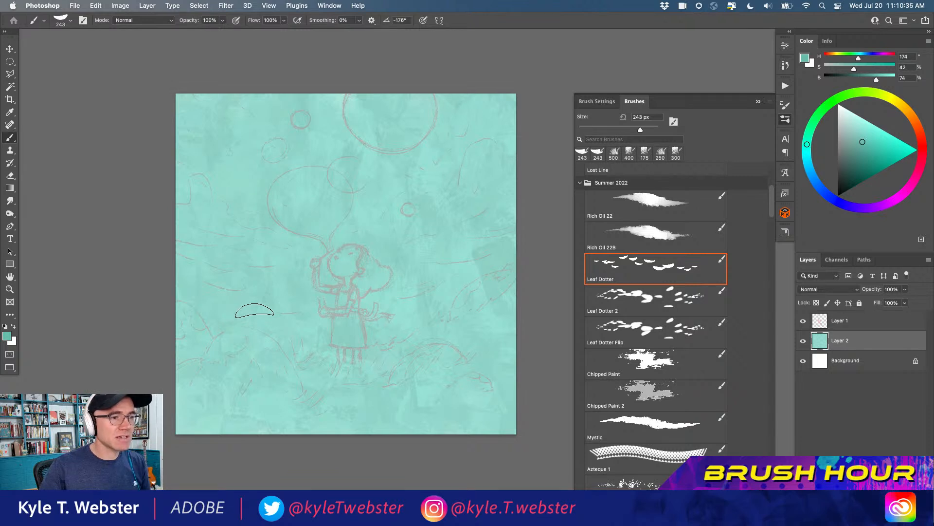
{"action": "left_click", "coordinate": [267, 306], "text": "super"}
{"action": "mouse_move", "coordinate": [264, 302]}
{"action": "left_mouse_down"}
{"action": "mouse_move", "coordinate": [206, 323]}
{"action": "mouse_move", "coordinate": [290, 313]}
{"action": "left_mouse_up"}
{"action": "left_click", "coordinate": [222, 320], "text": "alt"}
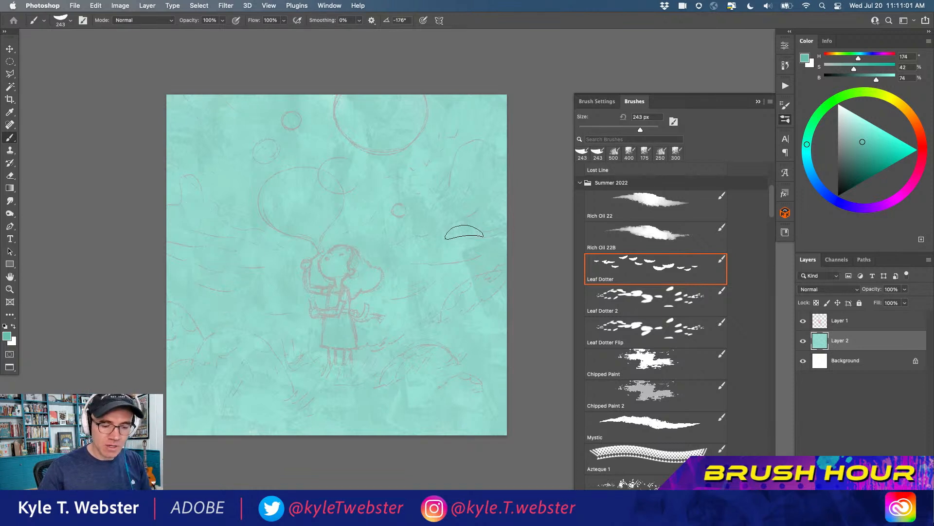
Switch to the Leaf Dotter 2 brush, trying it with teal leaf marks above the girl and undoing those test strokes
{"action": "left_click", "coordinate": [621, 300]}
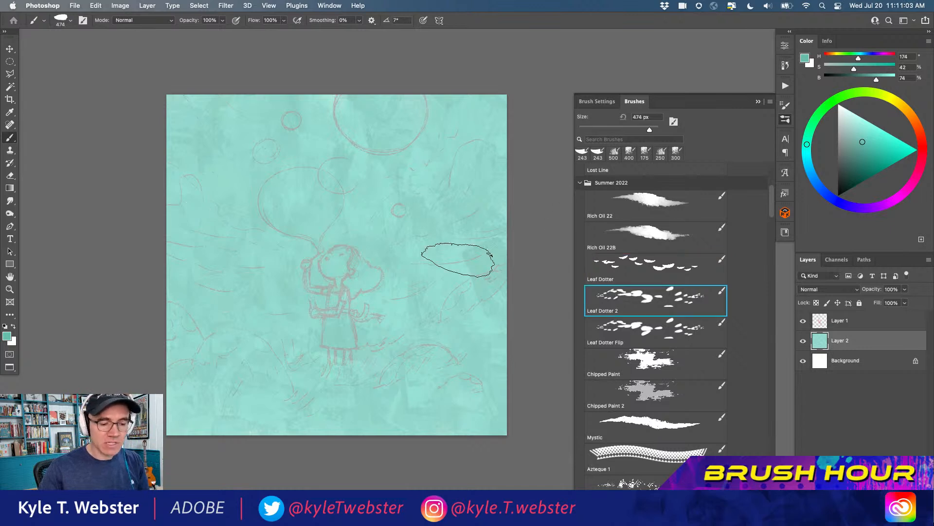
{"action": "mouse_move", "coordinate": [386, 192]}
{"action": "left_mouse_down"}
{"action": "mouse_move", "coordinate": [420, 298]}
{"action": "mouse_move", "coordinate": [432, 269]}
{"action": "mouse_move", "coordinate": [395, 241]}
{"action": "mouse_move", "coordinate": [384, 212]}
{"action": "mouse_move", "coordinate": [294, 122]}
{"action": "left_mouse_up"}
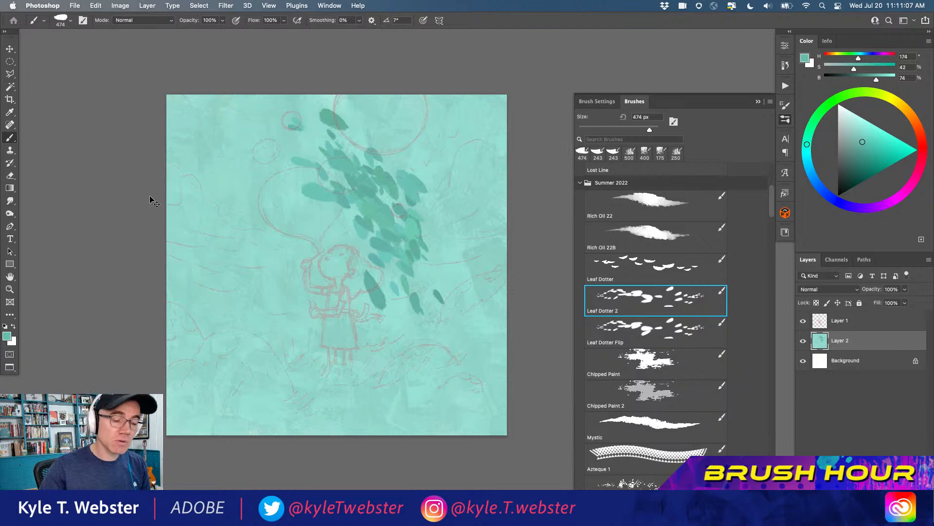
{"action": "key", "text": "super+z"}
{"action": "key", "text": "super+z"}
{"action": "key", "text": "super+z"}
{"action": "key", "text": "super+z"}
{"action": "key", "text": "super+z"}
{"action": "key", "text": "super+z"}
{"action": "key", "text": "super+z"}
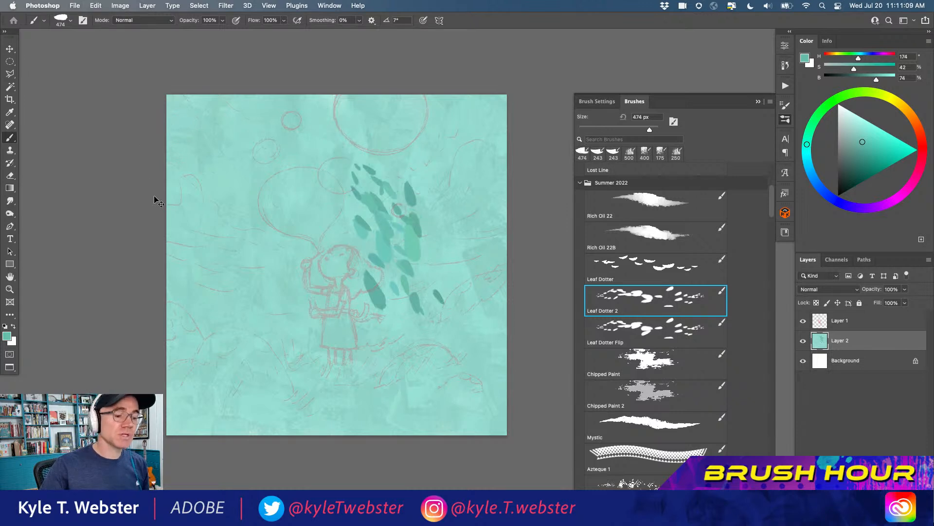
{"action": "key", "text": "super+z"}
{"action": "key", "text": "super+z"}
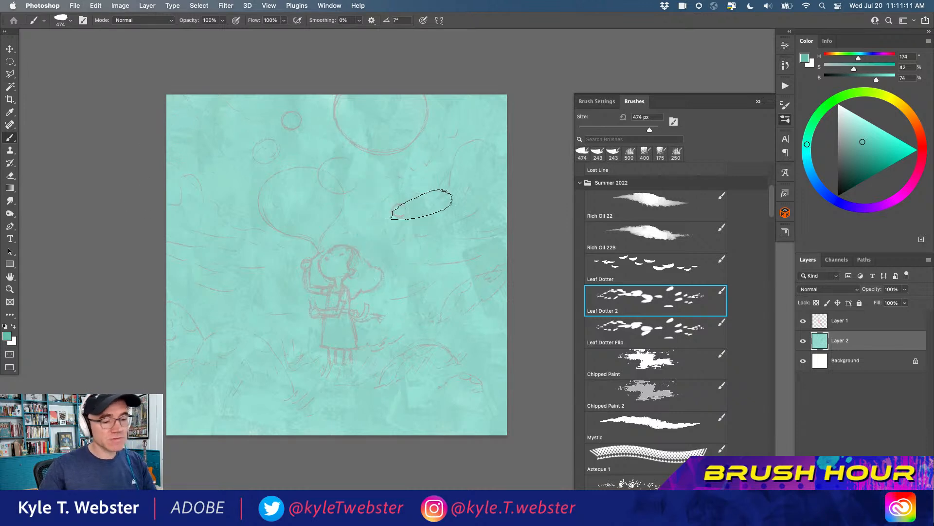
Add a new layer above the teal background, try sweeping leaf marks on it, and clear the layer's contents
{"action": "key", "text": "super+shift+alt+n"}
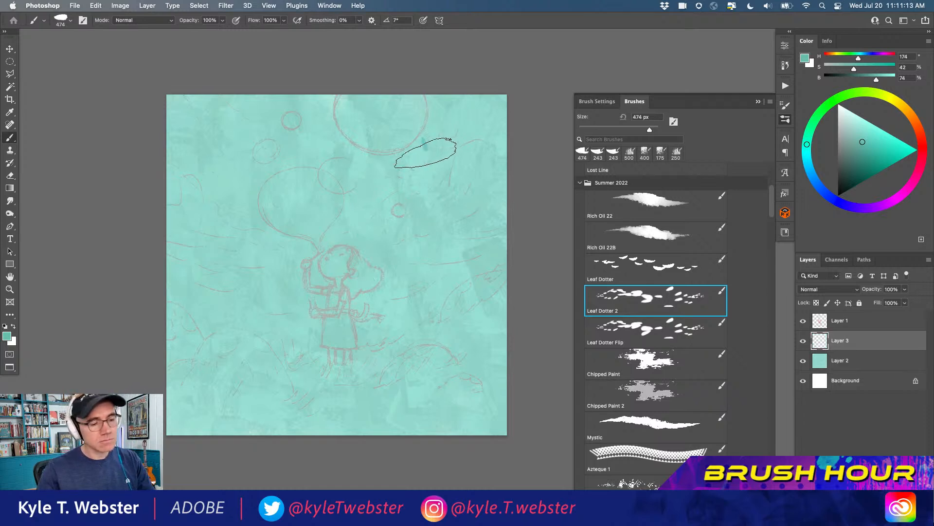
{"action": "left_click_drag", "start_coordinate": [427, 141], "coordinate": [421, 341]}
{"action": "left_click_drag", "start_coordinate": [280, 382], "coordinate": [295, 161]}
{"action": "mouse_move", "coordinate": [234, 146]}
{"action": "left_mouse_down"}
{"action": "mouse_move", "coordinate": [254, 278]}
{"action": "mouse_move", "coordinate": [243, 146]}
{"action": "left_mouse_up"}
{"action": "key", "text": "super+a"}
{"action": "key", "text": "BackSpace"}
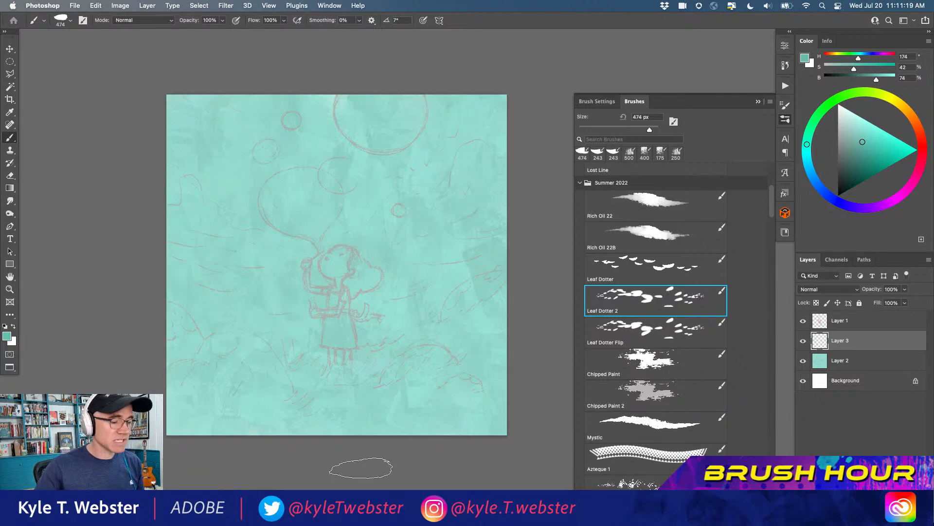
Lasso a freehand mound shape over the sketched bush in the lower-left corner of the canvas
{"action": "left_click", "coordinate": [239, 379], "text": "super"}
{"action": "left_click_drag", "start_coordinate": [223, 368], "coordinate": [182, 378]}
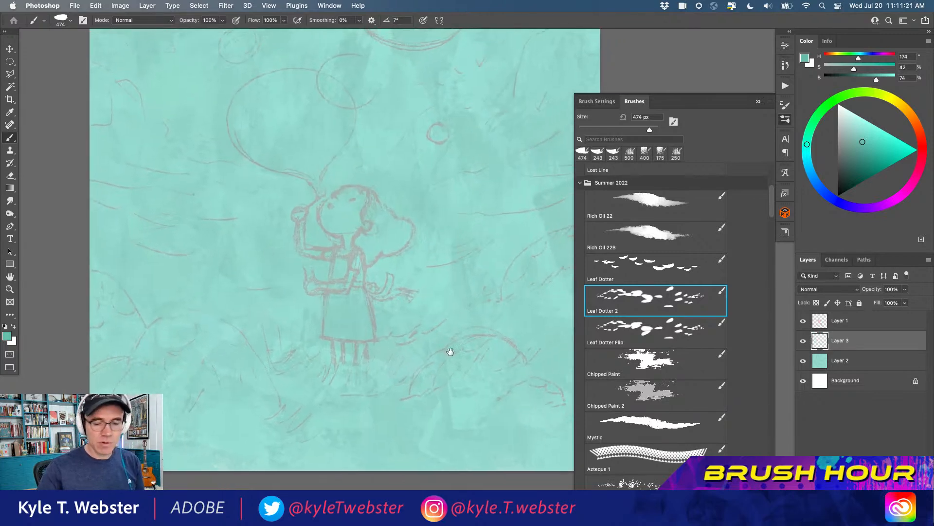
{"action": "key", "text": "l"}
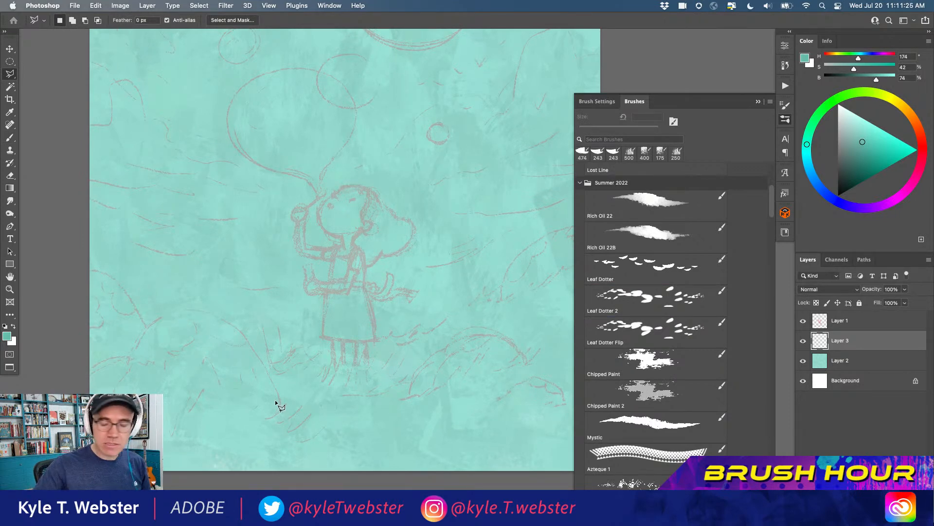
{"action": "key", "text": "shift+l"}
{"action": "mouse_move", "coordinate": [284, 408]}
{"action": "left_mouse_down"}
{"action": "mouse_move", "coordinate": [250, 345]}
{"action": "mouse_move", "coordinate": [203, 310]}
{"action": "mouse_move", "coordinate": [158, 313]}
{"action": "mouse_move", "coordinate": [120, 368]}
{"action": "left_mouse_up"}
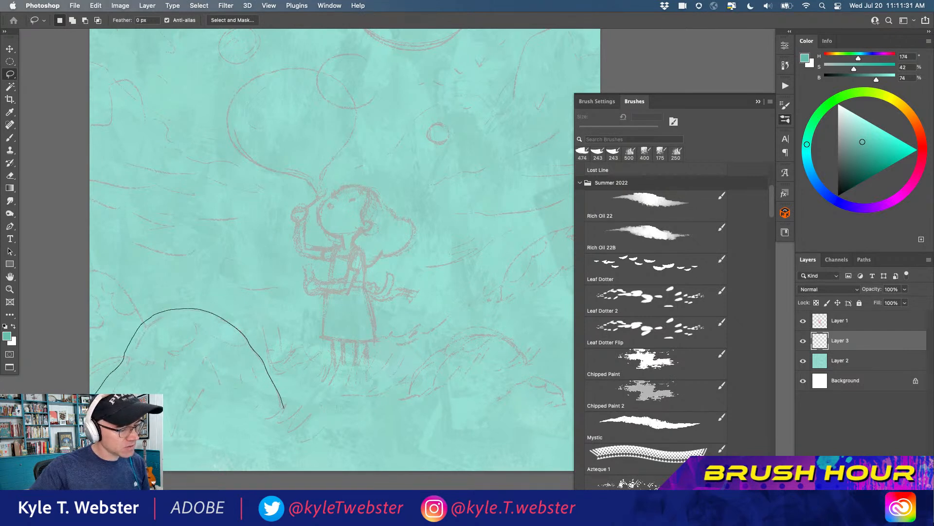
{"action": "left_click_drag", "start_coordinate": [177, 452], "coordinate": [292, 417]}
Paint small teal leaf marks over the upper part of the selected mound with Leaf Dotter 2 at 125 px
{"action": "key", "text": "b"}
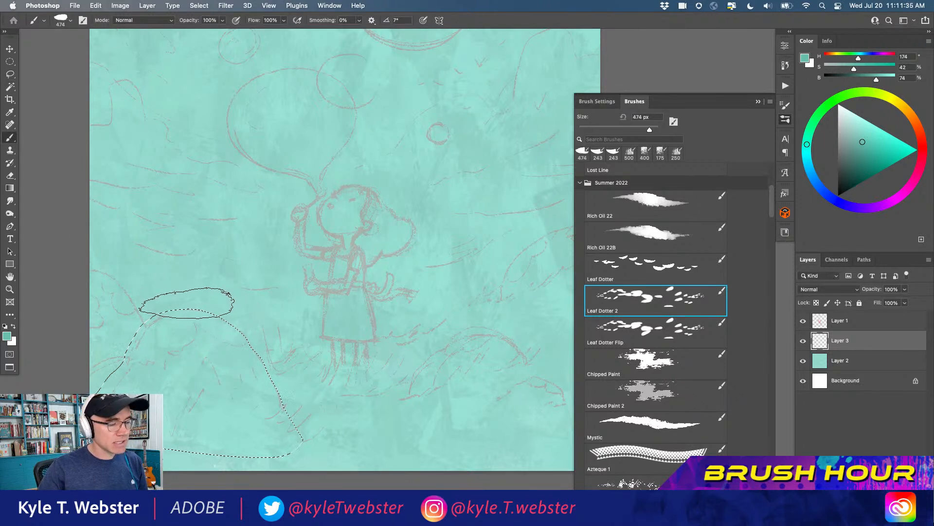
{"action": "mouse_move", "coordinate": [188, 312]}
{"action": "left_mouse_down"}
{"action": "mouse_move", "coordinate": [219, 320]}
{"action": "mouse_move", "coordinate": [205, 326]}
{"action": "left_mouse_up"}
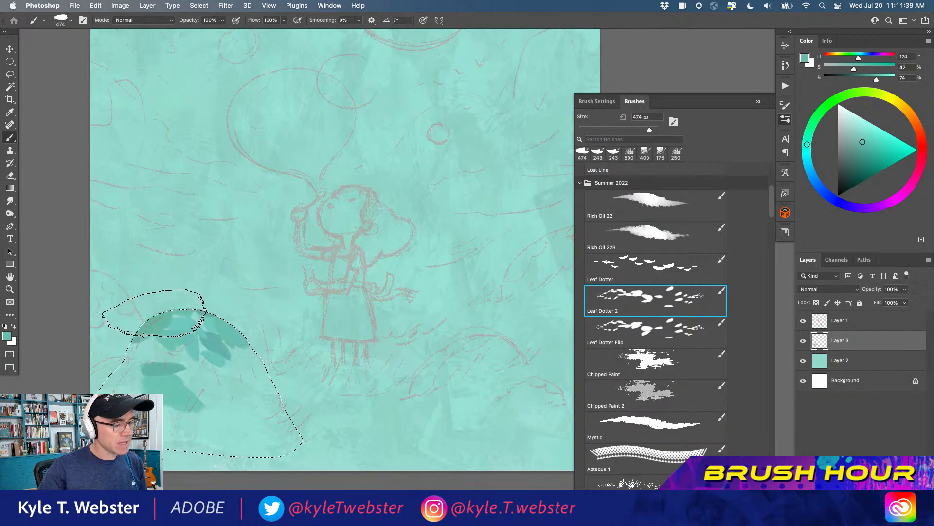
{"action": "key", "text": "super+z"}
{"action": "key", "text": "super+z"}
{"action": "key", "text": "bracketleft"}
{"action": "key", "text": "bracketleft"}
{"action": "key", "text": "bracketleft"}
{"action": "key", "text": "bracketleft"}
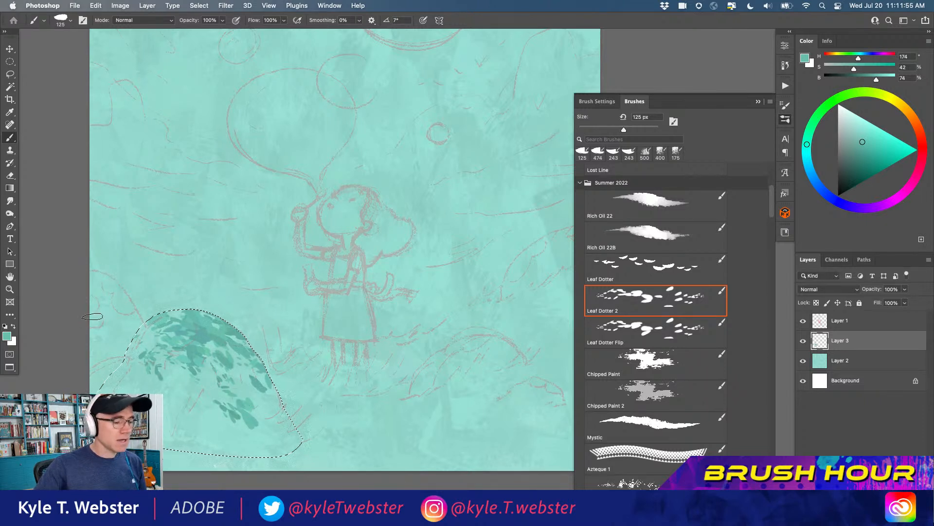
Add a layer directly above Layer 2 and set the foreground colour to grey-green (hue 139, saturation 15, brightness 53)
{"action": "left_click", "coordinate": [818, 365]}
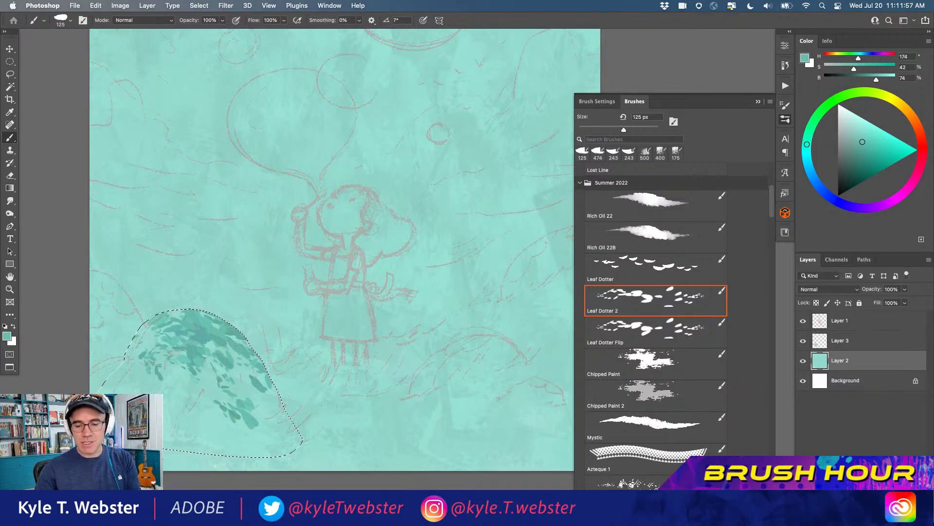
{"action": "key", "text": "alt+shift+super+n"}
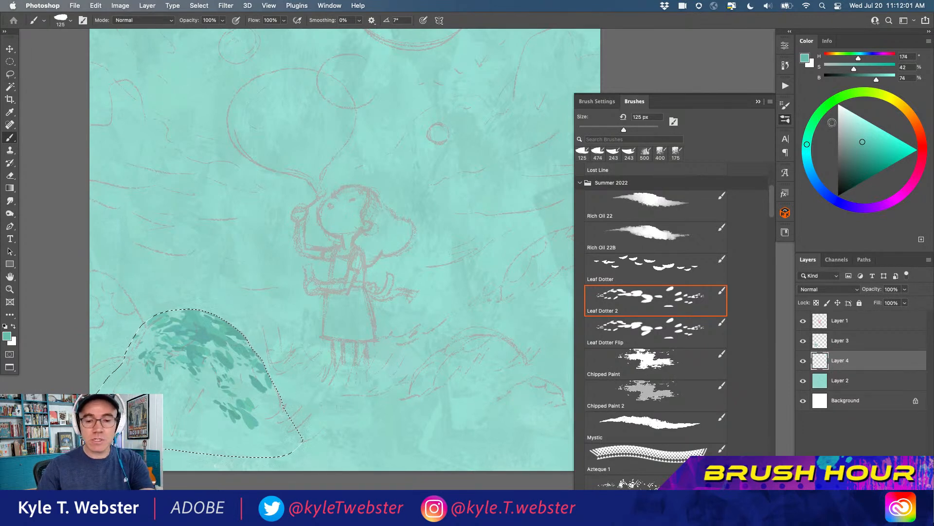
{"action": "left_click", "coordinate": [810, 130]}
{"action": "left_click", "coordinate": [823, 111]}
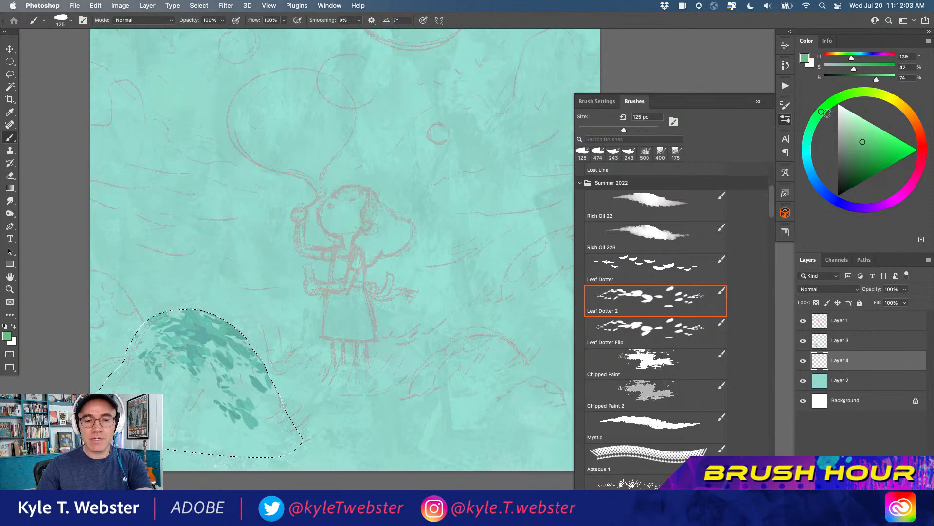
{"action": "left_click", "coordinate": [842, 159]}
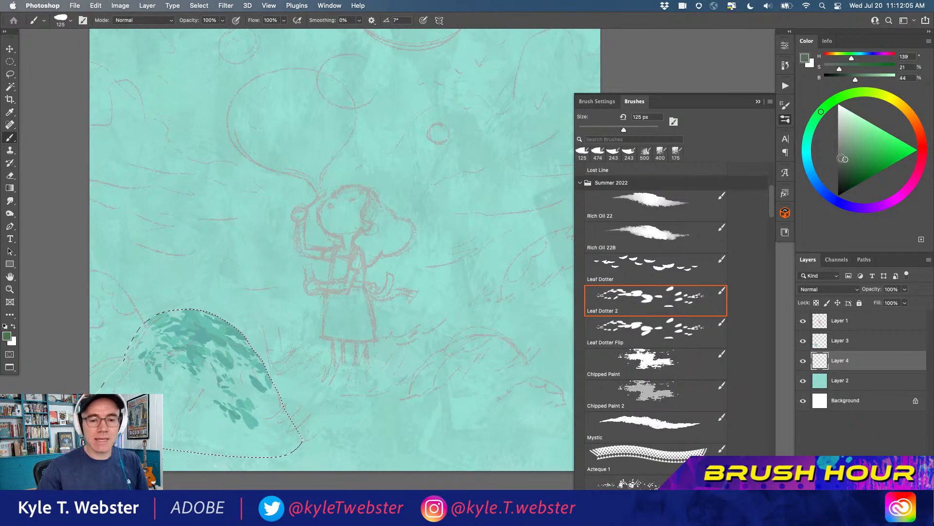
{"action": "left_click", "coordinate": [845, 153]}
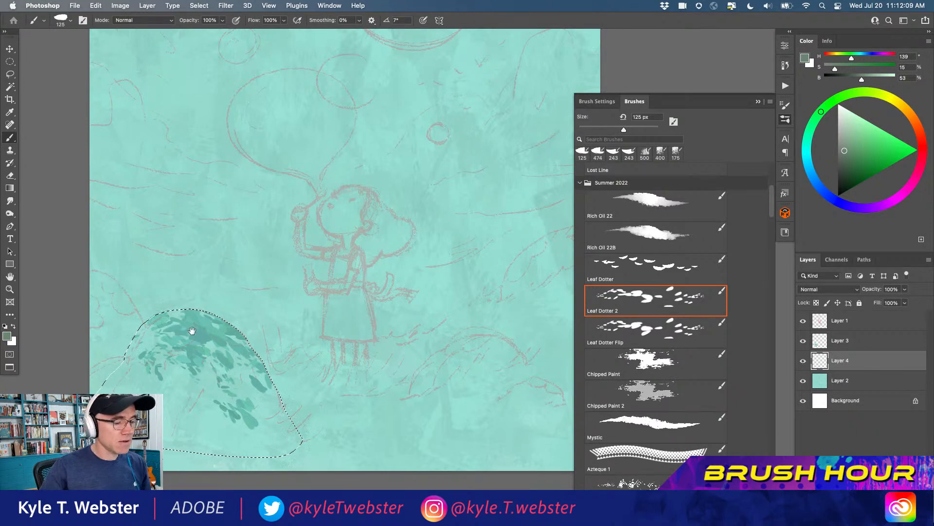
Paint the grey-green base of the mound beneath the leaf marks with the Mystic brush at 250 px
{"action": "scroll", "coordinate": [188, 328], "scroll_direction": "down", "scroll_amount": 2}
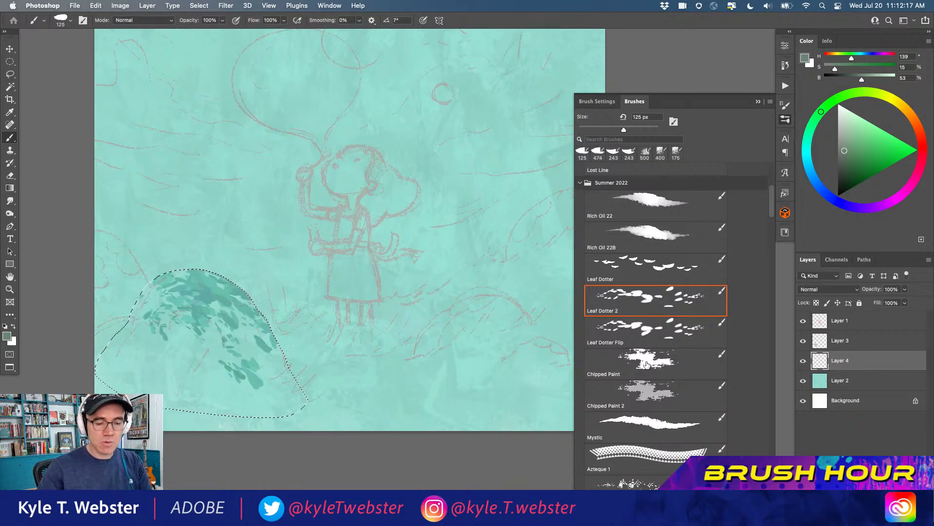
{"action": "left_click", "coordinate": [636, 423]}
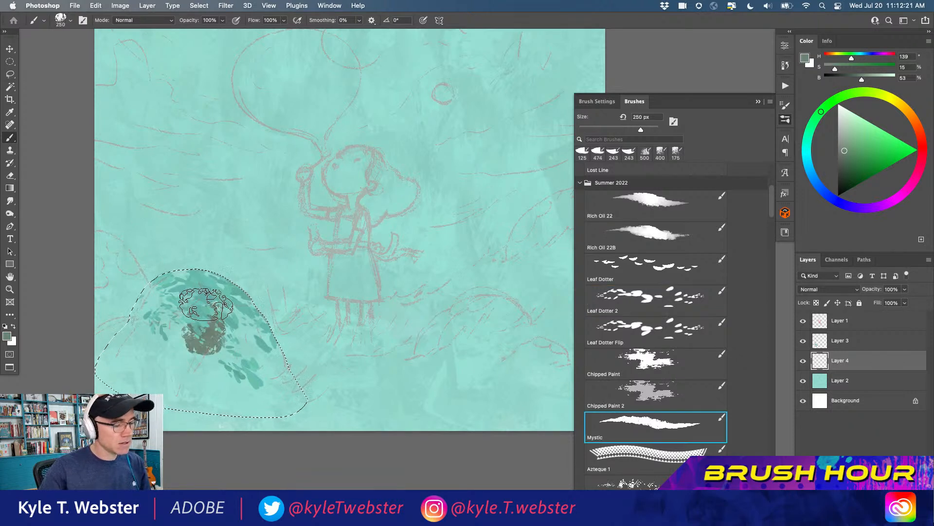
{"action": "left_click_drag", "start_coordinate": [249, 303], "coordinate": [198, 282]}
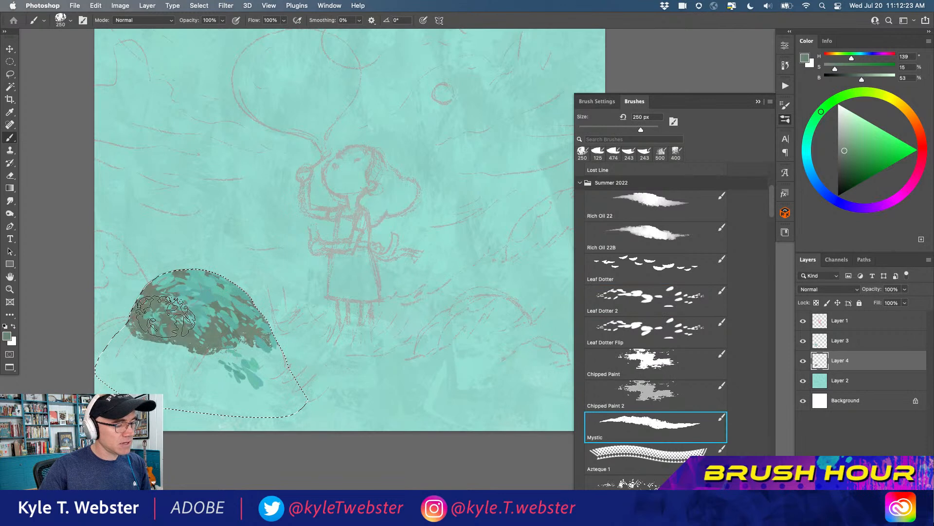
{"action": "mouse_move", "coordinate": [207, 364]}
{"action": "left_mouse_down"}
{"action": "mouse_move", "coordinate": [150, 357]}
{"action": "mouse_move", "coordinate": [121, 332]}
{"action": "mouse_move", "coordinate": [122, 355]}
{"action": "mouse_move", "coordinate": [186, 373]}
{"action": "mouse_move", "coordinate": [189, 391]}
{"action": "mouse_move", "coordinate": [219, 384]}
{"action": "mouse_move", "coordinate": [206, 358]}
{"action": "mouse_move", "coordinate": [205, 393]}
{"action": "mouse_move", "coordinate": [241, 372]}
{"action": "mouse_move", "coordinate": [275, 398]}
{"action": "left_mouse_up"}
{"action": "left_click", "coordinate": [186, 383], "text": "super"}
{"action": "left_click", "coordinate": [186, 383], "text": "super"}
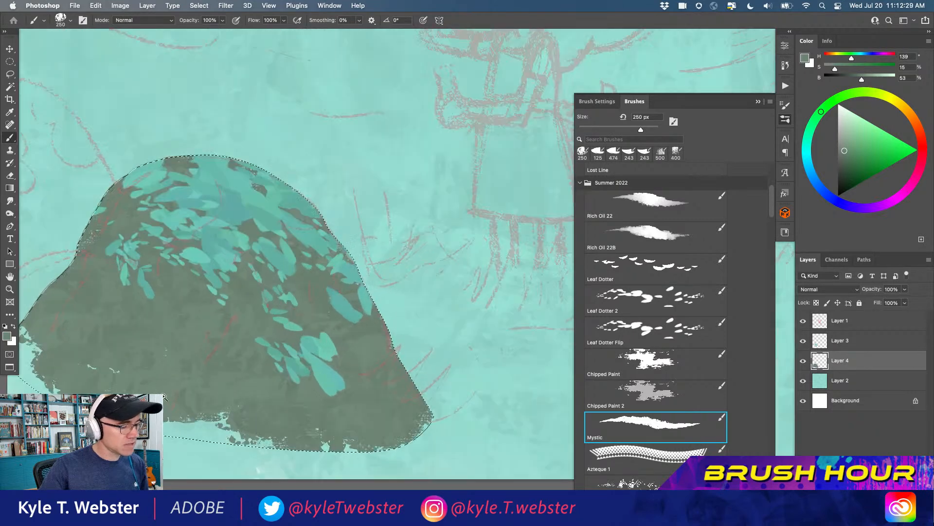
Fill the remaining gaps along the mound's lower edge with the grey-green texture and deselect the shape
{"action": "left_click", "coordinate": [165, 378], "text": "super"}
{"action": "left_click", "coordinate": [199, 375], "text": "alt"}
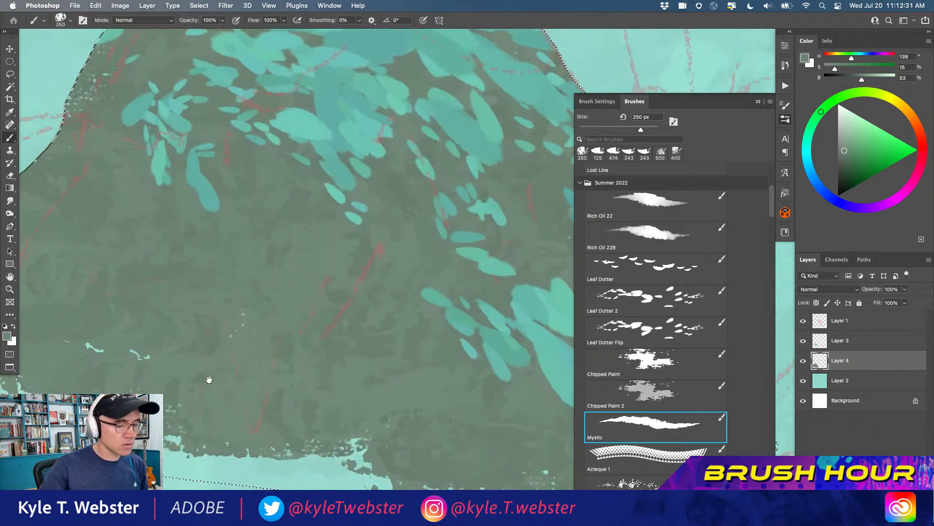
{"action": "left_click", "coordinate": [228, 391], "text": "alt"}
{"action": "mouse_move", "coordinate": [228, 391]}
{"action": "left_mouse_down"}
{"action": "mouse_move", "coordinate": [277, 418]}
{"action": "mouse_move", "coordinate": [270, 435]}
{"action": "mouse_move", "coordinate": [184, 419]}
{"action": "mouse_move", "coordinate": [145, 392]}
{"action": "mouse_move", "coordinate": [141, 400]}
{"action": "mouse_move", "coordinate": [77, 359]}
{"action": "mouse_move", "coordinate": [87, 326]}
{"action": "left_mouse_up"}
{"action": "mouse_move", "coordinate": [185, 389]}
{"action": "left_mouse_down"}
{"action": "mouse_move", "coordinate": [197, 383]}
{"action": "mouse_move", "coordinate": [226, 426]}
{"action": "mouse_move", "coordinate": [407, 438]}
{"action": "mouse_move", "coordinate": [490, 396]}
{"action": "mouse_move", "coordinate": [438, 281]}
{"action": "left_mouse_up"}
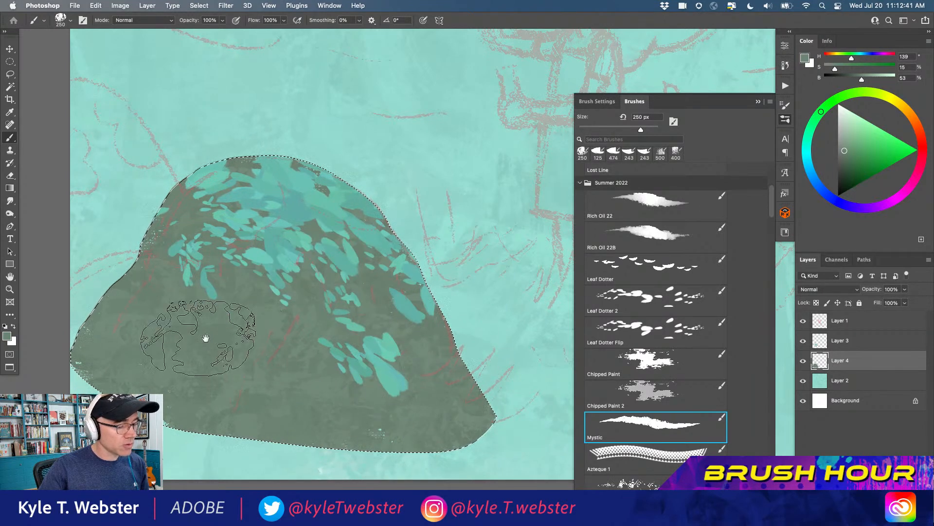
{"action": "scroll", "coordinate": [208, 344], "scroll_direction": "down", "scroll_amount": 3}
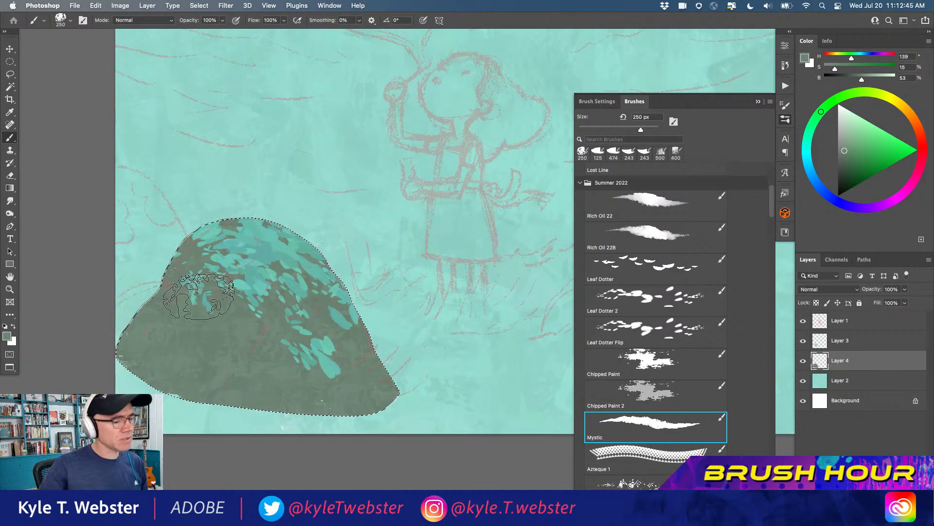
{"action": "scroll", "coordinate": [195, 354], "scroll_direction": "down", "scroll_amount": 2}
{"action": "left_click_drag", "start_coordinate": [196, 355], "coordinate": [188, 356]}
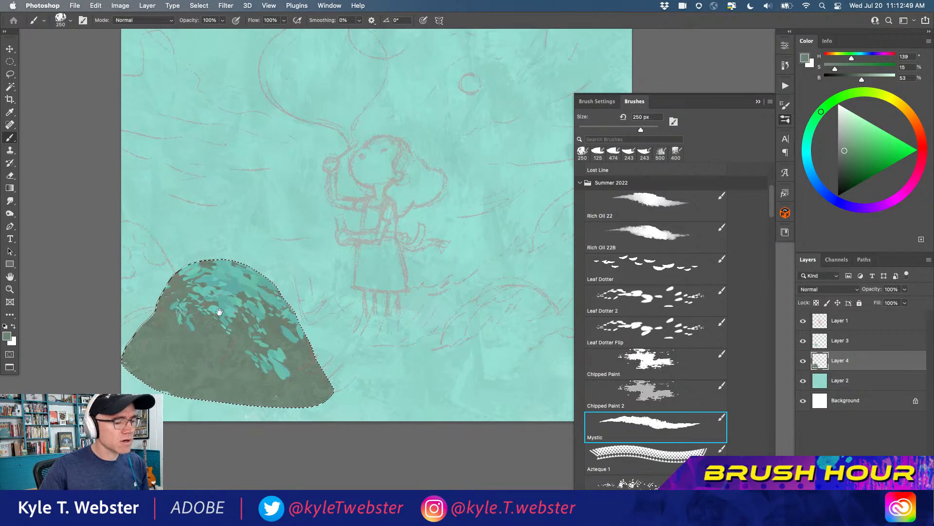
{"action": "scroll", "coordinate": [180, 344], "scroll_direction": "down", "scroll_amount": 2}
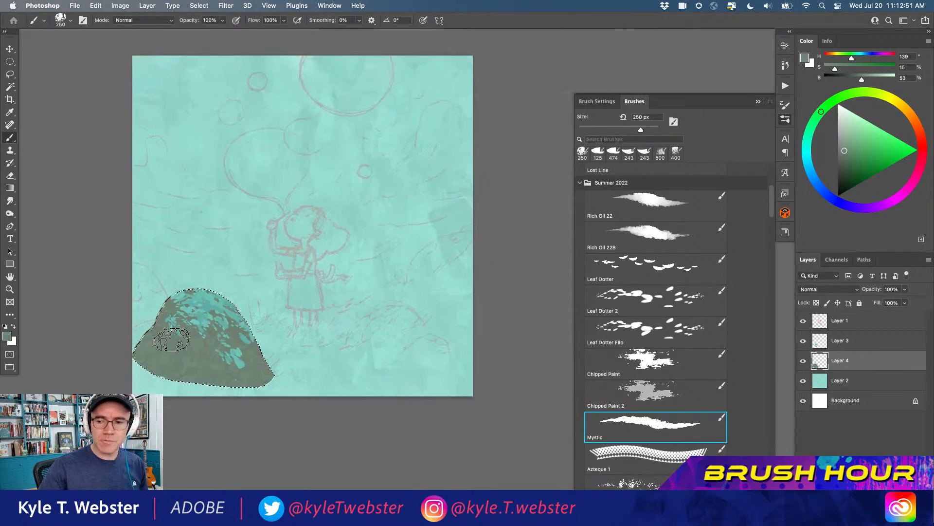
{"action": "key", "text": "super+d"}
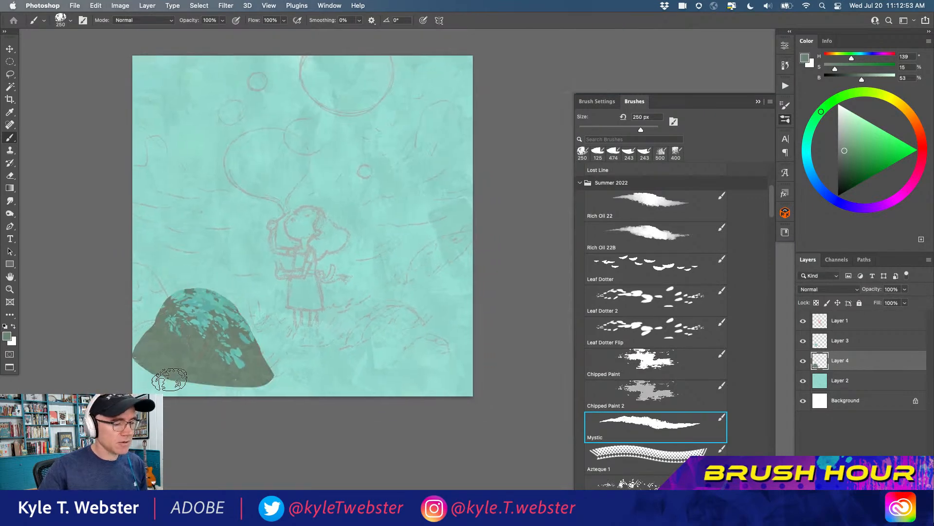
{"action": "scroll", "coordinate": [173, 363], "scroll_direction": "up", "scroll_amount": 2}
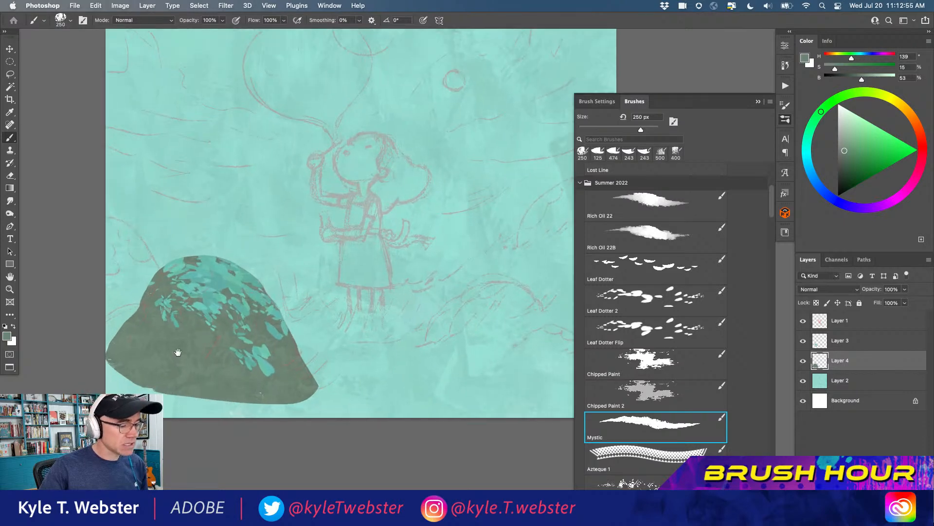
{"action": "scroll", "coordinate": [171, 355], "scroll_direction": "down", "scroll_amount": 3}
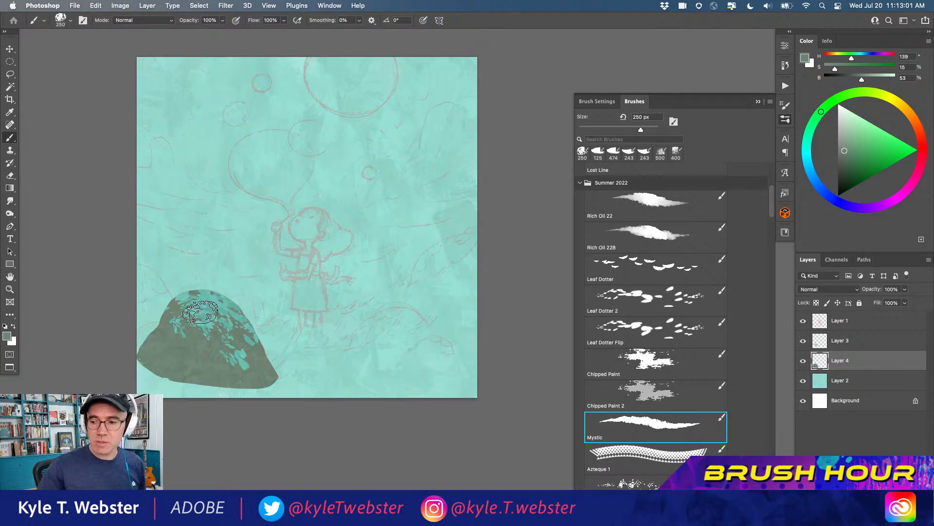
{"action": "key", "text": "super+m"}
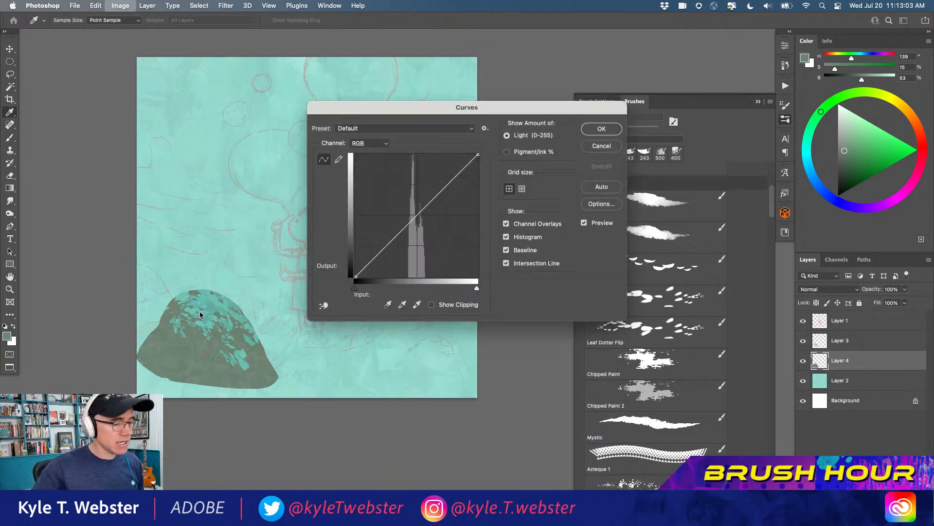
{"action": "left_click_drag", "start_coordinate": [352, 110], "coordinate": [362, 282]}
{"action": "left_click_drag", "start_coordinate": [400, 409], "coordinate": [394, 384]}
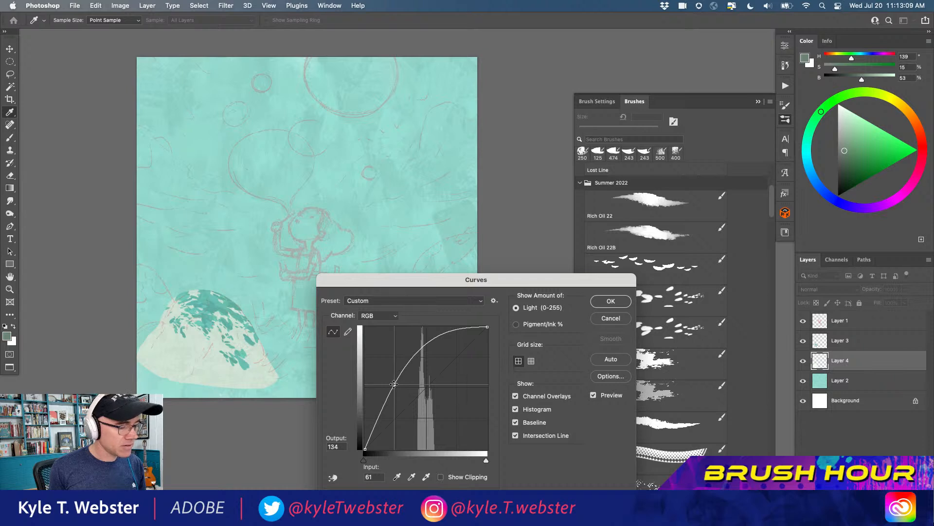
{"action": "mouse_move", "coordinate": [394, 383]}
{"action": "left_mouse_down"}
{"action": "mouse_move", "coordinate": [417, 423]}
{"action": "mouse_move", "coordinate": [390, 382]}
{"action": "mouse_move", "coordinate": [392, 394]}
{"action": "left_mouse_up"}
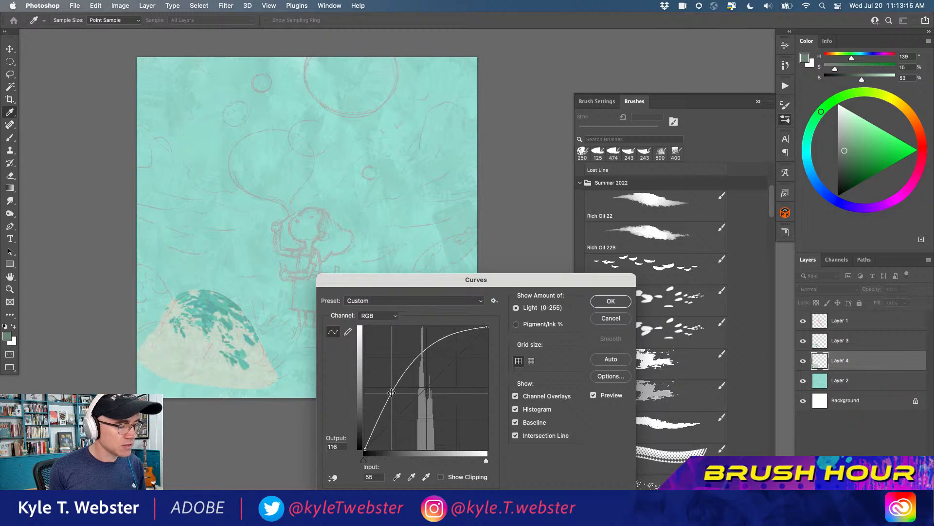
{"action": "left_click", "coordinate": [611, 319]}
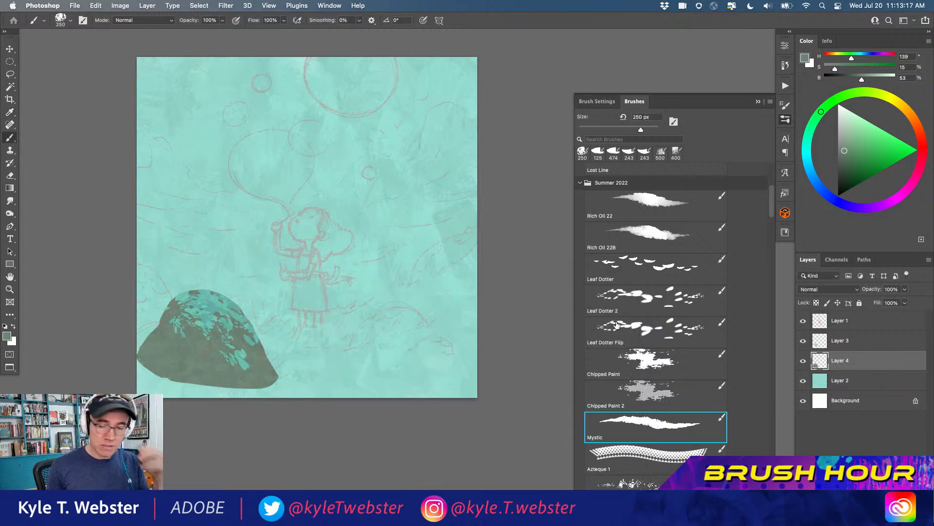
Check Layer 3's contents by toggling its visibility, and add a new layer directly above Layer 2, beneath the mound's layers
{"action": "left_click", "coordinate": [817, 344]}
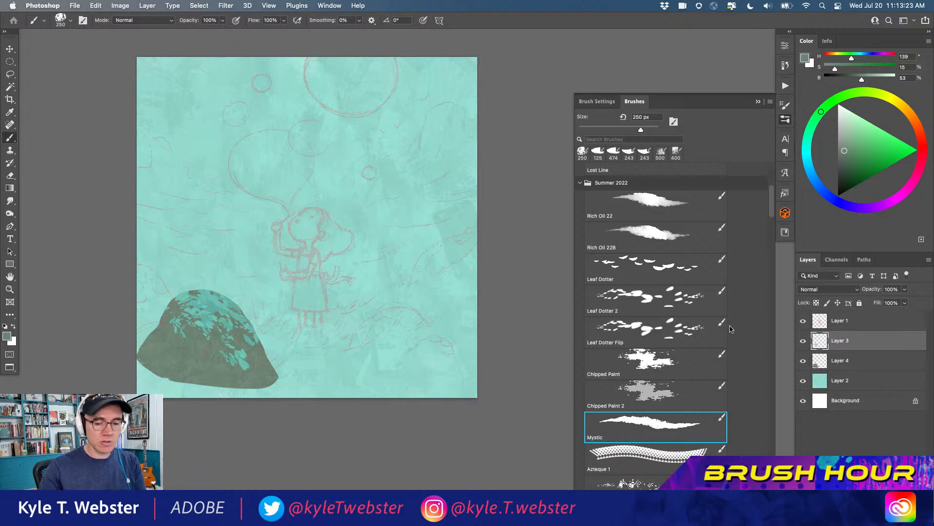
{"action": "left_click", "coordinate": [802, 341]}
{"action": "left_click", "coordinate": [803, 341]}
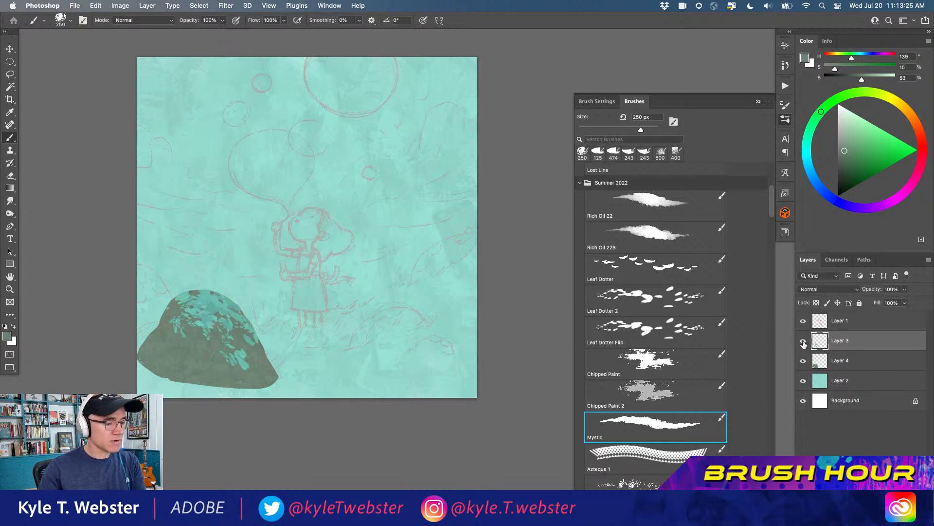
{"action": "left_click", "coordinate": [821, 361]}
{"action": "left_click", "coordinate": [161, 376], "text": "super"}
{"action": "left_click_drag", "start_coordinate": [161, 376], "coordinate": [149, 373]}
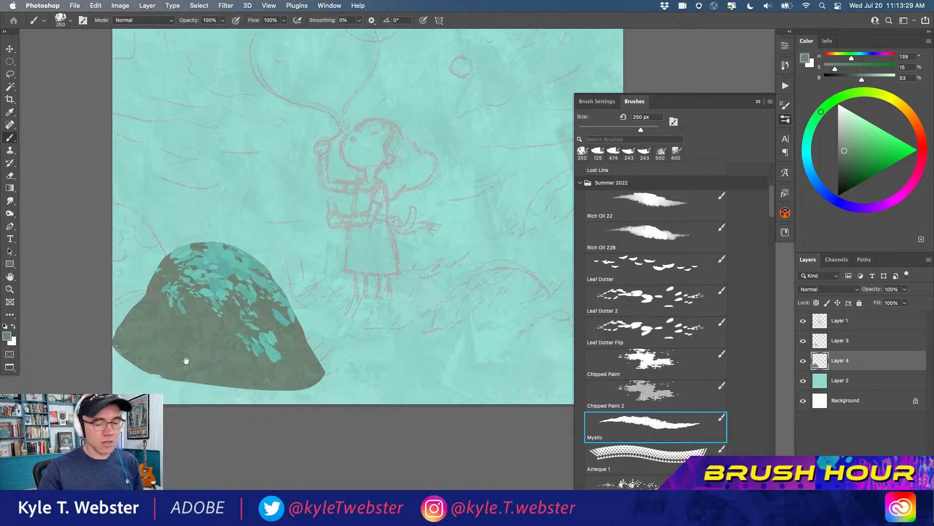
{"action": "left_click", "coordinate": [820, 380]}
{"action": "key", "text": "super+shift+alt+n"}
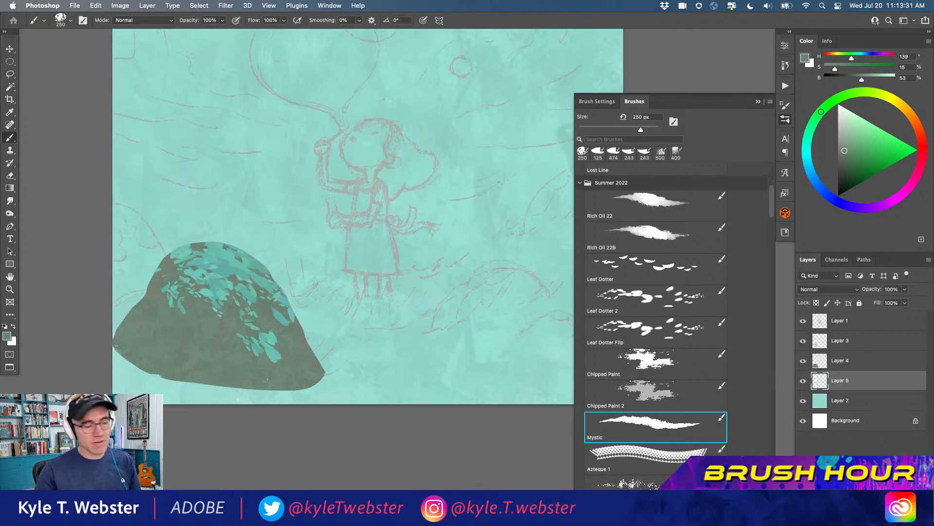
Outline a second mound with the Lasso at the canvas's left edge, following the sketch and overlapping behind the first mound
{"action": "key", "text": "l"}
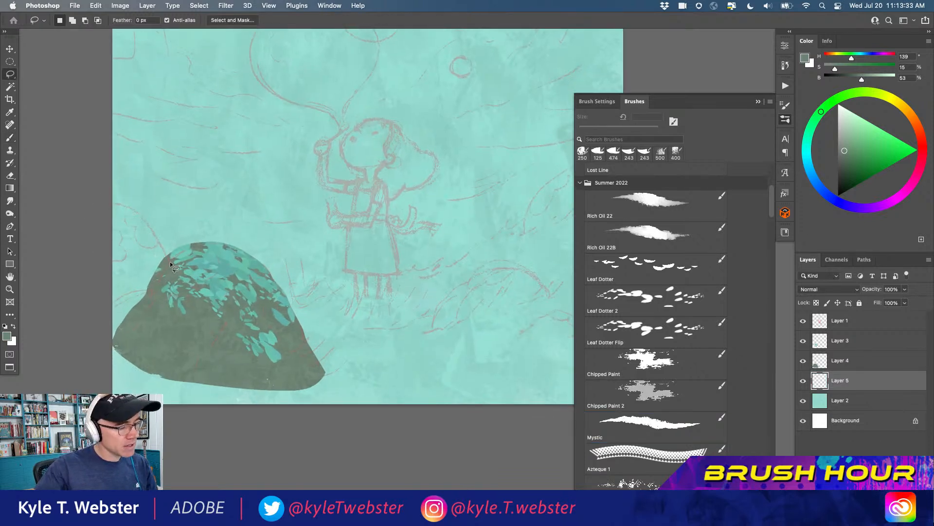
{"action": "left_click_drag", "start_coordinate": [172, 264], "coordinate": [147, 222]}
{"action": "left_click_drag", "start_coordinate": [101, 200], "coordinate": [100, 298]}
{"action": "mouse_move", "coordinate": [99, 332]}
{"action": "left_mouse_down"}
{"action": "mouse_move", "coordinate": [107, 337]}
{"action": "mouse_move", "coordinate": [169, 288]}
{"action": "left_mouse_up"}
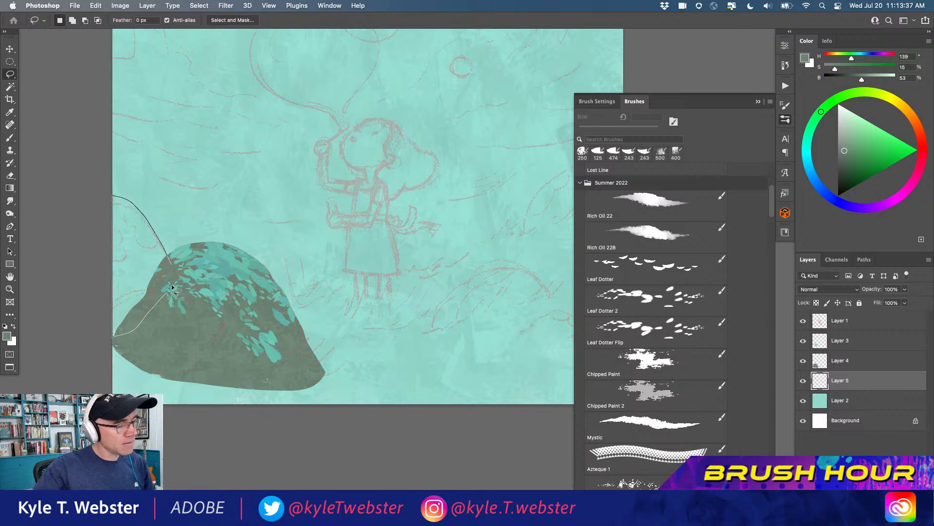
Fill the selected mound with a lighter grey-green (hue 107, saturation 11, brightness 65) using the Mystic brush at 250 px
{"action": "key", "text": "b"}
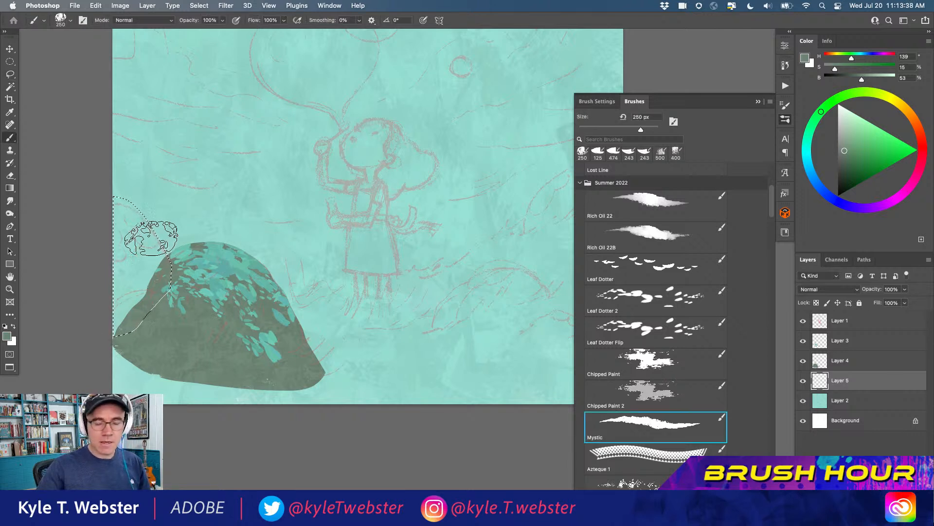
{"action": "left_click", "coordinate": [213, 318], "text": "alt"}
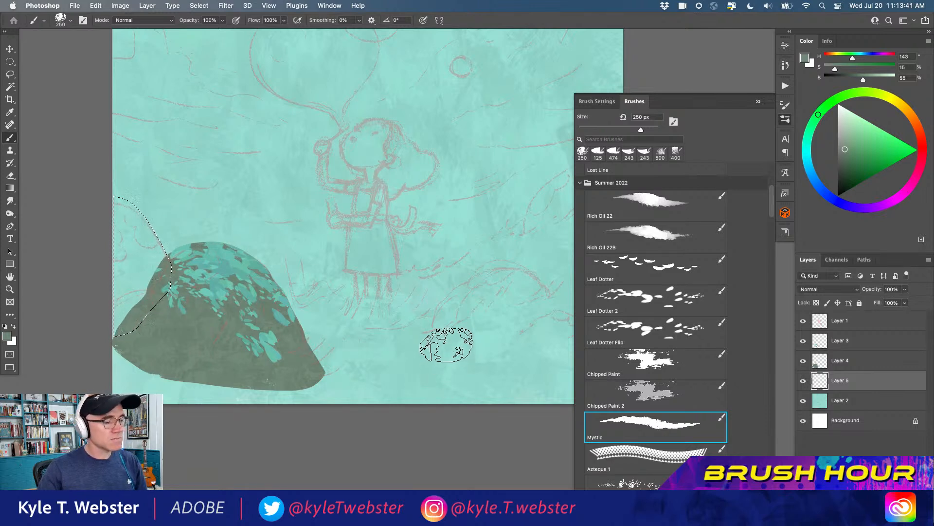
{"action": "left_click", "coordinate": [844, 140]}
{"action": "left_click", "coordinate": [847, 94]}
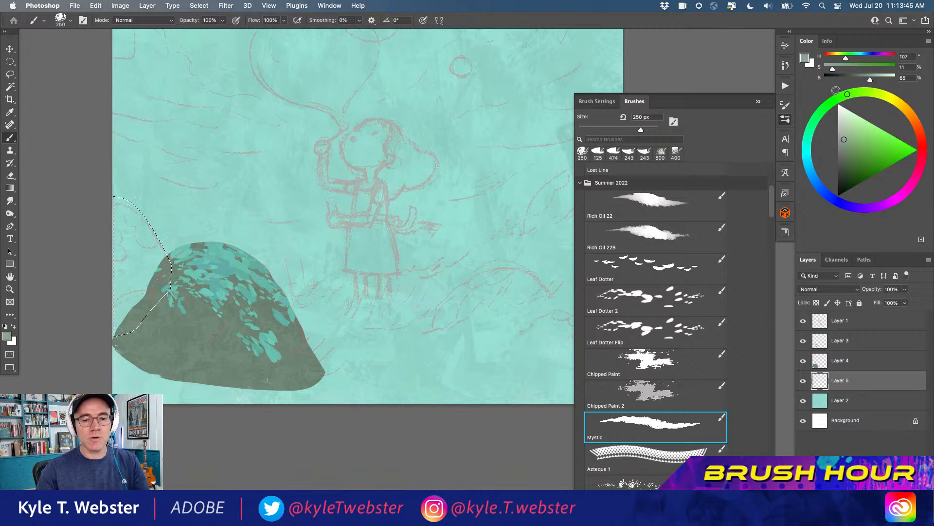
{"action": "mouse_move", "coordinate": [126, 314]}
{"action": "left_mouse_down"}
{"action": "mouse_move", "coordinate": [120, 289]}
{"action": "mouse_move", "coordinate": [145, 276]}
{"action": "mouse_move", "coordinate": [134, 244]}
{"action": "mouse_move", "coordinate": [119, 283]}
{"action": "left_mouse_up"}
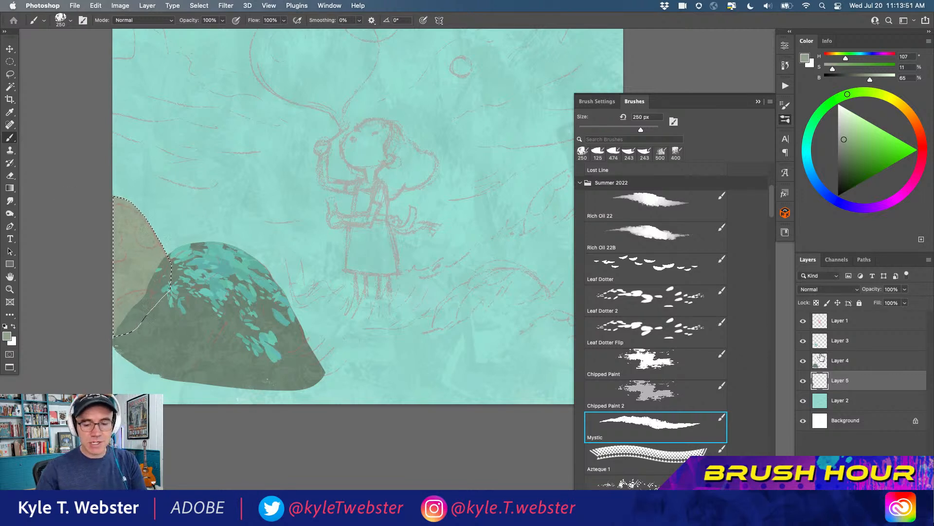
On Layer 3, paint darker teal leaf marks (hue 177, saturation 43, brightness 56) over the selected mound with the 125 px leaf brush and deselect
{"action": "left_click", "coordinate": [817, 332]}
{"action": "left_click", "coordinate": [232, 260], "text": "alt"}
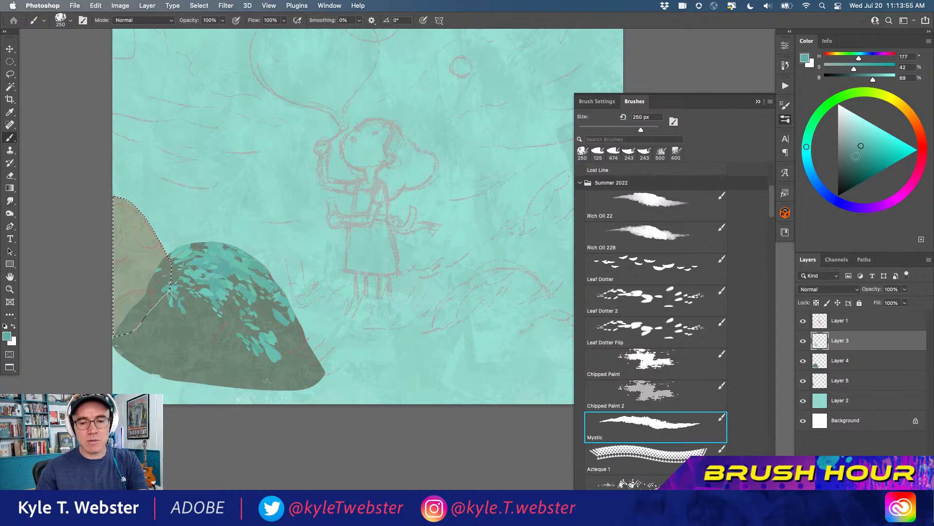
{"action": "left_click", "coordinate": [858, 155]}
{"action": "key", "text": "super+z"}
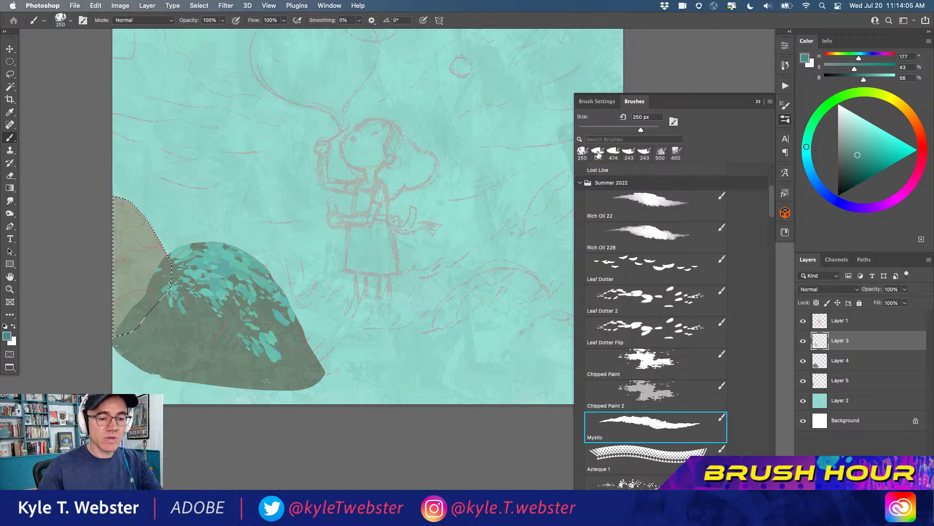
{"action": "left_click", "coordinate": [598, 154]}
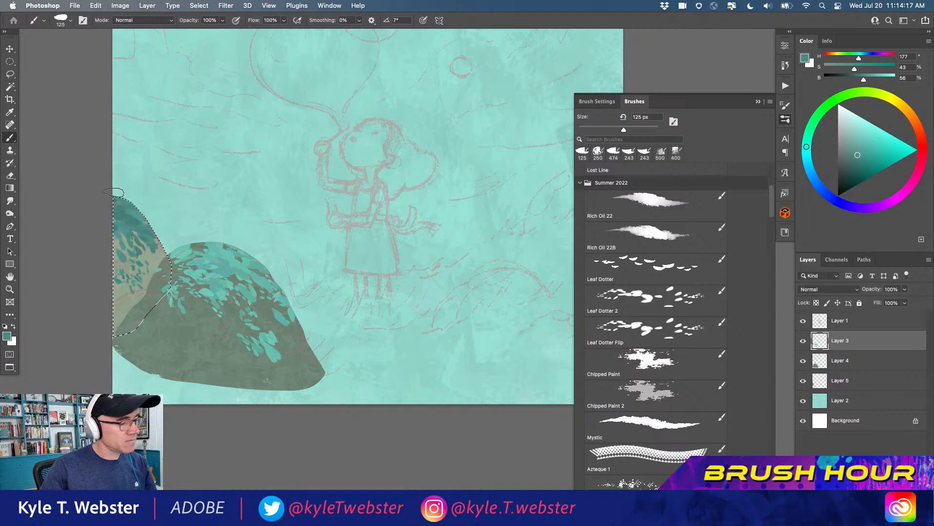
{"action": "key", "text": "super+0"}
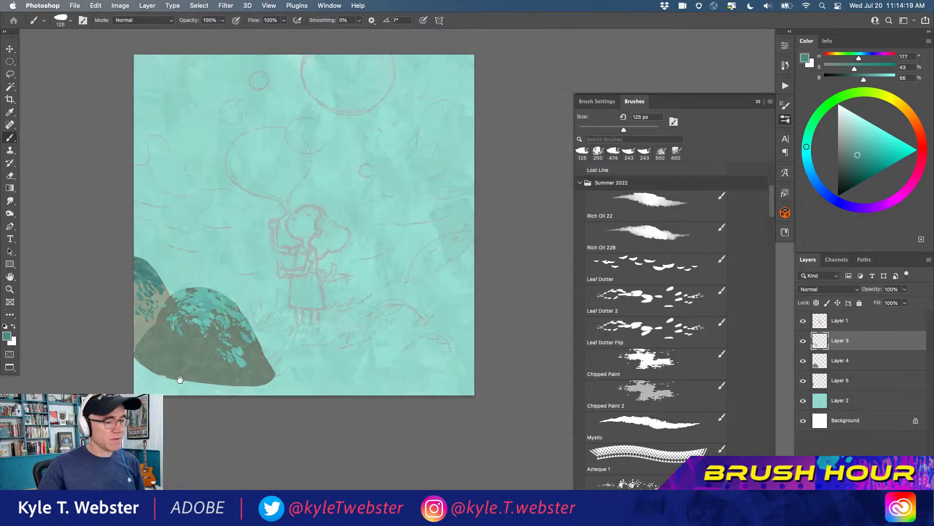
Review the painted mounds against the teal background with the sketch on Layer 1 temporarily hidden
{"action": "left_click", "coordinate": [803, 322]}
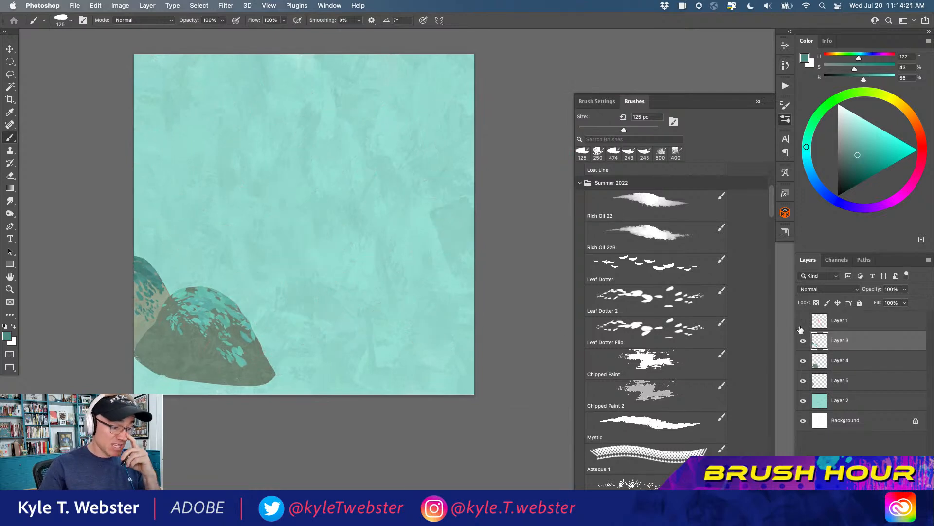
{"action": "left_click", "coordinate": [817, 393]}
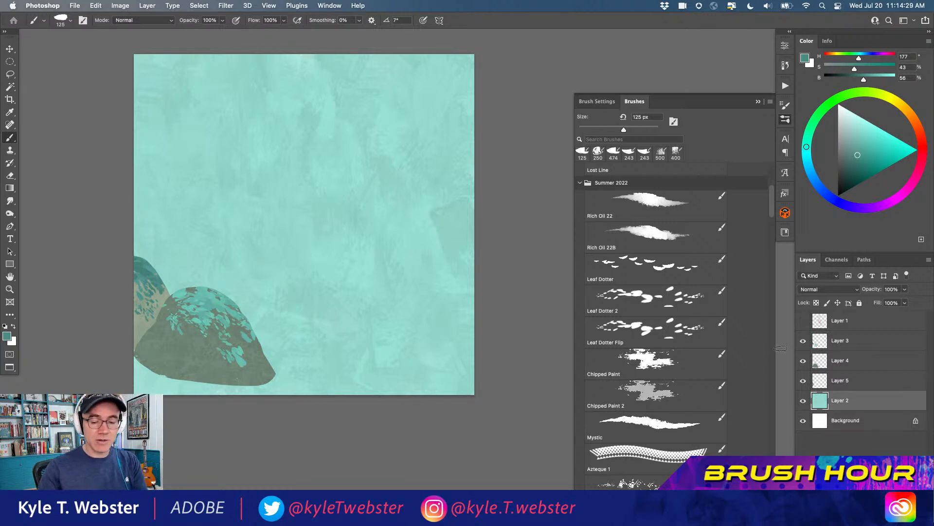
{"action": "left_click", "coordinate": [802, 321]}
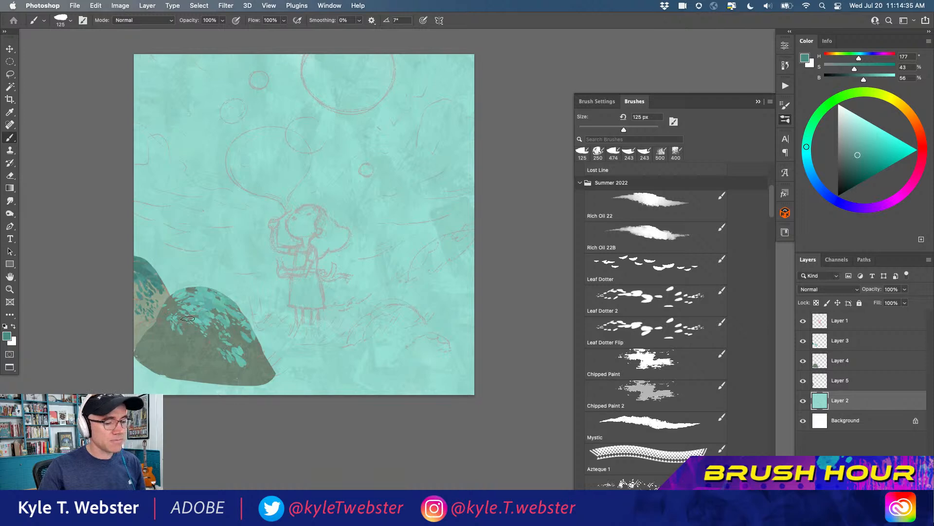
On Layer 4, outline the sketched bush to the right of the girl's feet with the Lasso
{"action": "key", "text": "l"}
{"action": "left_click", "coordinate": [306, 372], "text": "super"}
{"action": "left_click_drag", "start_coordinate": [304, 361], "coordinate": [256, 340]}
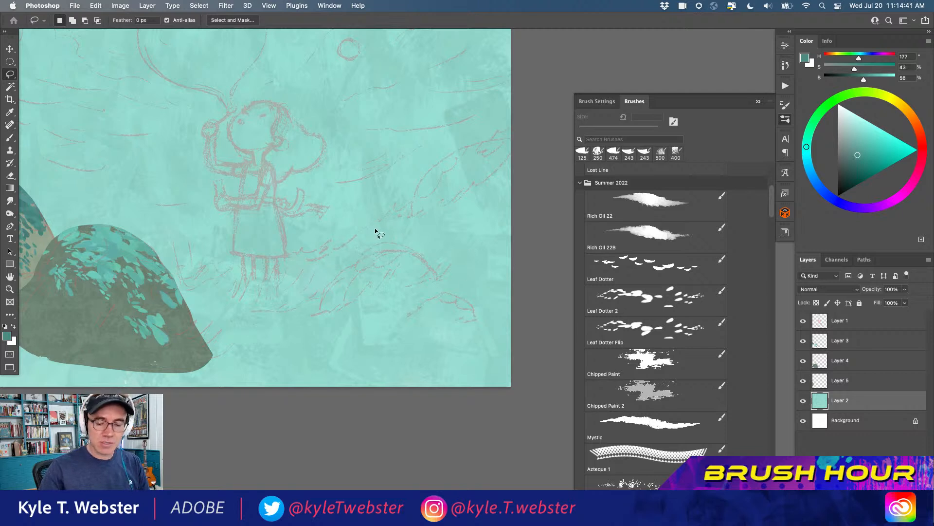
{"action": "left_click", "coordinate": [821, 361]}
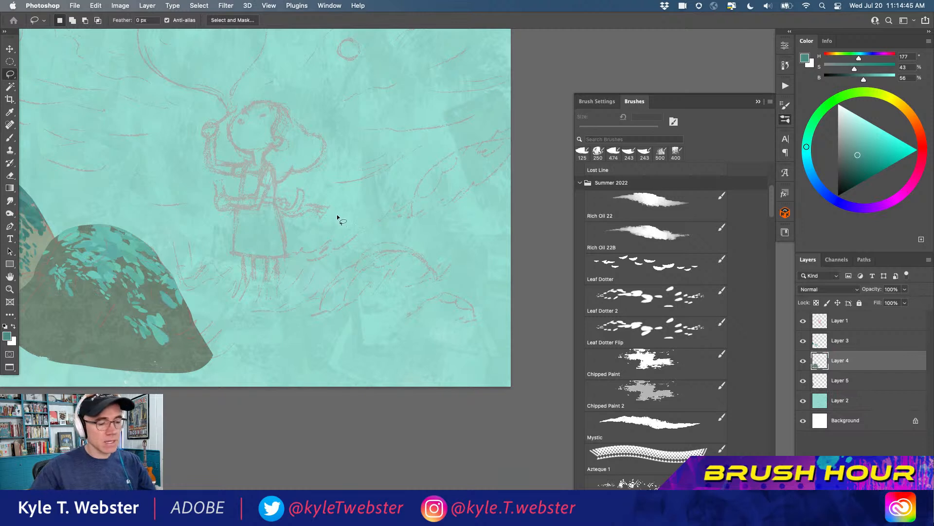
{"action": "mouse_move", "coordinate": [434, 269]}
{"action": "left_mouse_down"}
{"action": "mouse_move", "coordinate": [396, 248]}
{"action": "mouse_move", "coordinate": [359, 256]}
{"action": "mouse_move", "coordinate": [321, 295]}
{"action": "mouse_move", "coordinate": [320, 314]}
{"action": "left_mouse_up"}
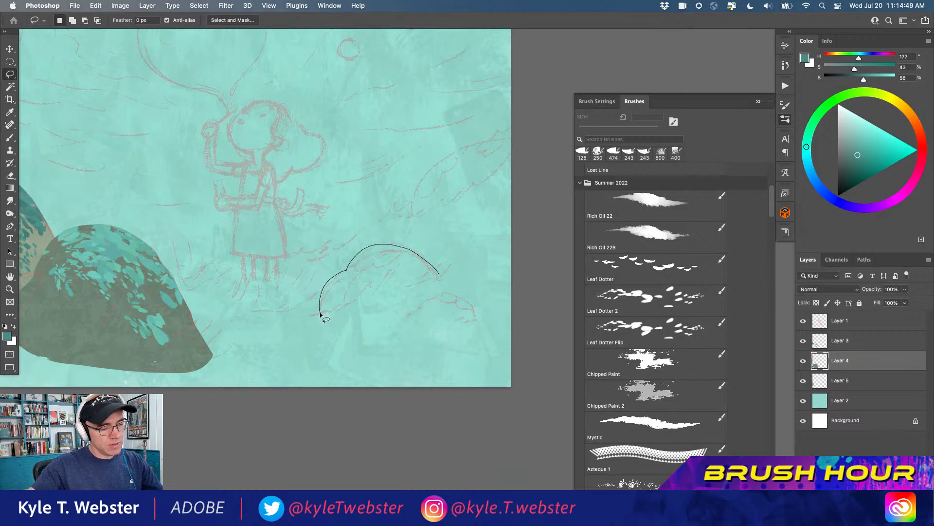
{"action": "mouse_move", "coordinate": [321, 320]}
{"action": "left_mouse_down"}
{"action": "mouse_move", "coordinate": [351, 320]}
{"action": "mouse_move", "coordinate": [446, 280]}
{"action": "left_mouse_up"}
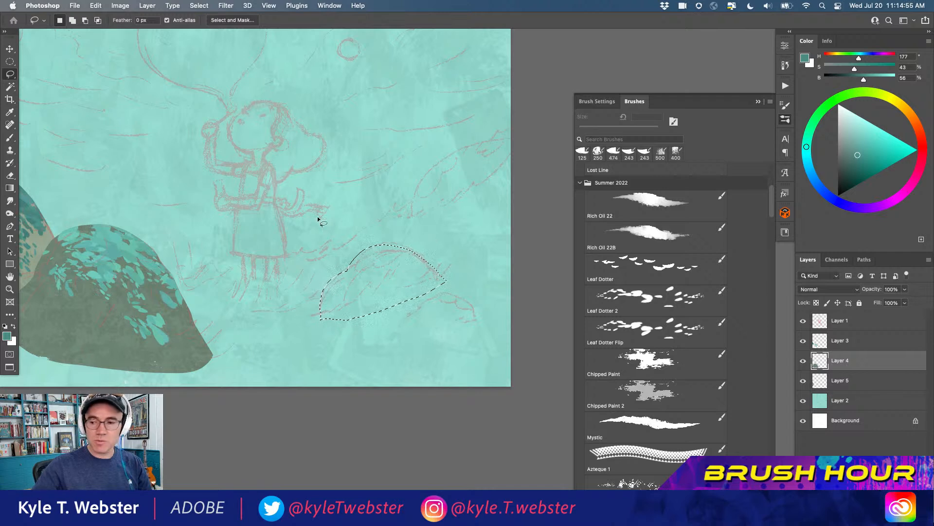
Fill the bush with the light grey-green sampled from the far-left mound using the Mystic brush at 250 px, and deselect it
{"action": "key", "text": "b"}
{"action": "left_click", "coordinate": [42, 237], "text": "alt"}
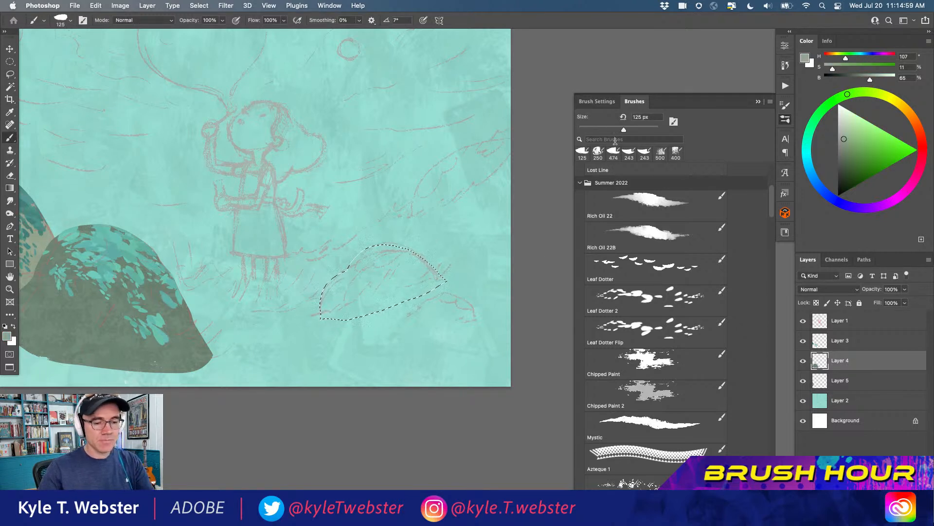
{"action": "left_click", "coordinate": [652, 422]}
{"action": "mouse_move", "coordinate": [338, 292]}
{"action": "left_mouse_down"}
{"action": "mouse_move", "coordinate": [322, 330]}
{"action": "mouse_move", "coordinate": [375, 261]}
{"action": "mouse_move", "coordinate": [430, 277]}
{"action": "mouse_move", "coordinate": [317, 268]}
{"action": "mouse_move", "coordinate": [371, 299]}
{"action": "mouse_move", "coordinate": [404, 272]}
{"action": "mouse_move", "coordinate": [391, 280]}
{"action": "mouse_move", "coordinate": [367, 259]}
{"action": "mouse_move", "coordinate": [349, 262]}
{"action": "left_mouse_up"}
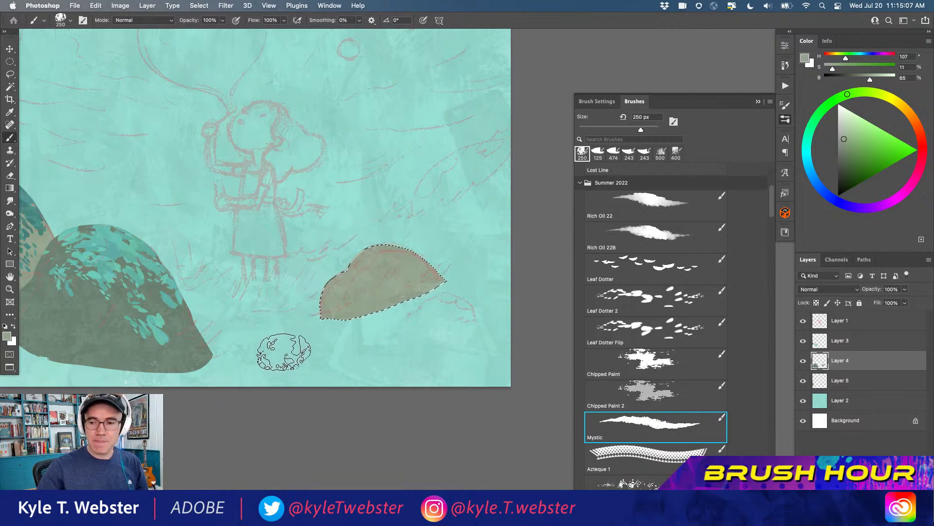
{"action": "key", "text": "super+d"}
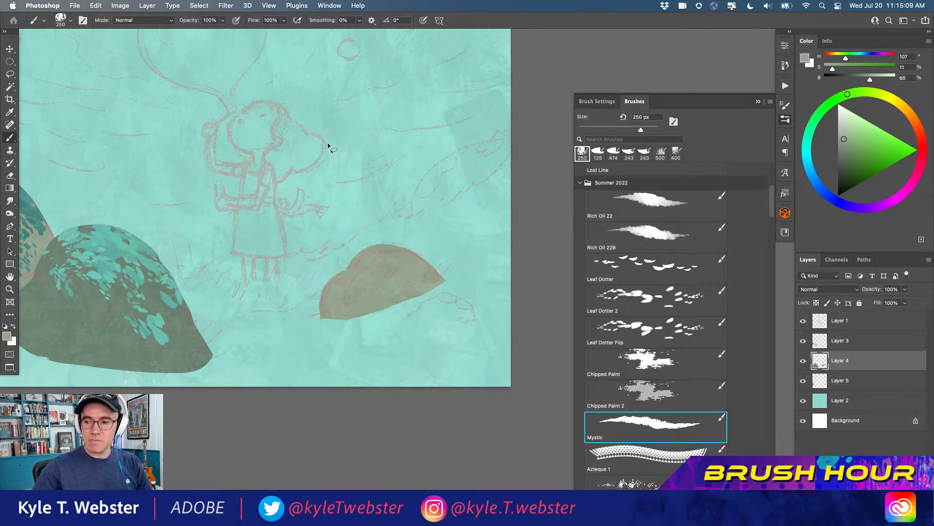
Lasso the sketched mound at the canvas's right edge, fill it with the darker grey-green sampled from the large mound, and deselect it
{"action": "key", "text": "l"}
{"action": "mouse_move", "coordinate": [492, 140]}
{"action": "left_mouse_down"}
{"action": "mouse_move", "coordinate": [436, 163]}
{"action": "mouse_move", "coordinate": [414, 195]}
{"action": "left_mouse_up"}
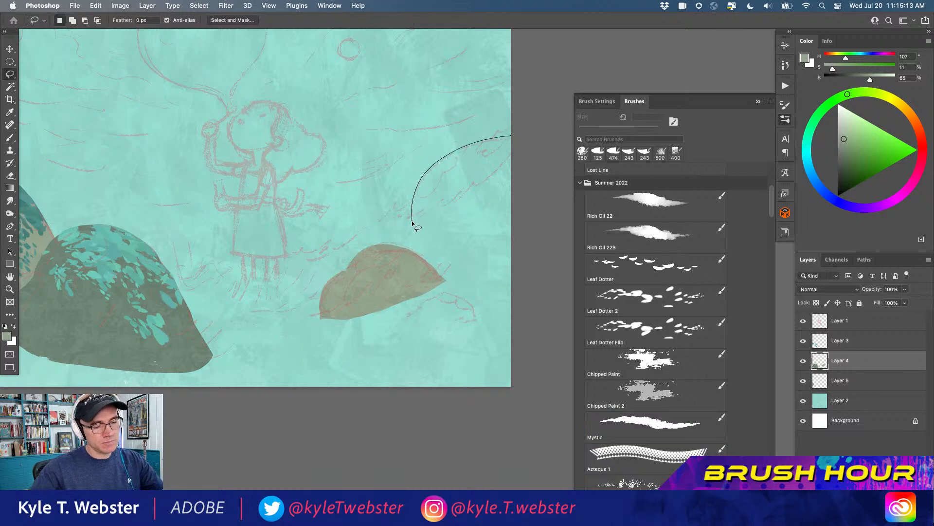
{"action": "left_click_drag", "start_coordinate": [465, 212], "coordinate": [535, 178]}
{"action": "key", "text": "b"}
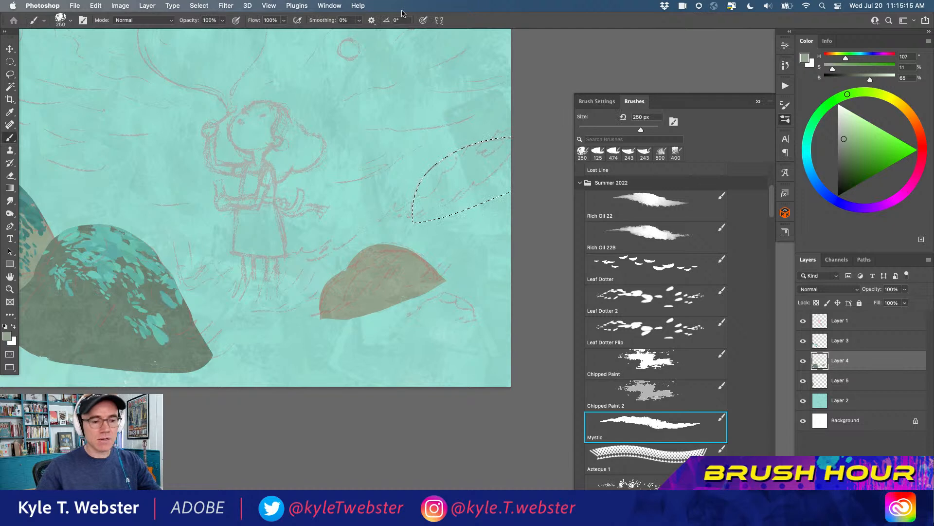
{"action": "left_click", "coordinate": [121, 289], "text": "alt"}
{"action": "mouse_move", "coordinate": [427, 183]}
{"action": "left_mouse_down"}
{"action": "mouse_move", "coordinate": [496, 172]}
{"action": "mouse_move", "coordinate": [486, 161]}
{"action": "mouse_move", "coordinate": [498, 140]}
{"action": "mouse_move", "coordinate": [474, 162]}
{"action": "mouse_move", "coordinate": [501, 188]}
{"action": "mouse_move", "coordinate": [448, 213]}
{"action": "mouse_move", "coordinate": [437, 183]}
{"action": "mouse_move", "coordinate": [465, 158]}
{"action": "mouse_move", "coordinate": [484, 155]}
{"action": "mouse_move", "coordinate": [455, 176]}
{"action": "mouse_move", "coordinate": [485, 167]}
{"action": "left_mouse_up"}
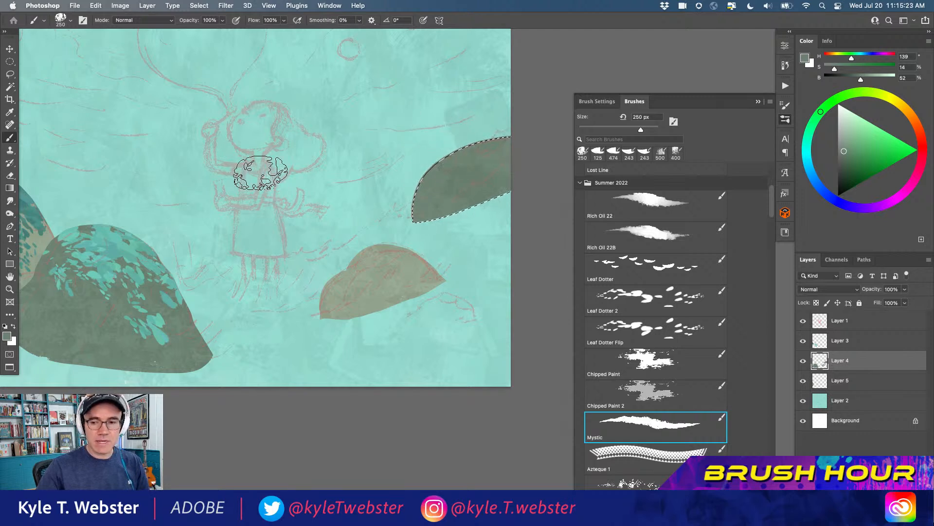
{"action": "key", "text": "super+d"}
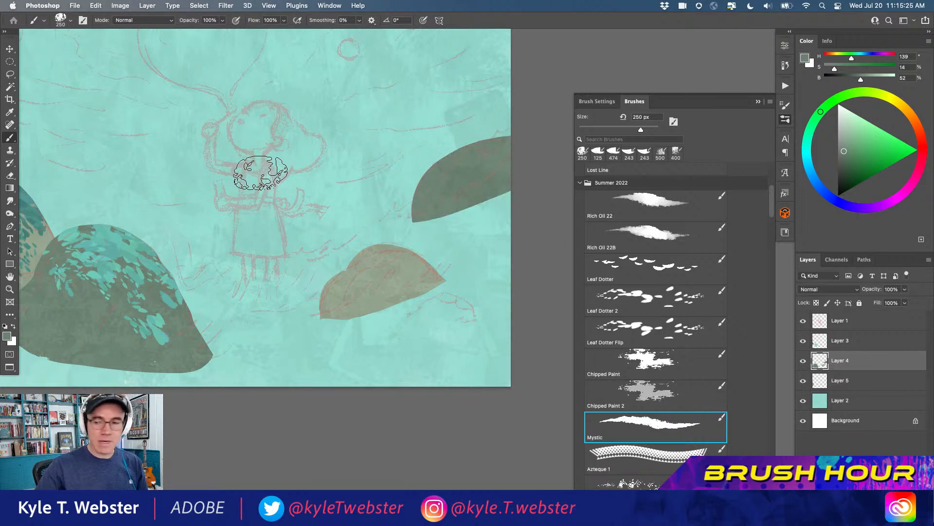
Lasso the small sketched bush below the light one and fill it with the same dark grey-green using the Mystic brush
{"action": "key", "text": "l"}
{"action": "mouse_move", "coordinate": [408, 316]}
{"action": "left_mouse_down"}
{"action": "mouse_move", "coordinate": [461, 294]}
{"action": "mouse_move", "coordinate": [477, 320]}
{"action": "mouse_move", "coordinate": [405, 325]}
{"action": "left_mouse_up"}
{"action": "key", "text": "b"}
{"action": "mouse_move", "coordinate": [424, 294]}
{"action": "left_mouse_down"}
{"action": "mouse_move", "coordinate": [420, 316]}
{"action": "mouse_move", "coordinate": [476, 316]}
{"action": "mouse_move", "coordinate": [445, 304]}
{"action": "mouse_move", "coordinate": [451, 270]}
{"action": "left_mouse_up"}
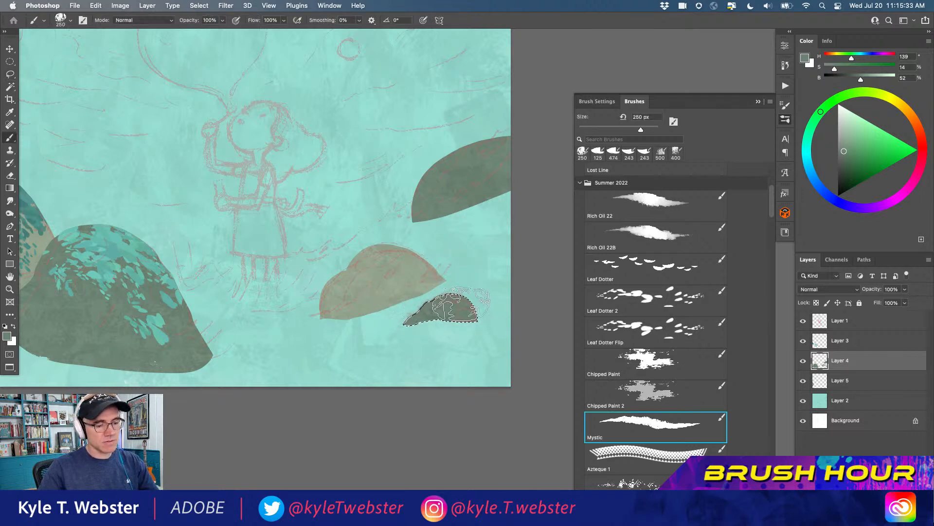
Deselect the small dark bush and lock the transparent pixels of Layer 4
{"action": "key", "text": "super+d"}
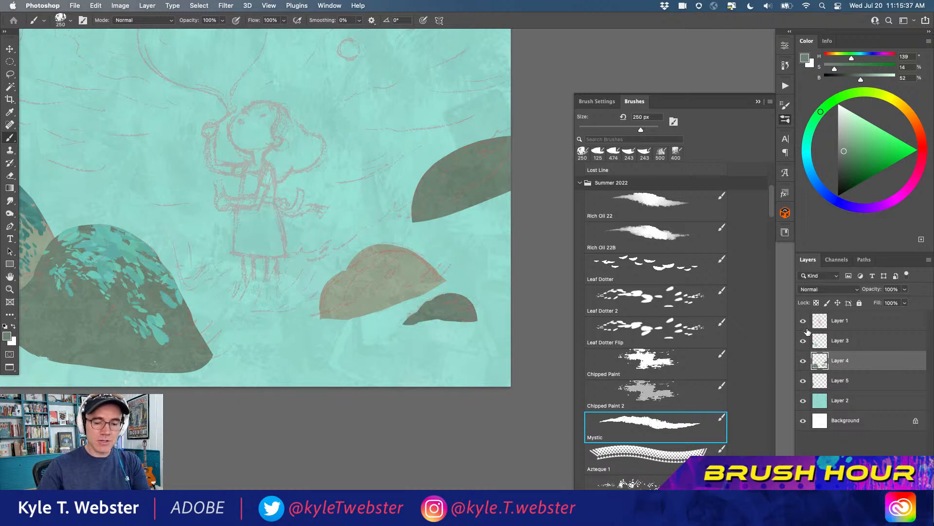
{"action": "left_click", "coordinate": [804, 362]}
{"action": "left_click", "coordinate": [804, 361]}
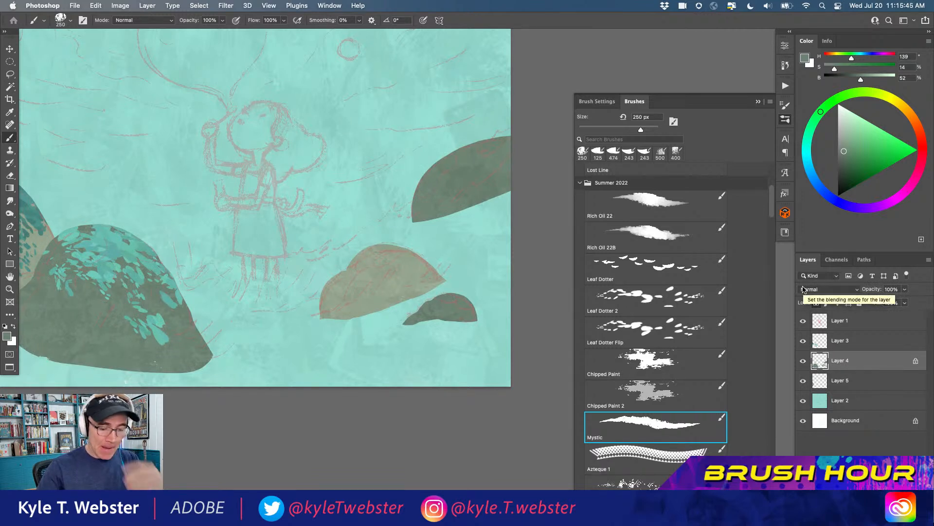
Paint texture over the light bush with the Azteque Pattern brush at 253 px, using a lighter grey-green and tones sampled from the mounds
{"action": "left_click", "coordinate": [642, 362]}
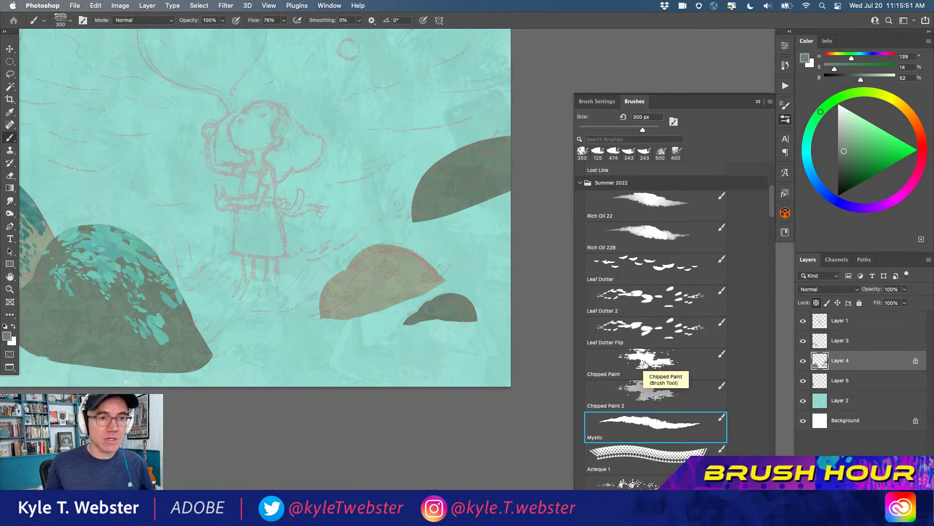
{"action": "left_click", "coordinate": [644, 363]}
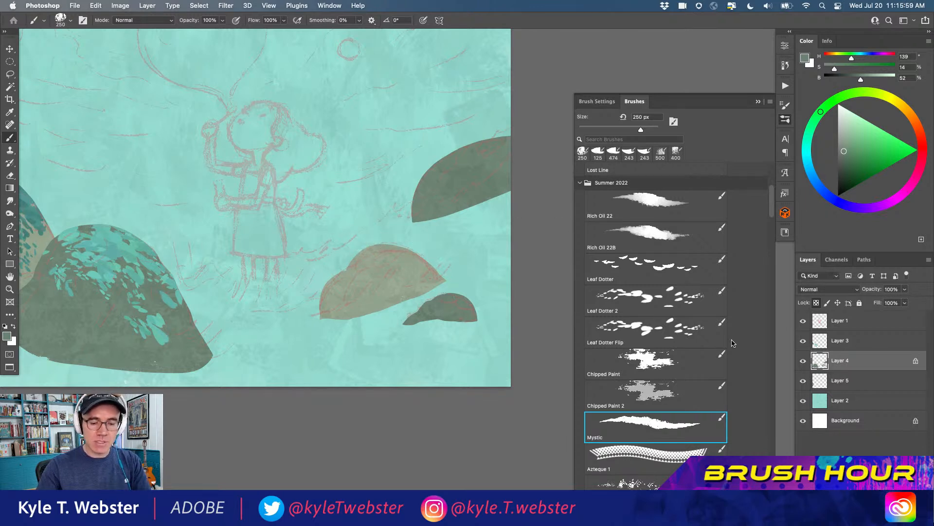
{"action": "scroll", "coordinate": [769, 238], "scroll_direction": "down", "scroll_amount": 5}
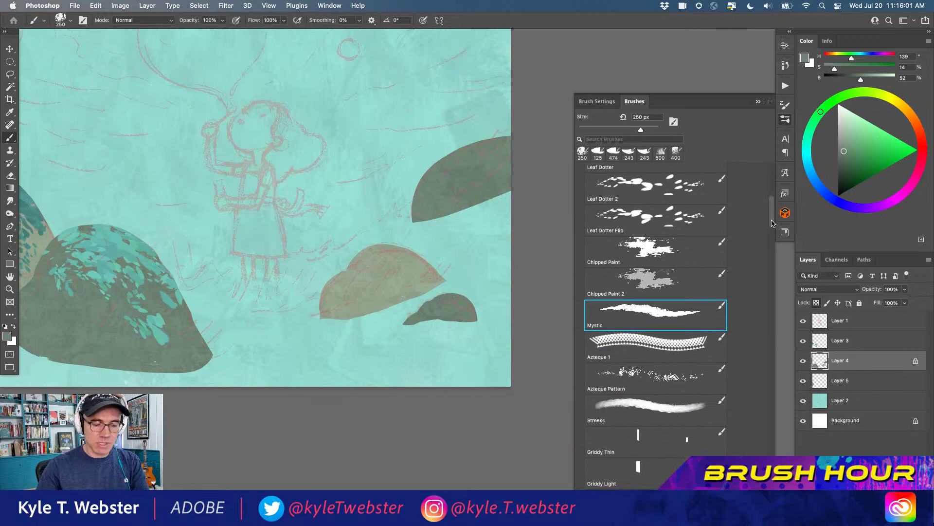
{"action": "left_click", "coordinate": [652, 377]}
{"action": "left_click", "coordinate": [398, 269], "text": "alt"}
{"action": "left_click", "coordinate": [844, 134]}
{"action": "mouse_move", "coordinate": [360, 321]}
{"action": "left_mouse_down"}
{"action": "mouse_move", "coordinate": [367, 271]}
{"action": "mouse_move", "coordinate": [338, 281]}
{"action": "mouse_move", "coordinate": [387, 262]}
{"action": "mouse_move", "coordinate": [383, 302]}
{"action": "mouse_move", "coordinate": [327, 314]}
{"action": "mouse_move", "coordinate": [373, 303]}
{"action": "mouse_move", "coordinate": [425, 263]}
{"action": "mouse_move", "coordinate": [437, 273]}
{"action": "mouse_move", "coordinate": [405, 298]}
{"action": "mouse_move", "coordinate": [431, 265]}
{"action": "left_mouse_up"}
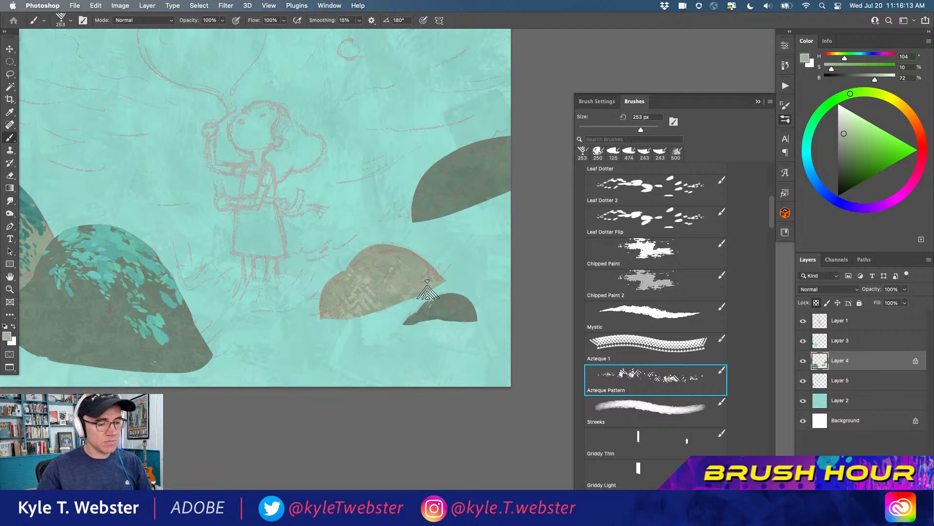
{"action": "left_click", "coordinate": [453, 207], "text": "alt"}
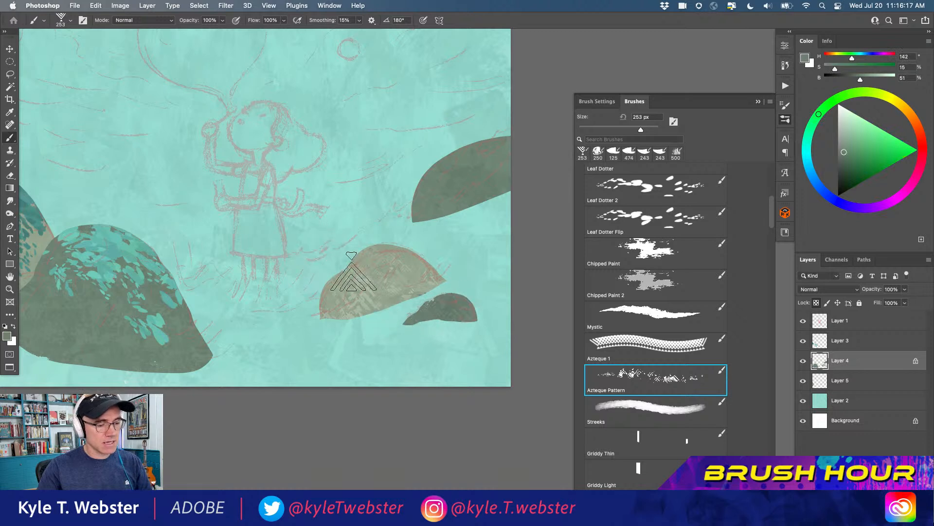
{"action": "left_click", "coordinate": [416, 286], "text": "alt"}
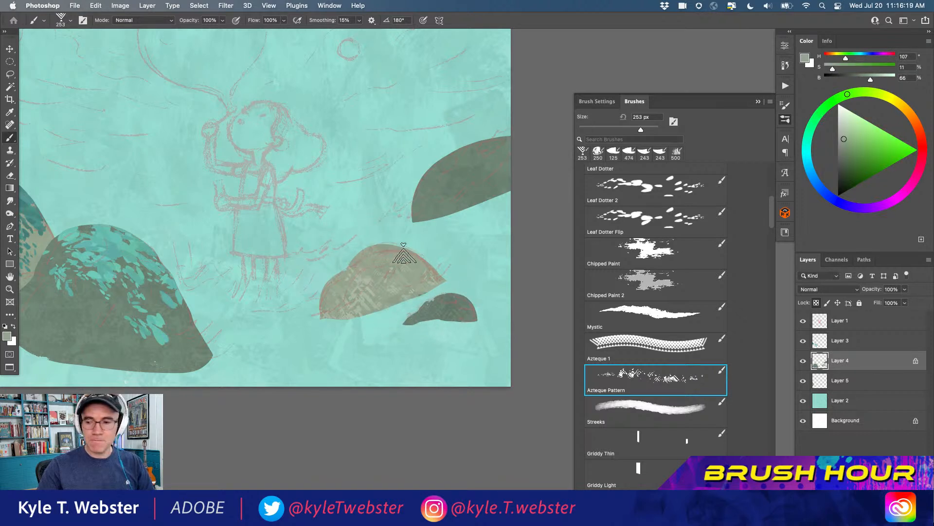
{"action": "key", "text": "l"}
{"action": "mouse_move", "coordinate": [436, 271]}
{"action": "left_mouse_down"}
{"action": "mouse_move", "coordinate": [407, 309]}
{"action": "mouse_move", "coordinate": [430, 255]}
{"action": "mouse_move", "coordinate": [423, 270]}
{"action": "left_mouse_up"}
{"action": "key", "text": "b"}
{"action": "key", "text": "super+d"}
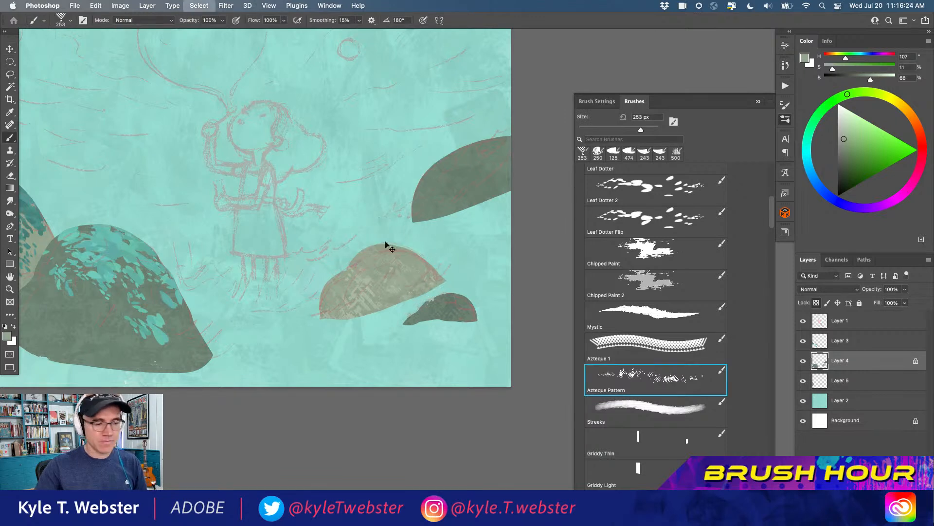
Texture the mound at the canvas's right edge with Azteque Pattern in the grey-green sampled from the small bush, and hide sketch Layer 1
{"action": "left_click", "coordinate": [448, 297], "text": "alt"}
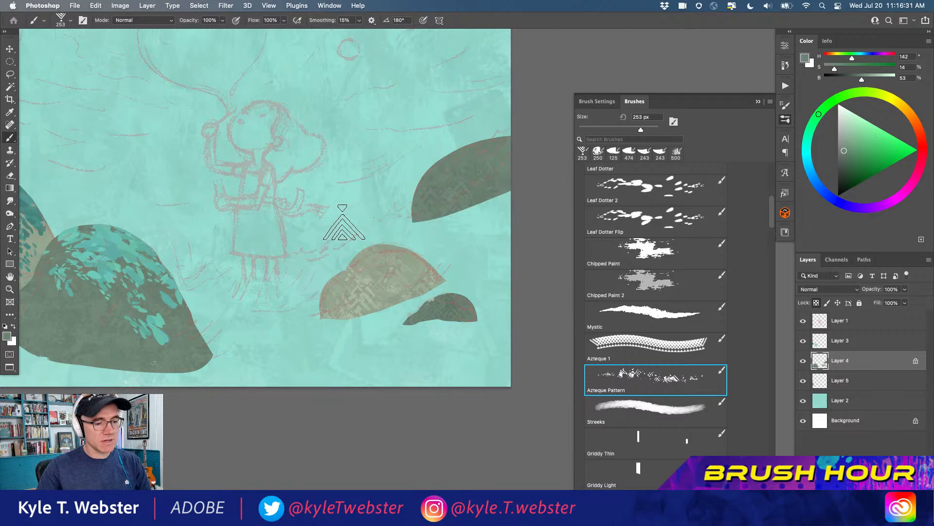
{"action": "left_click", "coordinate": [803, 321]}
{"action": "scroll", "coordinate": [438, 199], "scroll_direction": "up", "scroll_amount": 4}
{"action": "mouse_move", "coordinate": [396, 223]}
{"action": "left_mouse_down"}
{"action": "mouse_move", "coordinate": [309, 223]}
{"action": "mouse_move", "coordinate": [259, 271]}
{"action": "left_mouse_up"}
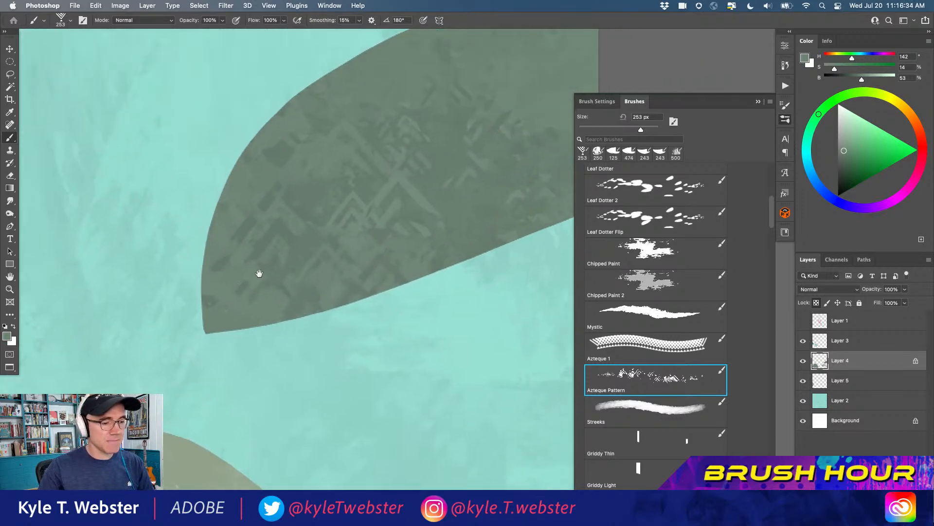
Paint Azteque Pattern texture over the lower part of the large mound in a darker grey-green at 49% brightness
{"action": "left_click", "coordinate": [236, 359], "text": "alt"}
{"action": "left_click", "coordinate": [236, 359], "text": "alt"}
{"action": "left_click_drag", "start_coordinate": [176, 373], "coordinate": [269, 302]}
{"action": "left_click_drag", "start_coordinate": [269, 339], "coordinate": [353, 371]}
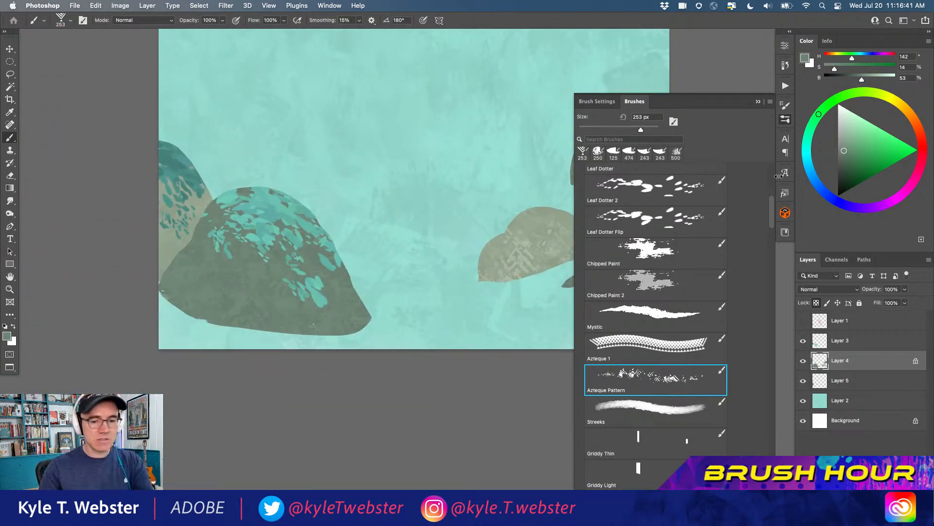
{"action": "left_click", "coordinate": [844, 153]}
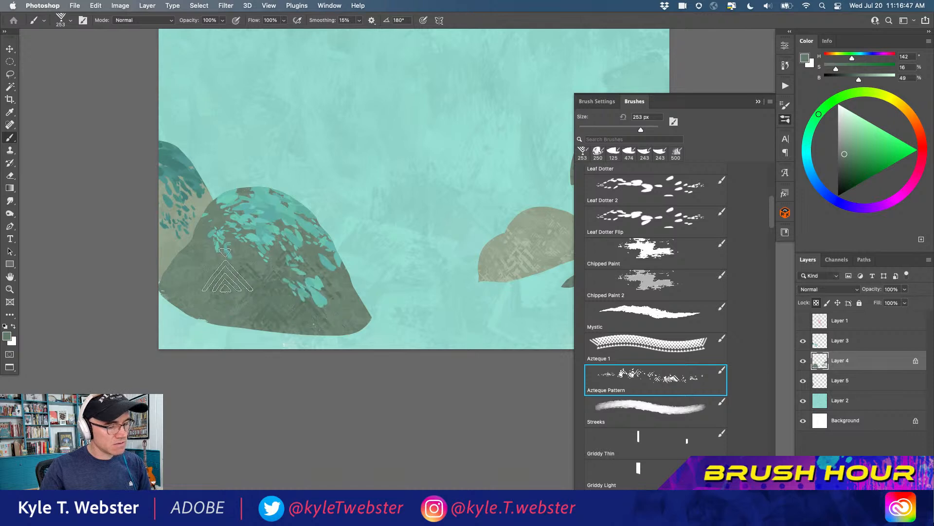
{"action": "left_click_drag", "start_coordinate": [229, 307], "coordinate": [296, 323]}
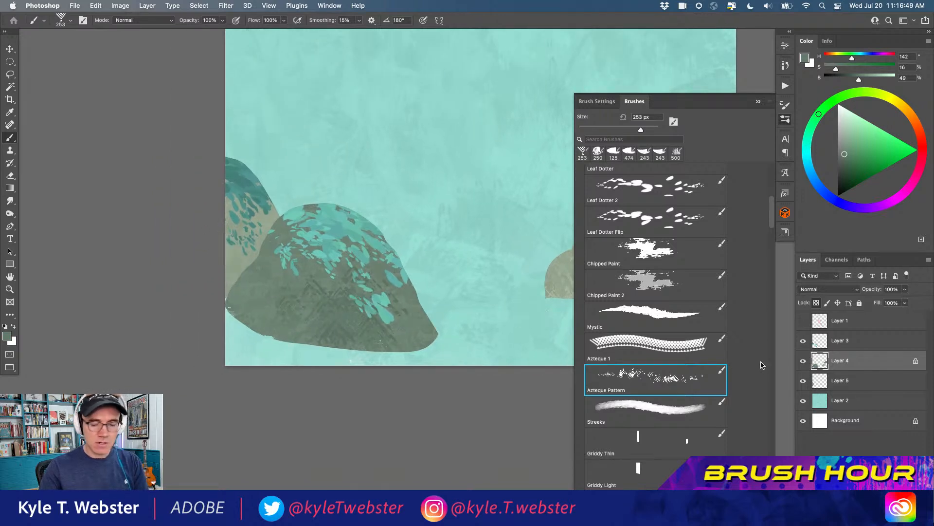
On Layer 5, texture the far-left mound with Azteque Pattern in a darker shade of its sampled color, at 57% brightness
{"action": "left_click", "coordinate": [817, 382]}
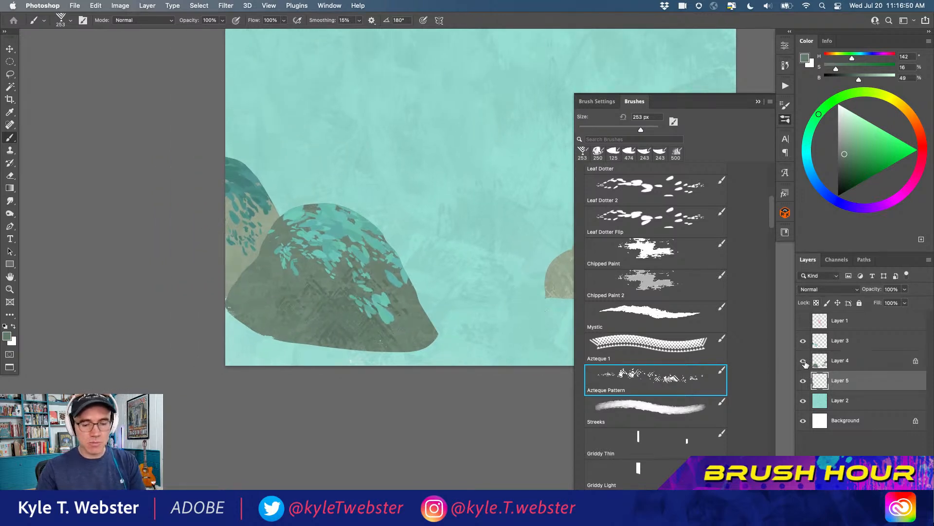
{"action": "left_click", "coordinate": [241, 265], "text": "alt"}
{"action": "left_click", "coordinate": [844, 147]}
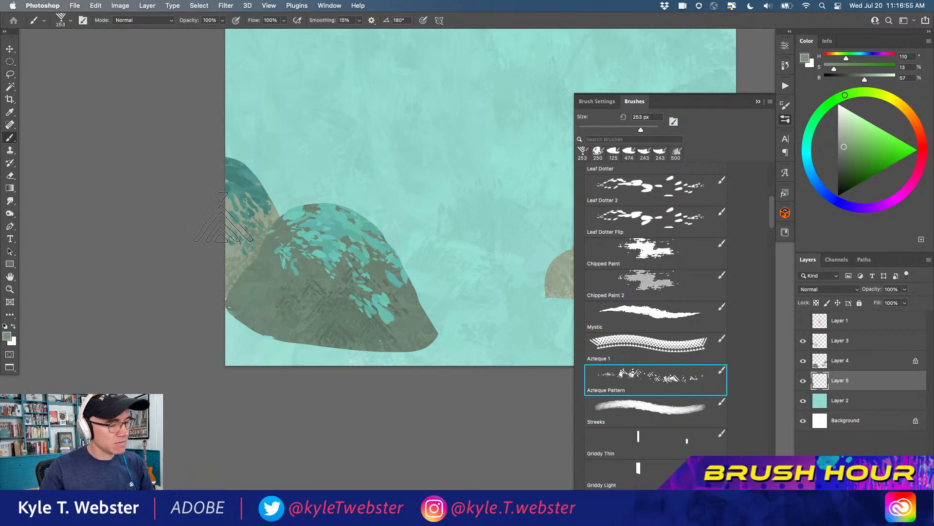
{"action": "scroll", "coordinate": [260, 329], "scroll_direction": "up", "scroll_amount": 3}
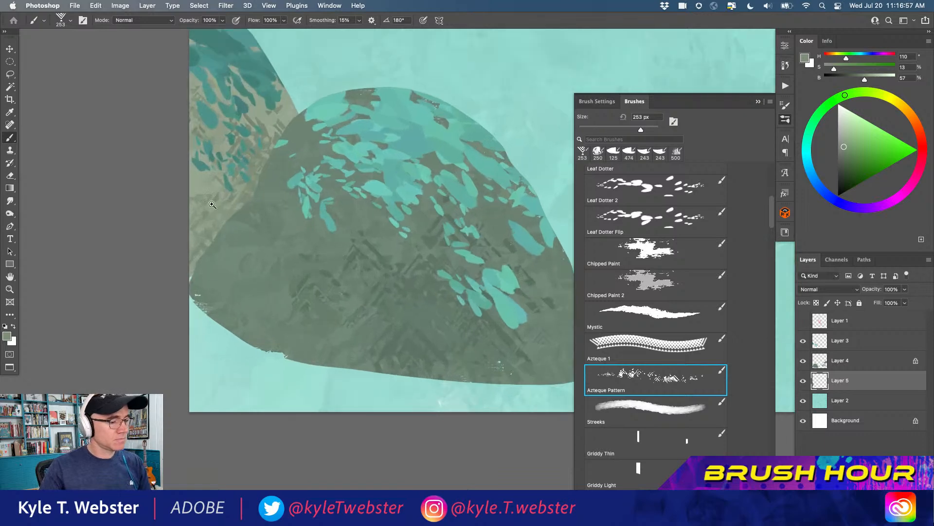
{"action": "scroll", "coordinate": [202, 211], "scroll_direction": "up", "scroll_amount": 2}
{"action": "scroll", "coordinate": [226, 263], "scroll_direction": "down", "scroll_amount": 6}
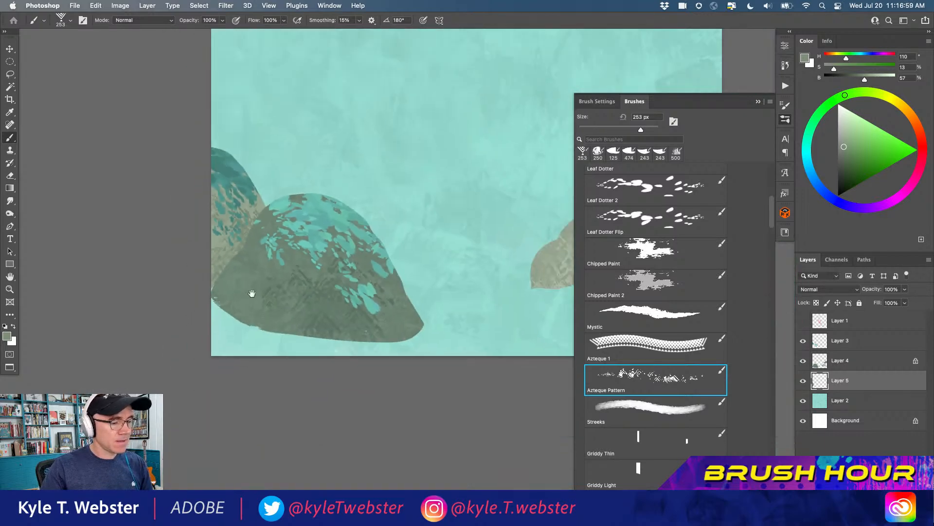
{"action": "scroll", "coordinate": [371, 296], "scroll_direction": "up", "scroll_amount": 3}
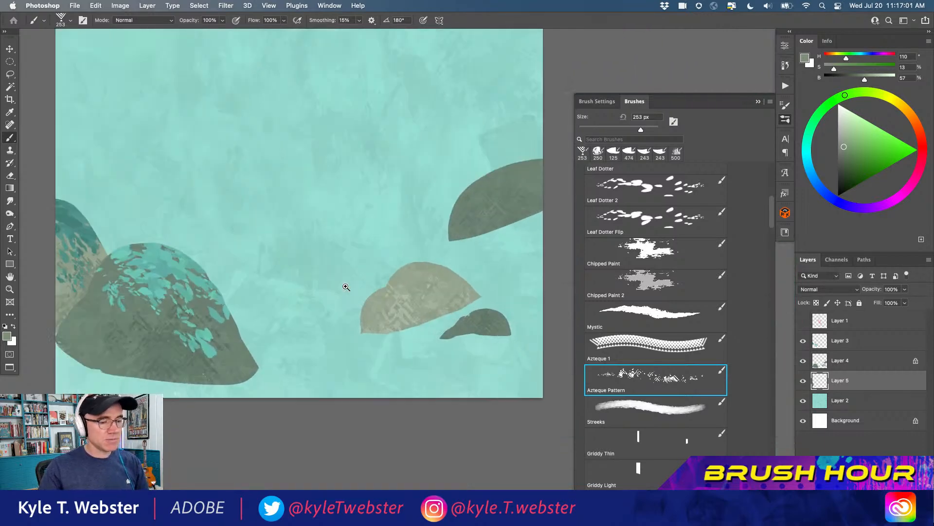
Make Layer 3 active, load Layer 4's shapes as a selection, and choose the recent 125 px leaf brush
{"action": "key", "text": "l"}
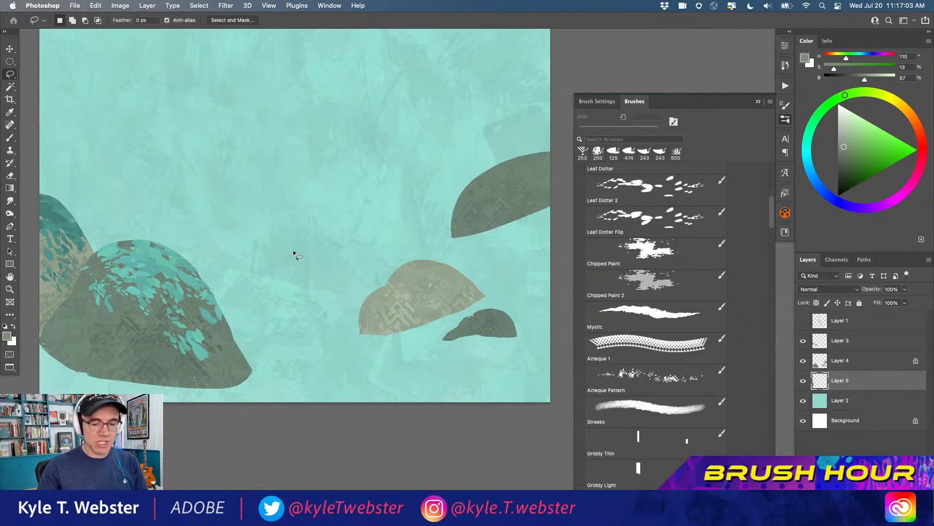
{"action": "left_click", "coordinate": [819, 343]}
{"action": "left_click", "coordinate": [820, 362], "text": "super"}
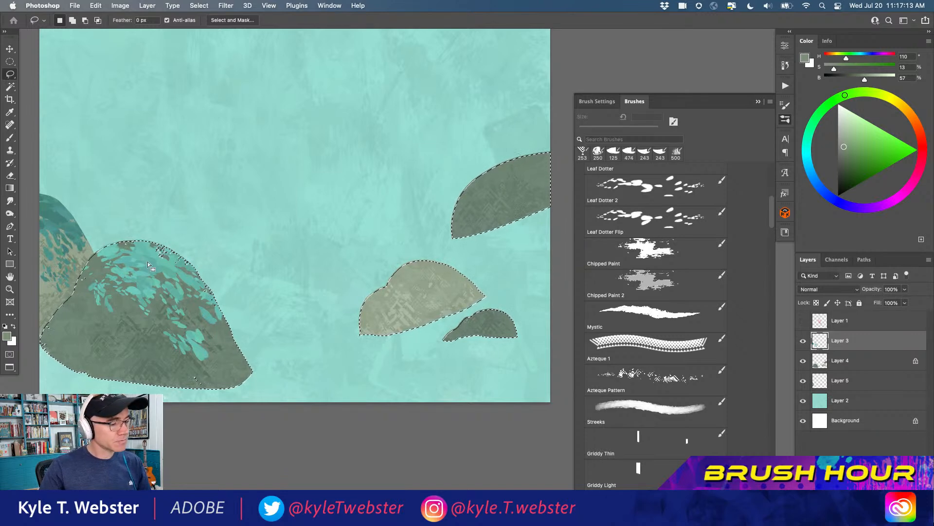
{"action": "key", "text": "b"}
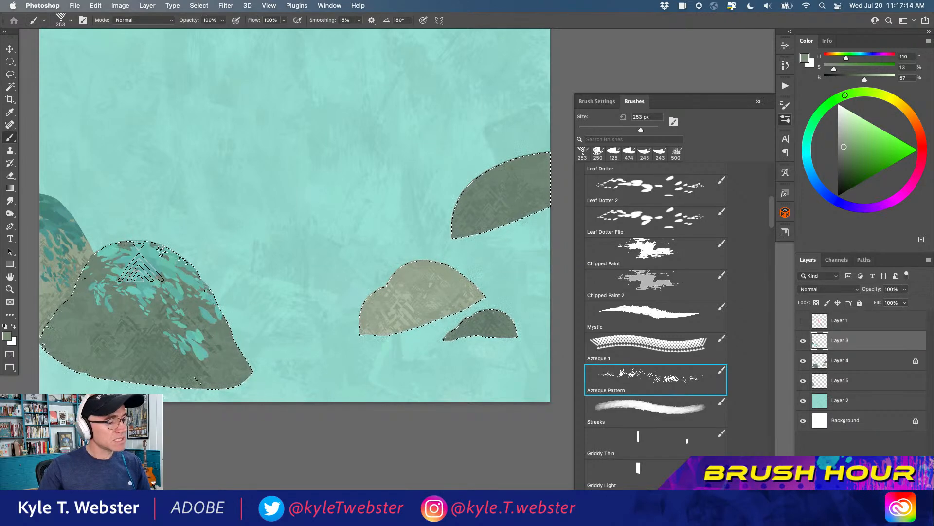
{"action": "left_click", "coordinate": [613, 152]}
Paint leaves over the top of the light bush in muted green-teal, trying several tones and ending with hue 166, saturation 27%, brightness 61%
{"action": "left_click", "coordinate": [146, 263], "text": "alt"}
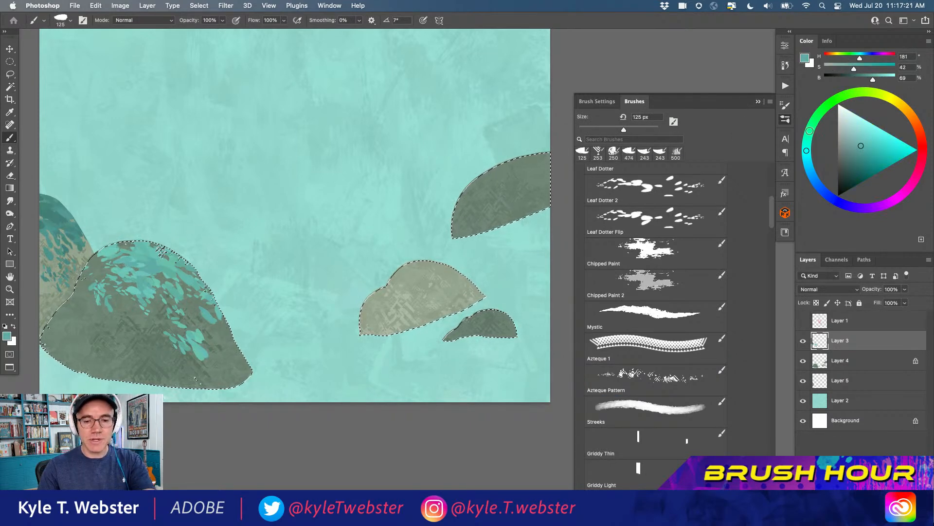
{"action": "left_click", "coordinate": [808, 137]}
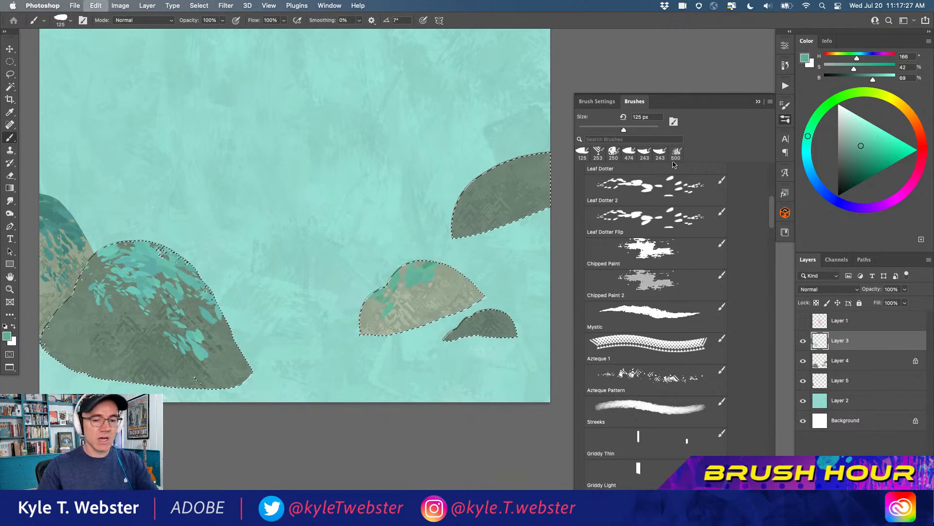
{"action": "key", "text": "super+z"}
{"action": "left_click", "coordinate": [849, 130]}
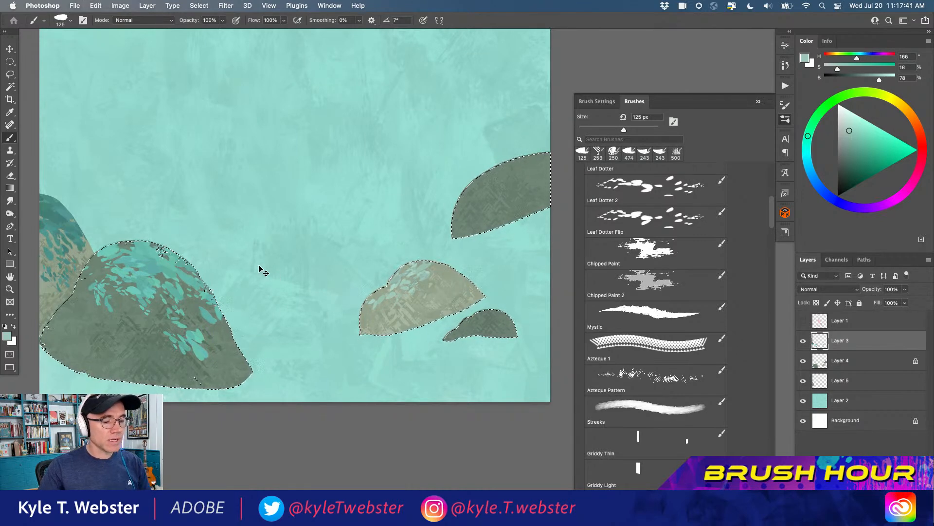
{"action": "left_click", "coordinate": [847, 157]}
{"action": "left_click", "coordinate": [851, 155]}
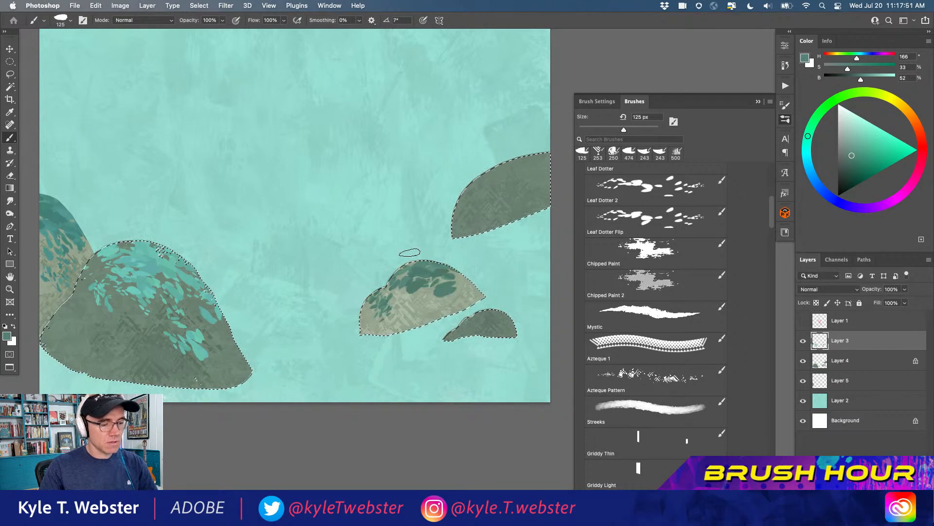
{"action": "left_click", "coordinate": [850, 147]}
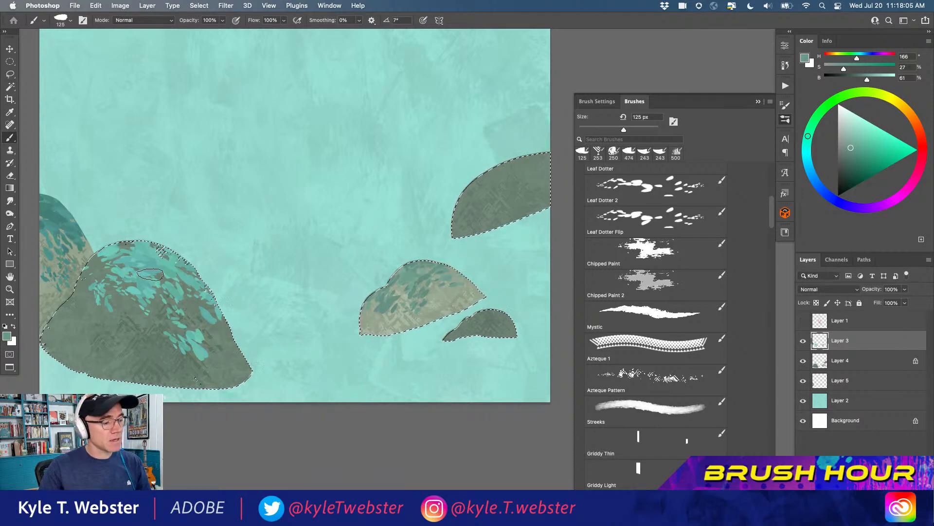
Paint brighter leaves at hue 165, saturation 42%, brightness 75% over the right-edge mound and small bush, undoing the last stroke
{"action": "left_click", "coordinate": [154, 263], "text": "alt"}
{"action": "left_click", "coordinate": [163, 246], "text": "alt"}
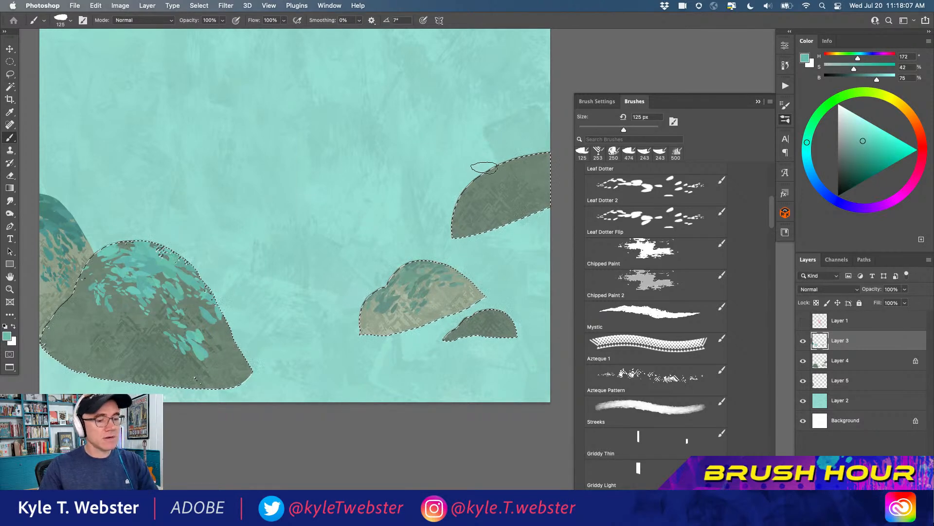
{"action": "left_click", "coordinate": [808, 135]}
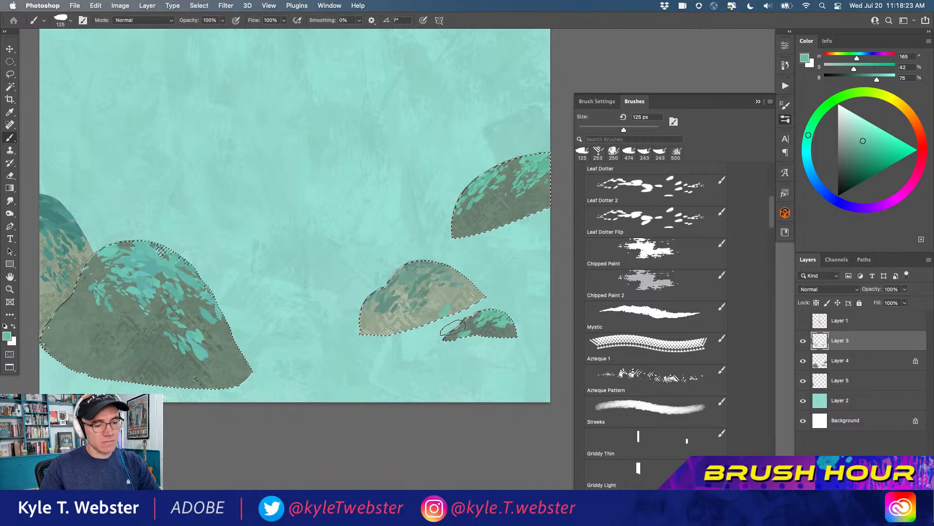
{"action": "key", "text": "super+z"}
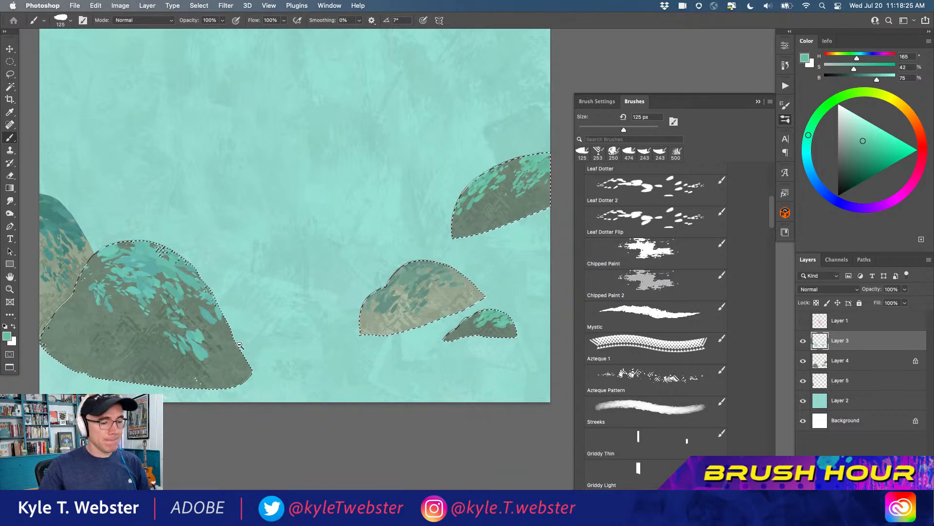
Subtract the light bush from the loaded selection with the Lasso
{"action": "left_click_drag", "start_coordinate": [236, 349], "coordinate": [181, 349]}
{"action": "left_click_drag", "start_coordinate": [270, 336], "coordinate": [347, 323]}
{"action": "left_click_drag", "start_coordinate": [452, 320], "coordinate": [499, 320]}
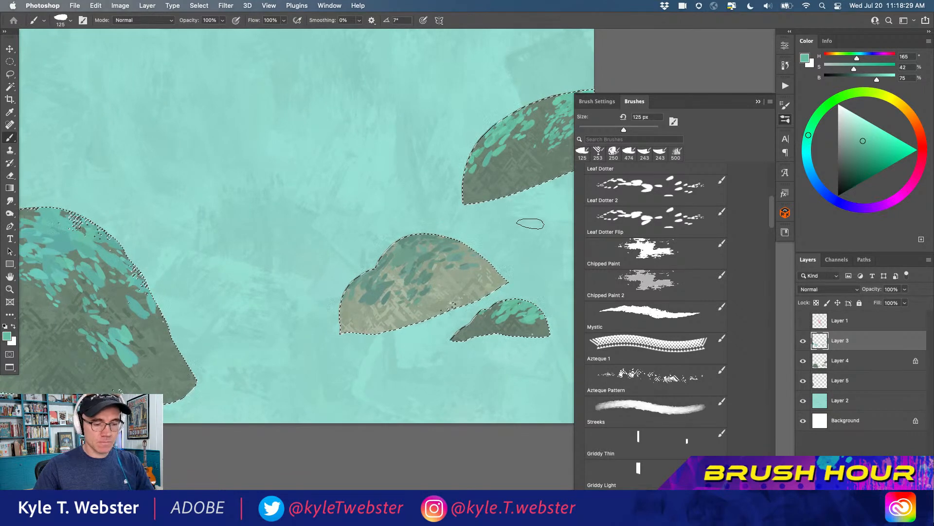
{"action": "key", "text": "l"}
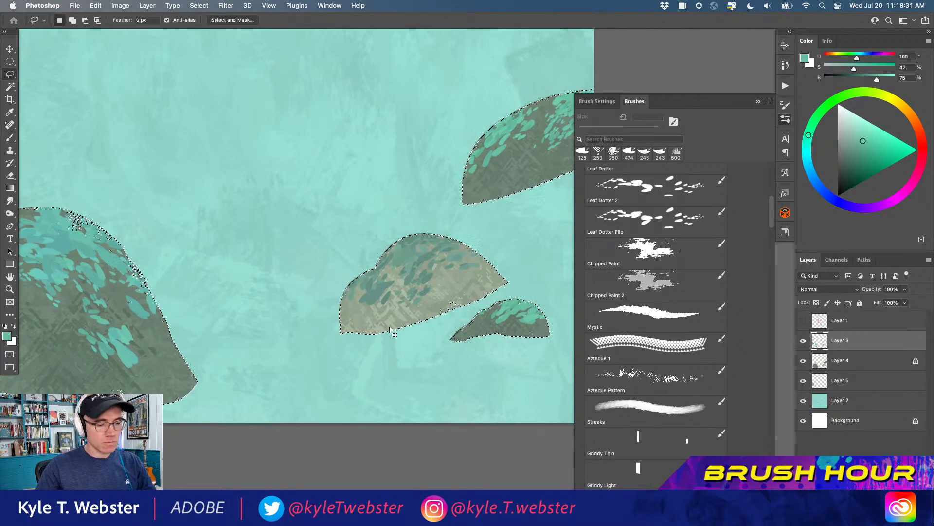
{"action": "mouse_move", "coordinate": [514, 290]}
{"action": "left_mouse_down"}
{"action": "mouse_move", "coordinate": [376, 232]}
{"action": "mouse_move", "coordinate": [324, 364]}
{"action": "mouse_move", "coordinate": [334, 346]}
{"action": "left_mouse_up"}
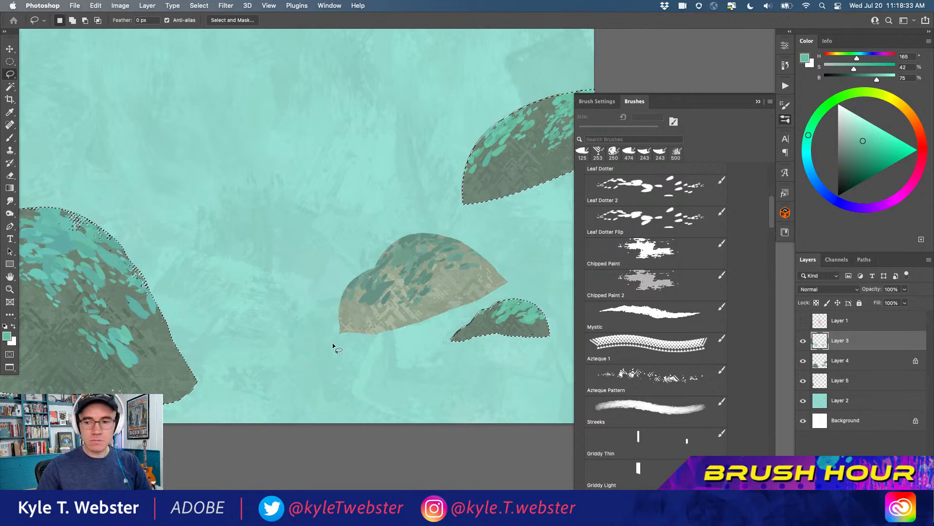
Reduce the leaf brush to 80 px, add smaller leaves to the small bush, and deselect all shapes
{"action": "key", "text": "b"}
{"action": "key", "text": "bracketleft"}
{"action": "key", "text": "bracketleft"}
{"action": "key", "text": "bracketleft"}
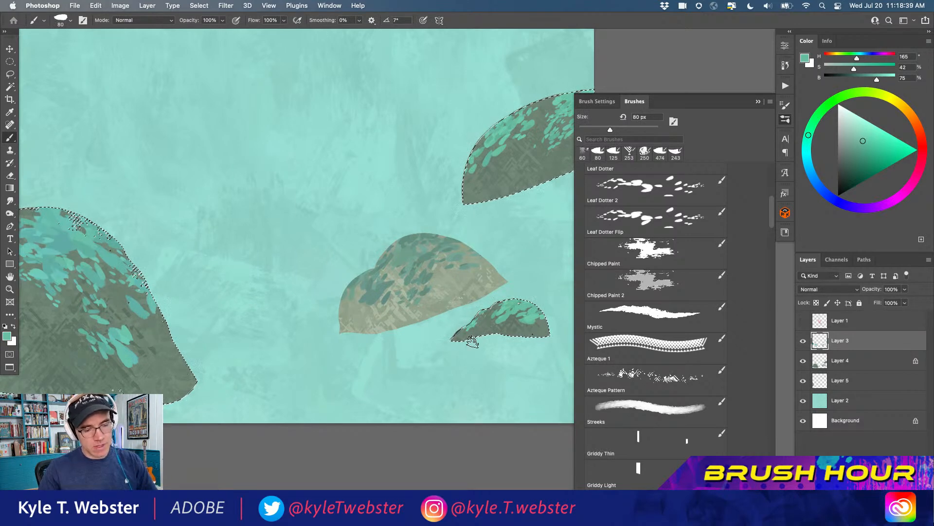
{"action": "key", "text": "super+d"}
{"action": "key", "text": "shift+super+s"}
{"action": "key", "text": "Escape"}
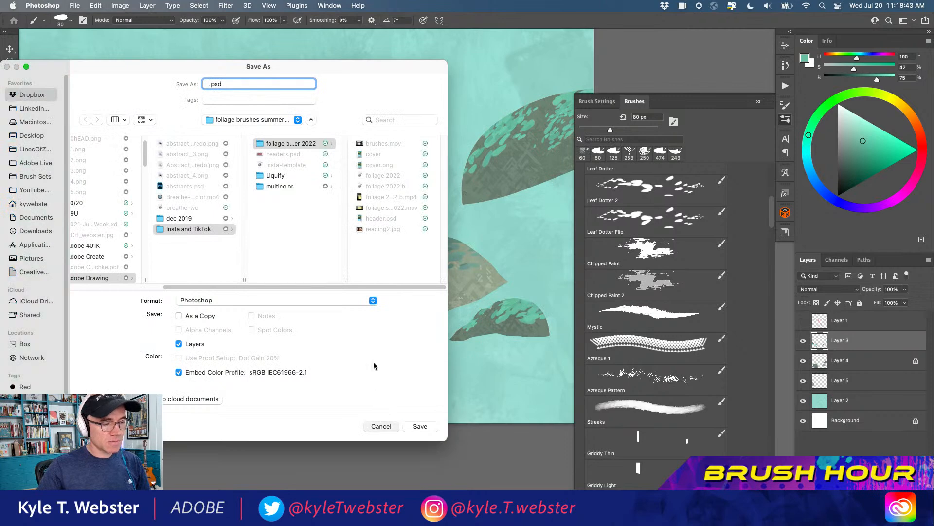
{"action": "left_click", "coordinate": [252, 302], "text": "alt"}
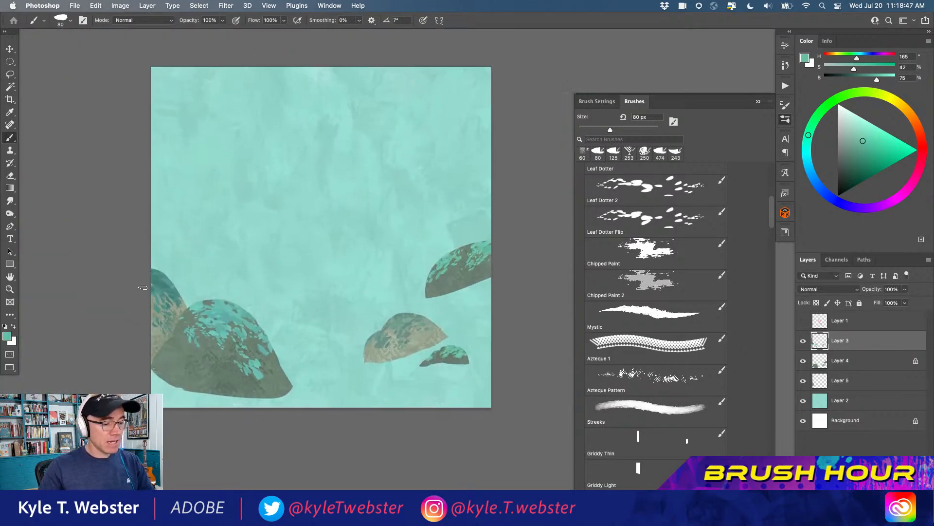
Make the sketch layer of the girl and bubbles visible again over the painted bushes
{"action": "left_click", "coordinate": [803, 321]}
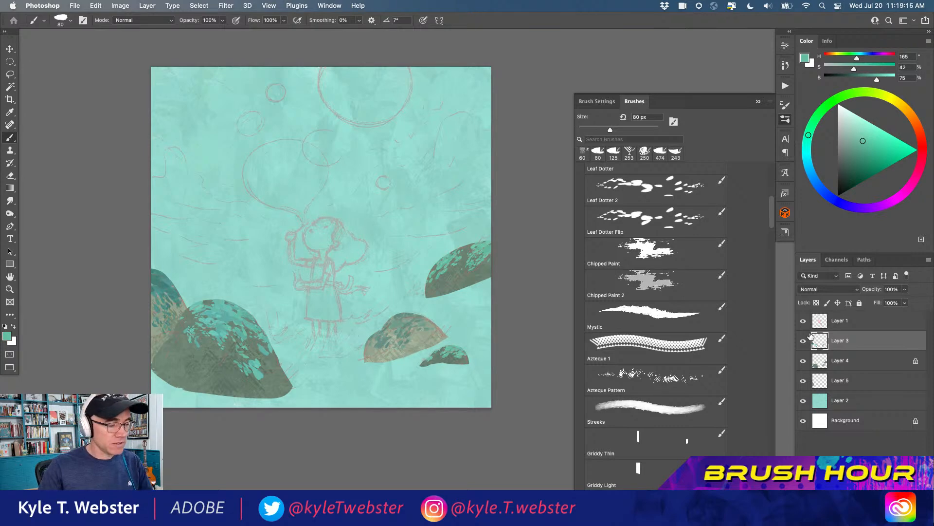
{"action": "left_click", "coordinate": [308, 348], "text": "super"}
{"action": "left_click_drag", "start_coordinate": [295, 333], "coordinate": [277, 395]}
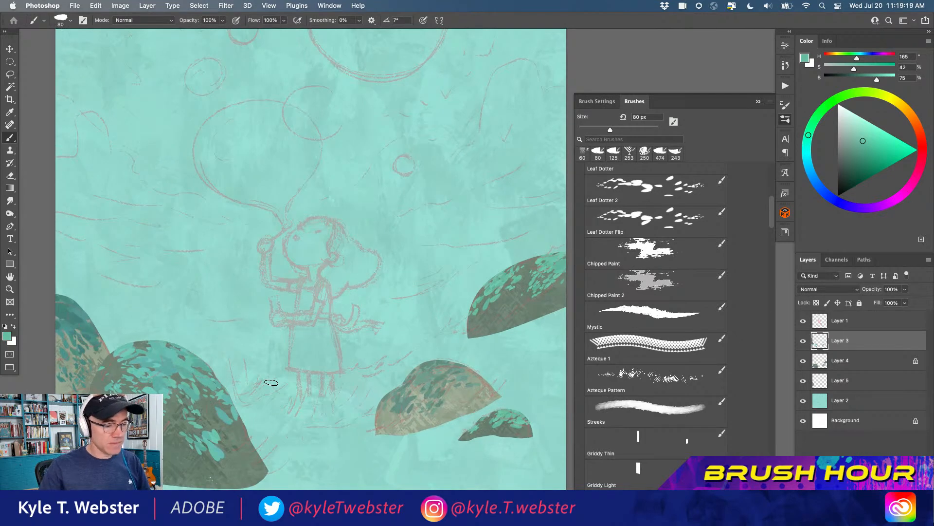
{"action": "left_click", "coordinate": [248, 359], "text": "alt"}
{"action": "left_click_drag", "start_coordinate": [251, 359], "coordinate": [282, 357]}
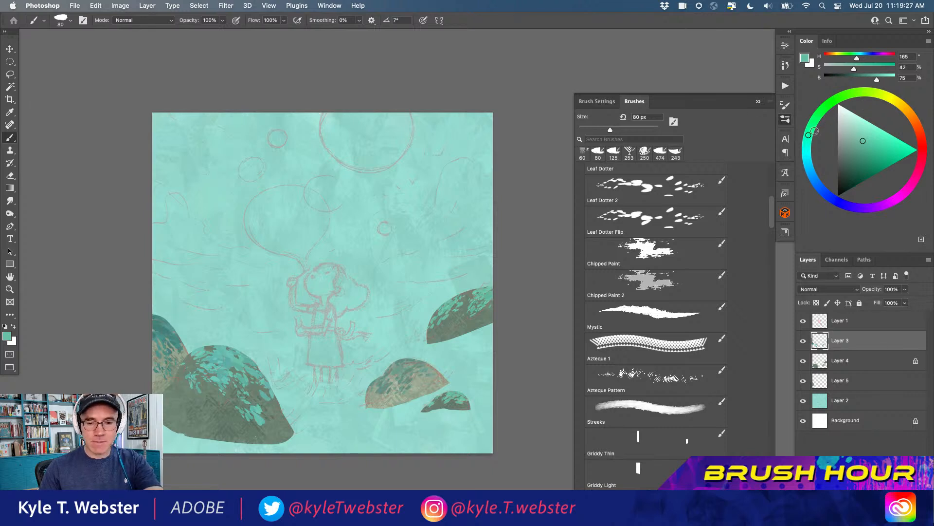
Choose the Chipped Paint brush, set a pale mint of hue 160, saturation 9%, brightness 94%, and add a layer above Layer 3
{"action": "left_click", "coordinate": [810, 130]}
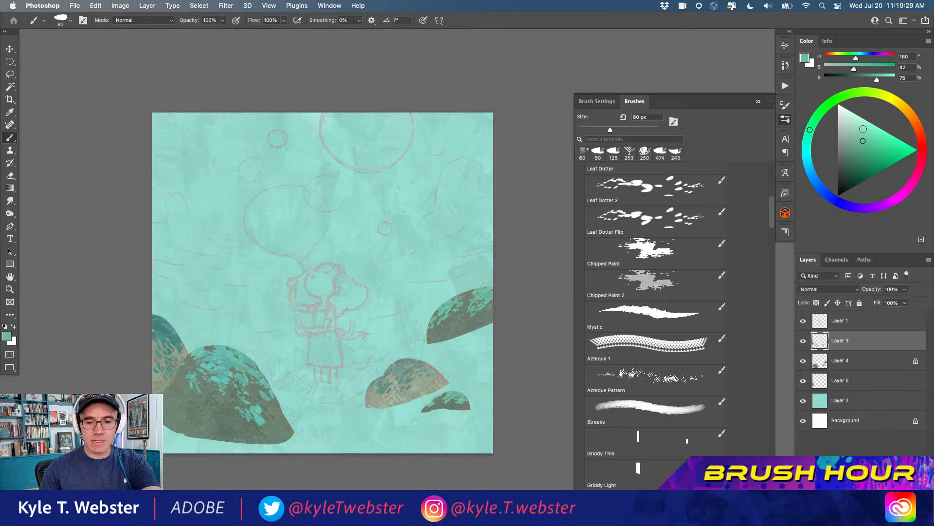
{"action": "left_click", "coordinate": [859, 126]}
{"action": "left_click_drag", "start_coordinate": [859, 126], "coordinate": [859, 131]}
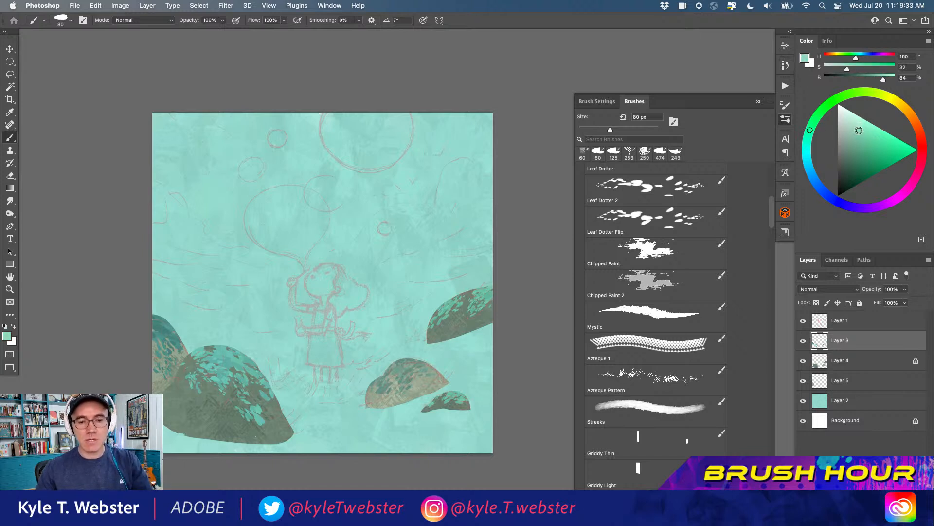
{"action": "left_click_drag", "start_coordinate": [234, 294], "coordinate": [219, 258]}
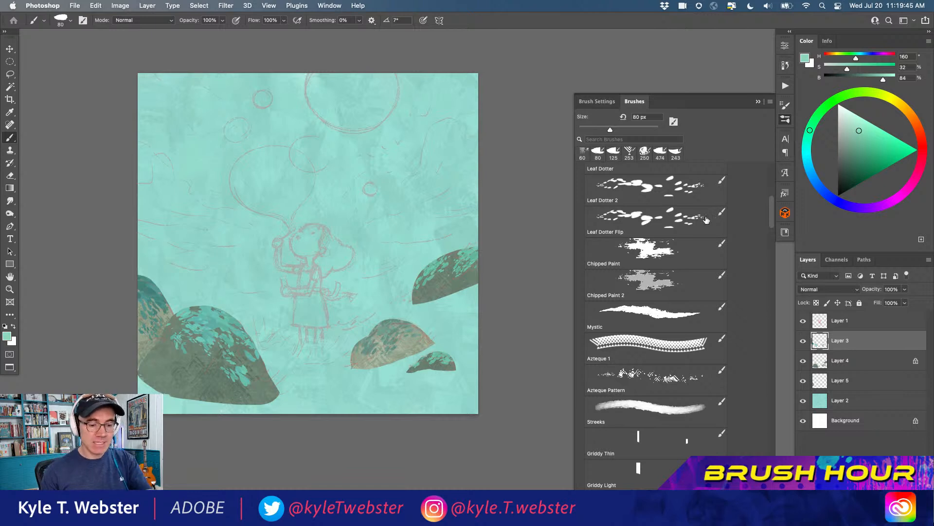
{"action": "scroll", "coordinate": [772, 204], "scroll_direction": "up", "scroll_amount": 1}
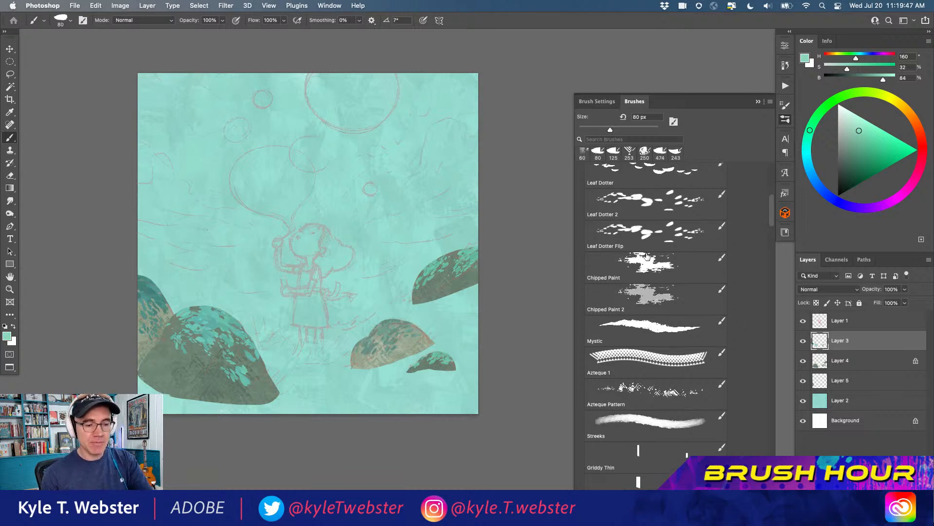
{"action": "left_click", "coordinate": [648, 267]}
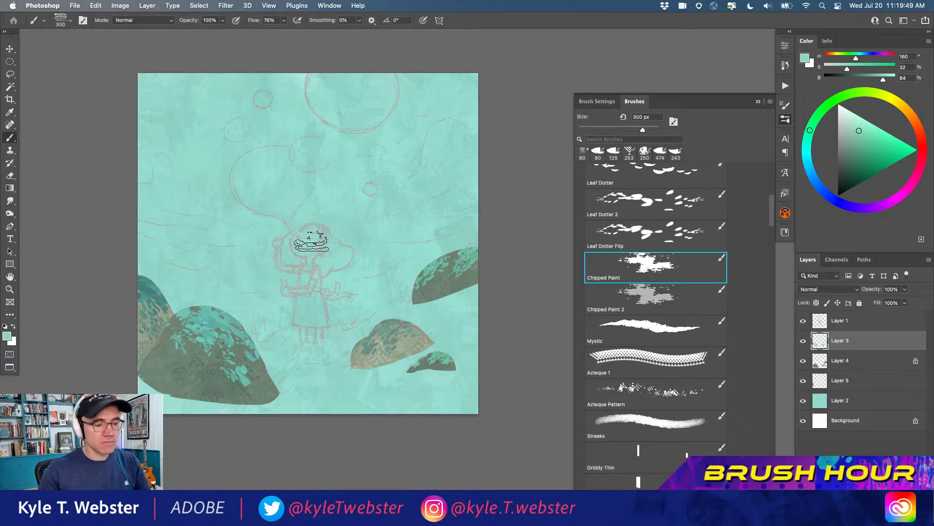
{"action": "left_click", "coordinate": [845, 114]}
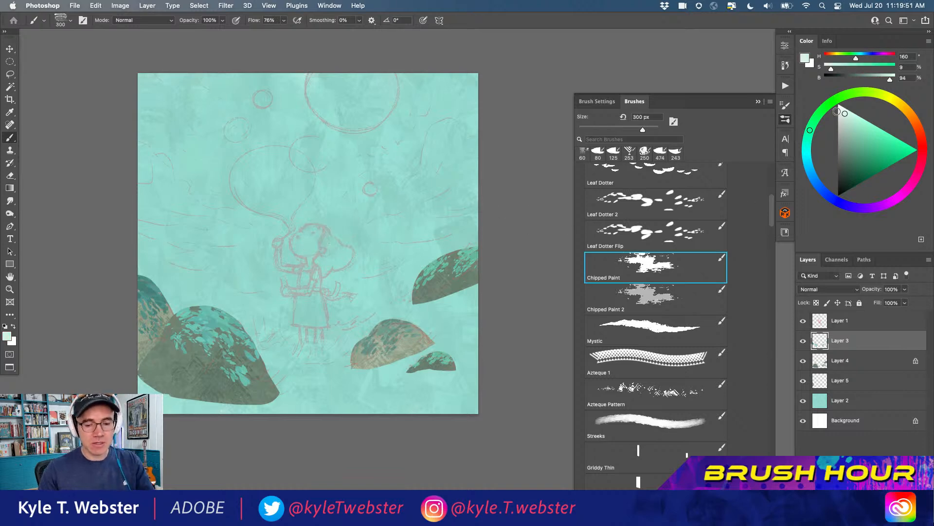
{"action": "key", "text": "shift+alt+super+n"}
Try a pale mint patch of Chipped Paint at 300 px in the upper-right sky and undo it
{"action": "left_click", "coordinate": [313, 208], "text": "super"}
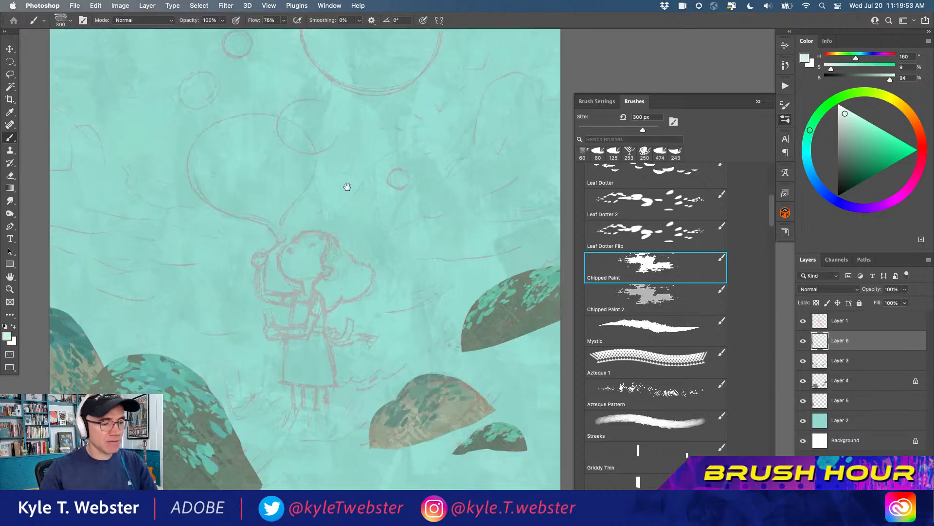
{"action": "mouse_move", "coordinate": [454, 159]}
{"action": "left_mouse_down"}
{"action": "mouse_move", "coordinate": [444, 221]}
{"action": "mouse_move", "coordinate": [433, 154]}
{"action": "mouse_move", "coordinate": [460, 120]}
{"action": "mouse_move", "coordinate": [465, 221]}
{"action": "mouse_move", "coordinate": [467, 124]}
{"action": "mouse_move", "coordinate": [502, 127]}
{"action": "mouse_move", "coordinate": [498, 143]}
{"action": "mouse_move", "coordinate": [448, 123]}
{"action": "mouse_move", "coordinate": [510, 89]}
{"action": "left_mouse_up"}
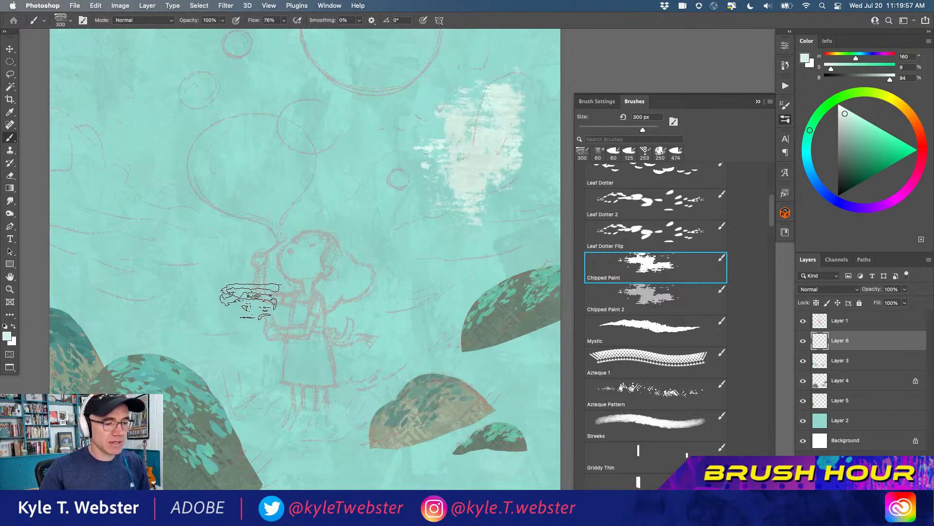
{"action": "key", "text": "super+z"}
{"action": "left_click", "coordinate": [284, 319], "text": "alt+super"}
{"action": "key", "text": "super+z"}
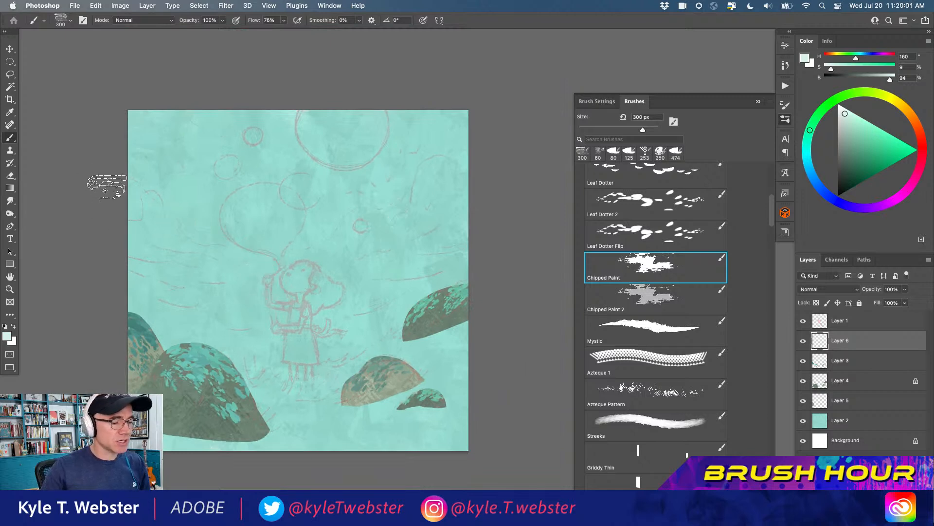
{"action": "left_click_drag", "start_coordinate": [225, 305], "coordinate": [242, 285]}
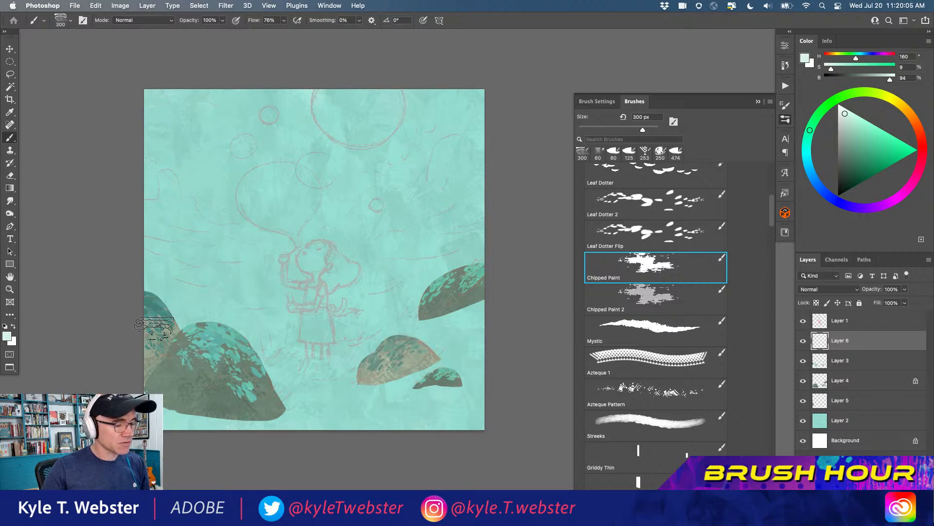
Try the Azteque 1 brush at 253 px with a pale patterned band in the right-hand sky and undo it
{"action": "left_click", "coordinate": [640, 294]}
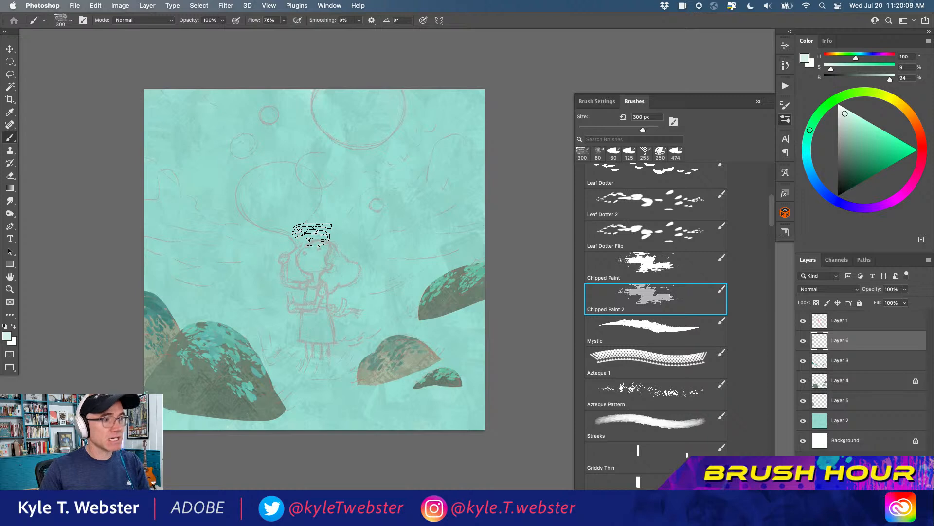
{"action": "left_click", "coordinate": [627, 356]}
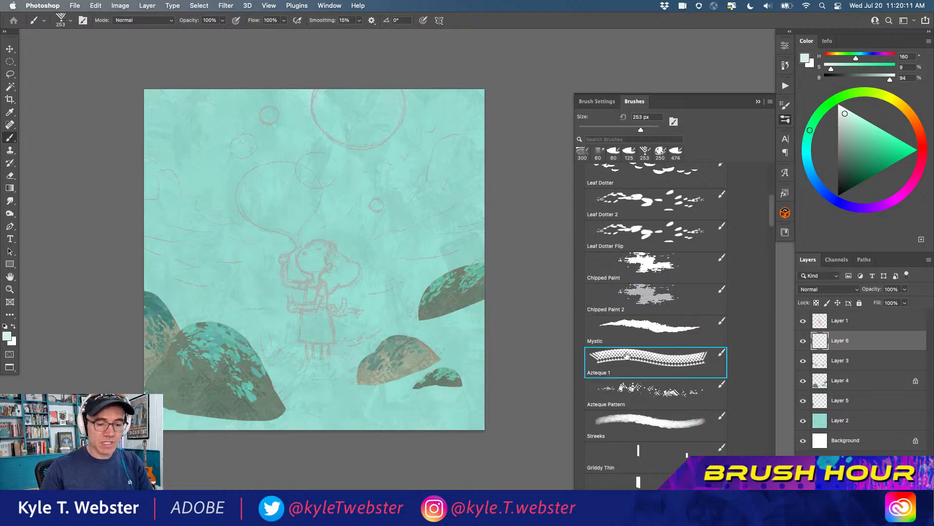
{"action": "mouse_move", "coordinate": [448, 153]}
{"action": "left_mouse_down"}
{"action": "mouse_move", "coordinate": [405, 259]}
{"action": "mouse_move", "coordinate": [378, 273]}
{"action": "left_mouse_up"}
{"action": "mouse_move", "coordinate": [367, 211]}
{"action": "left_mouse_down"}
{"action": "mouse_move", "coordinate": [304, 193]}
{"action": "mouse_move", "coordinate": [213, 232]}
{"action": "mouse_move", "coordinate": [162, 205]}
{"action": "mouse_move", "coordinate": [166, 137]}
{"action": "mouse_move", "coordinate": [249, 109]}
{"action": "mouse_move", "coordinate": [292, 160]}
{"action": "left_mouse_up"}
{"action": "key", "text": "cmd+z"}
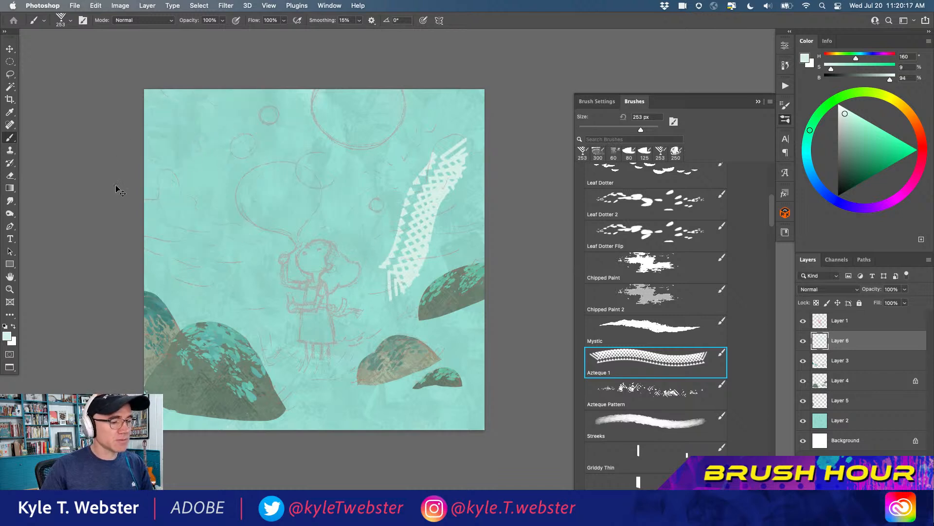
{"action": "key", "text": "super+z"}
Try a rectangular patterned frame around the large sketched bubble with the Azteque 1 brush and undo its strokes
{"action": "mouse_move", "coordinate": [382, 132]}
{"action": "left_mouse_down"}
{"action": "mouse_move", "coordinate": [180, 146]}
{"action": "mouse_move", "coordinate": [175, 133]}
{"action": "mouse_move", "coordinate": [193, 284]}
{"action": "mouse_move", "coordinate": [177, 288]}
{"action": "mouse_move", "coordinate": [384, 270]}
{"action": "mouse_move", "coordinate": [386, 253]}
{"action": "mouse_move", "coordinate": [378, 292]}
{"action": "mouse_move", "coordinate": [385, 144]}
{"action": "left_mouse_up"}
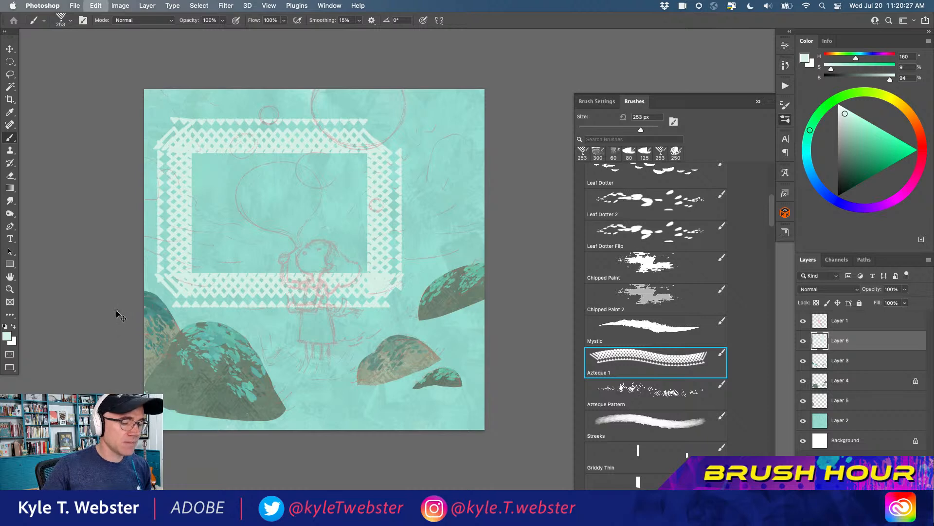
{"action": "key", "text": "super+z"}
{"action": "key", "text": "super+z"}
{"action": "key", "text": "super+z"}
{"action": "key", "text": "super+z"}
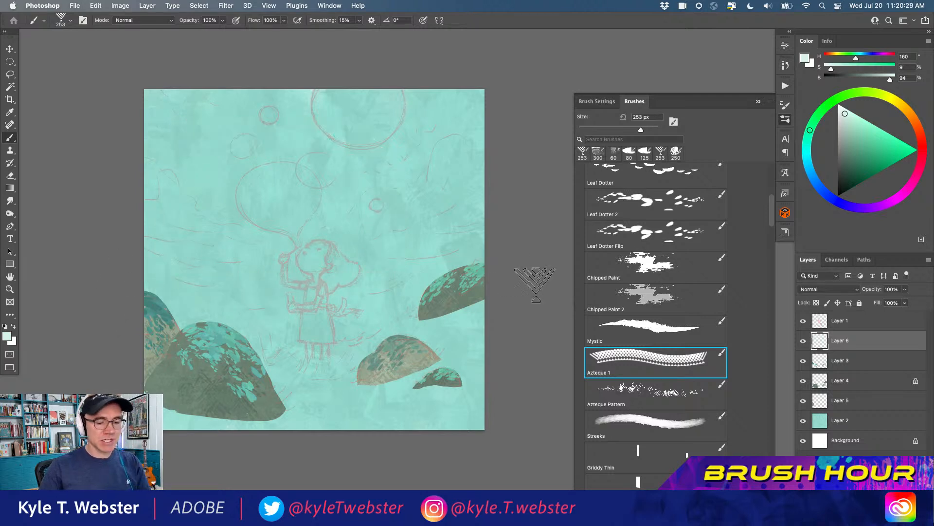
Paint a soft white cloud across the upper-right sky with the Streeks brush at 500 px and hide the sketch layer
{"action": "left_click_drag", "start_coordinate": [770, 204], "coordinate": [770, 217]}
{"action": "left_click", "coordinate": [650, 280]}
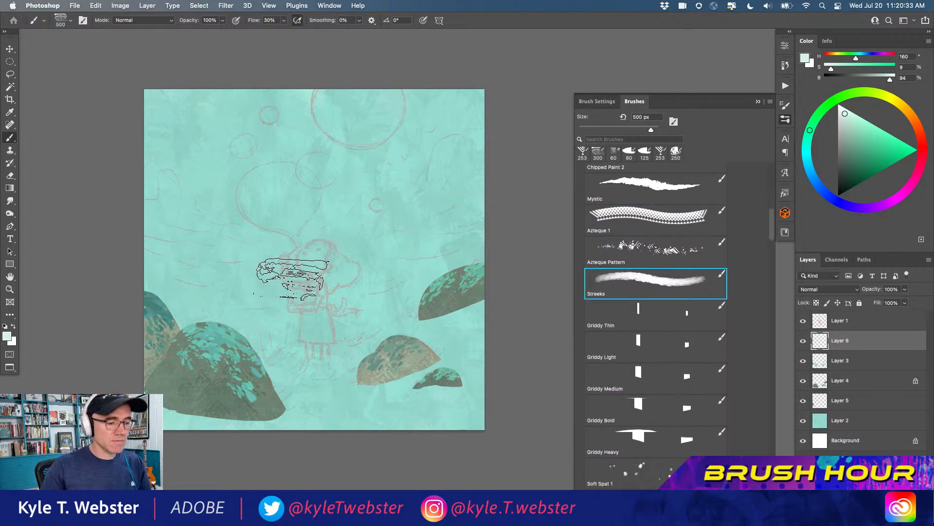
{"action": "left_click", "coordinate": [13, 325]}
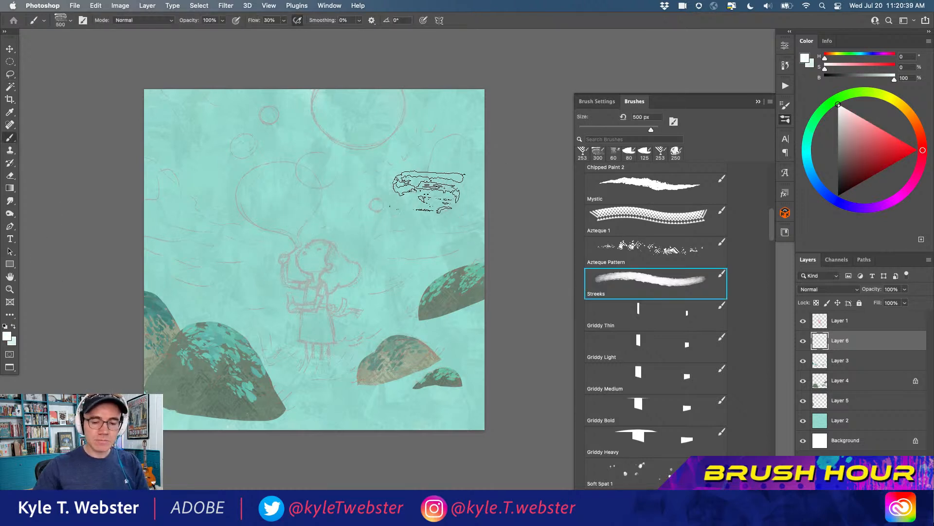
{"action": "mouse_move", "coordinate": [450, 151]}
{"action": "left_mouse_down"}
{"action": "mouse_move", "coordinate": [448, 183]}
{"action": "mouse_move", "coordinate": [439, 175]}
{"action": "mouse_move", "coordinate": [410, 191]}
{"action": "mouse_move", "coordinate": [403, 177]}
{"action": "mouse_move", "coordinate": [385, 213]}
{"action": "mouse_move", "coordinate": [299, 234]}
{"action": "left_mouse_up"}
{"action": "left_click", "coordinate": [803, 320]}
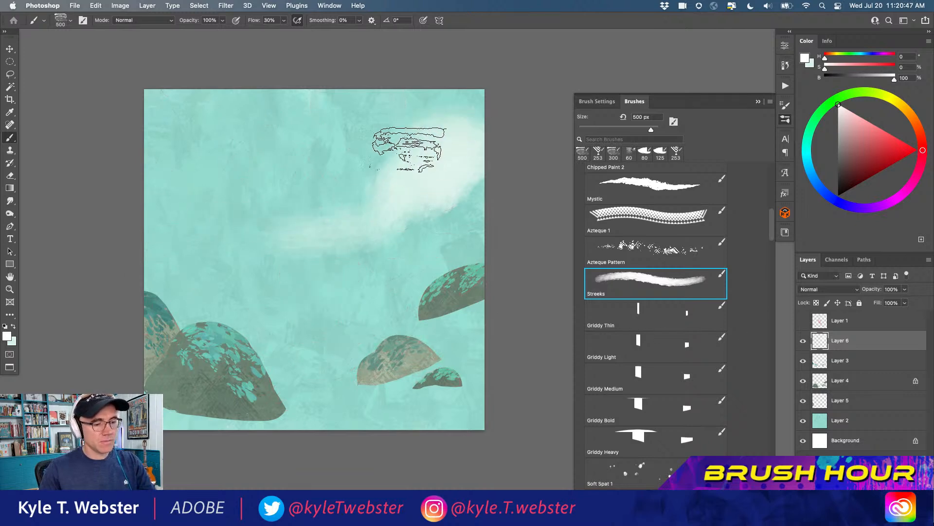
Fill out the cloud toward the middle of the canvas and move its layer directly below Layer 5
{"action": "mouse_move", "coordinate": [321, 237]}
{"action": "left_mouse_down"}
{"action": "mouse_move", "coordinate": [318, 216]}
{"action": "mouse_move", "coordinate": [279, 254]}
{"action": "mouse_move", "coordinate": [458, 210]}
{"action": "mouse_move", "coordinate": [392, 242]}
{"action": "left_mouse_up"}
{"action": "left_click", "coordinate": [336, 278], "text": "alt"}
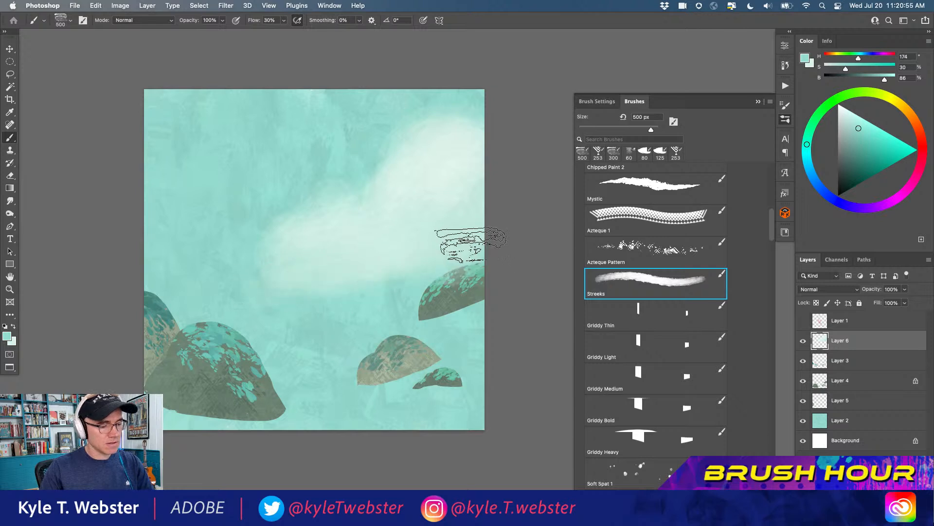
{"action": "left_click_drag", "start_coordinate": [820, 340], "coordinate": [822, 412]}
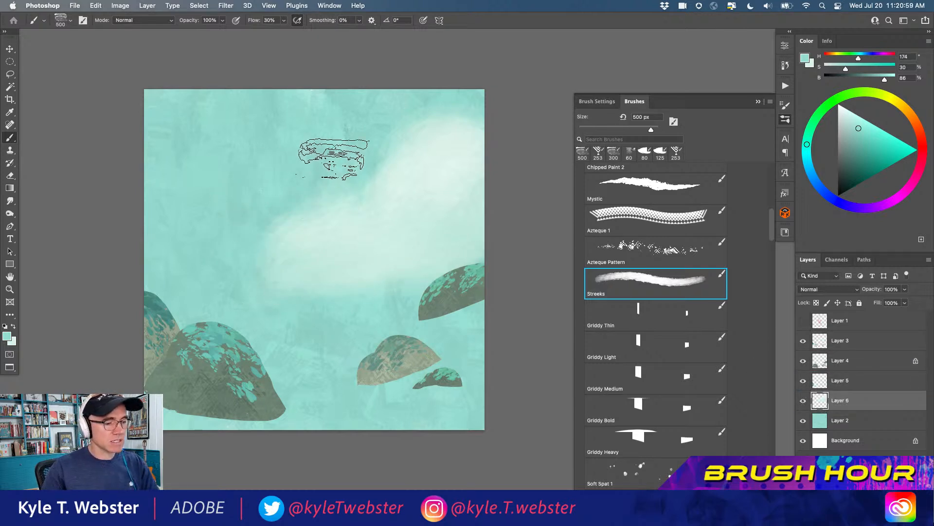
Cut a crisp, curved upper edge on the cloud by deleting a Lasso selection of the sky above it, and deselect
{"action": "key", "text": "l"}
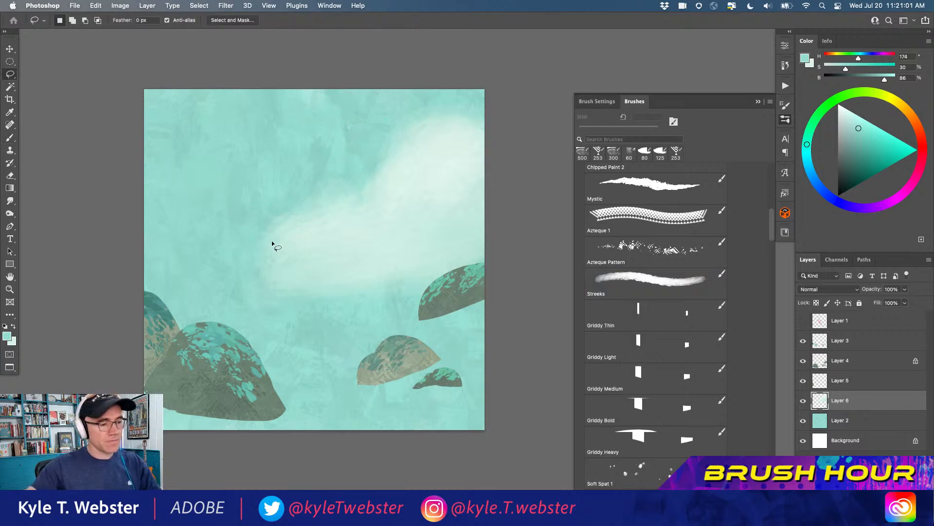
{"action": "mouse_move", "coordinate": [259, 263]}
{"action": "left_mouse_down"}
{"action": "mouse_move", "coordinate": [323, 226]}
{"action": "mouse_move", "coordinate": [350, 231]}
{"action": "mouse_move", "coordinate": [382, 201]}
{"action": "mouse_move", "coordinate": [405, 149]}
{"action": "mouse_move", "coordinate": [455, 124]}
{"action": "mouse_move", "coordinate": [502, 142]}
{"action": "mouse_move", "coordinate": [441, 55]}
{"action": "mouse_move", "coordinate": [255, 125]}
{"action": "mouse_move", "coordinate": [231, 279]}
{"action": "left_mouse_up"}
{"action": "key", "text": "Delete"}
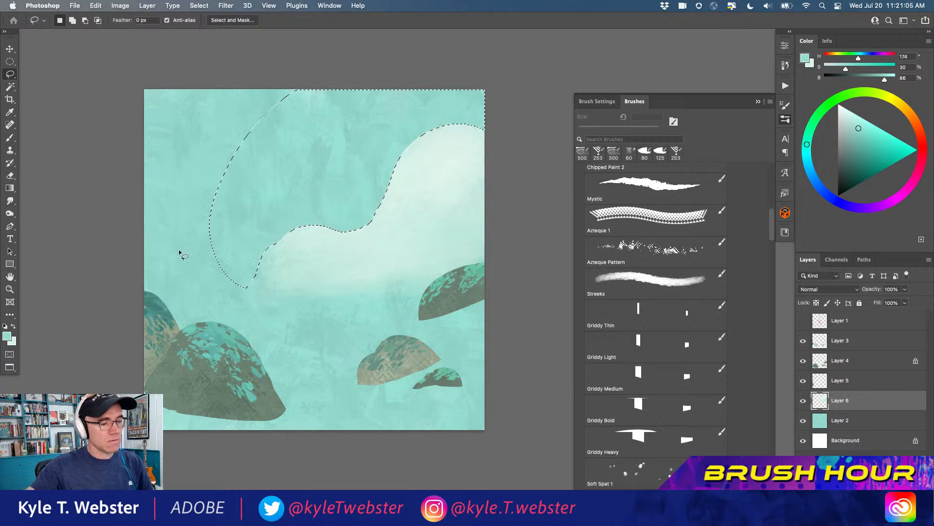
{"action": "key", "text": "super+d"}
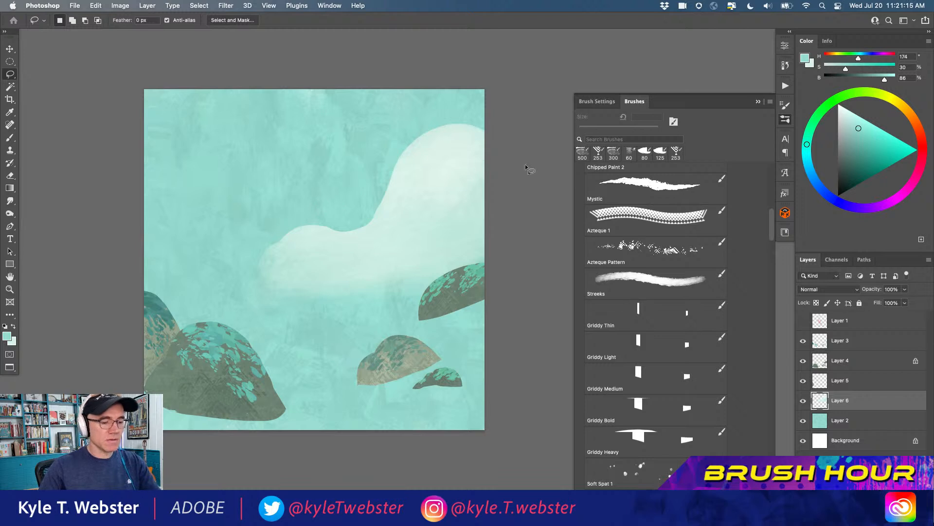
Soften and blend the cloud's edges into the sky with the Smart Smudge brush at 175 px
{"action": "left_click_drag", "start_coordinate": [771, 219], "coordinate": [772, 224]}
{"action": "left_click_drag", "start_coordinate": [769, 238], "coordinate": [764, 271]}
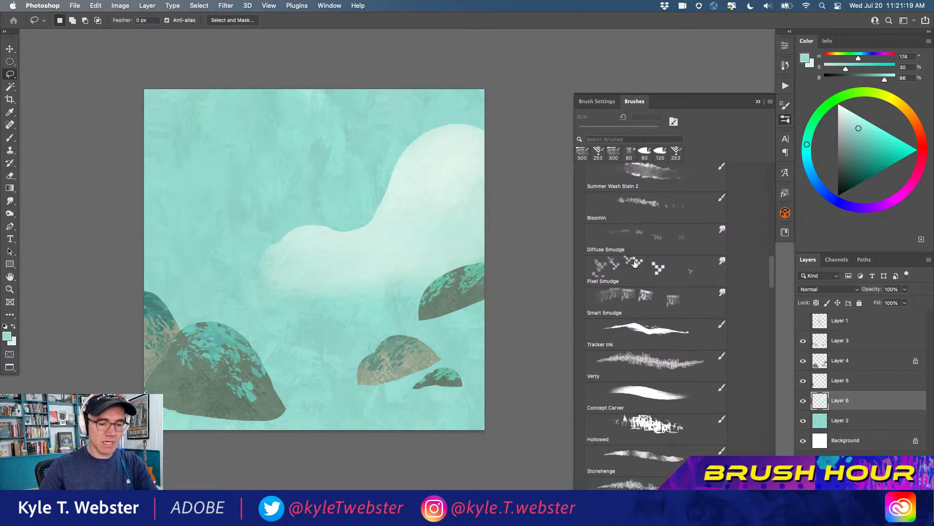
{"action": "left_click", "coordinate": [626, 299]}
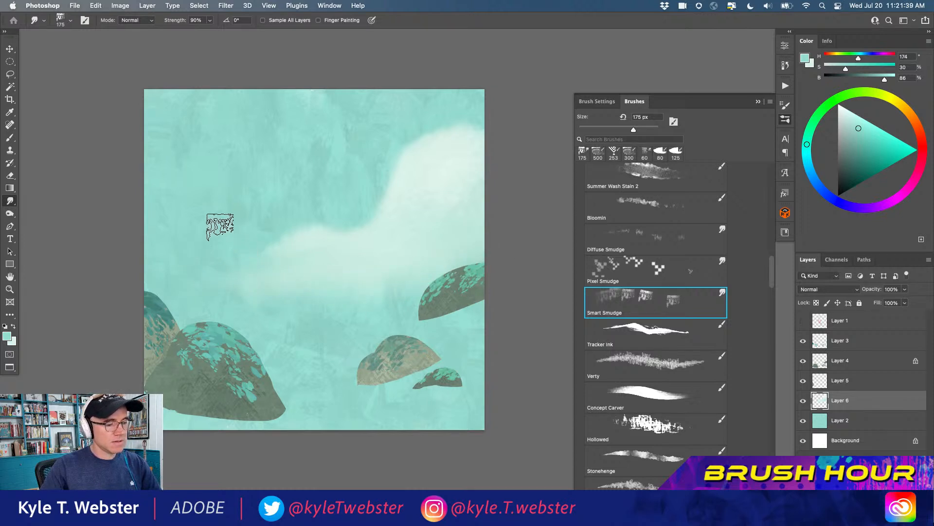
{"action": "scroll", "coordinate": [311, 214], "scroll_direction": "up", "scroll_amount": 1}
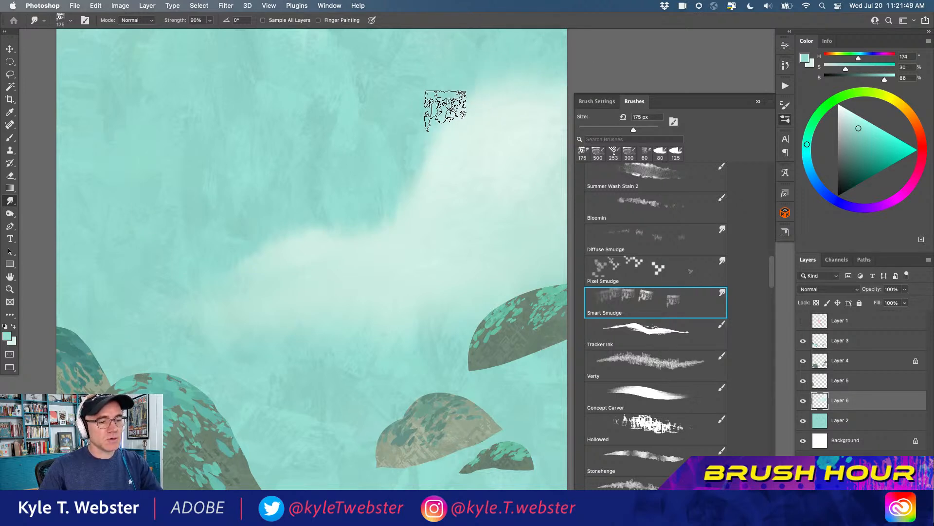
{"action": "left_click", "coordinate": [268, 298], "text": "alt+super"}
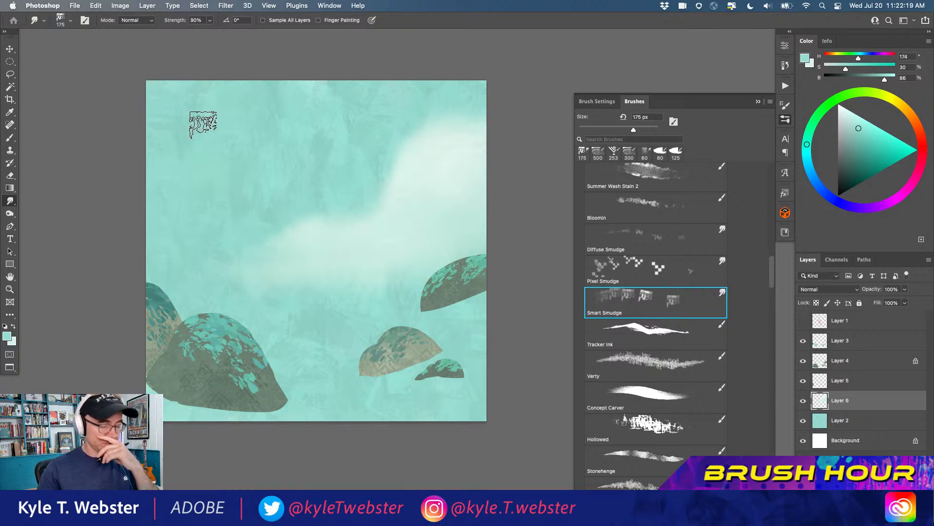
Switch back to the Streeks brush at 500 px and set the foreground color to white
{"action": "key", "text": "b"}
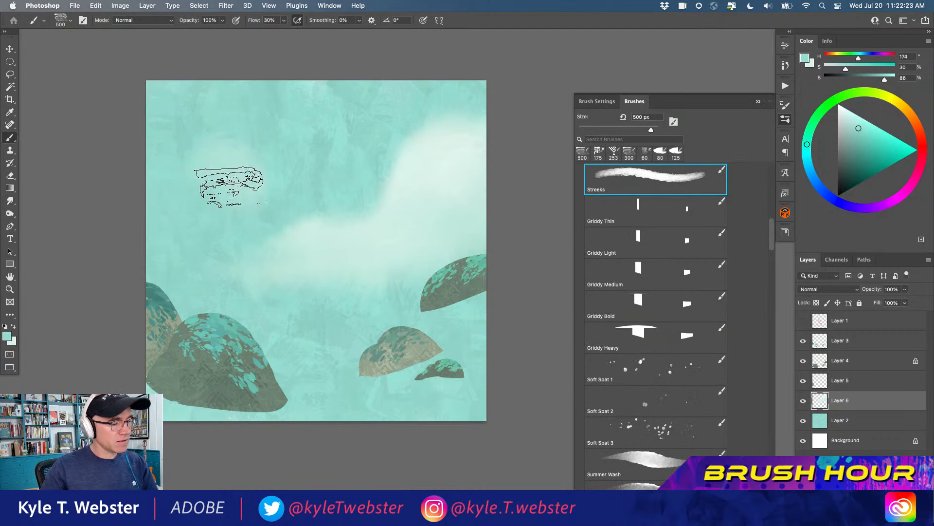
{"action": "left_click", "coordinate": [5, 325]}
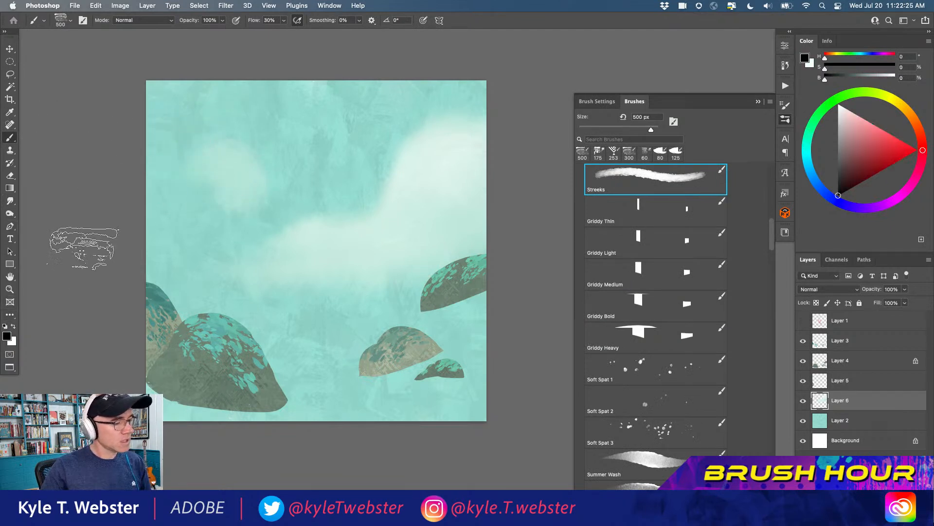
{"action": "key", "text": "x"}
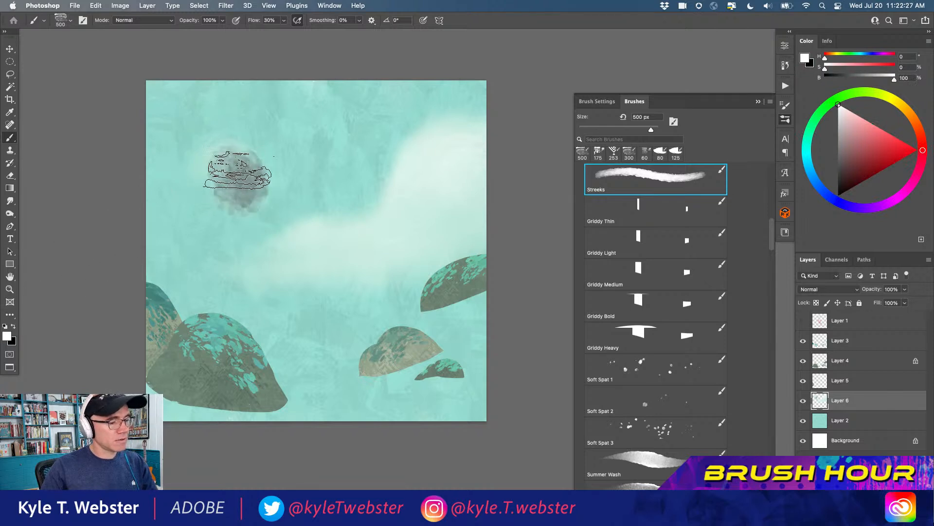
{"action": "left_click", "coordinate": [7, 334]}
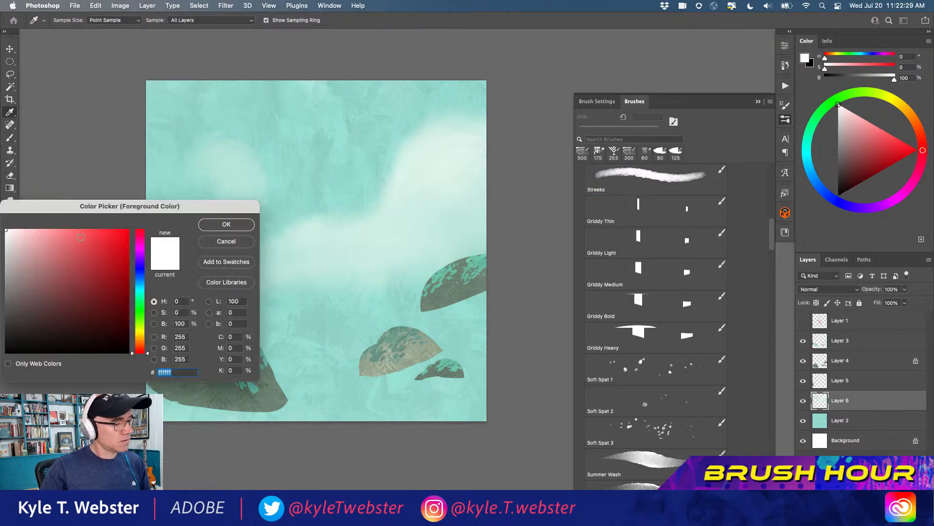
{"action": "left_click", "coordinate": [208, 228]}
{"action": "key", "text": "b"}
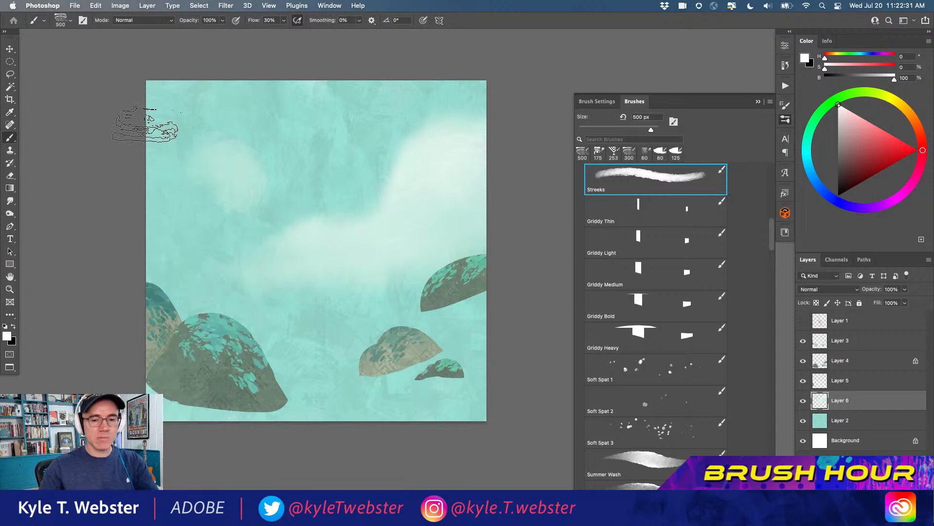
{"action": "left_click", "coordinate": [805, 60]}
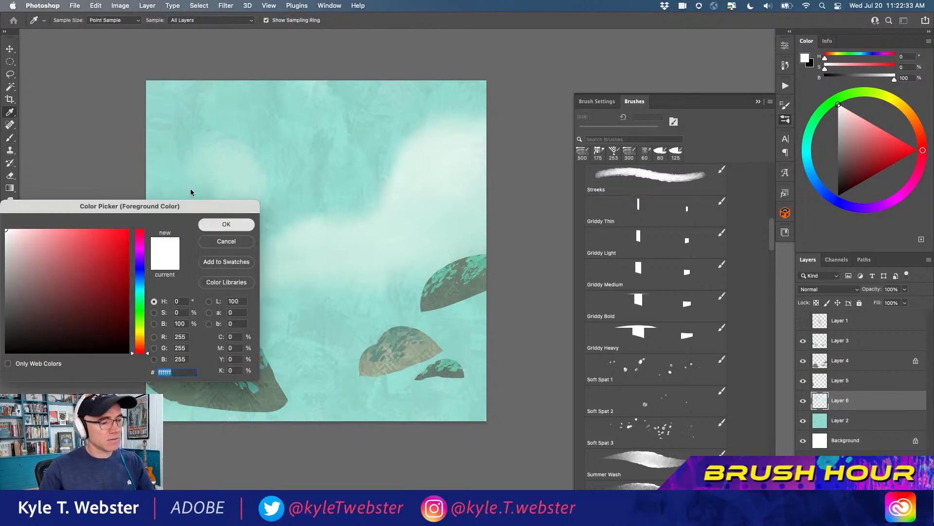
{"action": "left_click", "coordinate": [226, 223]}
{"action": "key", "text": "b"}
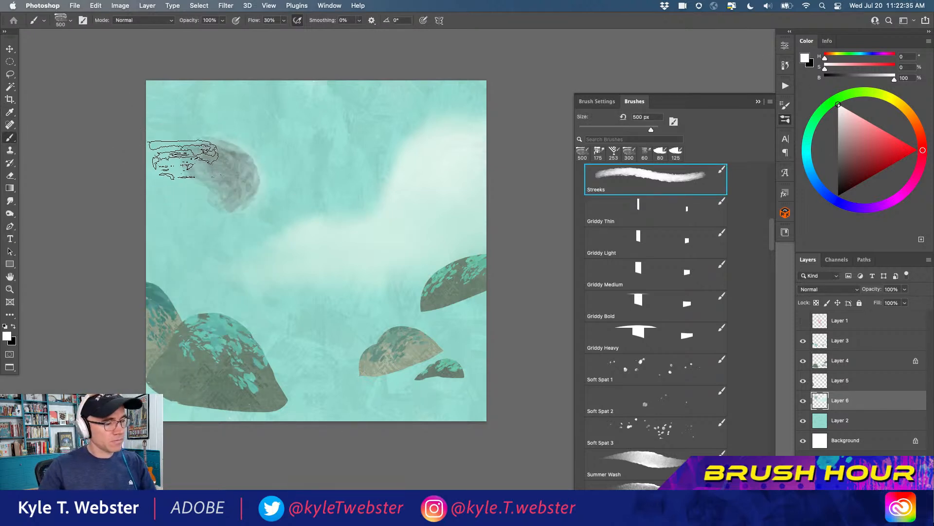
{"action": "key", "text": "super+z"}
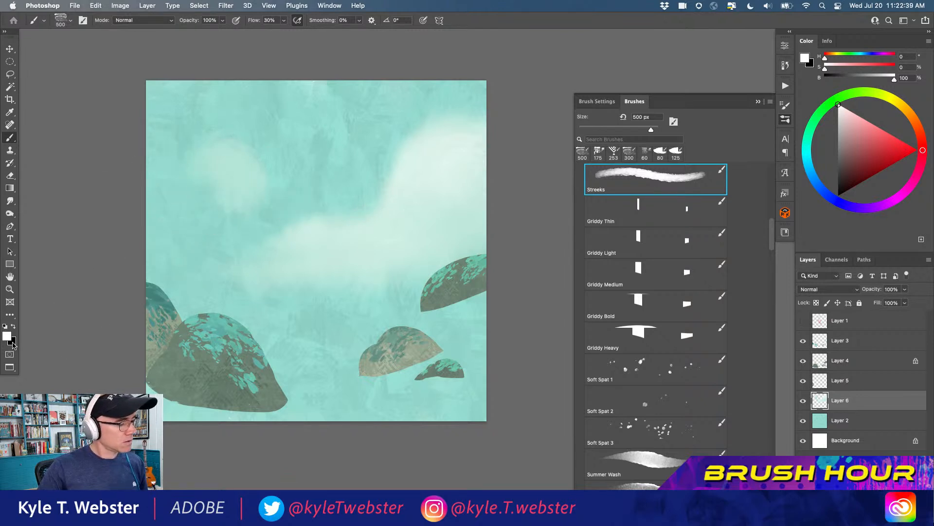
Set the background color to white and paint a large white cloud across the upper-left sky with the Streeks brush
{"action": "left_click", "coordinate": [12, 342]}
{"action": "left_click_drag", "start_coordinate": [19, 253], "coordinate": [10, 220]}
{"action": "left_click", "coordinate": [224, 224]}
{"action": "mouse_move", "coordinate": [219, 183]}
{"action": "left_mouse_down"}
{"action": "mouse_move", "coordinate": [201, 167]}
{"action": "mouse_move", "coordinate": [230, 196]}
{"action": "mouse_move", "coordinate": [208, 170]}
{"action": "mouse_move", "coordinate": [246, 179]}
{"action": "mouse_move", "coordinate": [224, 192]}
{"action": "mouse_move", "coordinate": [240, 149]}
{"action": "mouse_move", "coordinate": [194, 171]}
{"action": "mouse_move", "coordinate": [222, 150]}
{"action": "mouse_move", "coordinate": [171, 151]}
{"action": "mouse_move", "coordinate": [170, 131]}
{"action": "mouse_move", "coordinate": [193, 100]}
{"action": "mouse_move", "coordinate": [261, 195]}
{"action": "mouse_move", "coordinate": [201, 183]}
{"action": "left_mouse_up"}
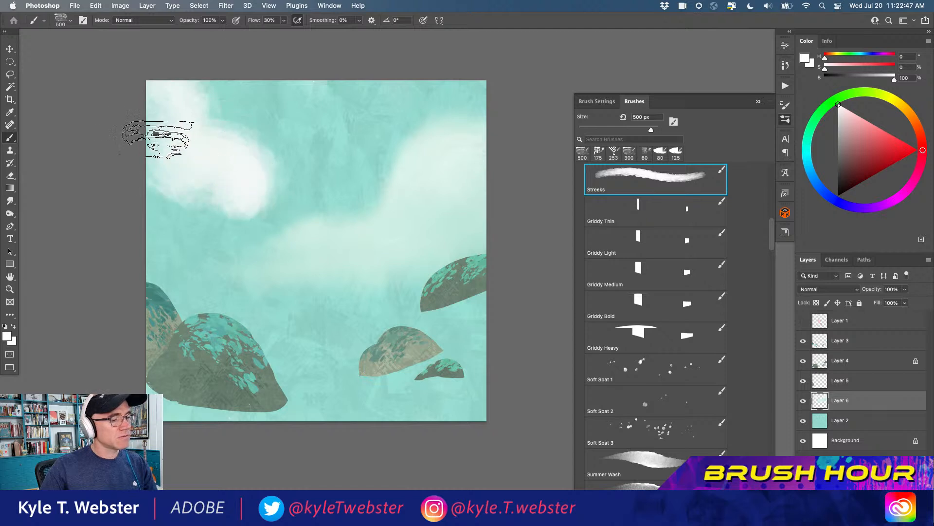
{"action": "mouse_move", "coordinate": [413, 200]}
{"action": "left_mouse_down"}
{"action": "mouse_move", "coordinate": [459, 181]}
{"action": "mouse_move", "coordinate": [429, 191]}
{"action": "mouse_move", "coordinate": [474, 158]}
{"action": "mouse_move", "coordinate": [462, 148]}
{"action": "mouse_move", "coordinate": [462, 185]}
{"action": "mouse_move", "coordinate": [434, 213]}
{"action": "mouse_move", "coordinate": [379, 216]}
{"action": "mouse_move", "coordinate": [348, 203]}
{"action": "mouse_move", "coordinate": [380, 231]}
{"action": "mouse_move", "coordinate": [322, 230]}
{"action": "mouse_move", "coordinate": [347, 222]}
{"action": "mouse_move", "coordinate": [212, 70]}
{"action": "mouse_move", "coordinate": [194, 189]}
{"action": "mouse_move", "coordinate": [268, 199]}
{"action": "mouse_move", "coordinate": [242, 149]}
{"action": "mouse_move", "coordinate": [294, 187]}
{"action": "mouse_move", "coordinate": [227, 138]}
{"action": "mouse_move", "coordinate": [278, 156]}
{"action": "mouse_move", "coordinate": [295, 191]}
{"action": "mouse_move", "coordinate": [320, 191]}
{"action": "mouse_move", "coordinate": [271, 161]}
{"action": "mouse_move", "coordinate": [319, 177]}
{"action": "mouse_move", "coordinate": [285, 155]}
{"action": "mouse_move", "coordinate": [241, 145]}
{"action": "mouse_move", "coordinate": [219, 127]}
{"action": "mouse_move", "coordinate": [185, 133]}
{"action": "mouse_move", "coordinate": [198, 106]}
{"action": "mouse_move", "coordinate": [180, 83]}
{"action": "mouse_move", "coordinate": [215, 110]}
{"action": "mouse_move", "coordinate": [145, 98]}
{"action": "mouse_move", "coordinate": [204, 80]}
{"action": "mouse_move", "coordinate": [158, 128]}
{"action": "mouse_move", "coordinate": [179, 184]}
{"action": "mouse_move", "coordinate": [209, 211]}
{"action": "mouse_move", "coordinate": [171, 214]}
{"action": "mouse_move", "coordinate": [153, 198]}
{"action": "mouse_move", "coordinate": [143, 161]}
{"action": "mouse_move", "coordinate": [223, 217]}
{"action": "mouse_move", "coordinate": [210, 221]}
{"action": "mouse_move", "coordinate": [218, 225]}
{"action": "mouse_move", "coordinate": [259, 209]}
{"action": "mouse_move", "coordinate": [244, 223]}
{"action": "mouse_move", "coordinate": [58, 201]}
{"action": "left_mouse_up"}
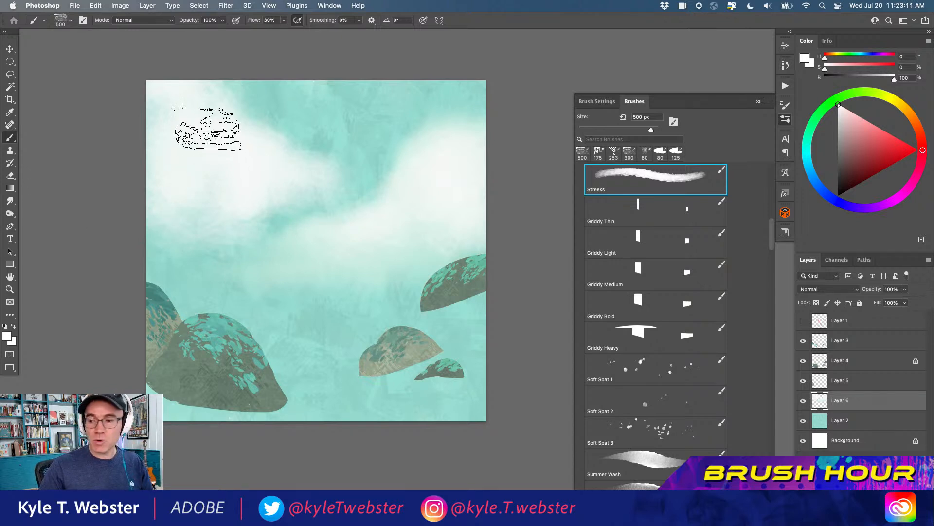
Trim the upper-left cloud into a wavy edge by deleting a Lasso selection of the adjoining sky, and soften that edge with Smart Smudge
{"action": "key", "text": "l"}
{"action": "mouse_move", "coordinate": [181, 73]}
{"action": "left_mouse_down"}
{"action": "mouse_move", "coordinate": [234, 134]}
{"action": "mouse_move", "coordinate": [267, 144]}
{"action": "left_mouse_up"}
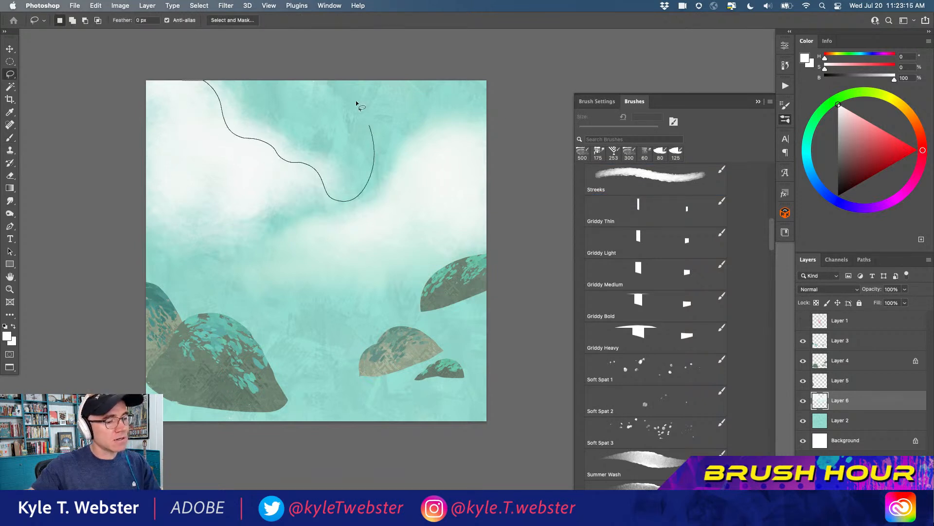
{"action": "left_click_drag", "start_coordinate": [371, 135], "coordinate": [137, 58]}
{"action": "key", "text": "super+d"}
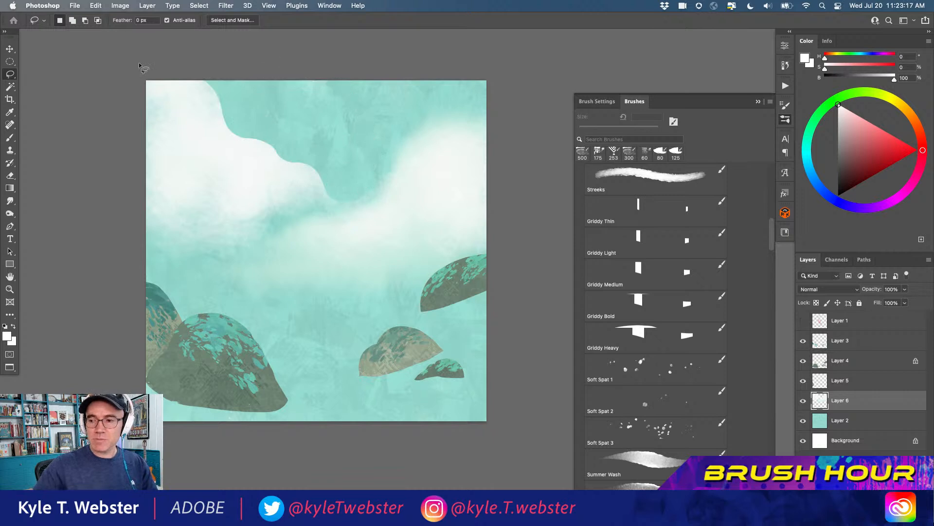
{"action": "key", "text": "r"}
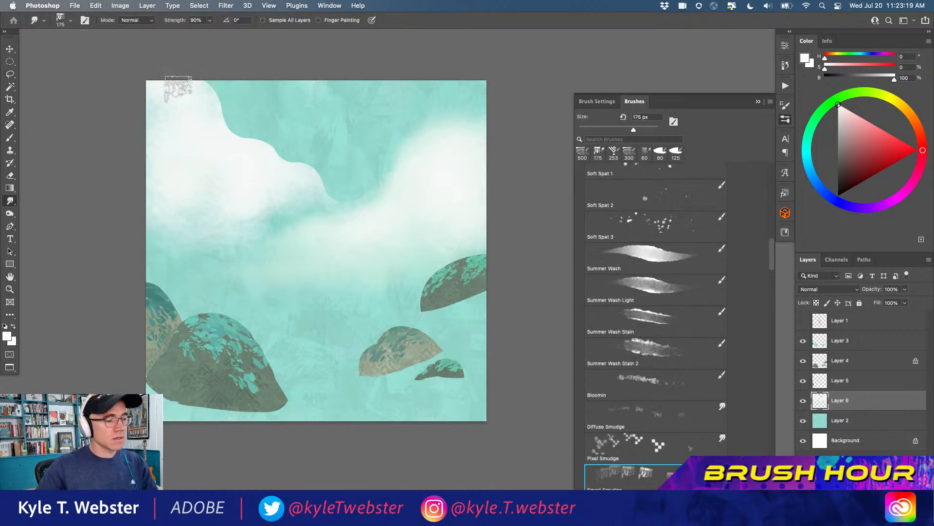
{"action": "mouse_move", "coordinate": [309, 180]}
{"action": "left_mouse_down"}
{"action": "mouse_move", "coordinate": [323, 195]}
{"action": "mouse_move", "coordinate": [277, 144]}
{"action": "mouse_move", "coordinate": [337, 197]}
{"action": "mouse_move", "coordinate": [289, 175]}
{"action": "mouse_move", "coordinate": [288, 166]}
{"action": "mouse_move", "coordinate": [318, 202]}
{"action": "mouse_move", "coordinate": [282, 212]}
{"action": "mouse_move", "coordinate": [335, 203]}
{"action": "left_mouse_up"}
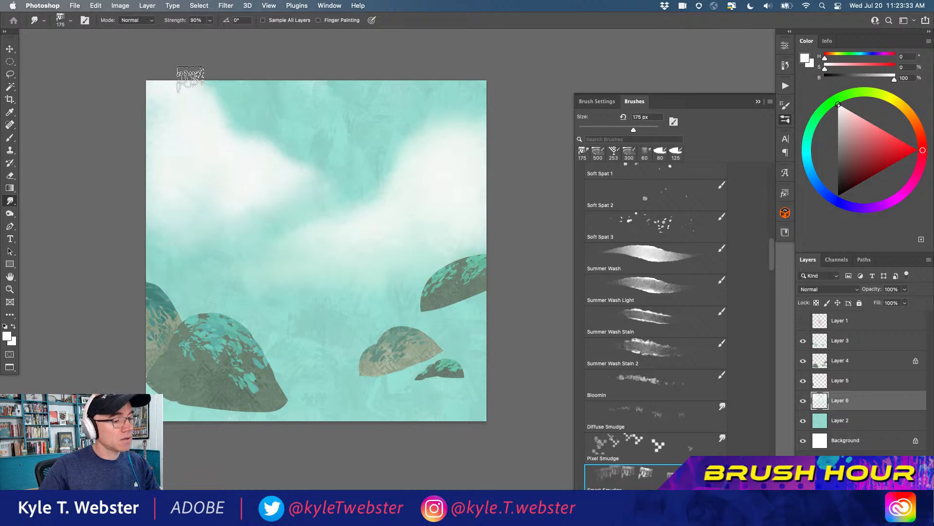
Examine the Color Dynamics settings of the Streeks brush
{"action": "left_click", "coordinate": [586, 100]}
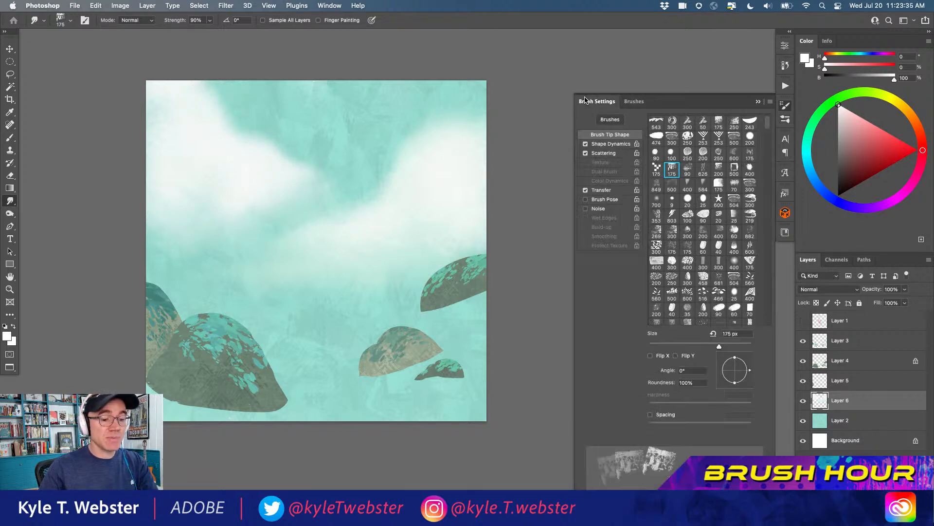
{"action": "key", "text": "b"}
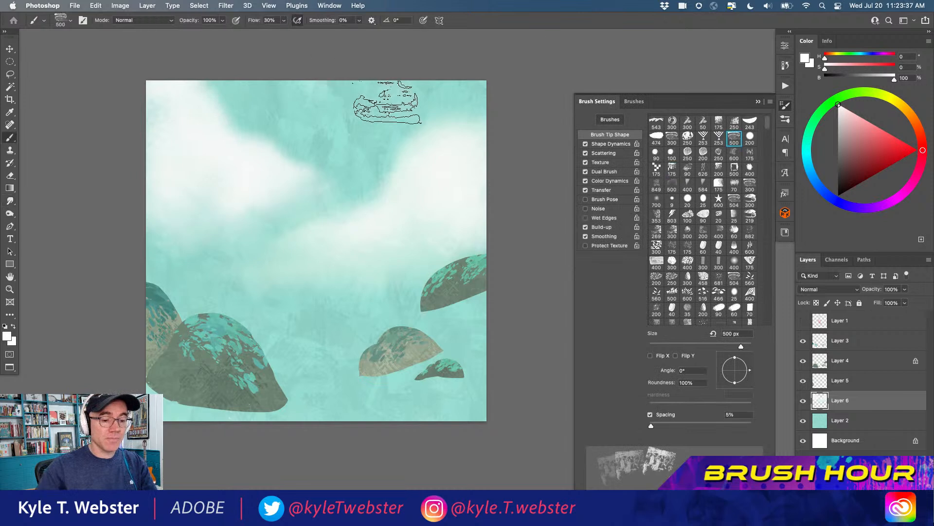
{"action": "left_click", "coordinate": [599, 182]}
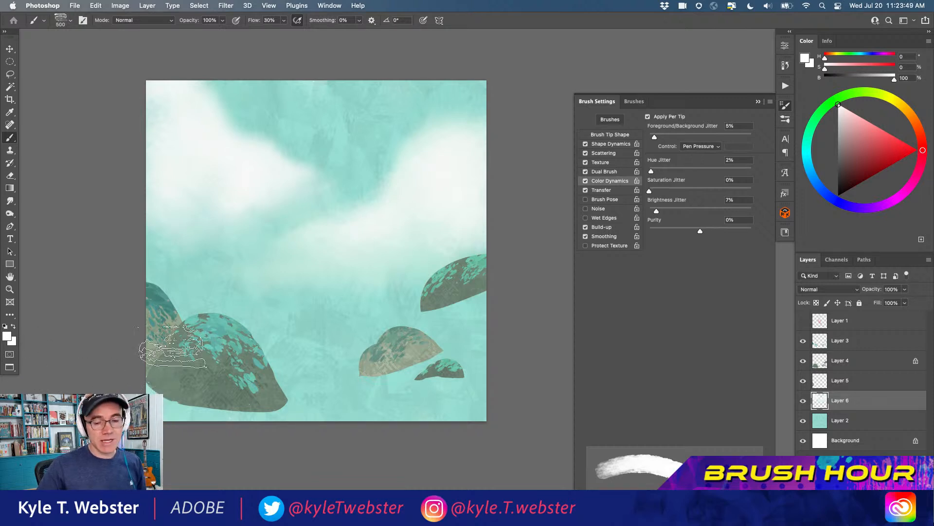
Set the foreground color to bright magenta and the background color to dark blue, #10347b
{"action": "left_click", "coordinate": [904, 190]}
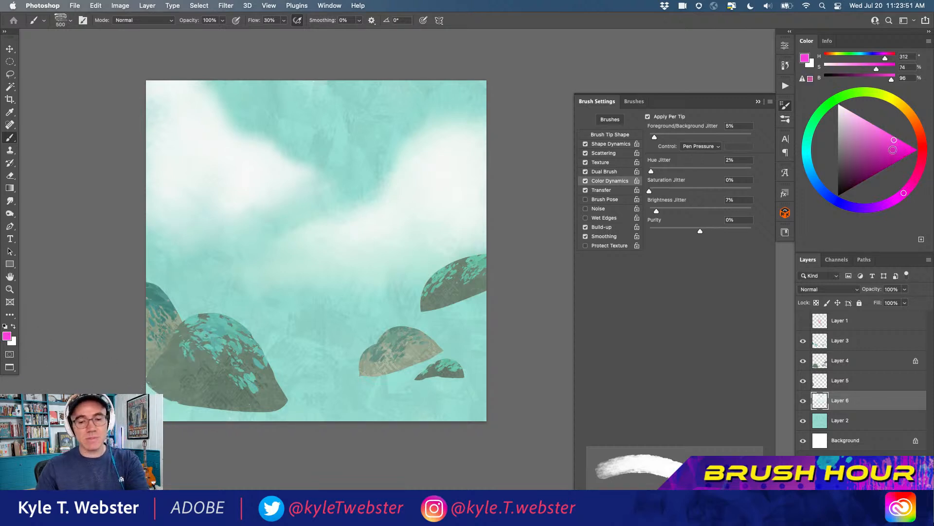
{"action": "left_click", "coordinate": [12, 342]}
{"action": "left_click", "coordinate": [140, 288]}
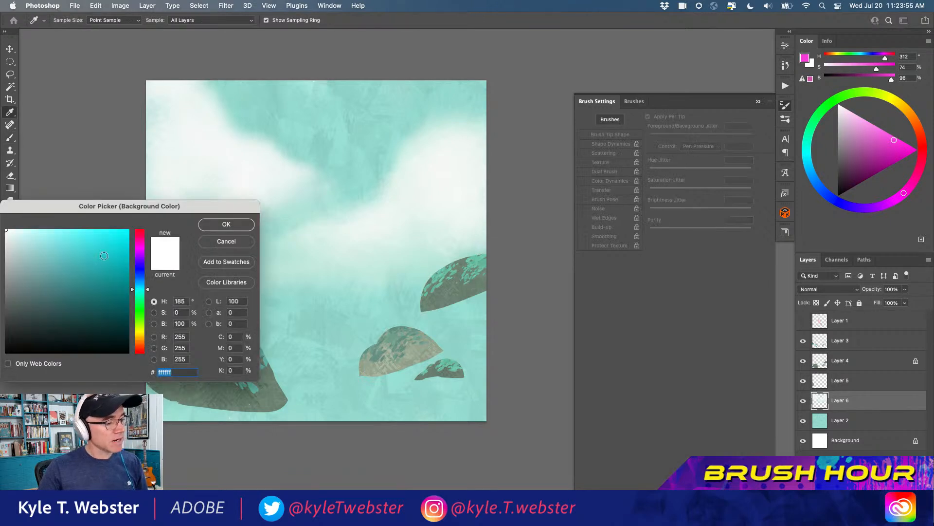
{"action": "left_click", "coordinate": [140, 277]}
{"action": "left_click", "coordinate": [112, 293]}
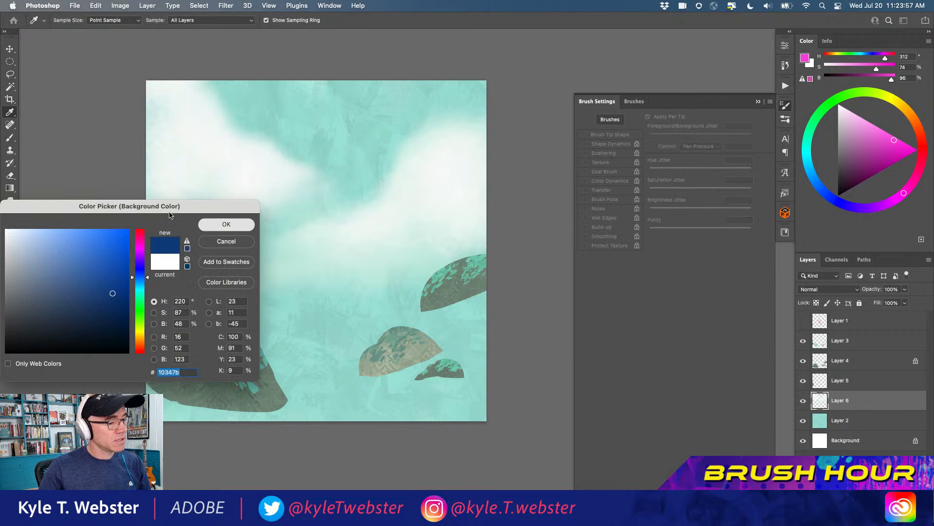
{"action": "left_click", "coordinate": [210, 223]}
Try Streeks strokes blending magenta and dark blue across the clouds and sky, and undo them
{"action": "mouse_move", "coordinate": [375, 110]}
{"action": "left_mouse_down"}
{"action": "mouse_move", "coordinate": [334, 136]}
{"action": "mouse_move", "coordinate": [236, 260]}
{"action": "left_mouse_up"}
{"action": "mouse_move", "coordinate": [317, 183]}
{"action": "left_mouse_down"}
{"action": "mouse_move", "coordinate": [336, 194]}
{"action": "mouse_move", "coordinate": [340, 250]}
{"action": "mouse_move", "coordinate": [393, 236]}
{"action": "mouse_move", "coordinate": [389, 261]}
{"action": "mouse_move", "coordinate": [341, 297]}
{"action": "left_mouse_up"}
{"action": "key", "text": "super+z"}
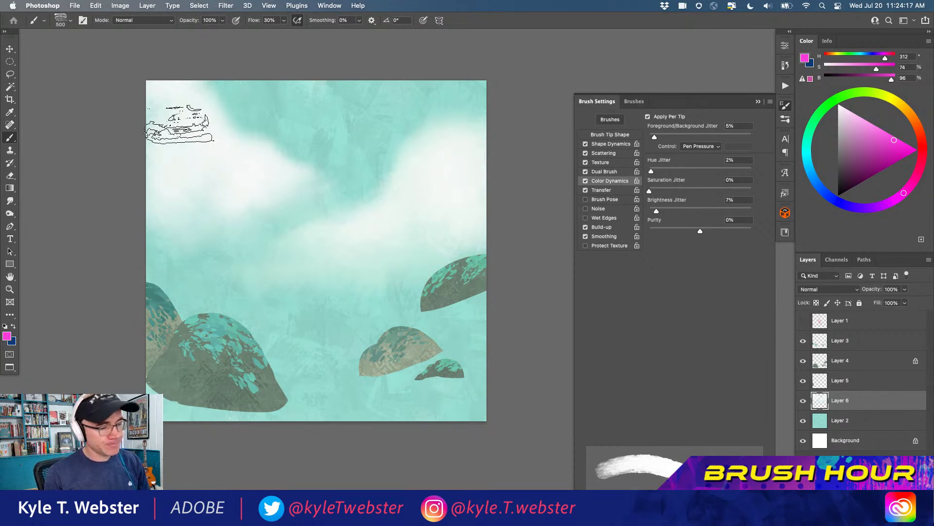
Show the sketch layer again and choose the Griddy Thin brush
{"action": "left_click", "coordinate": [803, 322]}
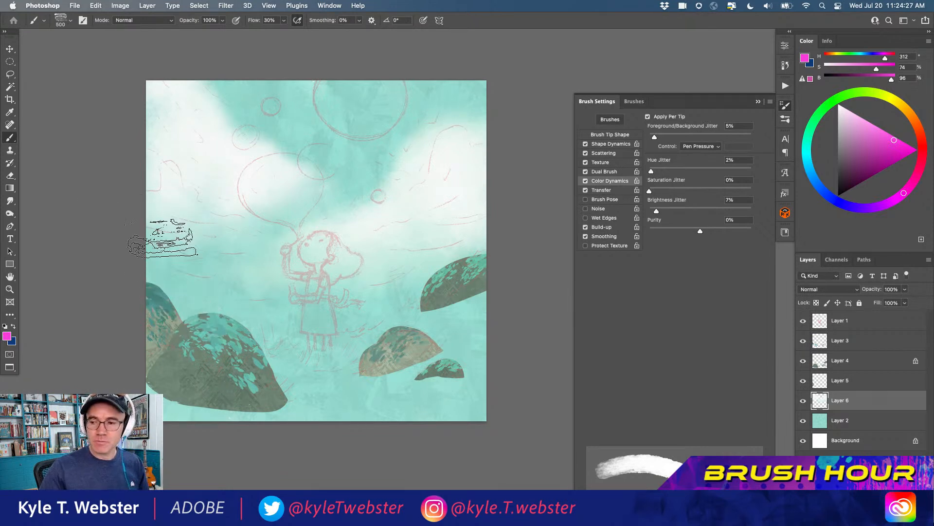
{"action": "key", "text": "l"}
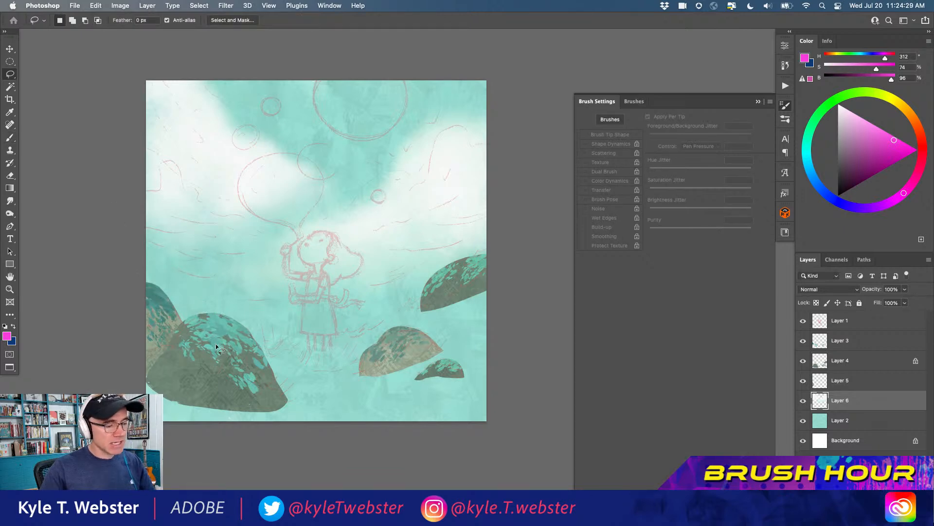
{"action": "key", "text": "b"}
{"action": "left_click", "coordinate": [634, 101]}
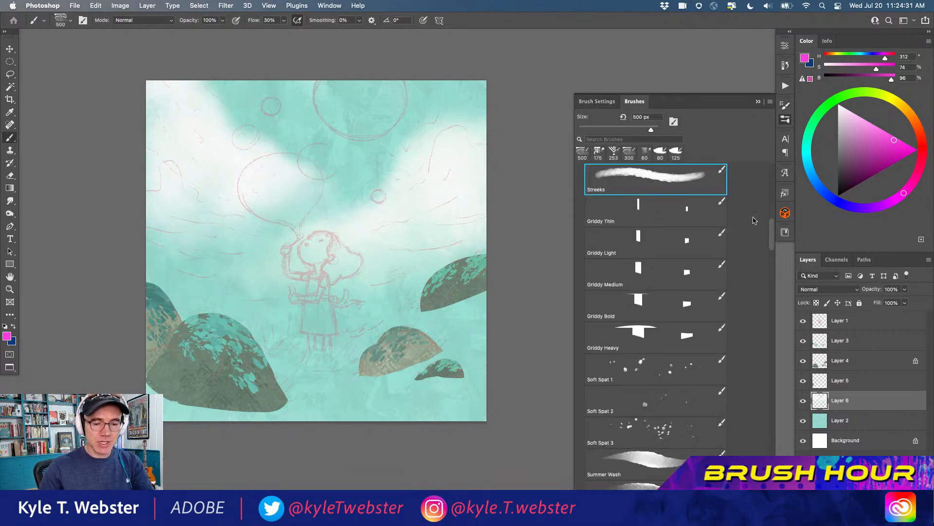
{"action": "scroll", "coordinate": [604, 224], "scroll_direction": "up", "scroll_amount": 5}
{"action": "scroll", "coordinate": [603, 224], "scroll_direction": "down", "scroll_amount": 5}
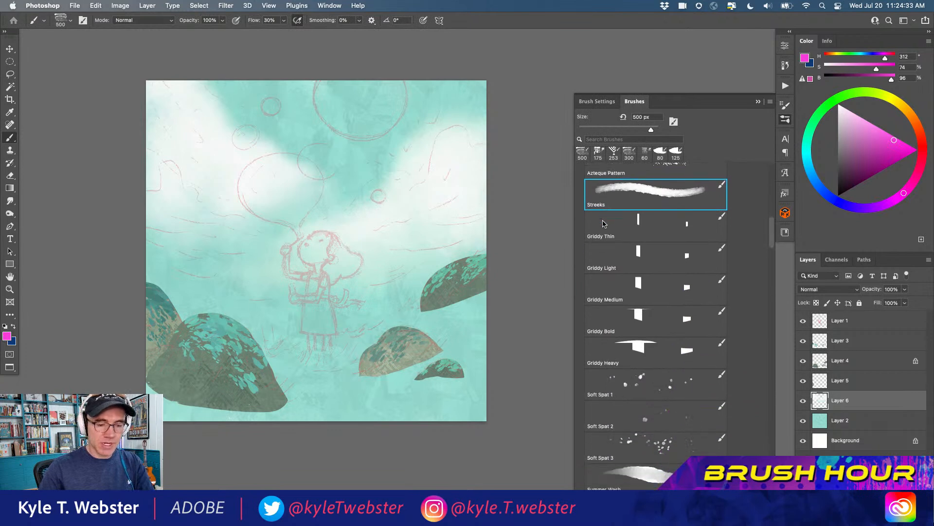
{"action": "left_click", "coordinate": [637, 252]}
{"action": "left_click", "coordinate": [634, 220]}
Undo a trial Griddy Thin stroke on the cloud layer and add a new layer above it
{"action": "mouse_move", "coordinate": [196, 149]}
{"action": "left_mouse_down"}
{"action": "mouse_move", "coordinate": [216, 239]}
{"action": "mouse_move", "coordinate": [191, 167]}
{"action": "mouse_move", "coordinate": [215, 178]}
{"action": "mouse_move", "coordinate": [184, 151]}
{"action": "left_mouse_up"}
{"action": "key", "text": "super+z"}
{"action": "key", "text": "super+shift+alt+n"}
Try overlapping magenta grids with the Griddy Thin, Medium and Heavy brushes over the upper-left cloud, clear the layer and deselect
{"action": "mouse_move", "coordinate": [209, 198]}
{"action": "left_mouse_down"}
{"action": "mouse_move", "coordinate": [256, 200]}
{"action": "mouse_move", "coordinate": [328, 208]}
{"action": "mouse_move", "coordinate": [213, 188]}
{"action": "mouse_move", "coordinate": [243, 162]}
{"action": "mouse_move", "coordinate": [243, 142]}
{"action": "mouse_move", "coordinate": [237, 154]}
{"action": "mouse_move", "coordinate": [214, 137]}
{"action": "mouse_move", "coordinate": [227, 202]}
{"action": "mouse_move", "coordinate": [238, 195]}
{"action": "mouse_move", "coordinate": [202, 156]}
{"action": "left_mouse_up"}
{"action": "left_click", "coordinate": [655, 289]}
{"action": "left_click_drag", "start_coordinate": [259, 183], "coordinate": [282, 129]}
{"action": "left_click", "coordinate": [641, 351]}
{"action": "mouse_move", "coordinate": [242, 195]}
{"action": "left_mouse_down"}
{"action": "mouse_move", "coordinate": [264, 183]}
{"action": "mouse_move", "coordinate": [252, 155]}
{"action": "left_mouse_up"}
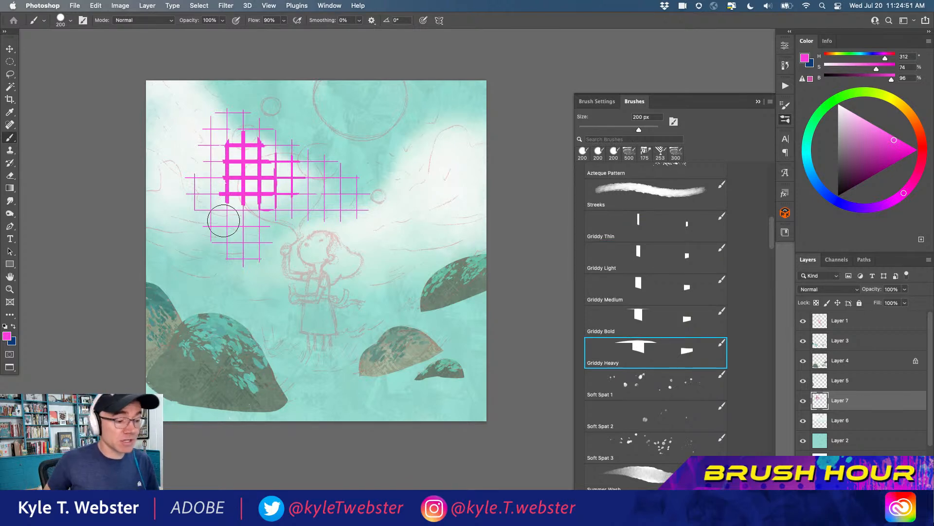
{"action": "key", "text": "super+a"}
{"action": "key", "text": "Delete"}
{"action": "key", "text": "super+d"}
Paint a Griddy Heavy grid over the upper-right cloud and set the brush's texture scale to 50%
{"action": "mouse_move", "coordinate": [435, 151]}
{"action": "left_mouse_down"}
{"action": "mouse_move", "coordinate": [428, 209]}
{"action": "mouse_move", "coordinate": [412, 223]}
{"action": "mouse_move", "coordinate": [340, 176]}
{"action": "left_mouse_up"}
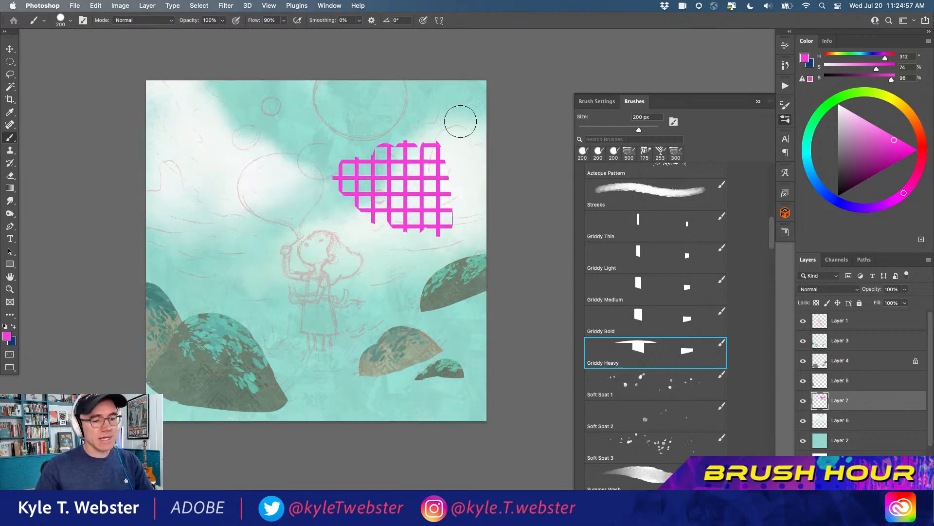
{"action": "left_click", "coordinate": [612, 105]}
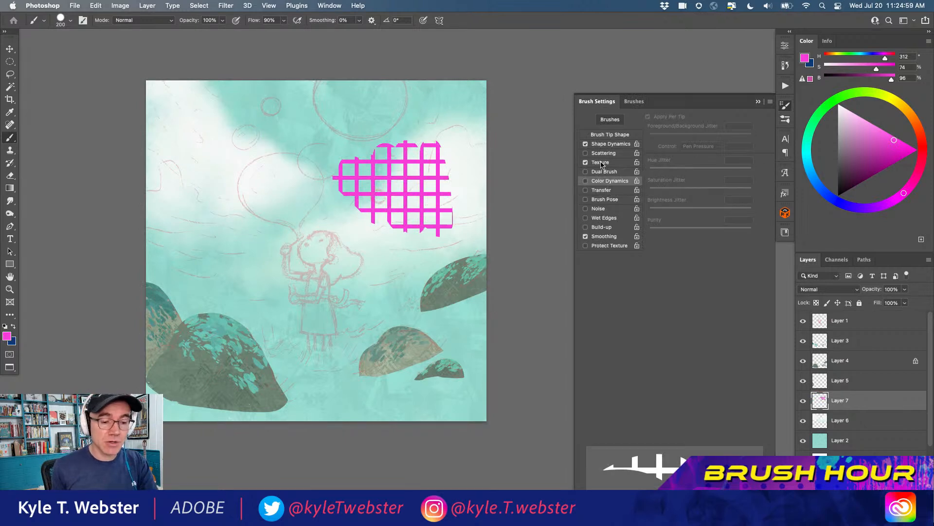
{"action": "left_click", "coordinate": [601, 163]}
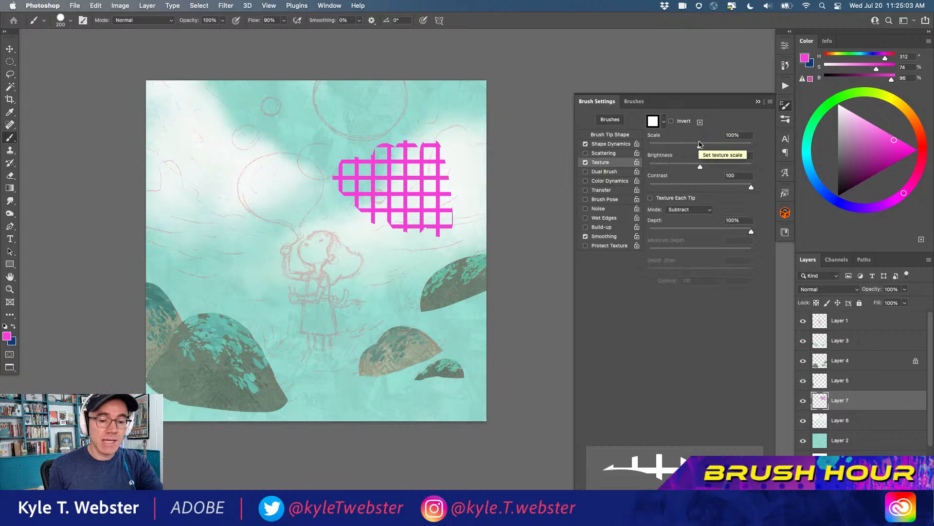
{"action": "left_click_drag", "start_coordinate": [698, 146], "coordinate": [674, 148]}
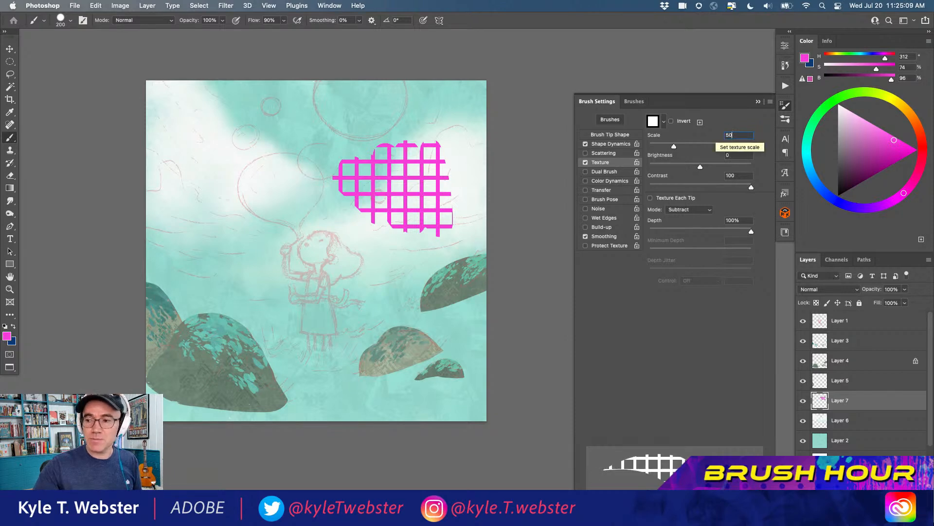
{"action": "left_click_drag", "start_coordinate": [715, 138], "coordinate": [714, 137]}
Paint the finer grid over the existing one at the upper-right cloud, clear the whole layer and deselect
{"action": "mouse_move", "coordinate": [402, 144]}
{"action": "left_mouse_down"}
{"action": "mouse_move", "coordinate": [401, 223]}
{"action": "mouse_move", "coordinate": [401, 196]}
{"action": "mouse_move", "coordinate": [373, 157]}
{"action": "mouse_move", "coordinate": [357, 198]}
{"action": "mouse_move", "coordinate": [361, 164]}
{"action": "mouse_move", "coordinate": [402, 167]}
{"action": "mouse_move", "coordinate": [421, 209]}
{"action": "mouse_move", "coordinate": [448, 175]}
{"action": "mouse_move", "coordinate": [413, 132]}
{"action": "left_mouse_up"}
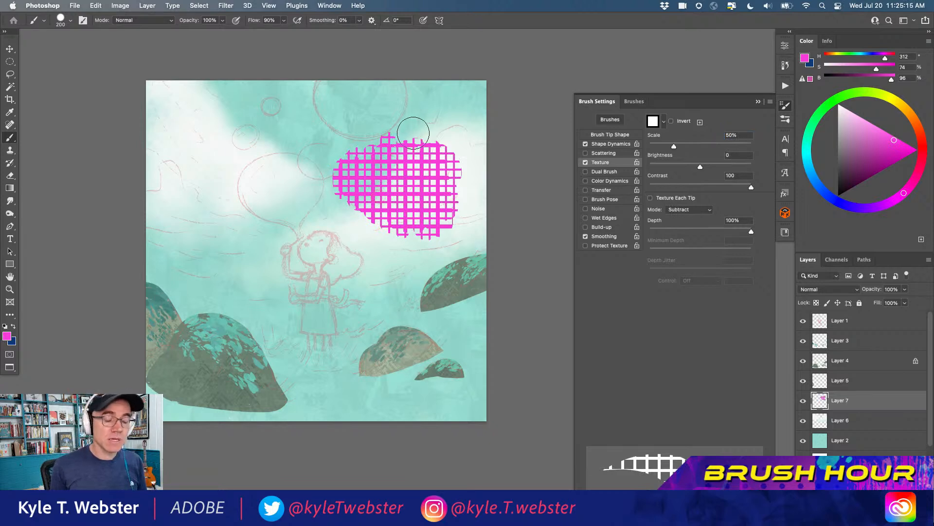
{"action": "key", "text": "super+a"}
{"action": "key", "text": "BackSpace"}
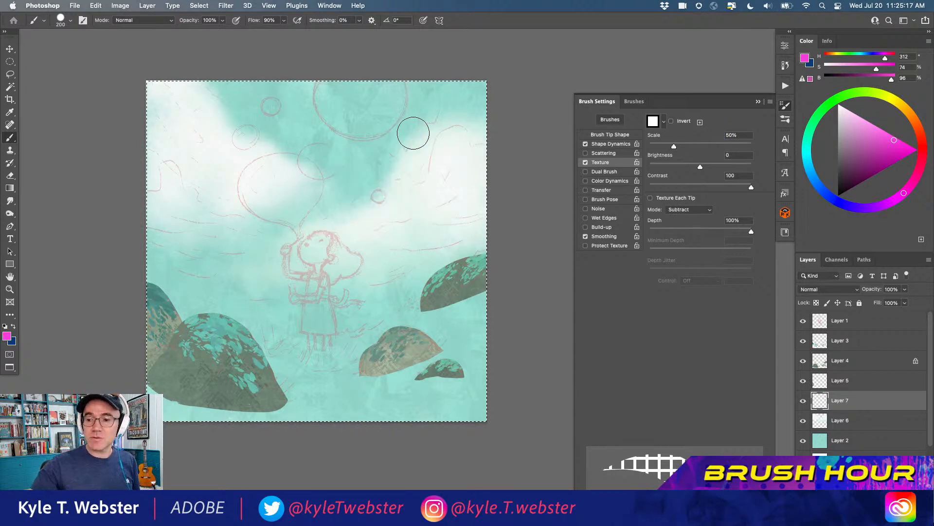
{"action": "key", "text": "super+d"}
Spatter a dark green sampled from the large lower-left bush over its surface on Layer 4 with the Soft Spat 1 brush
{"action": "left_click", "coordinate": [635, 102]}
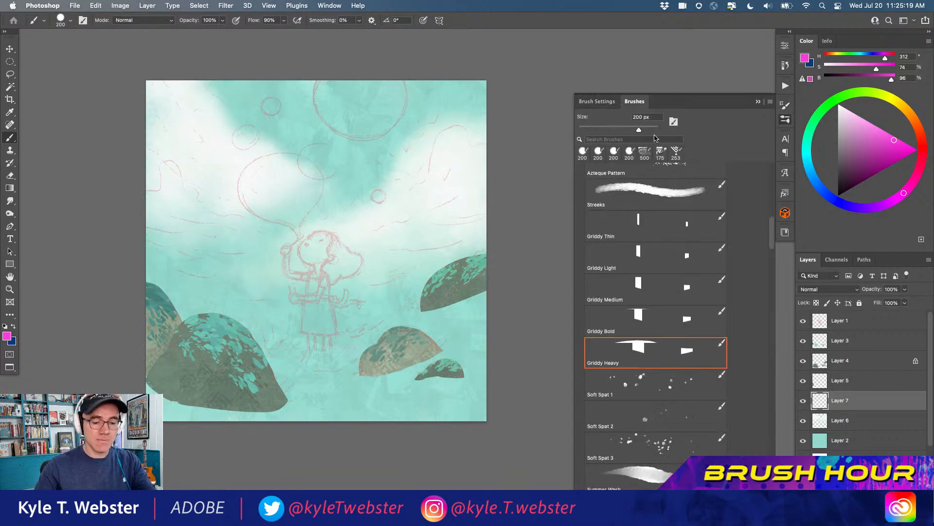
{"action": "scroll", "coordinate": [657, 292], "scroll_direction": "down", "scroll_amount": 5}
{"action": "left_click", "coordinate": [647, 262]}
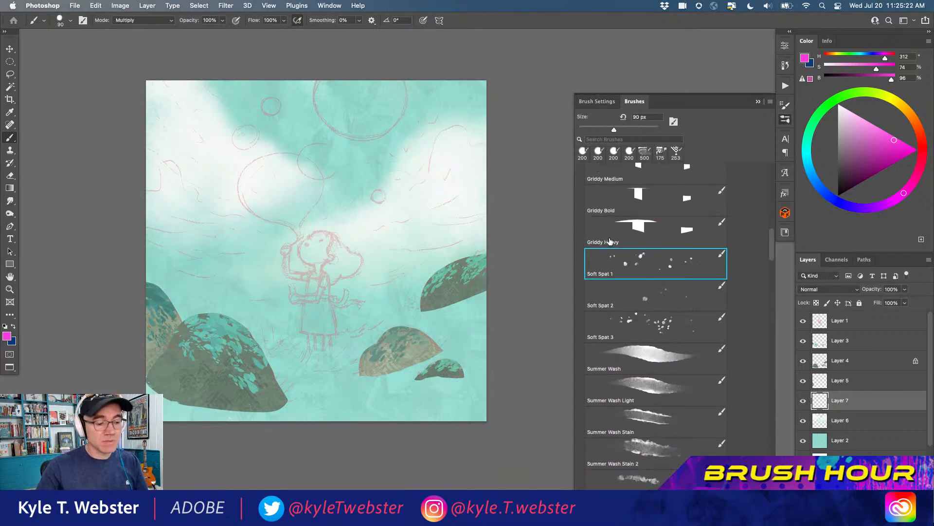
{"action": "left_click", "coordinate": [827, 361]}
{"action": "scroll", "coordinate": [174, 371], "scroll_direction": "up", "scroll_amount": 3}
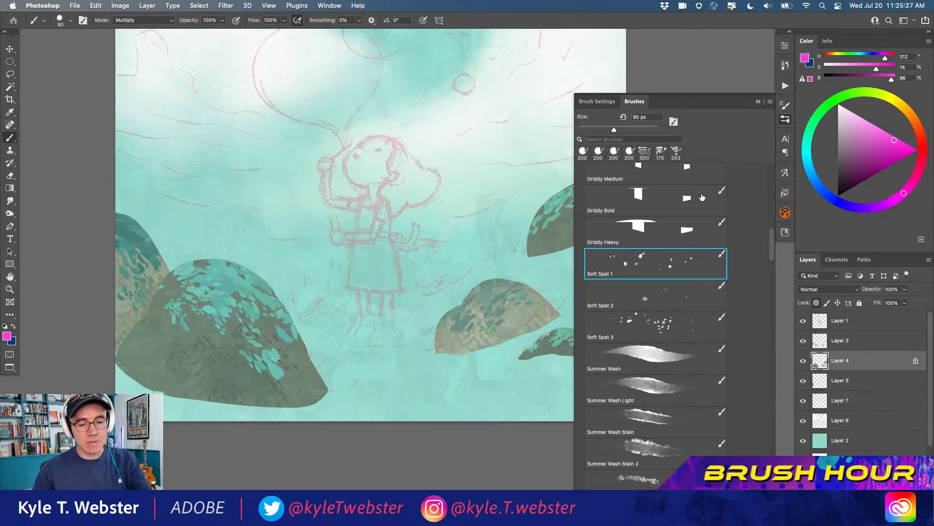
{"action": "left_click", "coordinate": [242, 368], "text": "alt"}
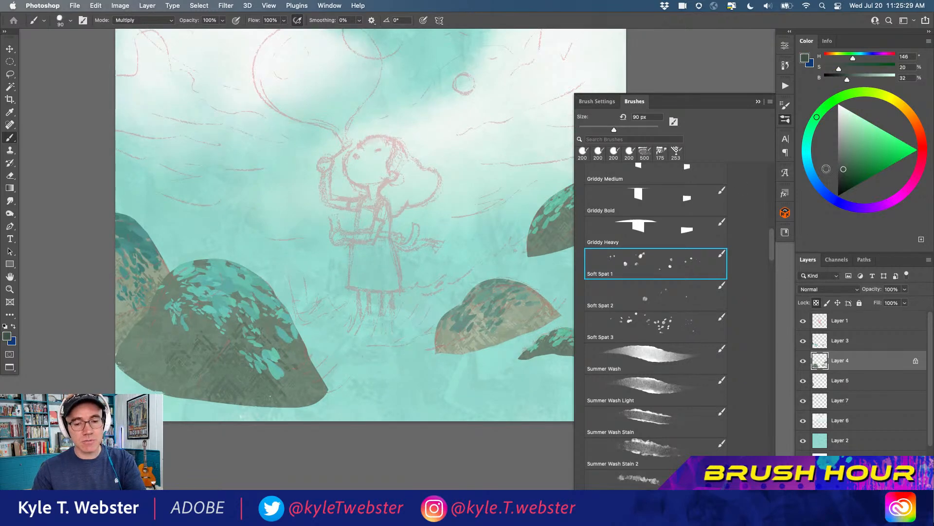
{"action": "left_click_drag", "start_coordinate": [224, 384], "coordinate": [150, 347]}
{"action": "left_click_drag", "start_coordinate": [232, 316], "coordinate": [241, 312]}
{"action": "left_click", "coordinate": [242, 400], "text": "alt"}
{"action": "left_click_drag", "start_coordinate": [219, 425], "coordinate": [214, 427]}
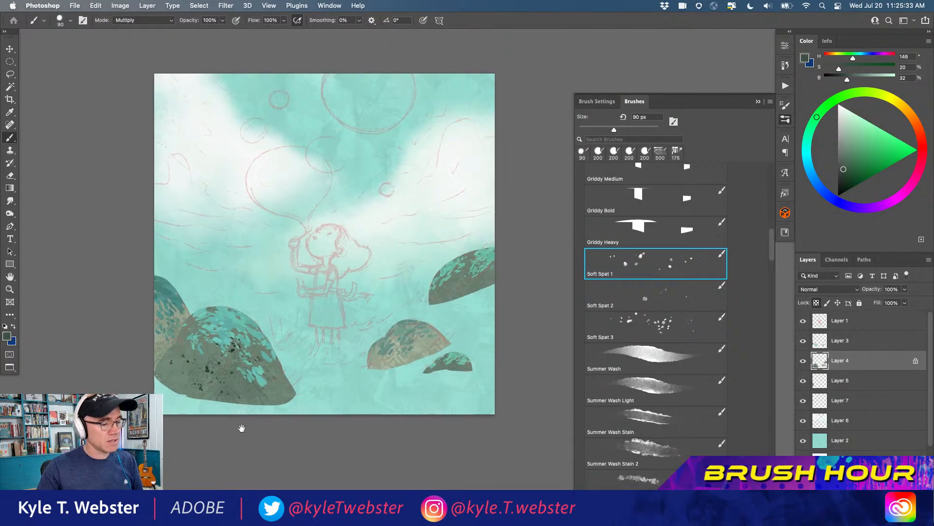
{"action": "left_click", "coordinate": [209, 411], "text": "super"}
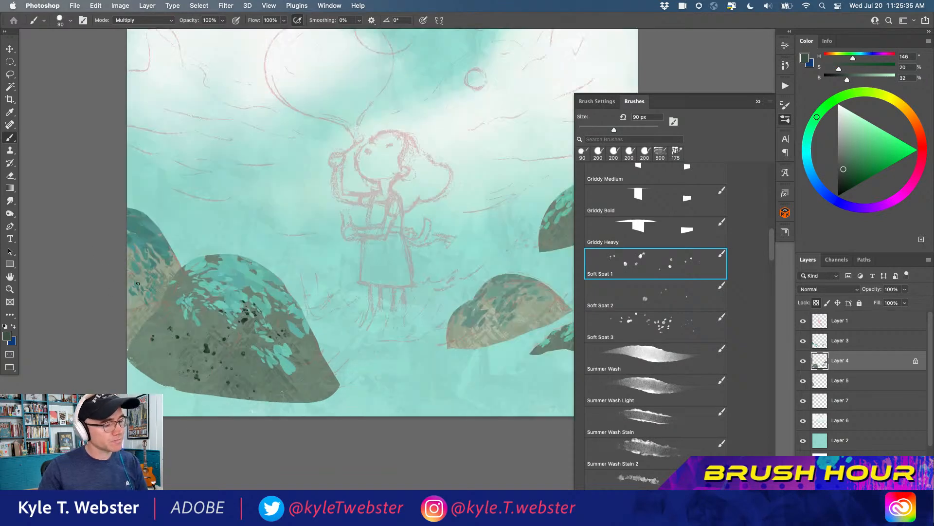
{"action": "left_click", "coordinate": [214, 318]}
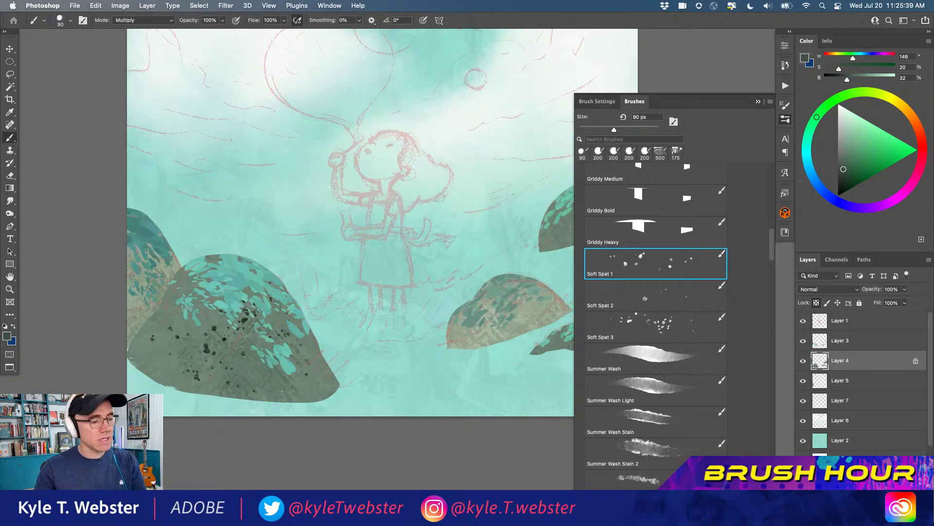
Switch the brush mode to Normal and add pale grey-green spatter among the dark flecks on the large lower-left bush
{"action": "left_click", "coordinate": [237, 294], "text": "alt"}
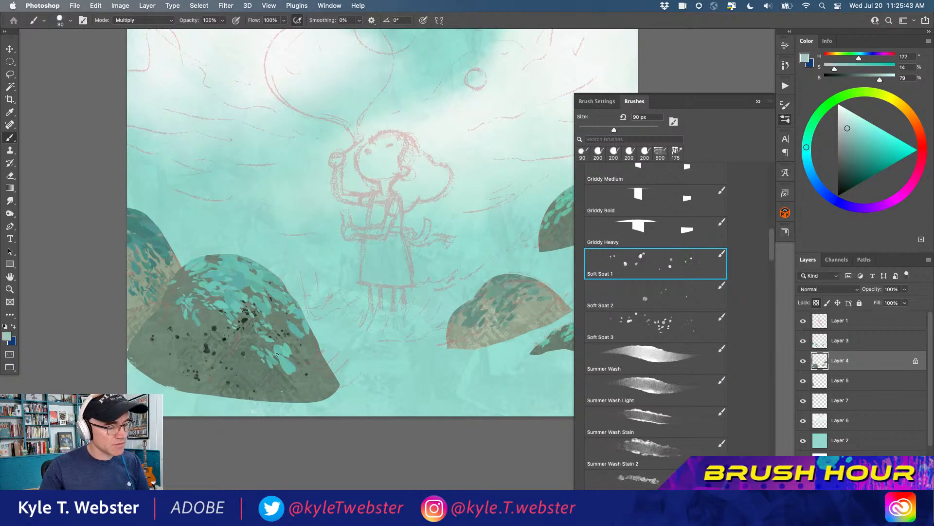
{"action": "left_click", "coordinate": [119, 22]}
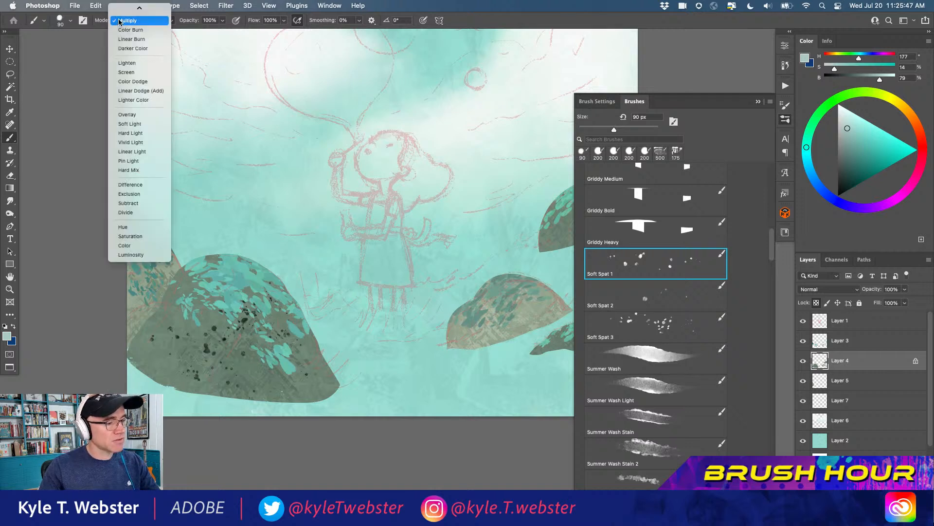
{"action": "mouse_move", "coordinate": [123, 7]}
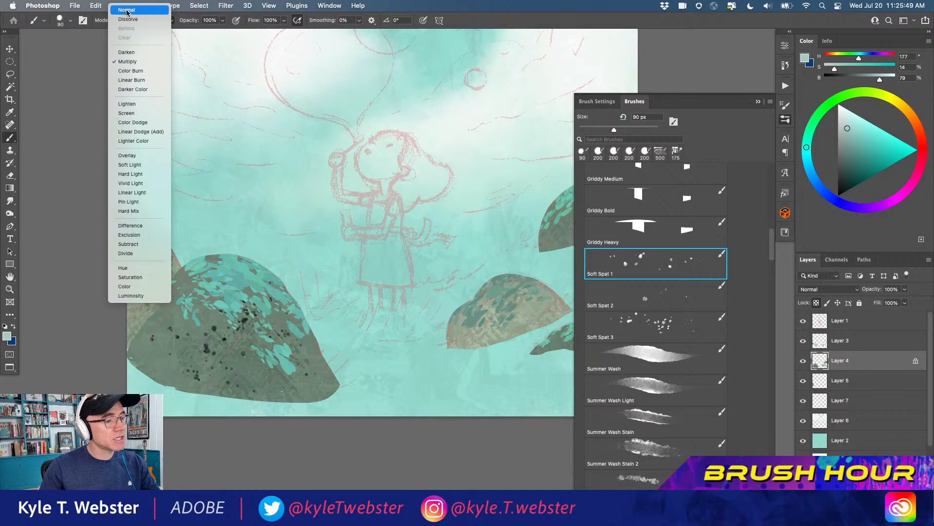
{"action": "left_click", "coordinate": [127, 10]}
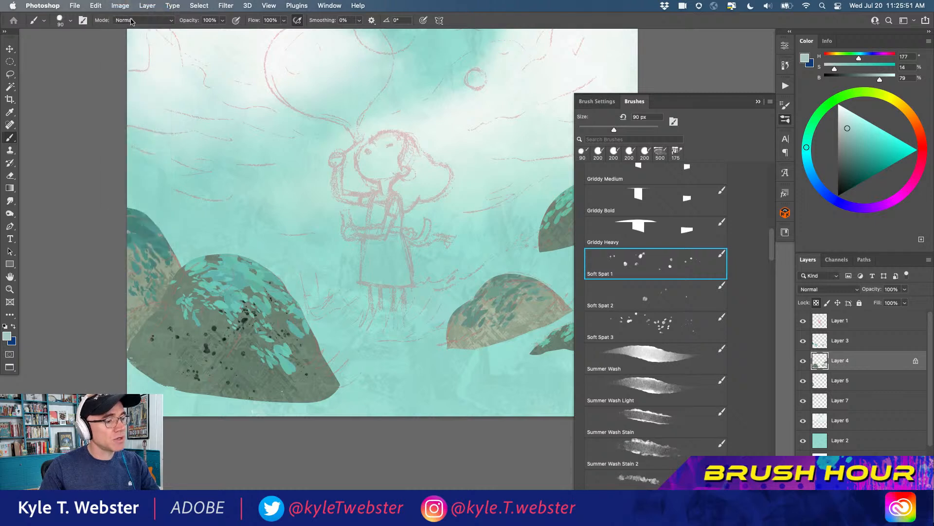
{"action": "mouse_move", "coordinate": [254, 335]}
{"action": "left_mouse_down"}
{"action": "mouse_move", "coordinate": [247, 310]}
{"action": "mouse_move", "coordinate": [295, 358]}
{"action": "mouse_move", "coordinate": [237, 325]}
{"action": "mouse_move", "coordinate": [210, 329]}
{"action": "mouse_move", "coordinate": [266, 329]}
{"action": "left_mouse_up"}
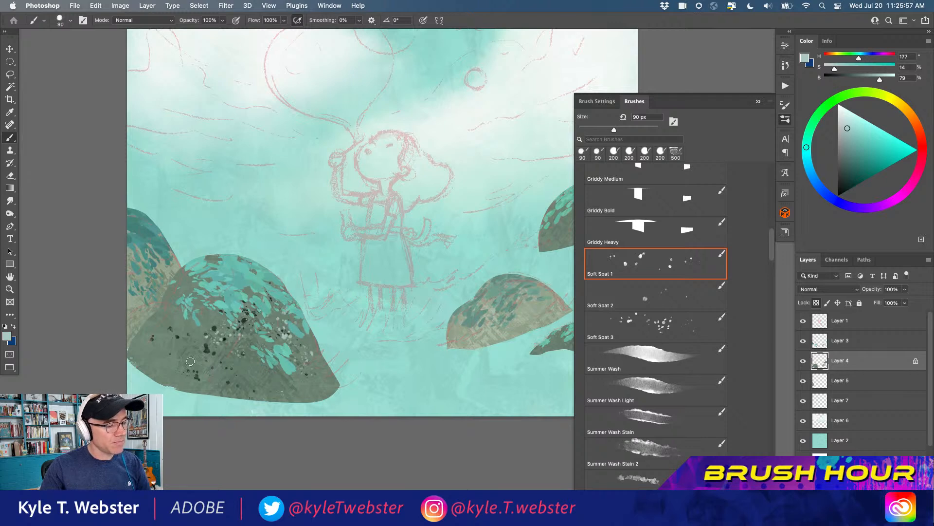
{"action": "left_click", "coordinate": [208, 351], "text": "alt"}
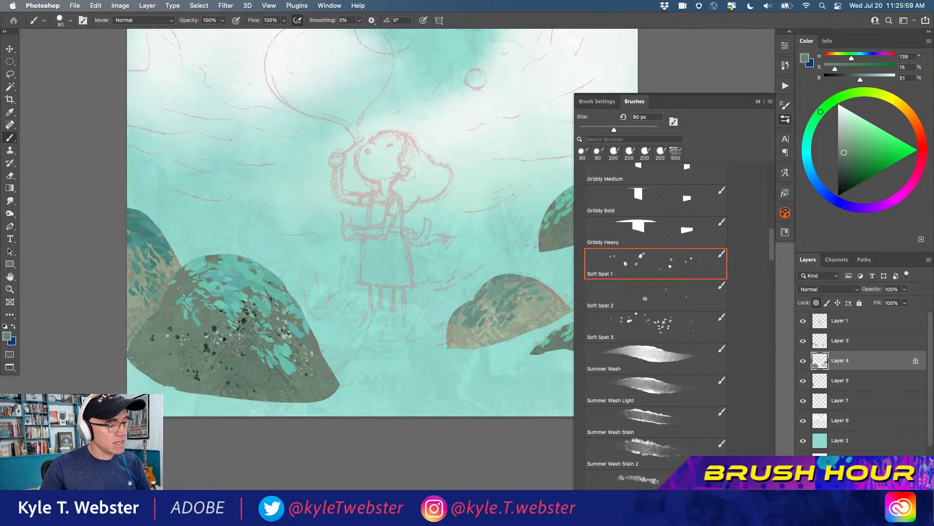
{"action": "left_click", "coordinate": [211, 313], "text": "alt"}
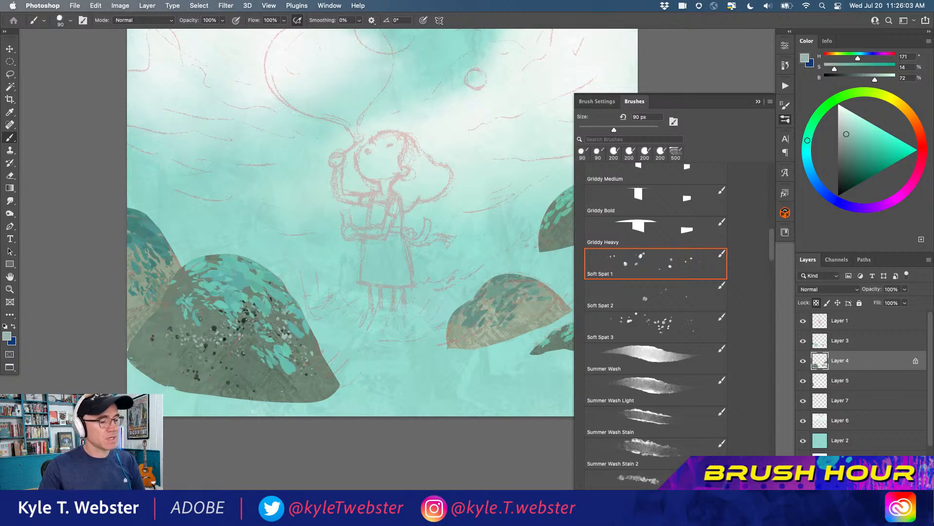
Spatter pale grey-green and dark green flecks, sampled from the artwork, over the bushes on the right side of the illustration
{"action": "scroll", "coordinate": [176, 306], "scroll_direction": "right", "scroll_amount": 5}
{"action": "left_click", "coordinate": [405, 328], "text": "alt"}
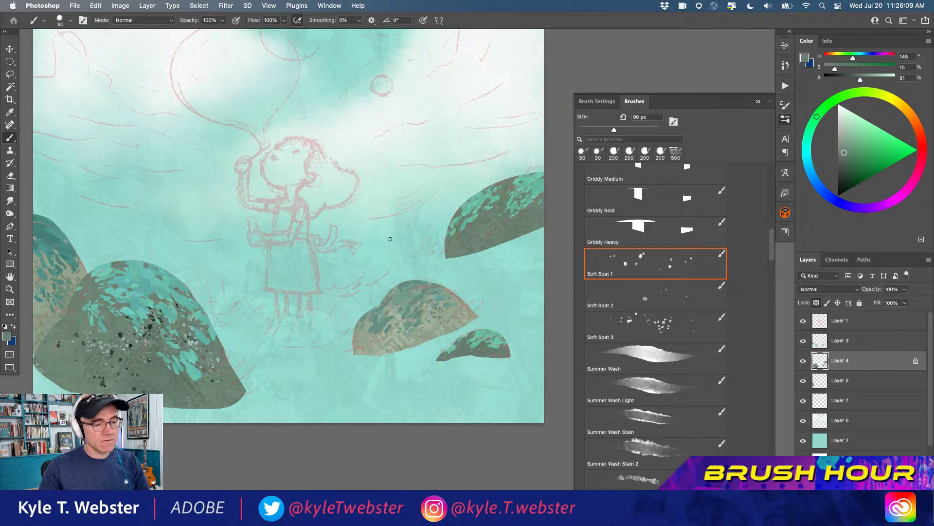
{"action": "left_click", "coordinate": [379, 336], "text": "alt"}
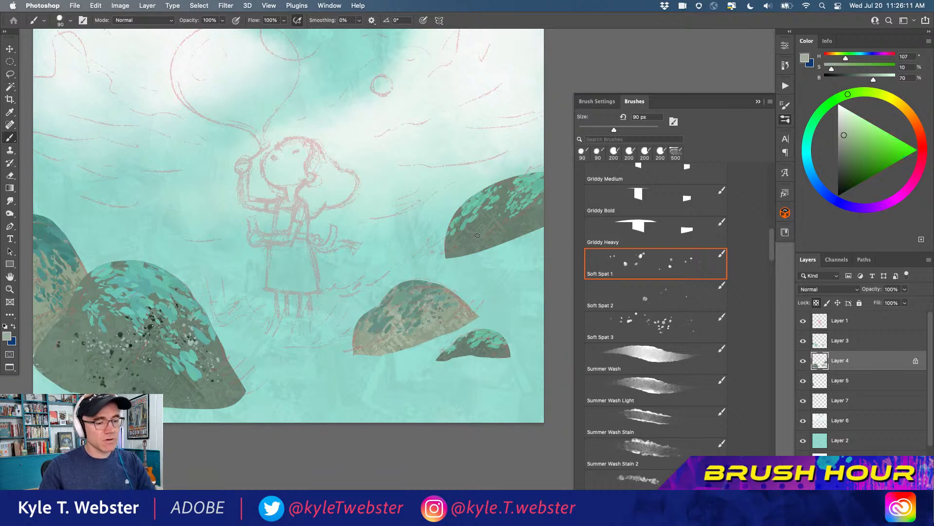
{"action": "left_click_drag", "start_coordinate": [535, 210], "coordinate": [536, 203]}
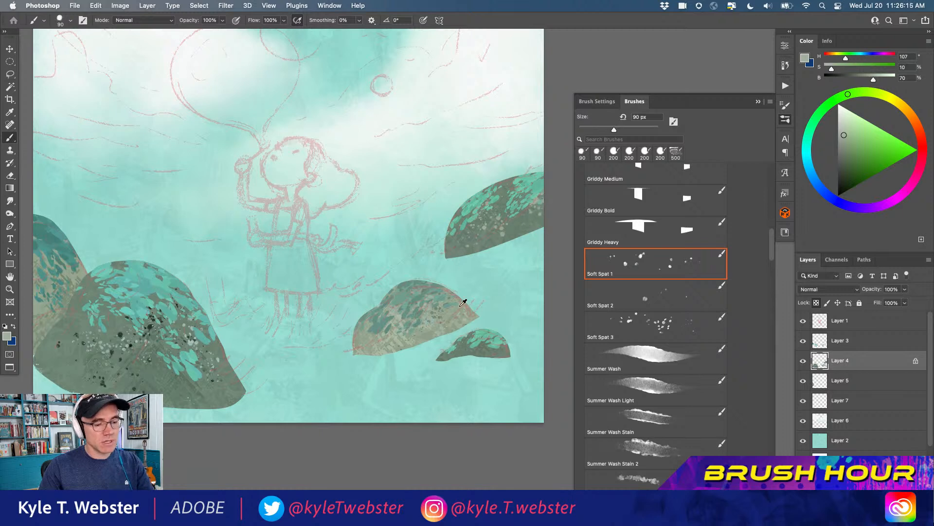
{"action": "left_click", "coordinate": [463, 344], "text": "alt"}
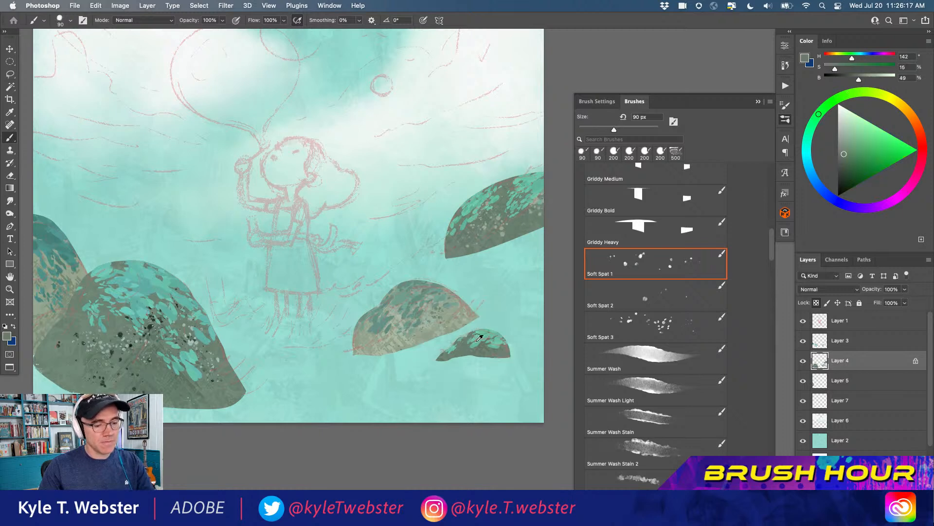
{"action": "left_click", "coordinate": [151, 326], "text": "alt"}
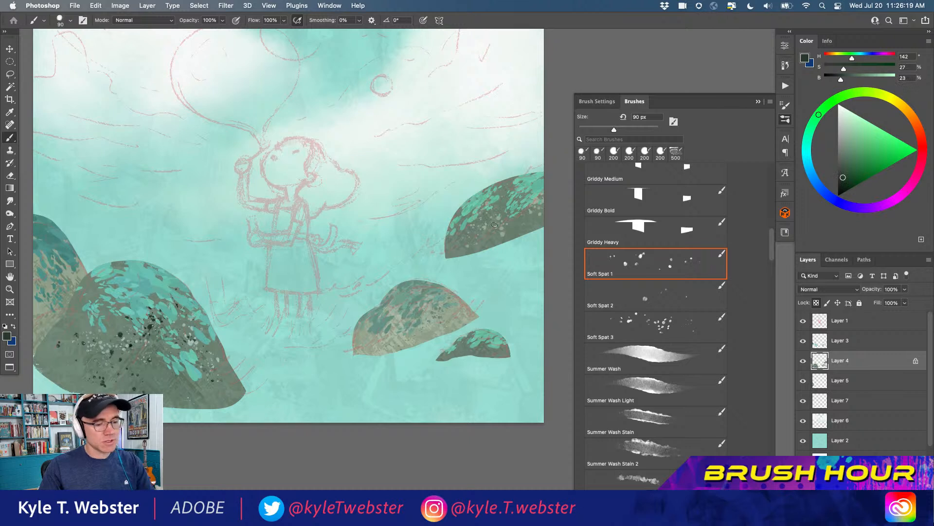
{"action": "left_click_drag", "start_coordinate": [510, 215], "coordinate": [516, 205]}
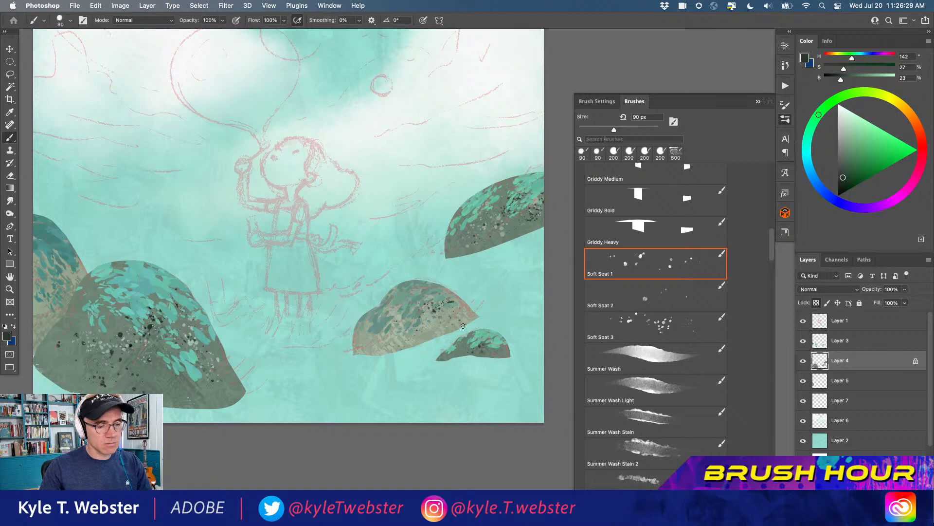
Make Layer 5 active and spatter sampled grey-green and pale teal tones over the bush at the far left edge
{"action": "key", "text": "h"}
{"action": "mouse_move", "coordinate": [338, 343]}
{"action": "left_mouse_down"}
{"action": "mouse_move", "coordinate": [308, 358]}
{"action": "mouse_move", "coordinate": [208, 346]}
{"action": "left_mouse_up"}
{"action": "key", "text": "alt+bracketleft"}
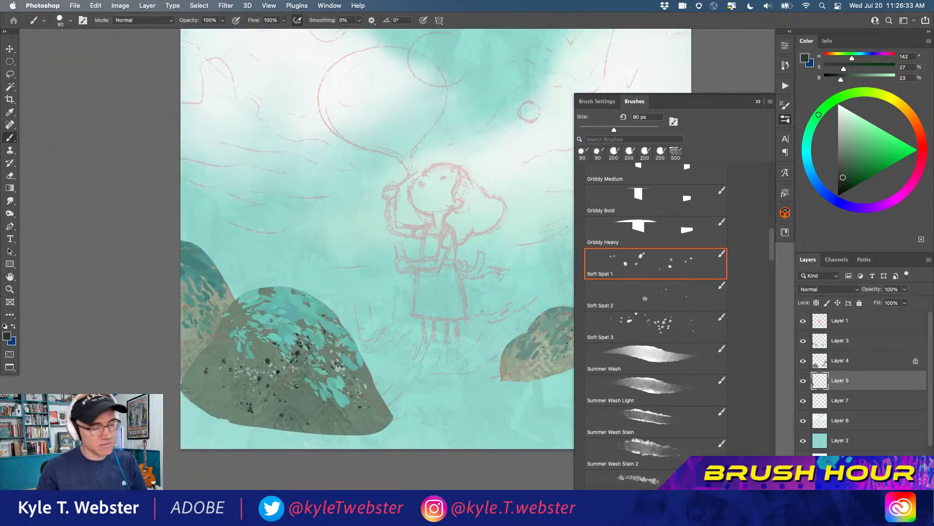
{"action": "left_click", "coordinate": [265, 349], "text": "alt"}
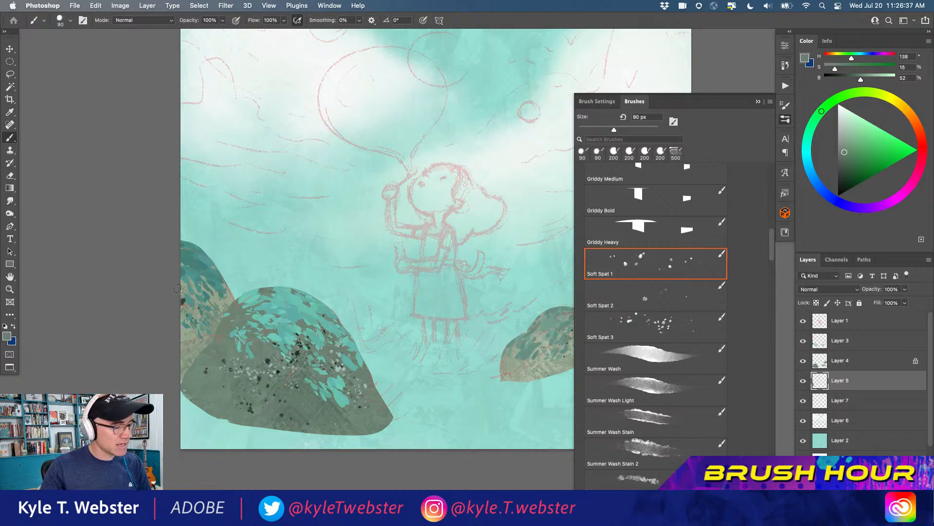
{"action": "left_click", "coordinate": [340, 368], "text": "alt"}
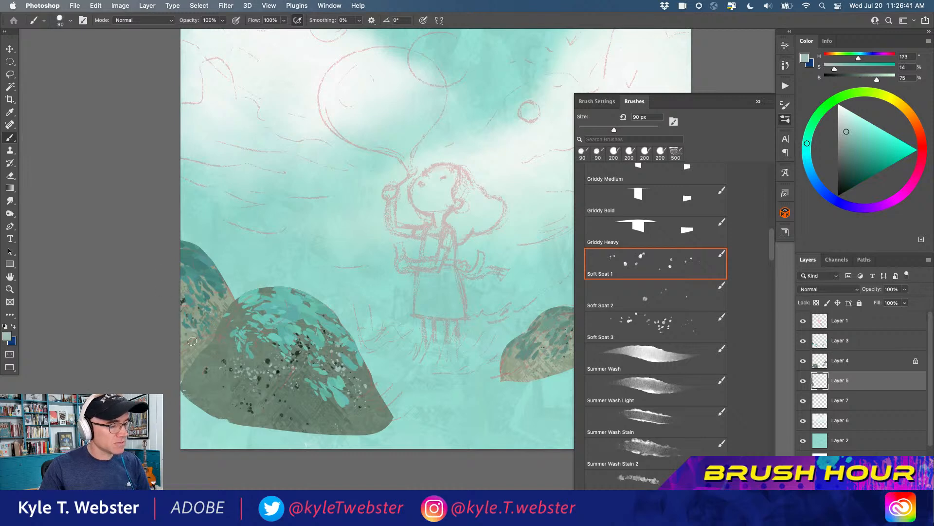
{"action": "left_click", "coordinate": [210, 359], "text": "alt"}
{"action": "left_click_drag", "start_coordinate": [231, 364], "coordinate": [194, 368]}
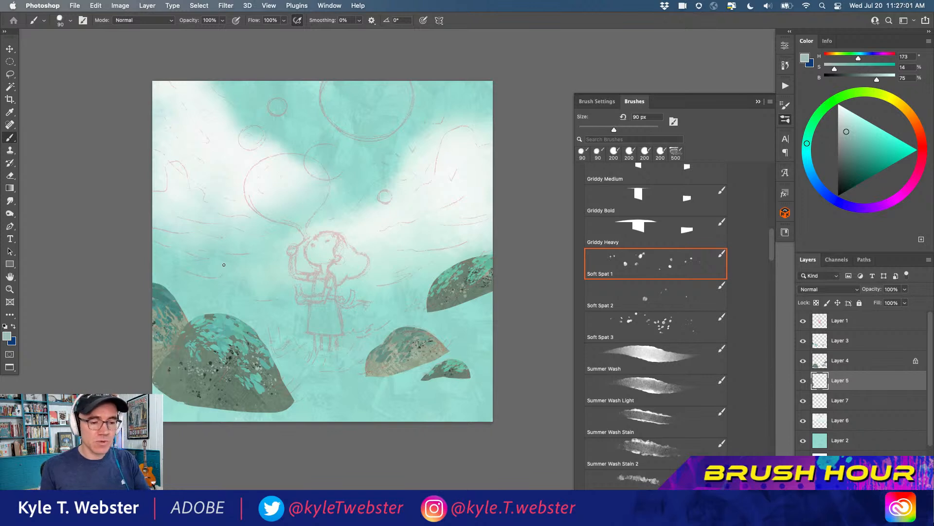
Open Adobe's page for getting more brushes in Safari and look over the Summer 2022 Brushes download section
{"action": "left_click", "coordinate": [770, 101]}
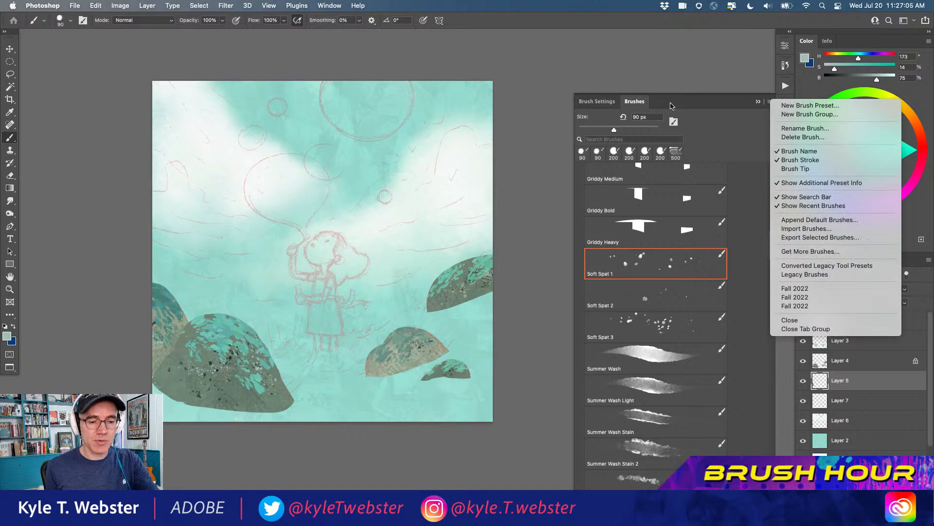
{"action": "left_click", "coordinate": [785, 251]}
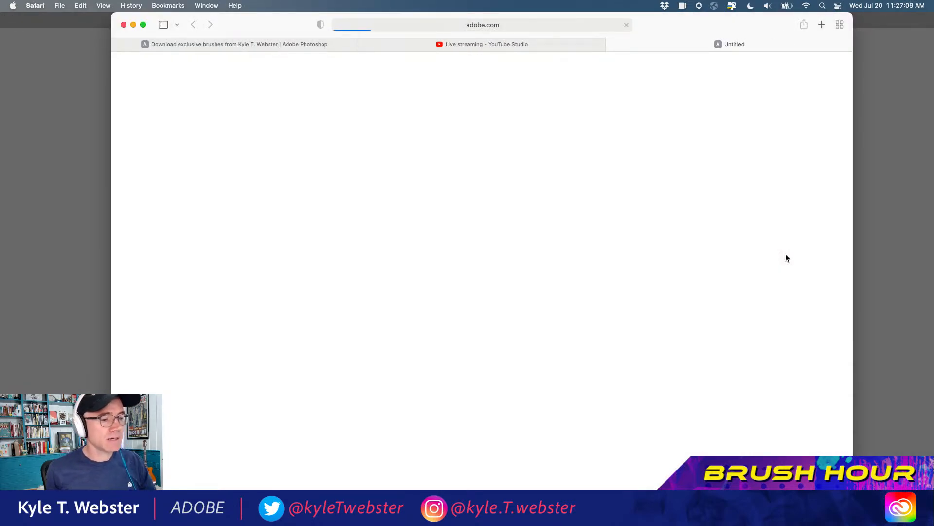
{"action": "scroll", "coordinate": [845, 100], "scroll_direction": "down", "scroll_amount": 1}
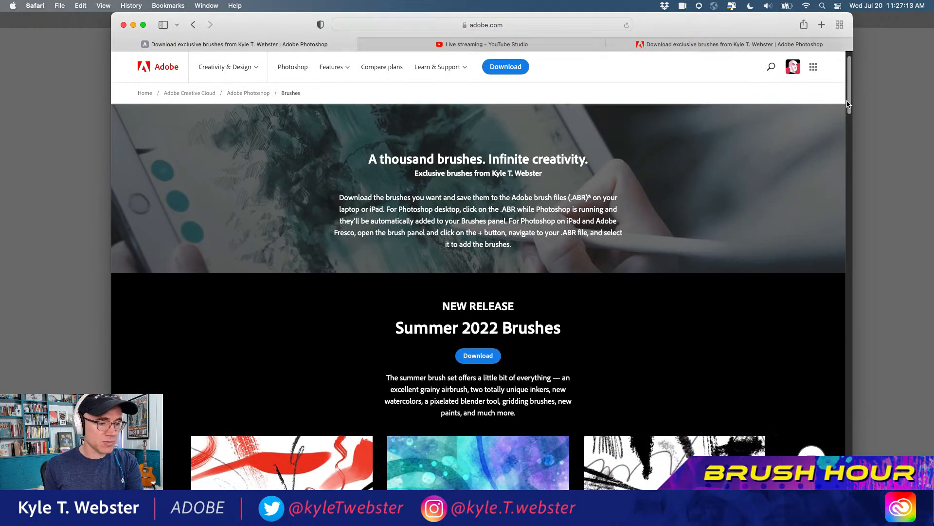
{"action": "scroll", "coordinate": [846, 103], "scroll_direction": "down", "scroll_amount": 1}
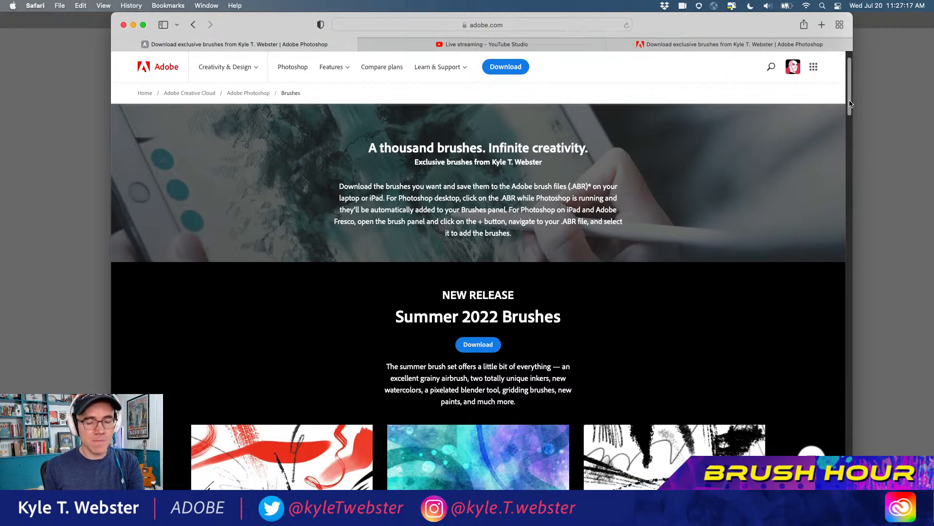
{"action": "mouse_move", "coordinate": [851, 104]}
{"action": "left_mouse_down"}
{"action": "mouse_move", "coordinate": [825, 453]}
{"action": "mouse_move", "coordinate": [788, 356]}
{"action": "mouse_move", "coordinate": [768, 222]}
{"action": "mouse_move", "coordinate": [768, 117]}
{"action": "left_mouse_up"}
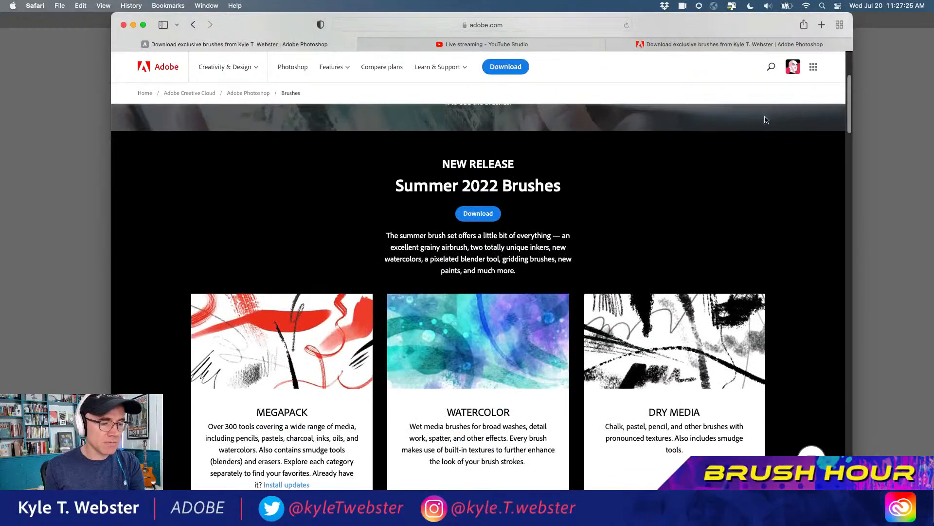
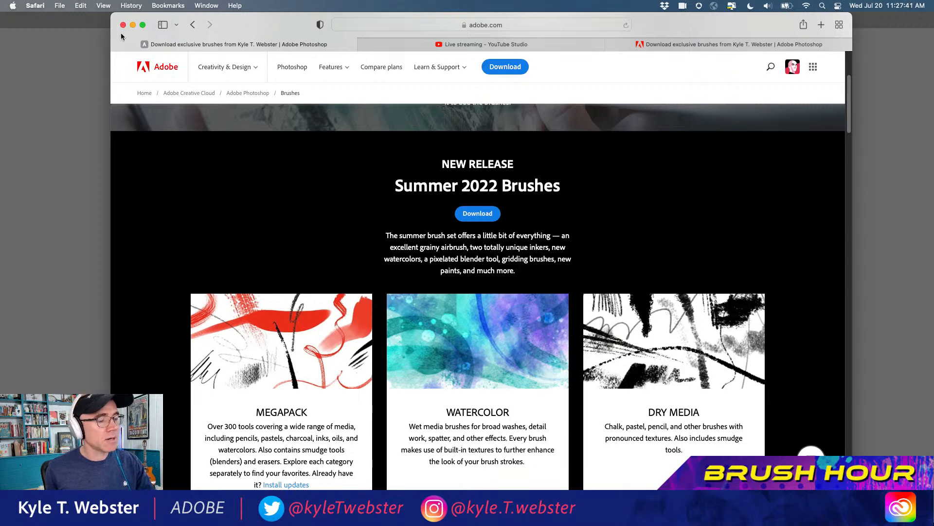
Switch back to Photoshop, select the Summer Wash brush and sample the pale teal of the lower background
{"action": "left_click", "coordinate": [611, 44]}
{"action": "left_click", "coordinate": [71, 141]}
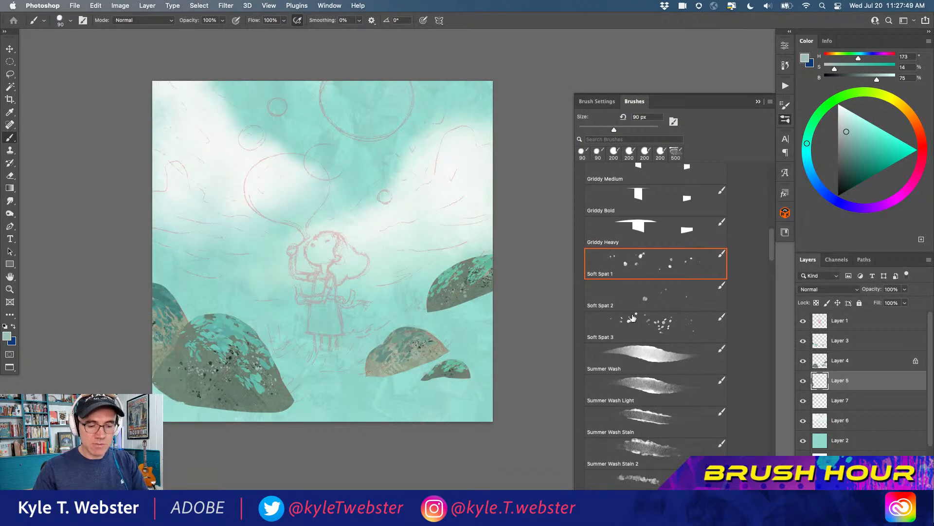
{"action": "left_click", "coordinate": [632, 354]}
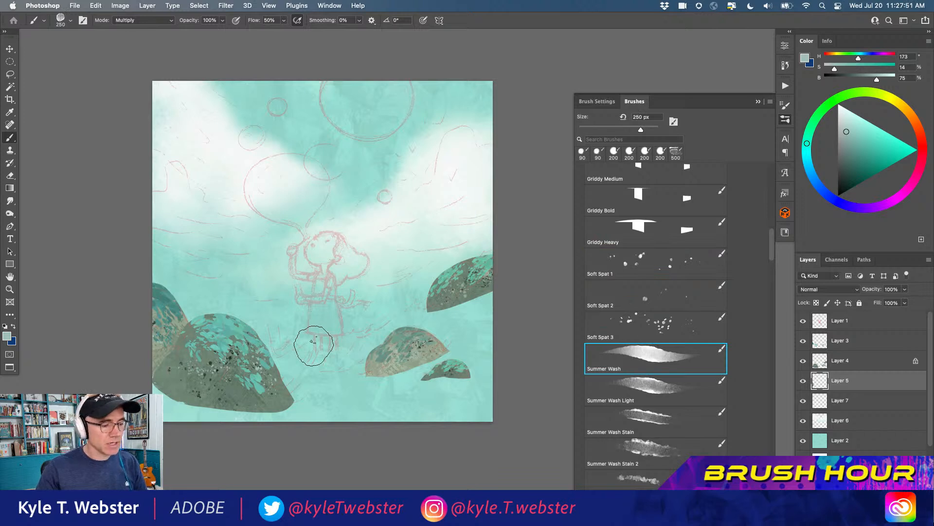
{"action": "left_click_drag", "start_coordinate": [316, 345], "coordinate": [308, 289]}
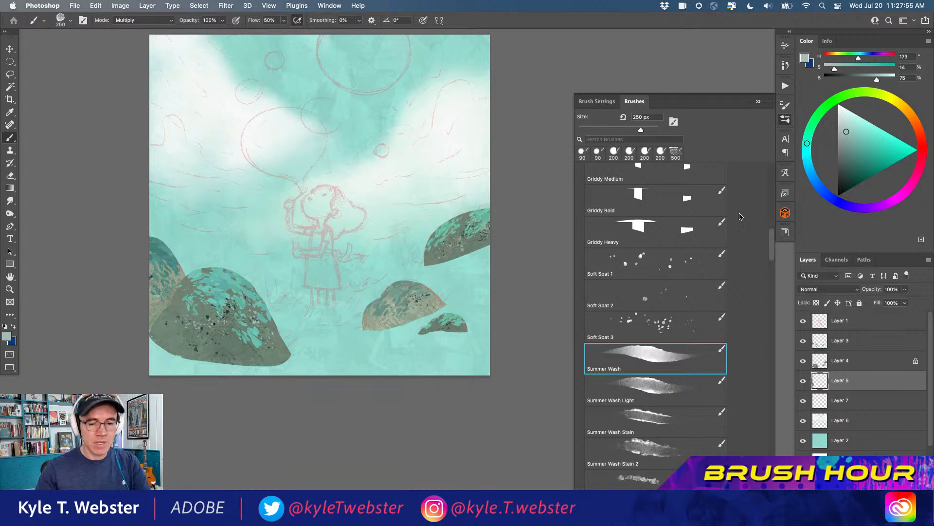
{"action": "left_click", "coordinate": [453, 274], "text": "alt"}
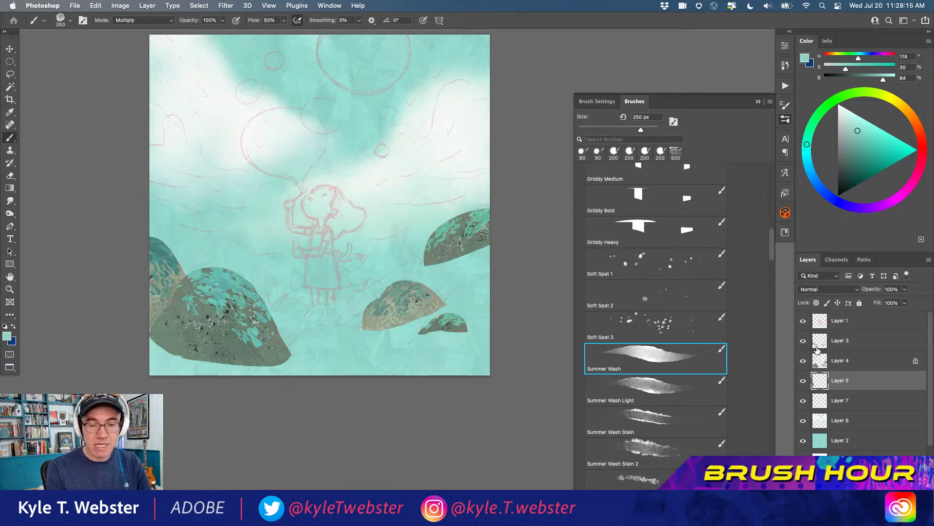
{"action": "left_click", "coordinate": [141, 20]}
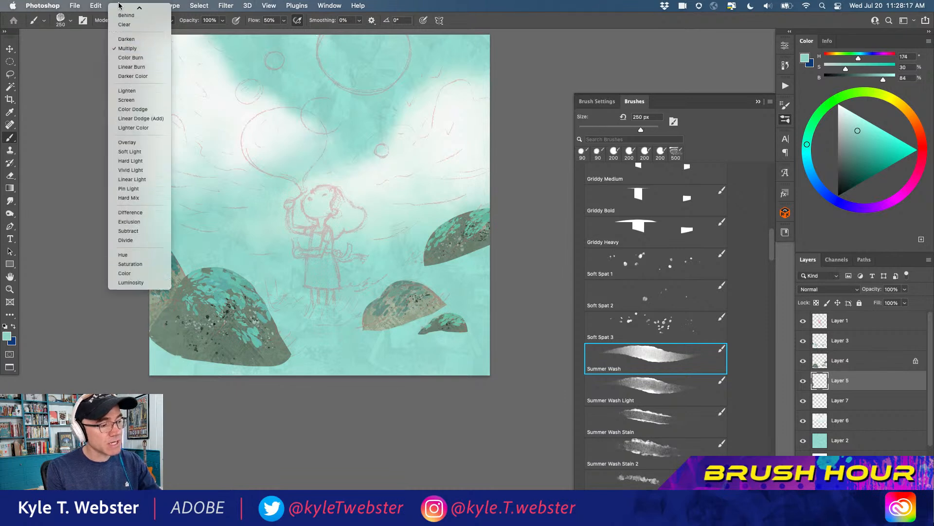
{"action": "left_click", "coordinate": [122, 59]}
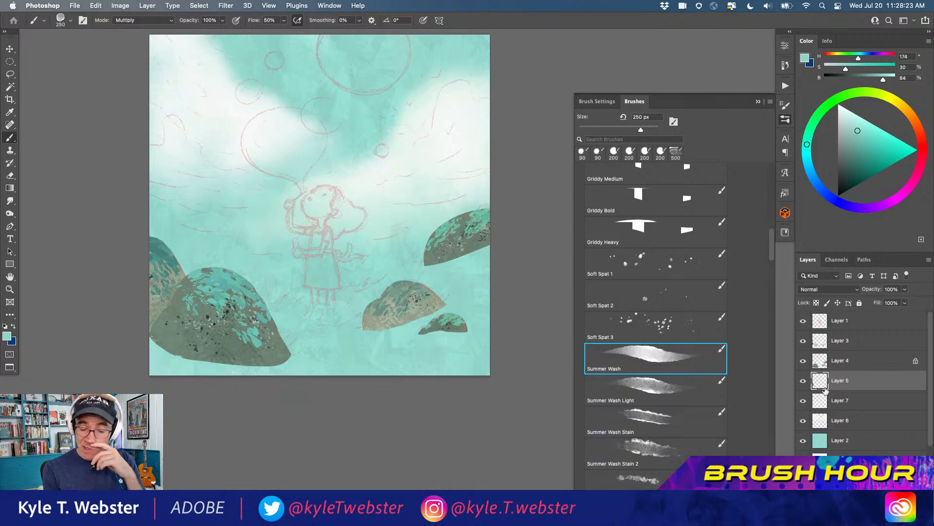
Add a layer above Layer 6, paint a green hillside (H 142, S 48, B 78) behind the bushes, and hide the sketch on Layer 1
{"action": "left_click", "coordinate": [818, 420]}
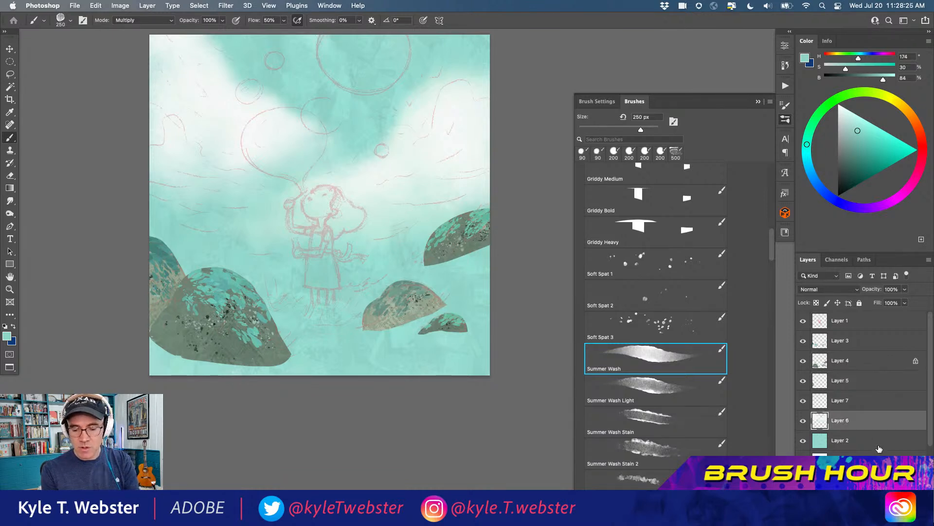
{"action": "left_click", "coordinate": [900, 520]}
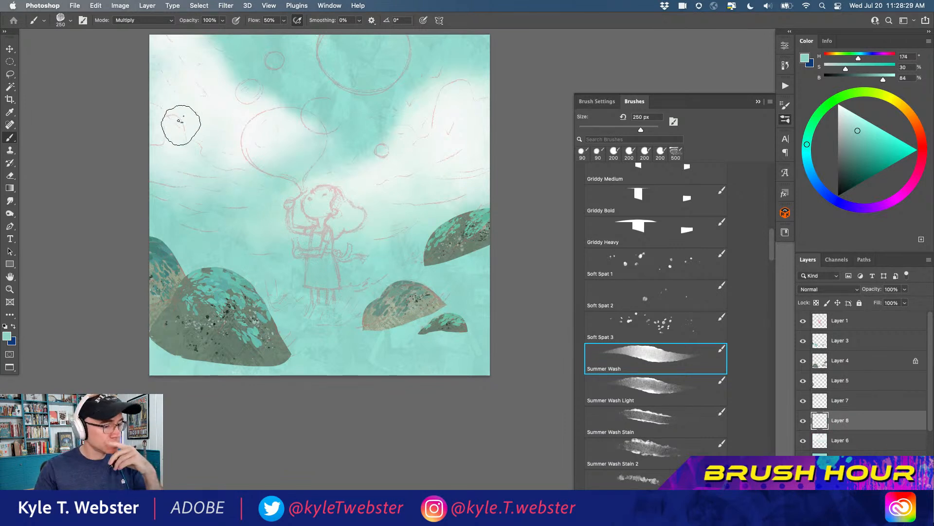
{"action": "left_click", "coordinate": [386, 260], "text": "alt"}
{"action": "left_click", "coordinate": [812, 125]}
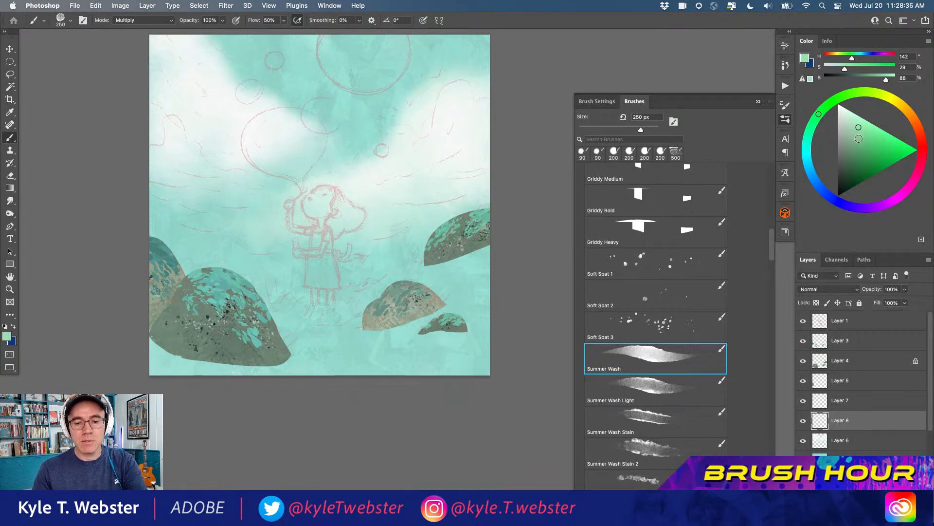
{"action": "left_click", "coordinate": [862, 140]}
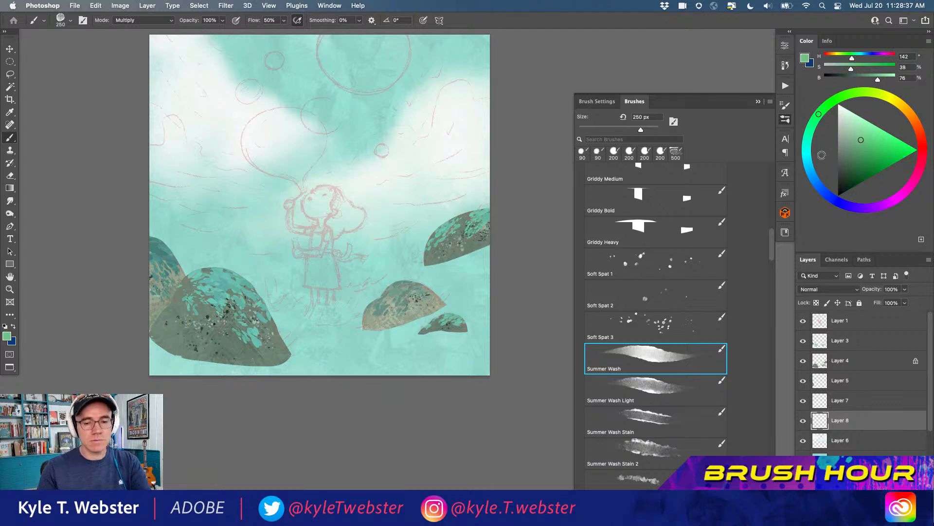
{"action": "mouse_move", "coordinate": [412, 298]}
{"action": "left_mouse_down"}
{"action": "mouse_move", "coordinate": [398, 330]}
{"action": "mouse_move", "coordinate": [451, 259]}
{"action": "mouse_move", "coordinate": [488, 252]}
{"action": "mouse_move", "coordinate": [485, 343]}
{"action": "mouse_move", "coordinate": [464, 327]}
{"action": "mouse_move", "coordinate": [399, 330]}
{"action": "mouse_move", "coordinate": [474, 310]}
{"action": "mouse_move", "coordinate": [407, 350]}
{"action": "mouse_move", "coordinate": [467, 348]}
{"action": "mouse_move", "coordinate": [443, 366]}
{"action": "mouse_move", "coordinate": [347, 365]}
{"action": "mouse_move", "coordinate": [337, 350]}
{"action": "mouse_move", "coordinate": [387, 332]}
{"action": "mouse_move", "coordinate": [368, 313]}
{"action": "mouse_move", "coordinate": [435, 263]}
{"action": "mouse_move", "coordinate": [338, 308]}
{"action": "mouse_move", "coordinate": [355, 301]}
{"action": "mouse_move", "coordinate": [327, 307]}
{"action": "mouse_move", "coordinate": [359, 292]}
{"action": "mouse_move", "coordinate": [248, 319]}
{"action": "mouse_move", "coordinate": [335, 318]}
{"action": "mouse_move", "coordinate": [341, 344]}
{"action": "mouse_move", "coordinate": [324, 373]}
{"action": "mouse_move", "coordinate": [278, 364]}
{"action": "mouse_move", "coordinate": [290, 339]}
{"action": "mouse_move", "coordinate": [261, 355]}
{"action": "mouse_move", "coordinate": [231, 347]}
{"action": "mouse_move", "coordinate": [161, 360]}
{"action": "left_mouse_up"}
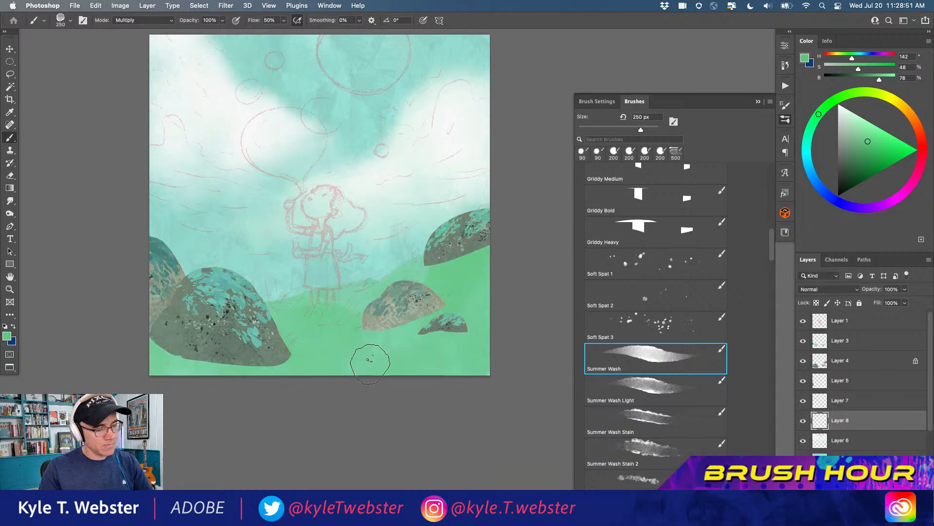
{"action": "left_click", "coordinate": [803, 321]}
Try overlapping green Summer Wash strokes in the sky and examine their layered texture up close
{"action": "left_click", "coordinate": [303, 338]}
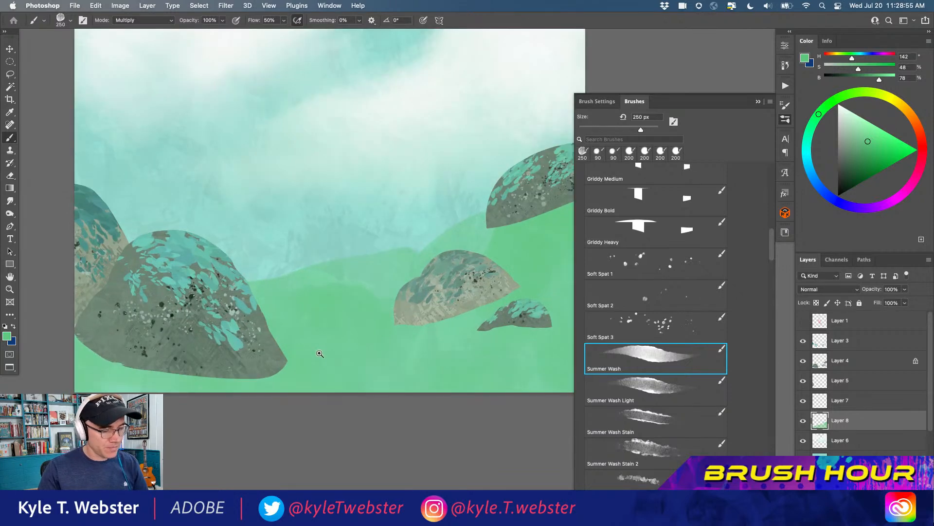
{"action": "left_click_drag", "start_coordinate": [323, 340], "coordinate": [277, 375]}
{"action": "left_click", "coordinate": [339, 158]}
{"action": "mouse_move", "coordinate": [339, 158]}
{"action": "left_mouse_down"}
{"action": "mouse_move", "coordinate": [296, 206]}
{"action": "mouse_move", "coordinate": [327, 220]}
{"action": "mouse_move", "coordinate": [364, 170]}
{"action": "mouse_move", "coordinate": [319, 159]}
{"action": "mouse_move", "coordinate": [329, 198]}
{"action": "mouse_move", "coordinate": [334, 166]}
{"action": "mouse_move", "coordinate": [308, 180]}
{"action": "mouse_move", "coordinate": [333, 211]}
{"action": "mouse_move", "coordinate": [346, 154]}
{"action": "left_mouse_up"}
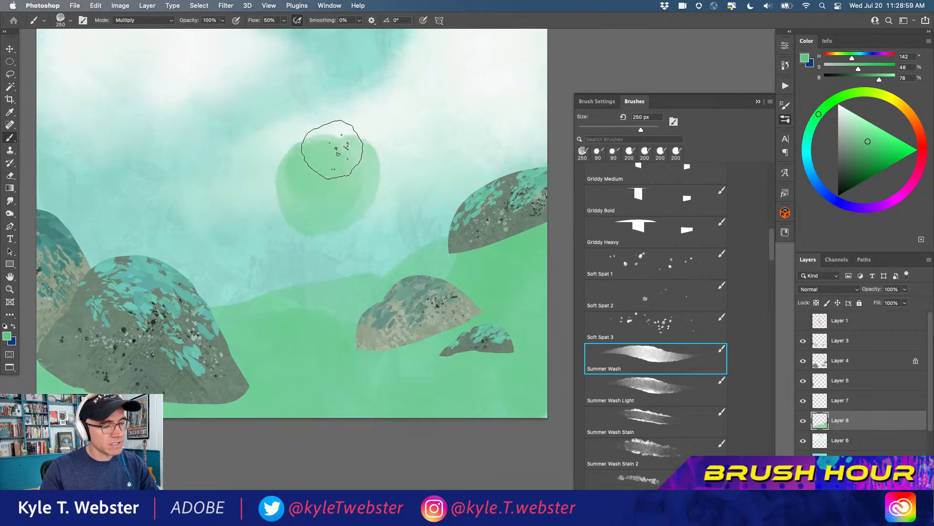
{"action": "left_click", "coordinate": [331, 188]}
{"action": "left_click_drag", "start_coordinate": [268, 246], "coordinate": [277, 288]}
{"action": "mouse_move", "coordinate": [273, 156]}
{"action": "left_mouse_down"}
{"action": "mouse_move", "coordinate": [210, 142]}
{"action": "mouse_move", "coordinate": [172, 173]}
{"action": "mouse_move", "coordinate": [186, 190]}
{"action": "mouse_move", "coordinate": [221, 198]}
{"action": "mouse_move", "coordinate": [169, 289]}
{"action": "mouse_move", "coordinate": [246, 235]}
{"action": "mouse_move", "coordinate": [271, 151]}
{"action": "mouse_move", "coordinate": [290, 169]}
{"action": "mouse_move", "coordinate": [283, 245]}
{"action": "mouse_move", "coordinate": [334, 182]}
{"action": "mouse_move", "coordinate": [314, 155]}
{"action": "mouse_move", "coordinate": [234, 250]}
{"action": "mouse_move", "coordinate": [331, 208]}
{"action": "mouse_move", "coordinate": [312, 145]}
{"action": "mouse_move", "coordinate": [247, 227]}
{"action": "mouse_move", "coordinate": [324, 224]}
{"action": "mouse_move", "coordinate": [363, 159]}
{"action": "mouse_move", "coordinate": [336, 247]}
{"action": "mouse_move", "coordinate": [289, 269]}
{"action": "mouse_move", "coordinate": [392, 178]}
{"action": "mouse_move", "coordinate": [334, 163]}
{"action": "mouse_move", "coordinate": [281, 252]}
{"action": "mouse_move", "coordinate": [357, 149]}
{"action": "left_mouse_up"}
{"action": "left_click", "coordinate": [318, 237], "text": "super"}
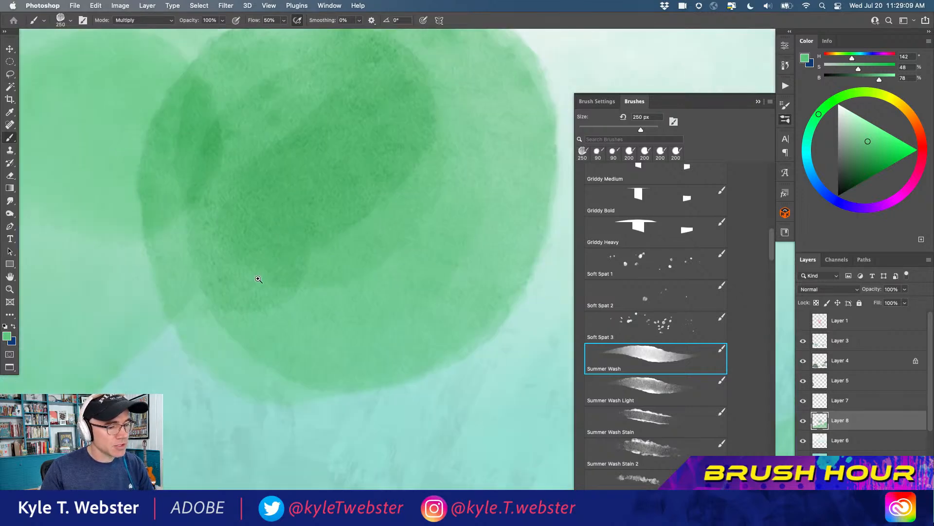
{"action": "left_click", "coordinate": [275, 292], "text": "alt+super"}
{"action": "left_click", "coordinate": [274, 297], "text": "alt+super"}
{"action": "left_click", "coordinate": [274, 298], "text": "alt+super"}
{"action": "left_click_drag", "start_coordinate": [224, 319], "coordinate": [280, 270]}
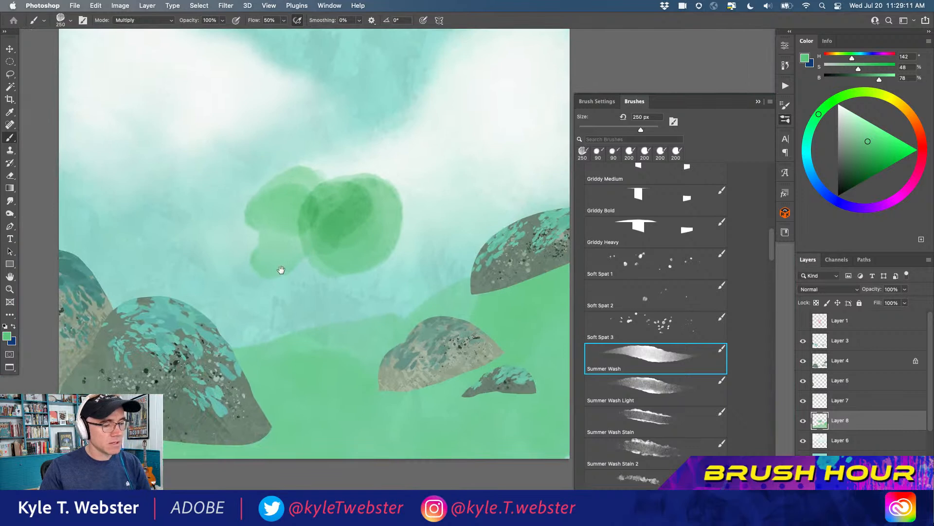
Lasso the green test strokes in the sky, delete them and clear the selection
{"action": "key", "text": "l"}
{"action": "mouse_move", "coordinate": [212, 234]}
{"action": "left_mouse_down"}
{"action": "mouse_move", "coordinate": [372, 283]}
{"action": "mouse_move", "coordinate": [272, 153]}
{"action": "left_mouse_up"}
{"action": "key", "text": "Delete"}
{"action": "key", "text": "super+d"}
{"action": "key", "text": "b"}
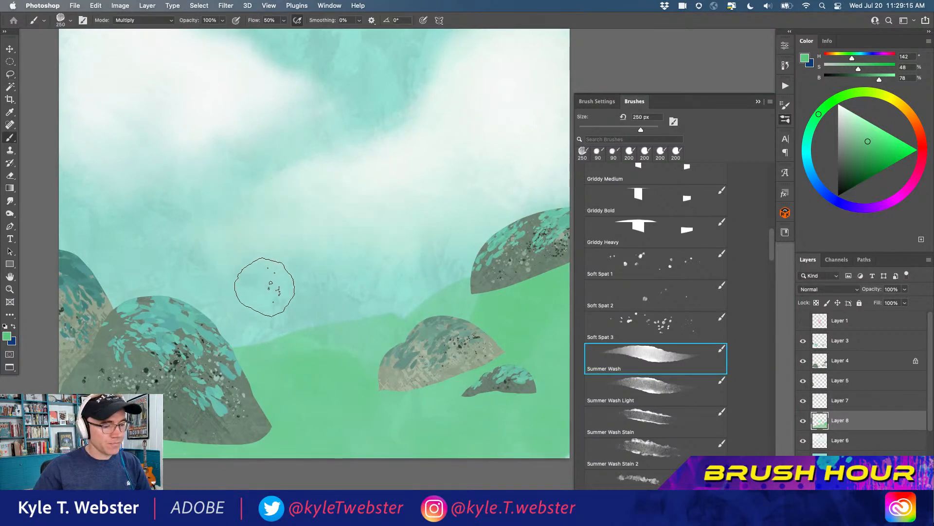
Build up darker green Summer Wash strokes across the hillside on Layer 8 to give the ground depth
{"action": "left_click", "coordinate": [265, 288], "text": "alt+super"}
{"action": "left_click_drag", "start_coordinate": [220, 256], "coordinate": [235, 253]}
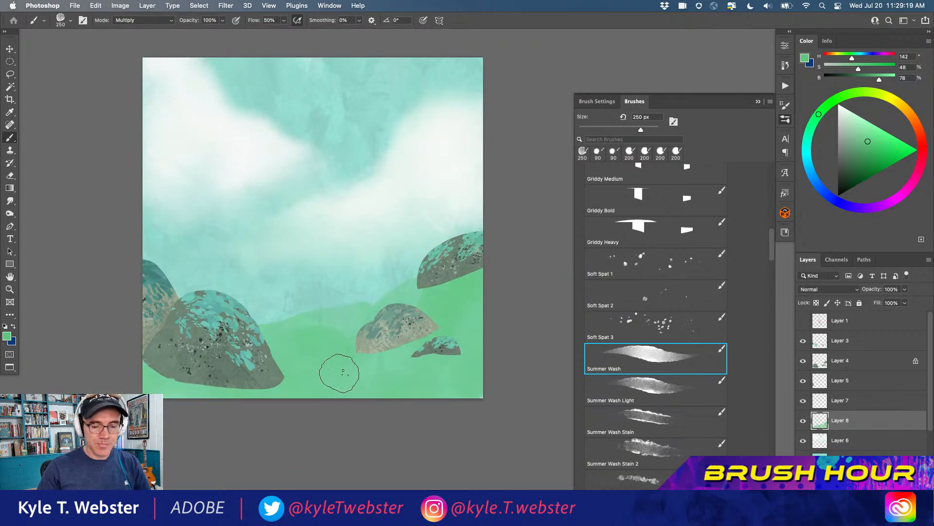
{"action": "mouse_move", "coordinate": [340, 365]}
{"action": "left_mouse_down"}
{"action": "mouse_move", "coordinate": [295, 393]}
{"action": "mouse_move", "coordinate": [350, 373]}
{"action": "mouse_move", "coordinate": [341, 385]}
{"action": "mouse_move", "coordinate": [356, 389]}
{"action": "mouse_move", "coordinate": [433, 329]}
{"action": "mouse_move", "coordinate": [488, 316]}
{"action": "mouse_move", "coordinate": [475, 328]}
{"action": "mouse_move", "coordinate": [488, 348]}
{"action": "mouse_move", "coordinate": [461, 362]}
{"action": "mouse_move", "coordinate": [462, 340]}
{"action": "mouse_move", "coordinate": [398, 365]}
{"action": "mouse_move", "coordinate": [465, 390]}
{"action": "mouse_move", "coordinate": [384, 395]}
{"action": "mouse_move", "coordinate": [415, 365]}
{"action": "mouse_move", "coordinate": [361, 374]}
{"action": "mouse_move", "coordinate": [352, 337]}
{"action": "mouse_move", "coordinate": [261, 356]}
{"action": "mouse_move", "coordinate": [353, 332]}
{"action": "mouse_move", "coordinate": [276, 342]}
{"action": "mouse_move", "coordinate": [349, 328]}
{"action": "mouse_move", "coordinate": [271, 334]}
{"action": "mouse_move", "coordinate": [361, 326]}
{"action": "mouse_move", "coordinate": [306, 331]}
{"action": "mouse_move", "coordinate": [254, 354]}
{"action": "mouse_move", "coordinate": [305, 362]}
{"action": "mouse_move", "coordinate": [348, 353]}
{"action": "mouse_move", "coordinate": [226, 389]}
{"action": "mouse_move", "coordinate": [244, 390]}
{"action": "mouse_move", "coordinate": [194, 391]}
{"action": "mouse_move", "coordinate": [250, 385]}
{"action": "mouse_move", "coordinate": [160, 389]}
{"action": "mouse_move", "coordinate": [177, 374]}
{"action": "mouse_move", "coordinate": [138, 393]}
{"action": "mouse_move", "coordinate": [285, 359]}
{"action": "mouse_move", "coordinate": [382, 316]}
{"action": "mouse_move", "coordinate": [492, 295]}
{"action": "left_mouse_up"}
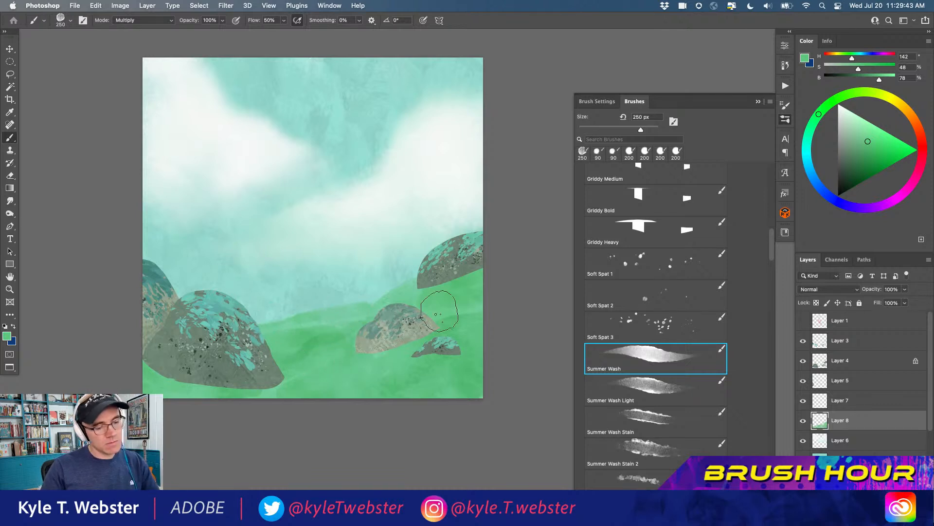
On a new layer above Layer 3, paint green wash at 100 px over the bases of the bushes on the right side
{"action": "left_click", "coordinate": [818, 344]}
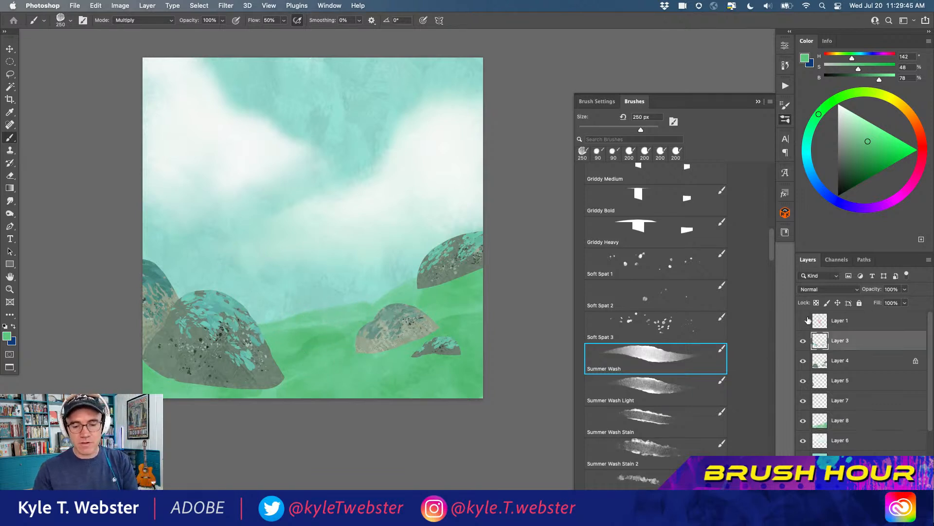
{"action": "key", "text": "super+shift+alt+n"}
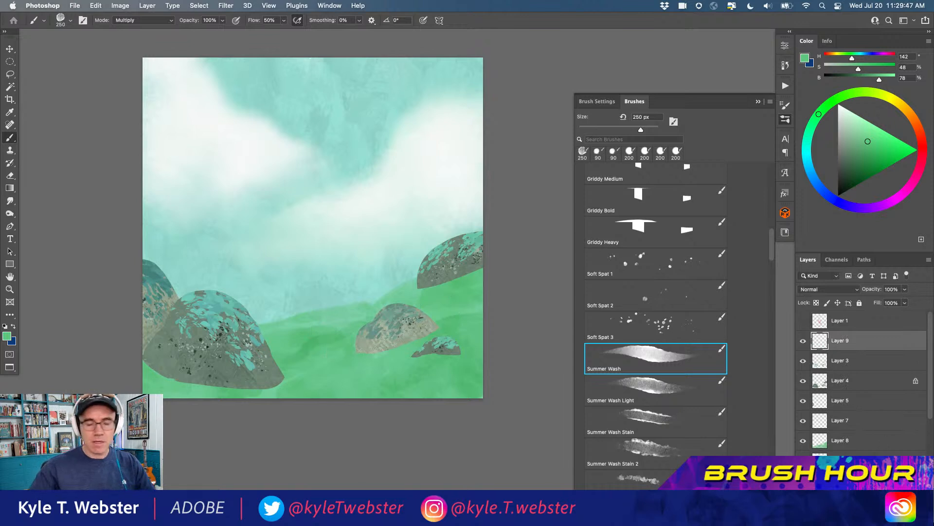
{"action": "key", "text": "bracketleft"}
{"action": "key", "text": "bracketleft"}
{"action": "key", "text": "bracketleft"}
{"action": "key", "text": "bracketleft"}
{"action": "key", "text": "bracketleft"}
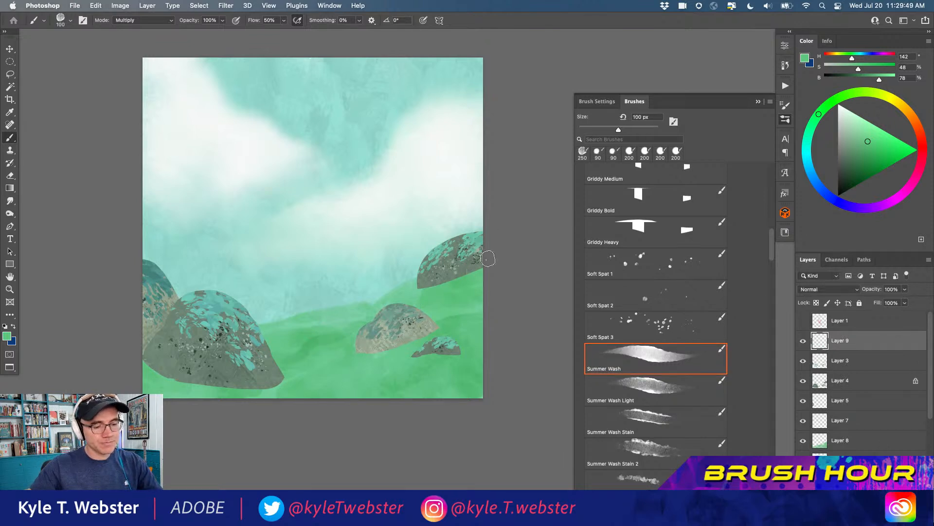
{"action": "left_click_drag", "start_coordinate": [490, 258], "coordinate": [428, 285]}
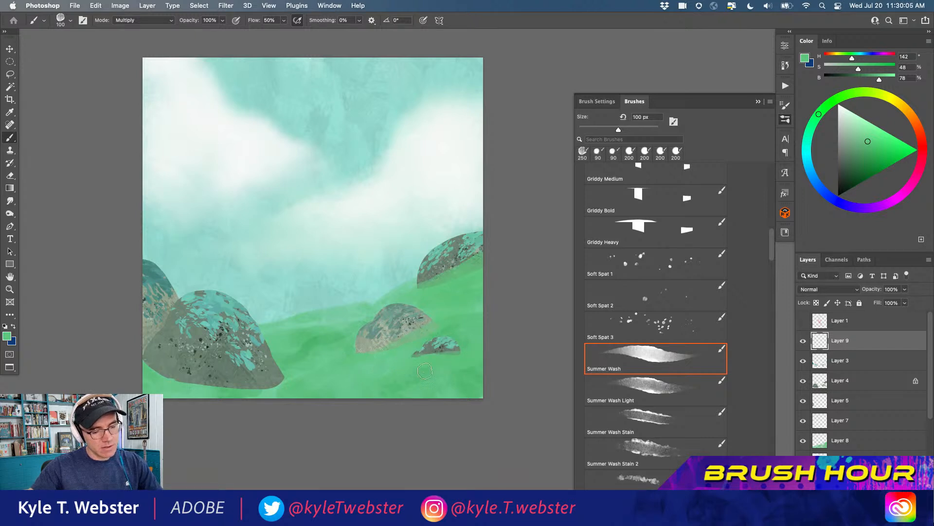
{"action": "mouse_move", "coordinate": [436, 377]}
{"action": "left_mouse_down"}
{"action": "mouse_move", "coordinate": [456, 391]}
{"action": "mouse_move", "coordinate": [476, 362]}
{"action": "left_mouse_up"}
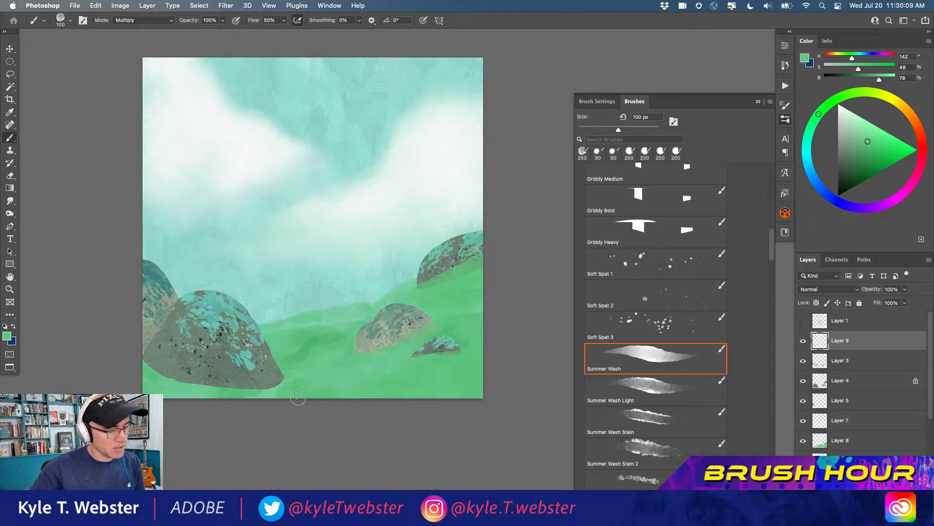
Extend the green wash along the base of the large lower-left bush so it settles into the ground
{"action": "mouse_move", "coordinate": [293, 382]}
{"action": "left_mouse_down"}
{"action": "mouse_move", "coordinate": [238, 384]}
{"action": "mouse_move", "coordinate": [154, 369]}
{"action": "left_mouse_up"}
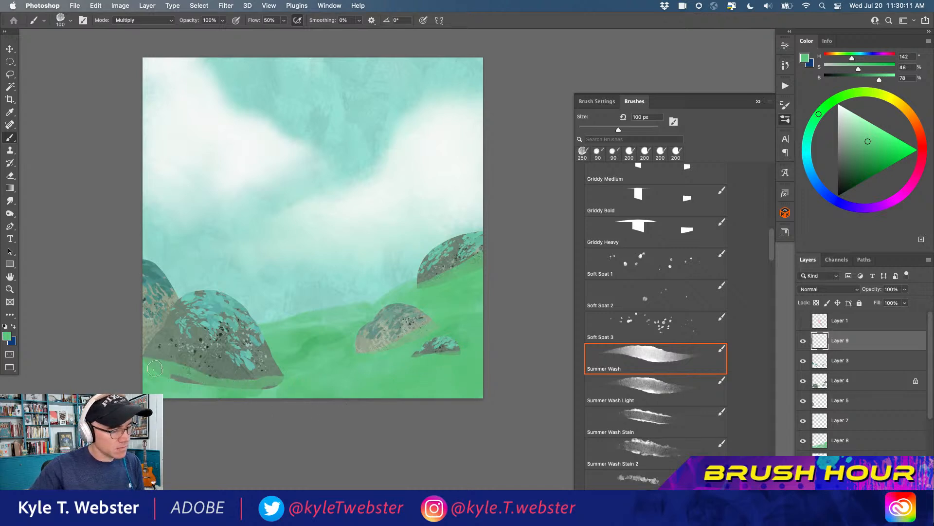
{"action": "left_click_drag", "start_coordinate": [208, 384], "coordinate": [269, 389]}
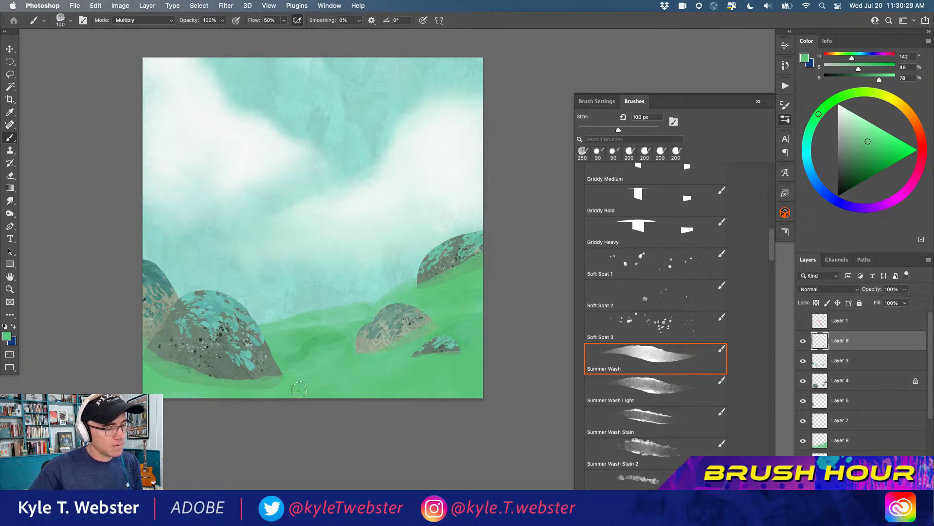
{"action": "left_click_drag", "start_coordinate": [301, 373], "coordinate": [279, 359]}
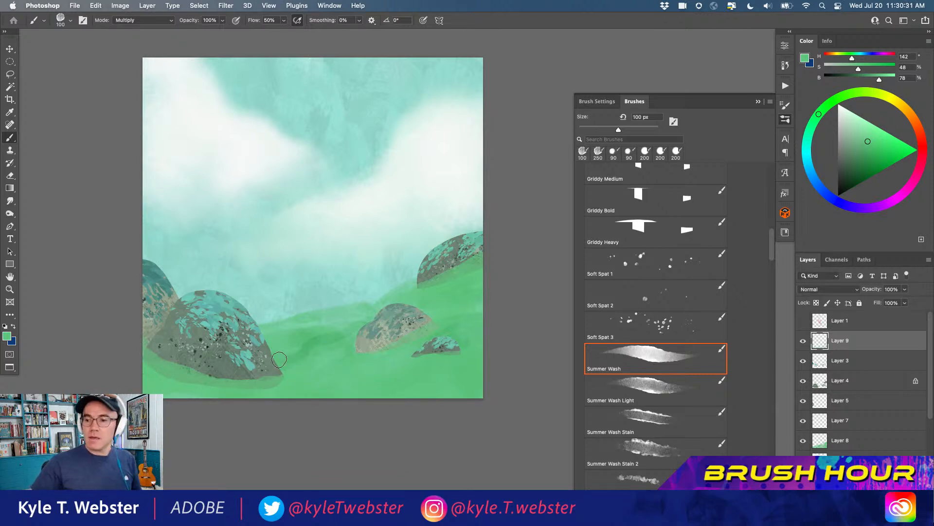
Duplicate Layer 9 twice to strengthen the foreground green and merge the three layers into one
{"action": "key", "text": "super+j"}
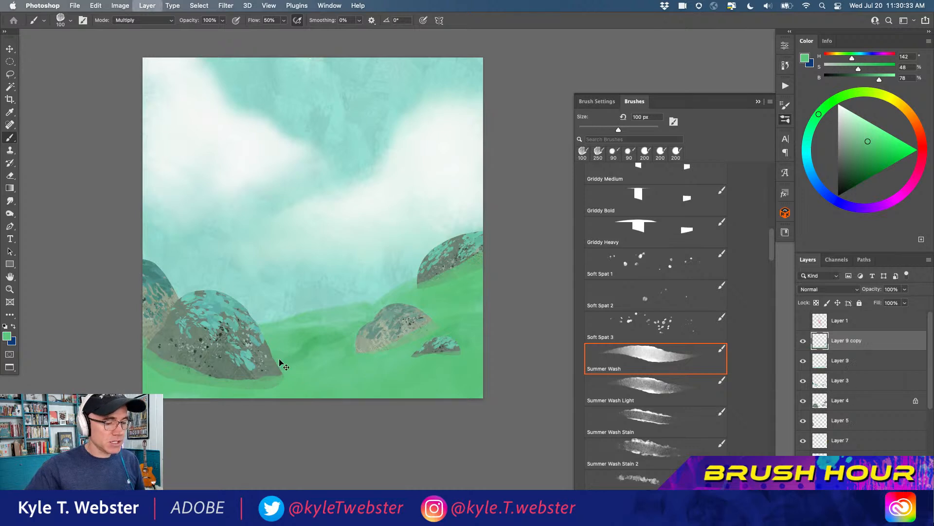
{"action": "key", "text": "super+j"}
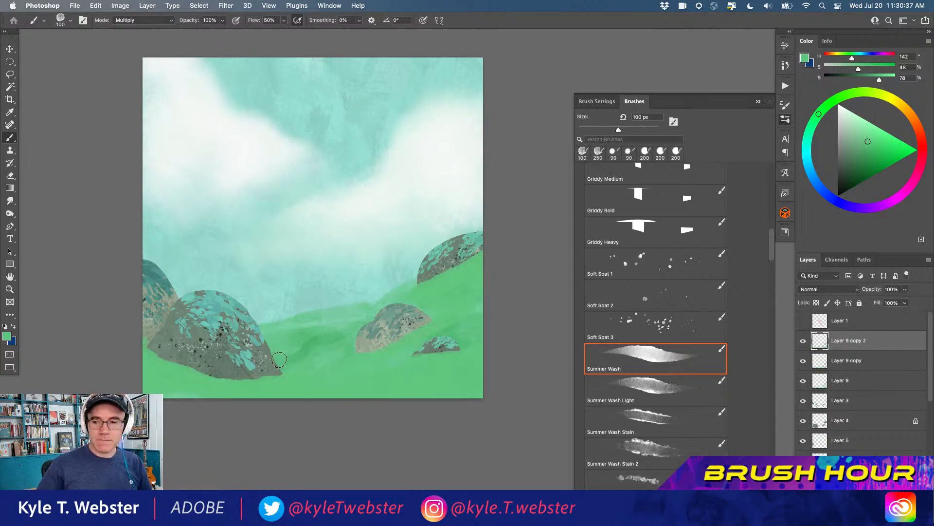
{"action": "left_click", "coordinate": [205, 323], "text": "super"}
{"action": "left_click_drag", "start_coordinate": [205, 316], "coordinate": [153, 302]}
{"action": "left_click", "coordinate": [178, 321], "text": "alt+super"}
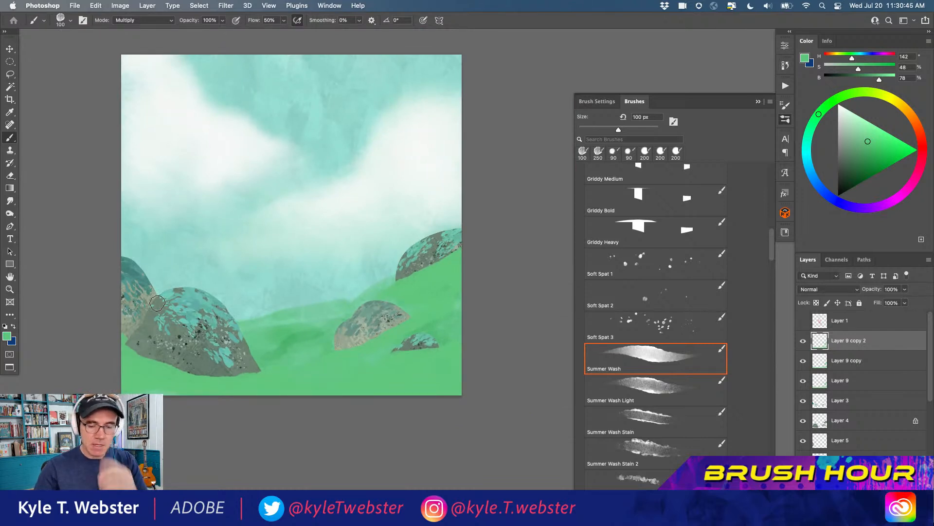
{"action": "left_click", "coordinate": [821, 385], "text": "shift"}
{"action": "key", "text": "super+e"}
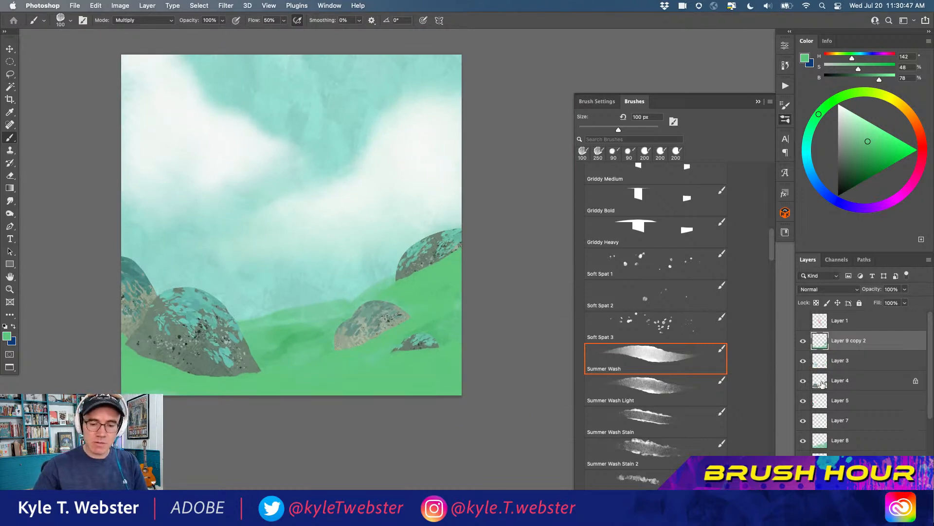
Paint mottled green texture over the foreground grass with the Summer Wash Stain 2 brush at 500 px
{"action": "left_click", "coordinate": [639, 445]}
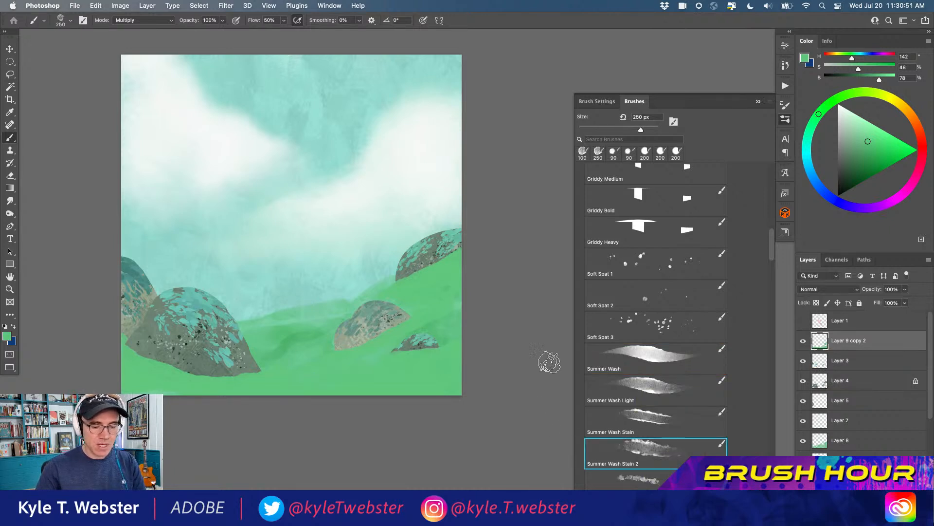
{"action": "key", "text": "bracketright"}
{"action": "key", "text": "bracketright"}
{"action": "key", "text": "bracketright"}
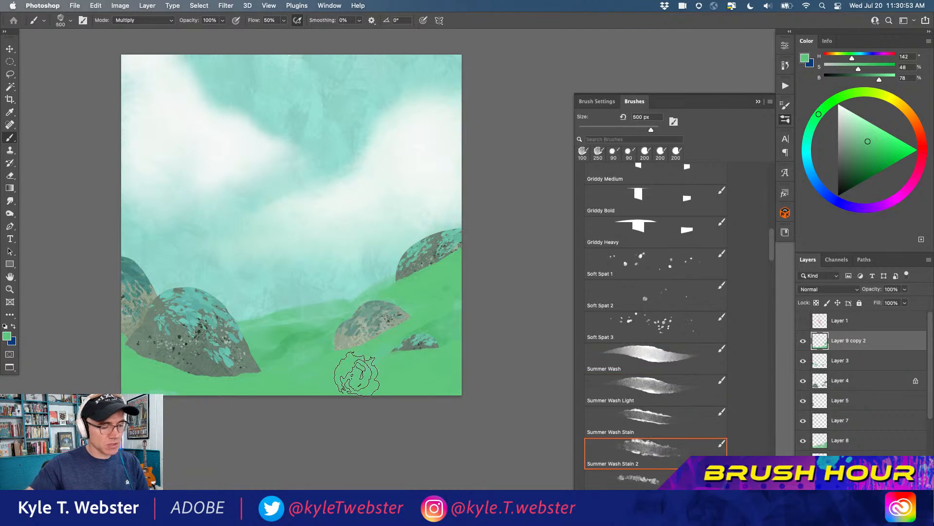
{"action": "mouse_move", "coordinate": [307, 362]}
{"action": "left_mouse_down"}
{"action": "mouse_move", "coordinate": [277, 381]}
{"action": "mouse_move", "coordinate": [160, 275]}
{"action": "mouse_move", "coordinate": [246, 390]}
{"action": "mouse_move", "coordinate": [289, 371]}
{"action": "left_mouse_up"}
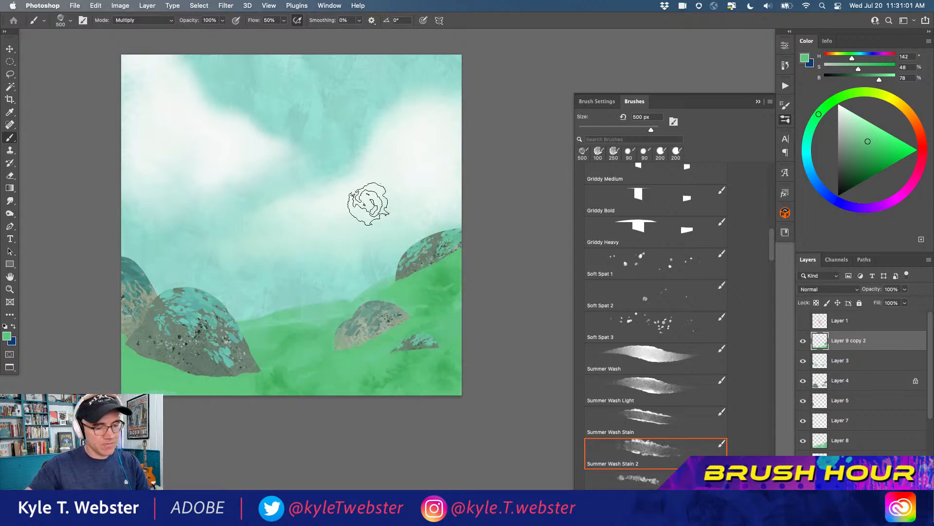
Lock the transparent pixels of Layer 9 copy 2 and add more green stain texture around the bushes on the slope
{"action": "key", "text": "slash"}
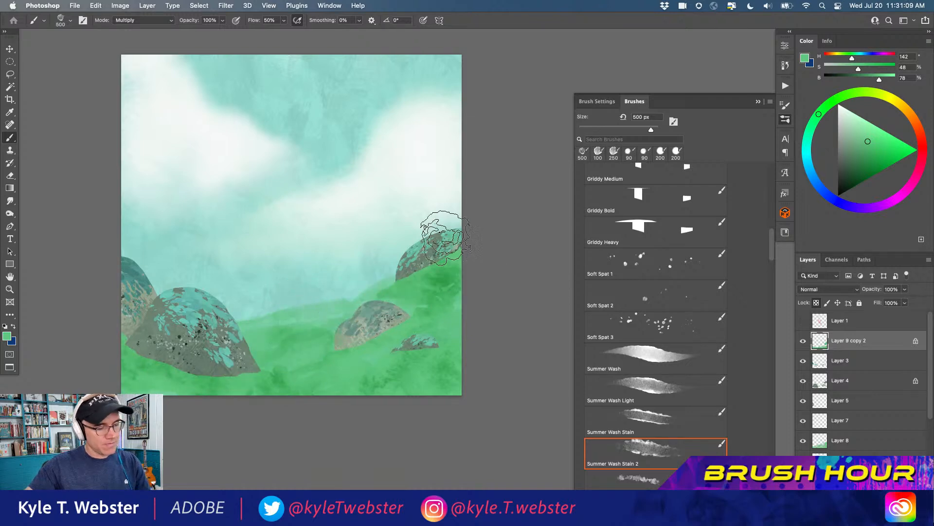
{"action": "left_click", "coordinate": [406, 322], "text": "super"}
{"action": "left_click_drag", "start_coordinate": [308, 371], "coordinate": [344, 294]}
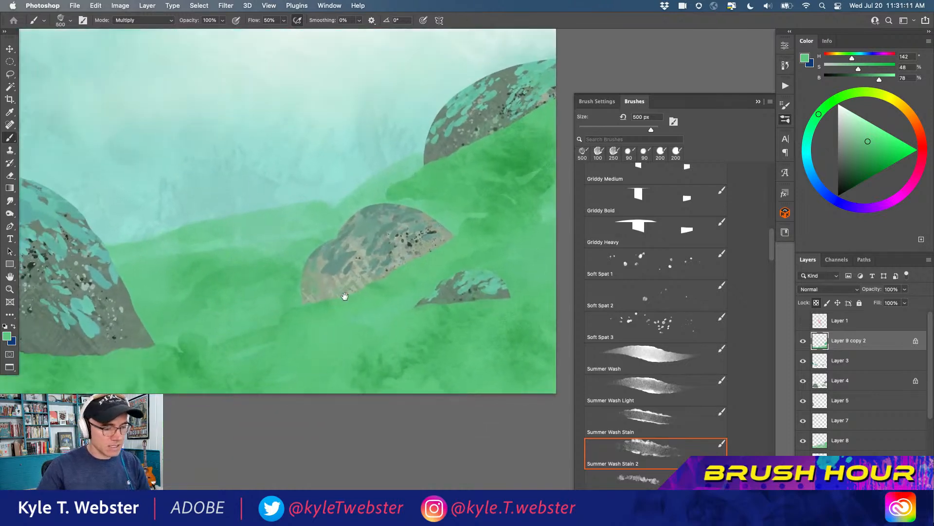
Lasso the whole hillside below its ridge line with Layer 8 active
{"action": "left_click", "coordinate": [381, 353], "text": "super"}
{"action": "left_click_drag", "start_coordinate": [384, 354], "coordinate": [240, 328]}
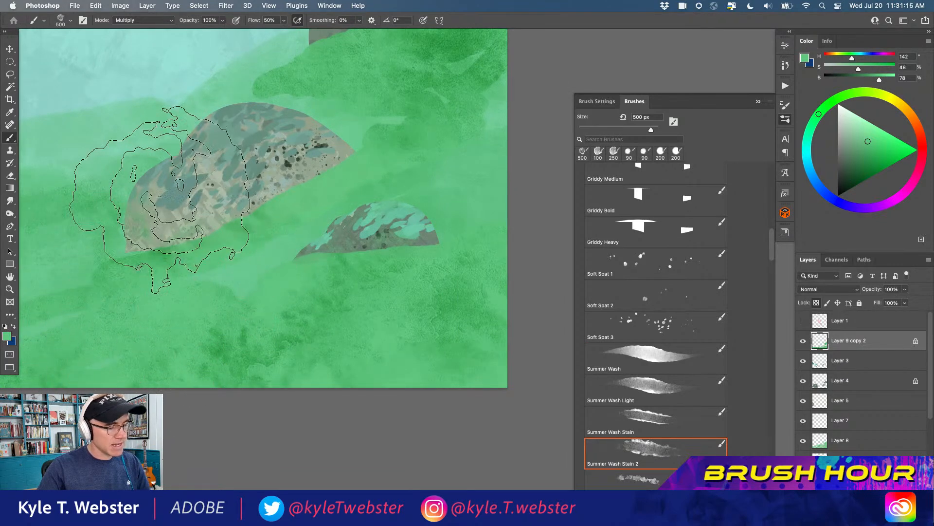
{"action": "left_click", "coordinate": [286, 372], "text": "alt"}
{"action": "left_click", "coordinate": [261, 370], "text": "alt"}
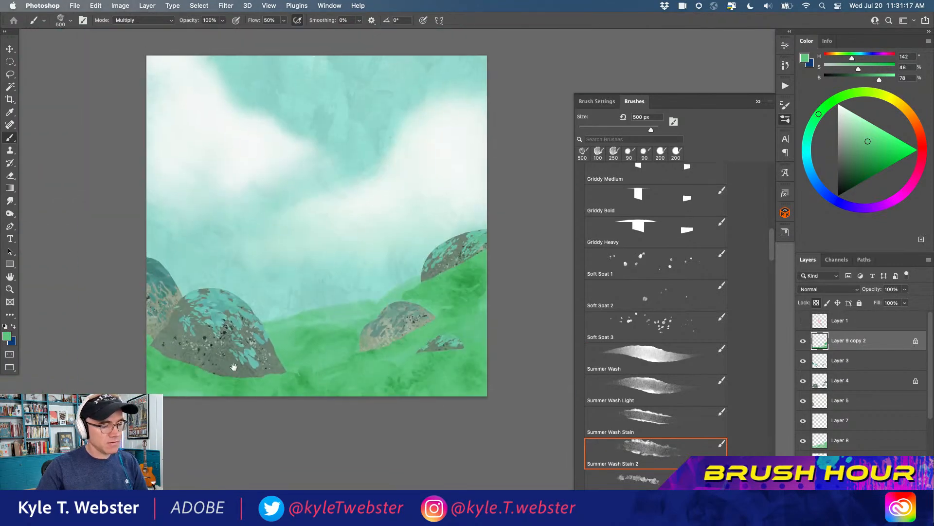
{"action": "left_click", "coordinate": [818, 440]}
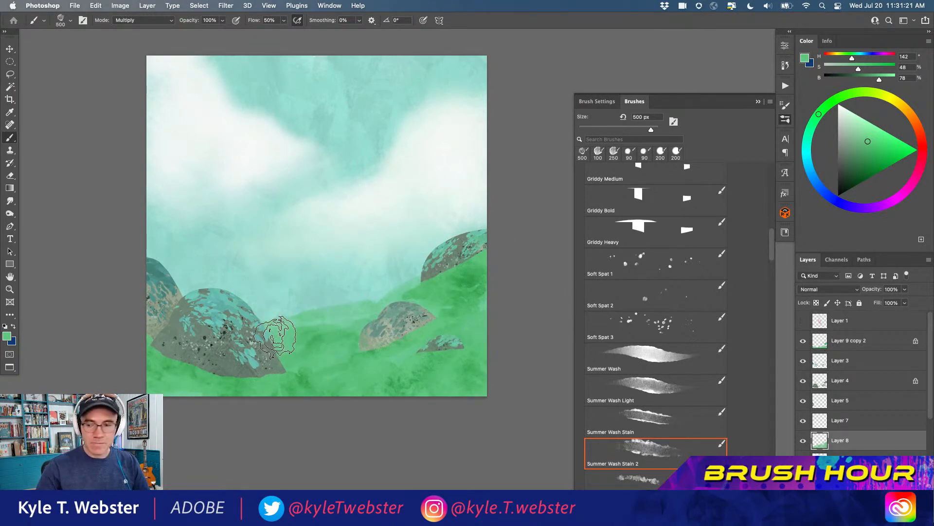
{"action": "key", "text": "l"}
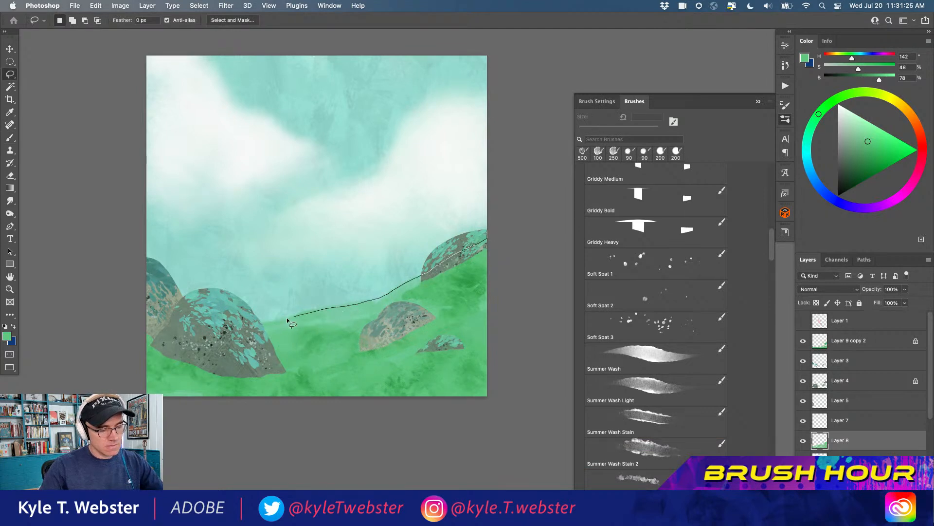
{"action": "left_click_drag", "start_coordinate": [506, 410], "coordinate": [505, 410]}
Paint green Summer Wash Stain 2 texture along the back hill's ridge inside the selection and deselect
{"action": "key", "text": "b"}
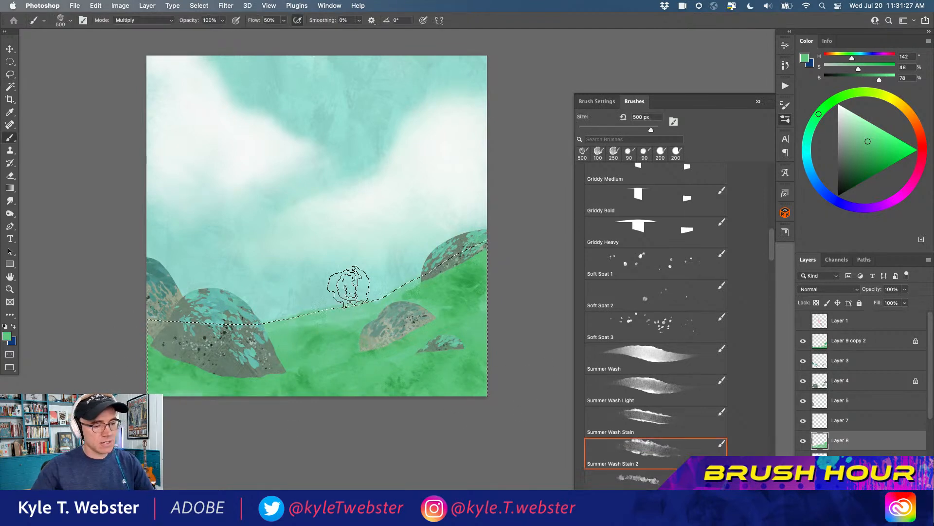
{"action": "mouse_move", "coordinate": [321, 304]}
{"action": "left_mouse_down"}
{"action": "mouse_move", "coordinate": [329, 325]}
{"action": "mouse_move", "coordinate": [276, 360]}
{"action": "mouse_move", "coordinate": [310, 362]}
{"action": "mouse_move", "coordinate": [283, 320]}
{"action": "mouse_move", "coordinate": [321, 372]}
{"action": "mouse_move", "coordinate": [315, 297]}
{"action": "mouse_move", "coordinate": [369, 311]}
{"action": "mouse_move", "coordinate": [408, 278]}
{"action": "left_mouse_up"}
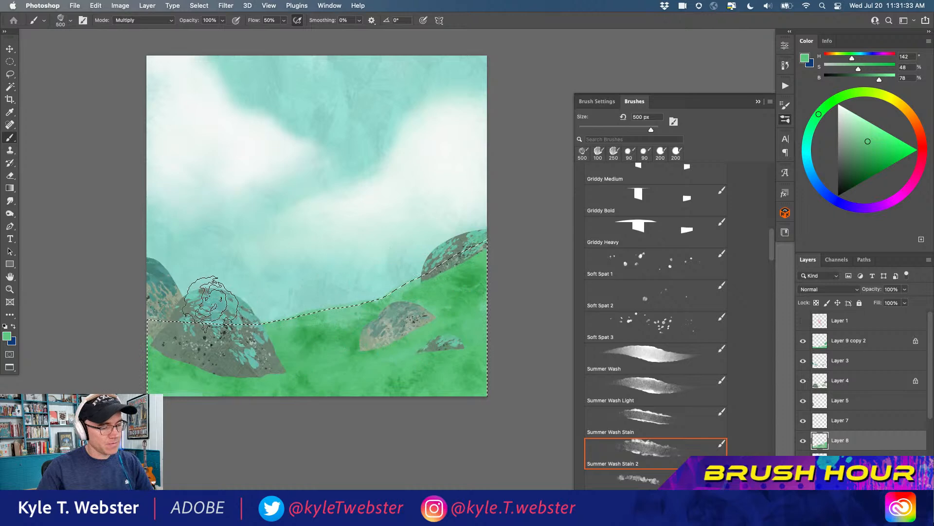
{"action": "key", "text": "super+d"}
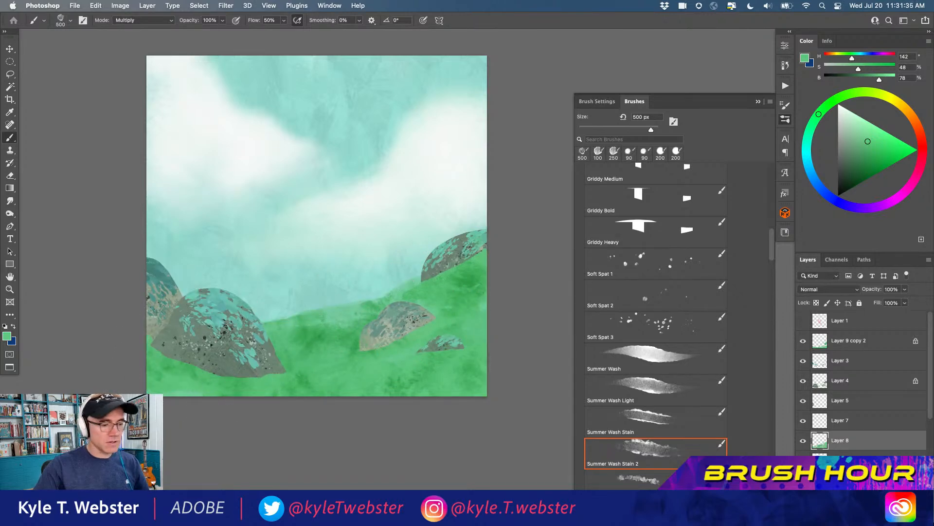
Examine the hillside's green stain texture around the bushes up close and in the full composition
{"action": "left_click_drag", "start_coordinate": [291, 378], "coordinate": [313, 386]}
{"action": "left_click_drag", "start_coordinate": [355, 363], "coordinate": [229, 374]}
{"action": "left_click", "coordinate": [279, 371], "text": "super"}
{"action": "left_click_drag", "start_coordinate": [280, 371], "coordinate": [249, 380]}
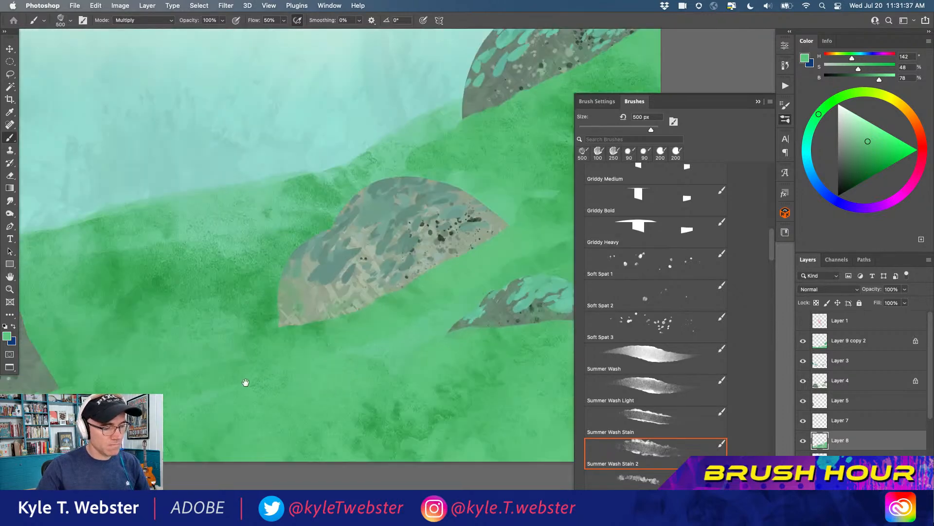
{"action": "left_click", "coordinate": [266, 386], "text": "alt"}
{"action": "left_click", "coordinate": [258, 386], "text": "alt"}
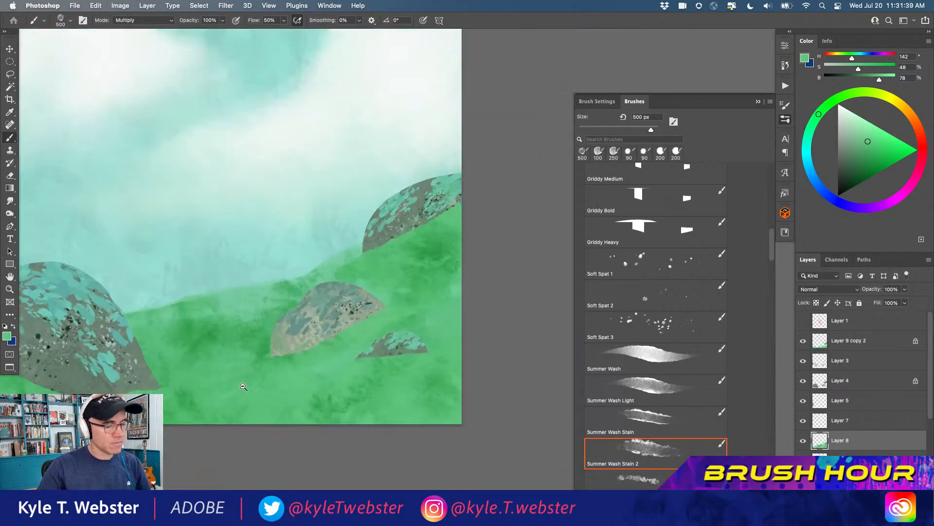
{"action": "left_click", "coordinate": [220, 389], "text": "alt"}
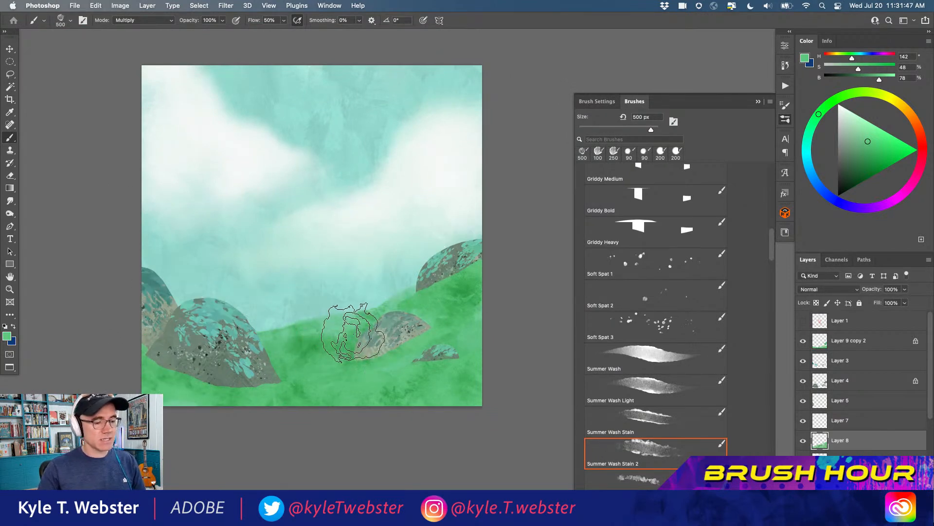
{"action": "scroll", "coordinate": [331, 316], "scroll_direction": "down", "scroll_amount": 2}
Lasso the middle bush on Layer 4, brighten its base color with Curves and deselect
{"action": "key", "text": "l"}
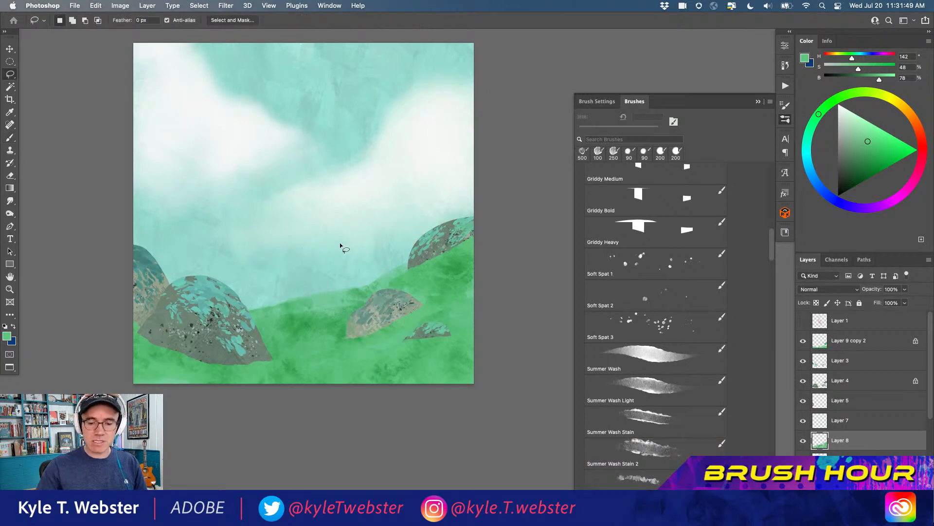
{"action": "scroll", "coordinate": [417, 265], "scroll_direction": "right", "scroll_amount": 5}
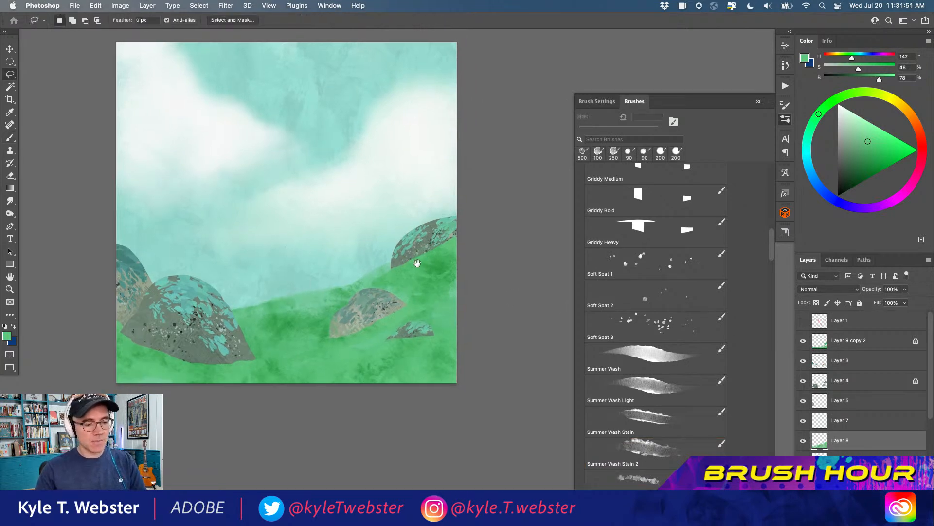
{"action": "left_click", "coordinate": [821, 379]}
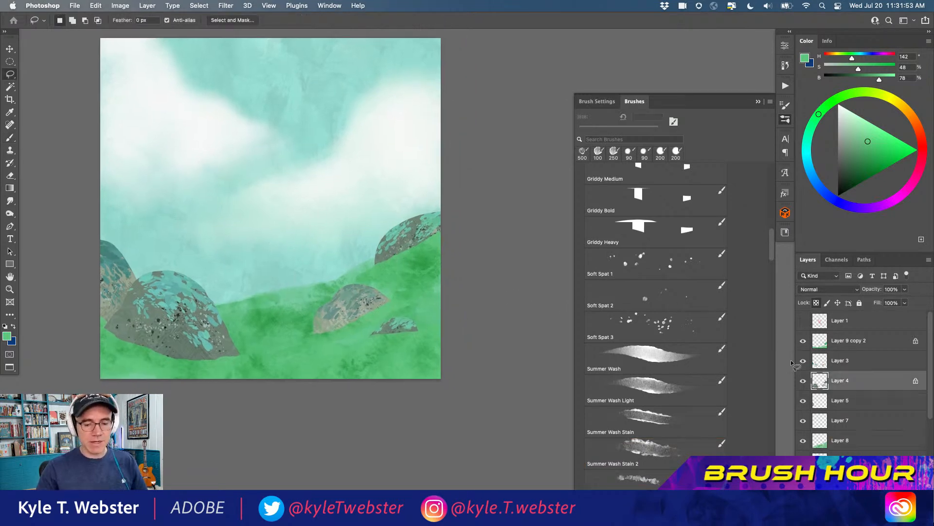
{"action": "scroll", "coordinate": [275, 352], "scroll_direction": "left", "scroll_amount": 3}
{"action": "scroll", "coordinate": [275, 353], "scroll_direction": "up", "scroll_amount": 2}
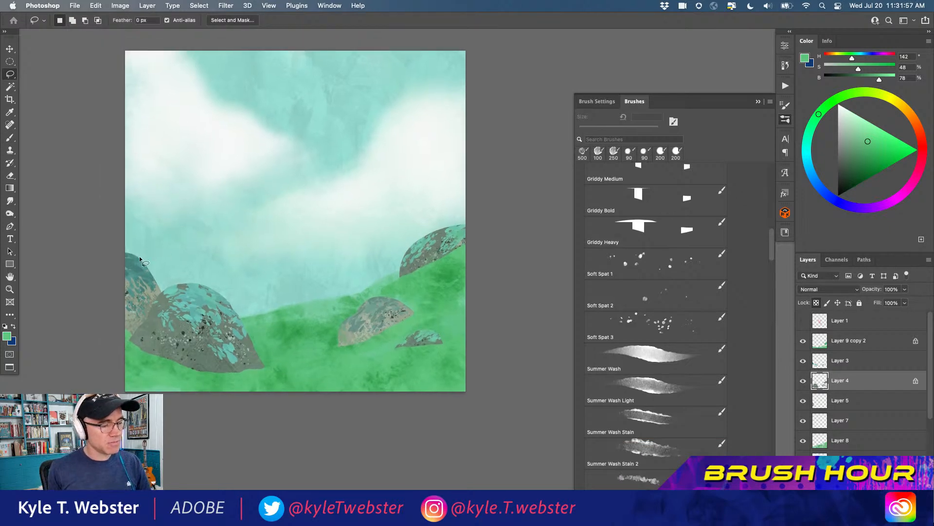
{"action": "left_click_drag", "start_coordinate": [435, 301], "coordinate": [79, 79]}
{"action": "key", "text": "super+m"}
{"action": "left_click_drag", "start_coordinate": [137, 196], "coordinate": [141, 154]}
{"action": "left_click", "coordinate": [335, 96]}
{"action": "key", "text": "super+d"}
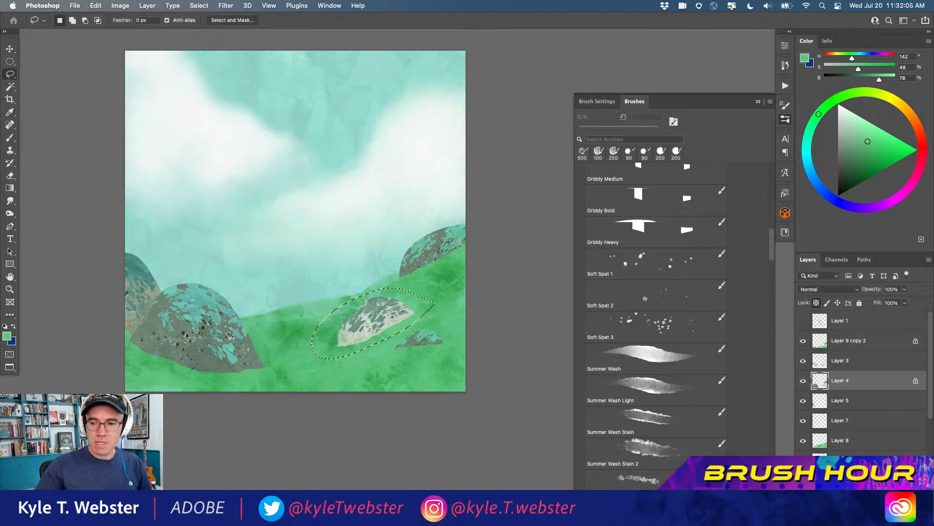
Lasso the large lower-left bush on Layer 4, darken it slightly with Curves and deselect
{"action": "mouse_move", "coordinate": [259, 335]}
{"action": "left_mouse_down"}
{"action": "mouse_move", "coordinate": [217, 280]}
{"action": "mouse_move", "coordinate": [146, 243]}
{"action": "mouse_move", "coordinate": [113, 245]}
{"action": "mouse_move", "coordinate": [107, 349]}
{"action": "left_mouse_up"}
{"action": "left_click_drag", "start_coordinate": [273, 352], "coordinate": [273, 353]}
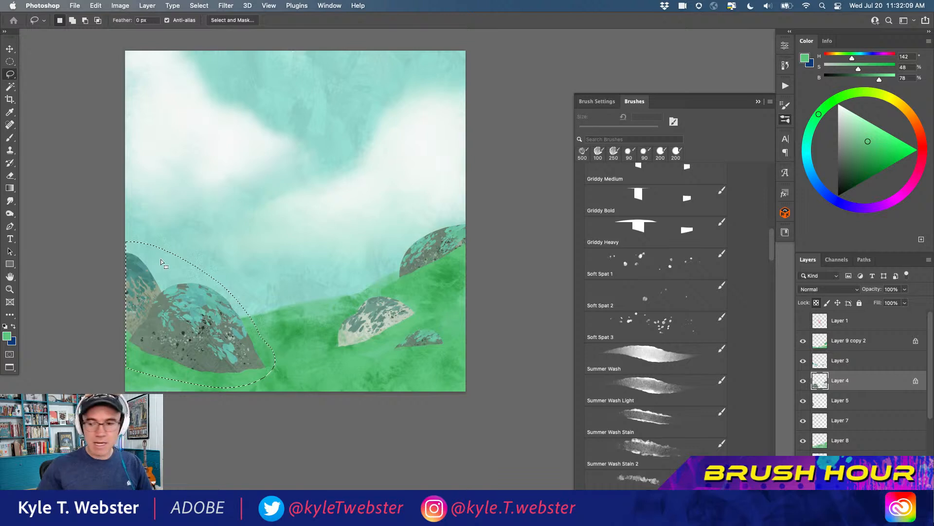
{"action": "key", "text": "super+m"}
{"action": "left_click_drag", "start_coordinate": [141, 193], "coordinate": [143, 199]}
{"action": "left_click", "coordinate": [327, 96]}
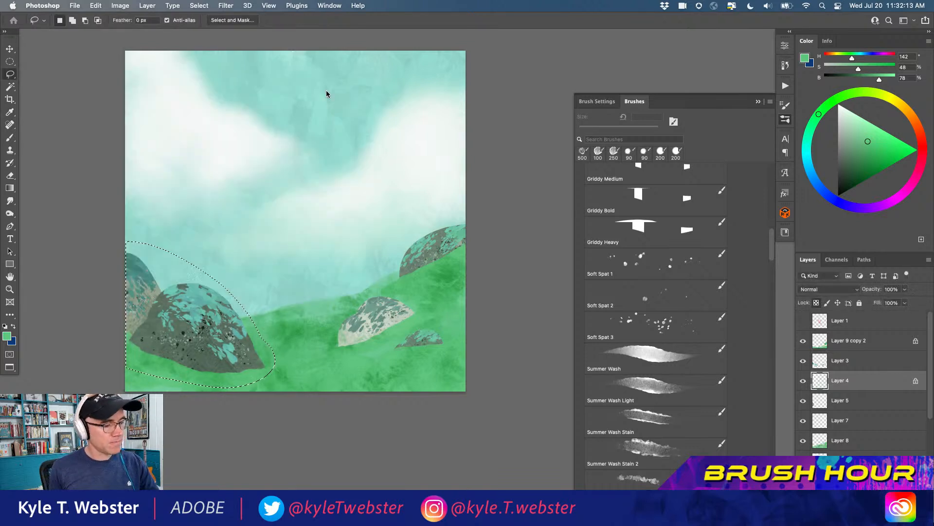
{"action": "key", "text": "super+d"}
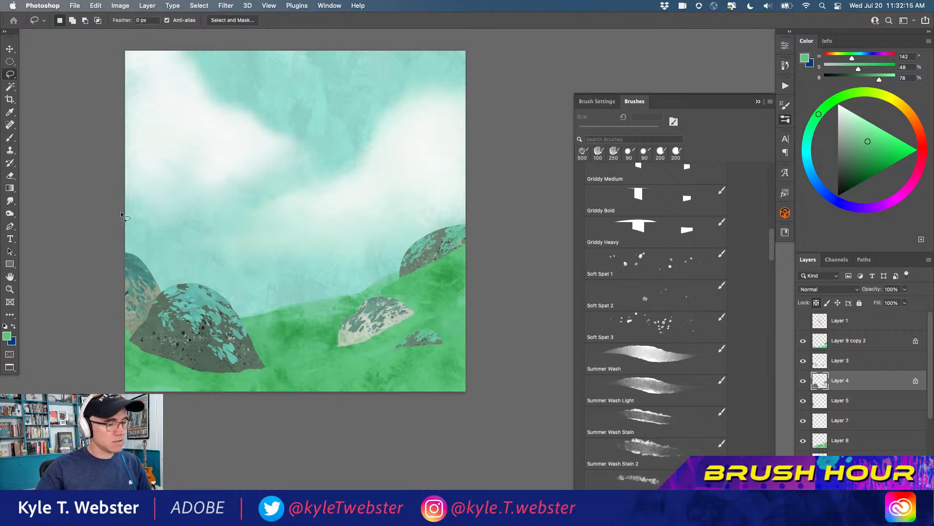
Lasso the far-left bush and brighten it on Layer 5 with a Curves point at input 98, output 133
{"action": "mouse_move", "coordinate": [122, 212]}
{"action": "left_mouse_down"}
{"action": "mouse_move", "coordinate": [172, 293]}
{"action": "mouse_move", "coordinate": [136, 246]}
{"action": "mouse_move", "coordinate": [101, 305]}
{"action": "left_mouse_up"}
{"action": "left_click_drag", "start_coordinate": [158, 339], "coordinate": [127, 339]}
{"action": "left_click", "coordinate": [819, 399]}
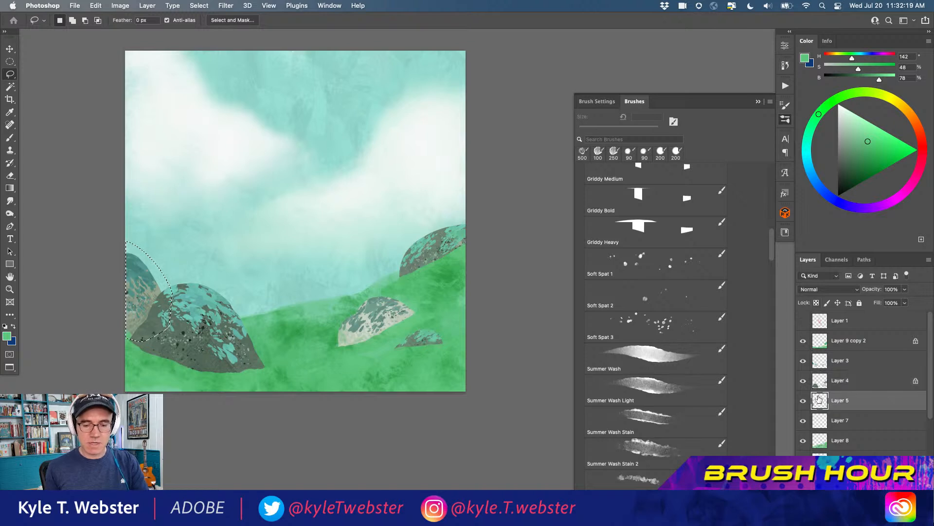
{"action": "key", "text": "super+m"}
{"action": "left_click_drag", "start_coordinate": [147, 177], "coordinate": [135, 181]}
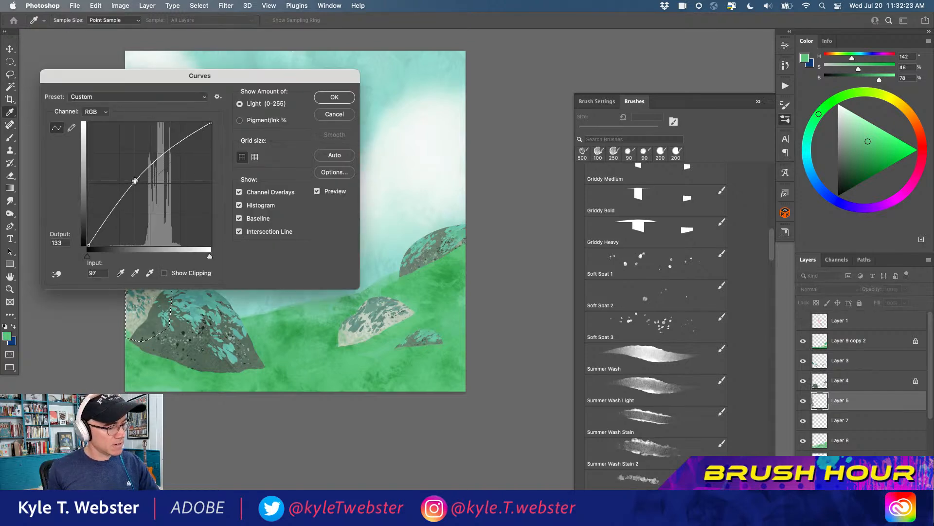
{"action": "left_click", "coordinate": [331, 98]}
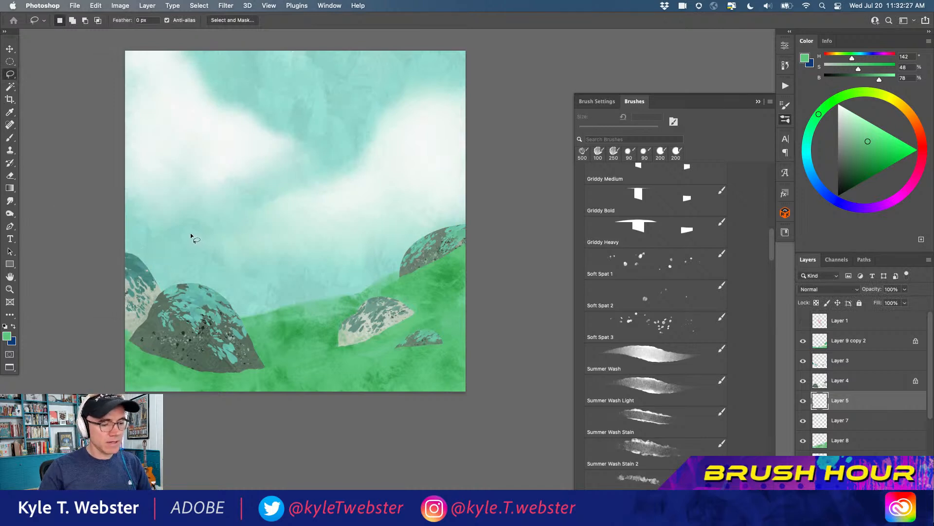
Lasso the small bush low on the slope and darken it slightly on Layer 4 with Curves
{"action": "left_click_drag", "start_coordinate": [200, 346], "coordinate": [226, 358]}
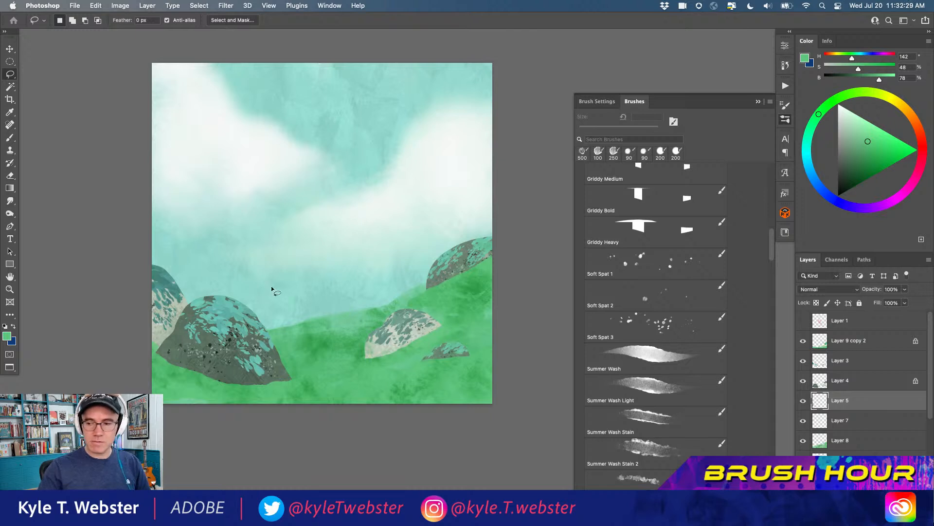
{"action": "left_click_drag", "start_coordinate": [487, 354], "coordinate": [455, 334]}
{"action": "left_click", "coordinate": [820, 381]}
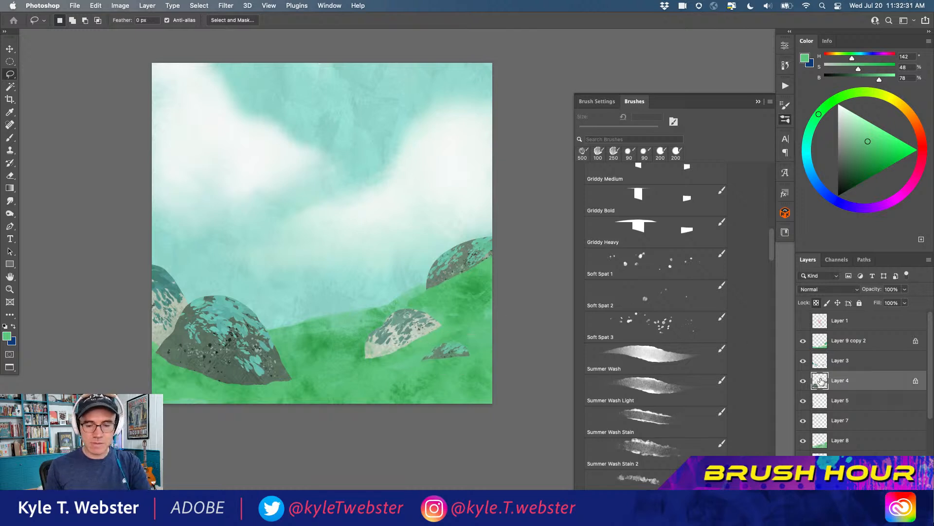
{"action": "key", "text": "super+m"}
{"action": "left_click_drag", "start_coordinate": [149, 184], "coordinate": [150, 191]}
{"action": "left_click", "coordinate": [328, 100]}
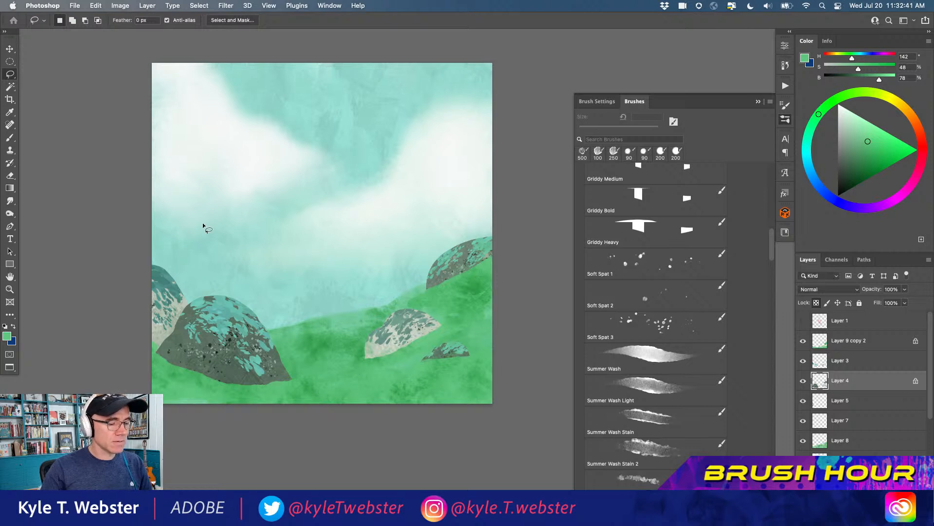
Lasso the middle bush's leaf marks on Layer 3 and brighten them with a Curves point at input 77, output 162
{"action": "scroll", "coordinate": [361, 366], "scroll_direction": "up", "scroll_amount": 3}
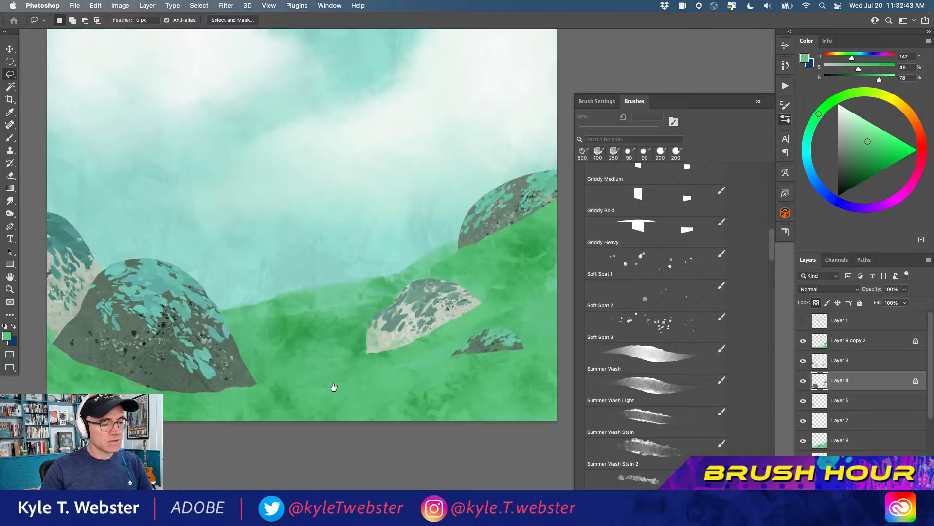
{"action": "left_click", "coordinate": [820, 360]}
{"action": "left_click_drag", "start_coordinate": [427, 271], "coordinate": [404, 275]}
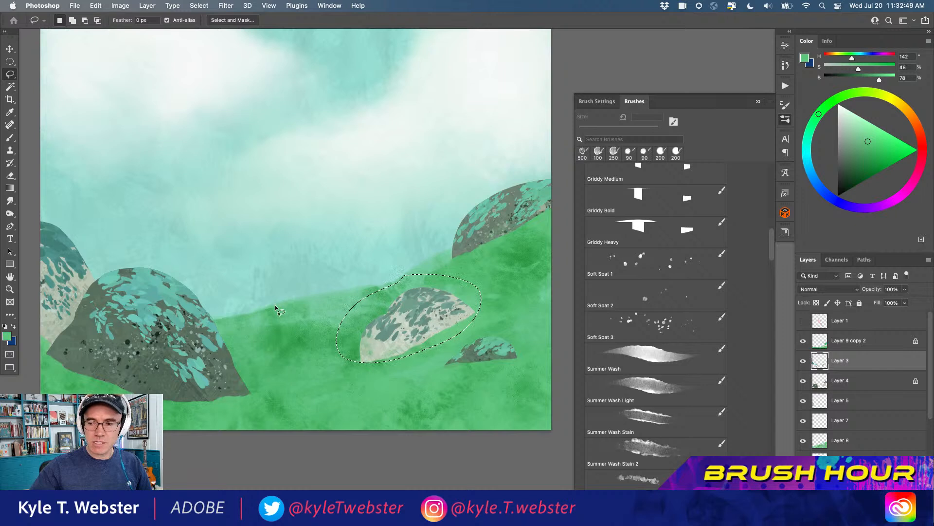
{"action": "key", "text": "super+m"}
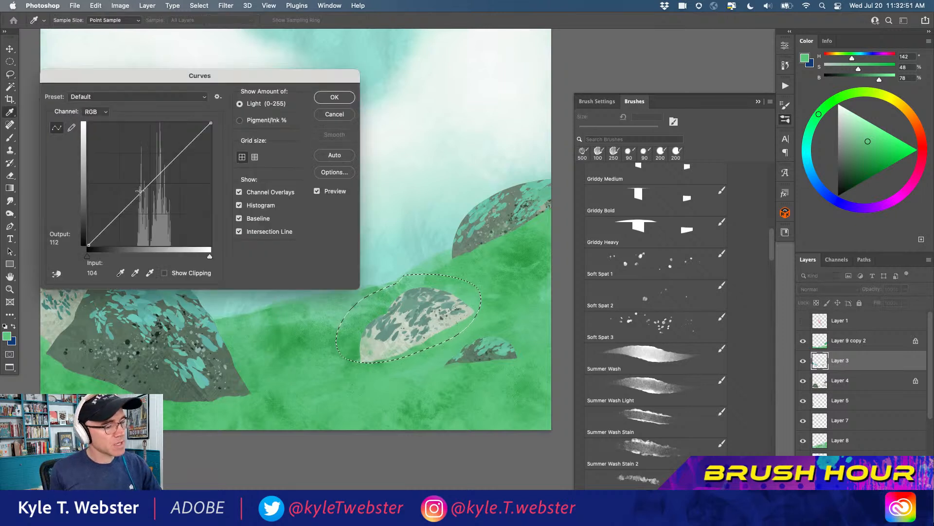
{"action": "left_click_drag", "start_coordinate": [140, 190], "coordinate": [126, 168]}
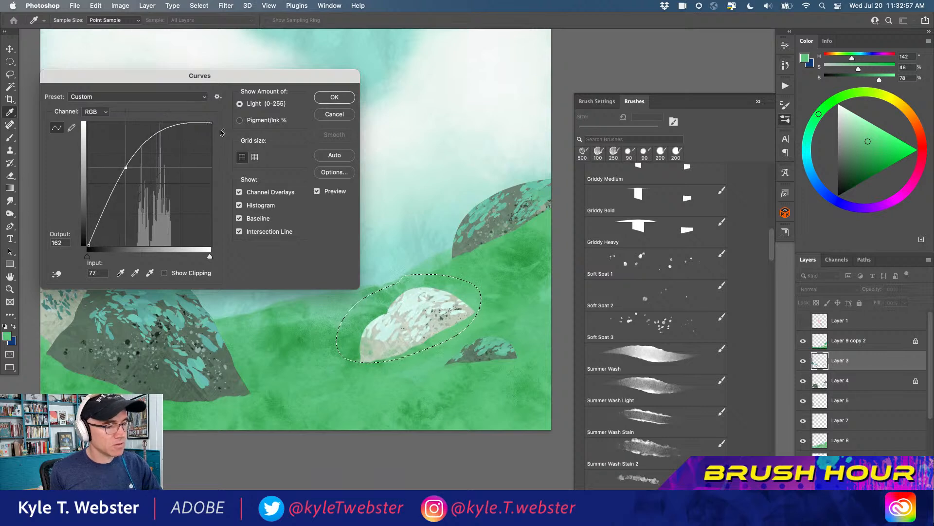
{"action": "left_click", "coordinate": [335, 97]}
{"action": "left_click", "coordinate": [230, 384], "text": "alt"}
{"action": "left_click", "coordinate": [230, 384], "text": "alt"}
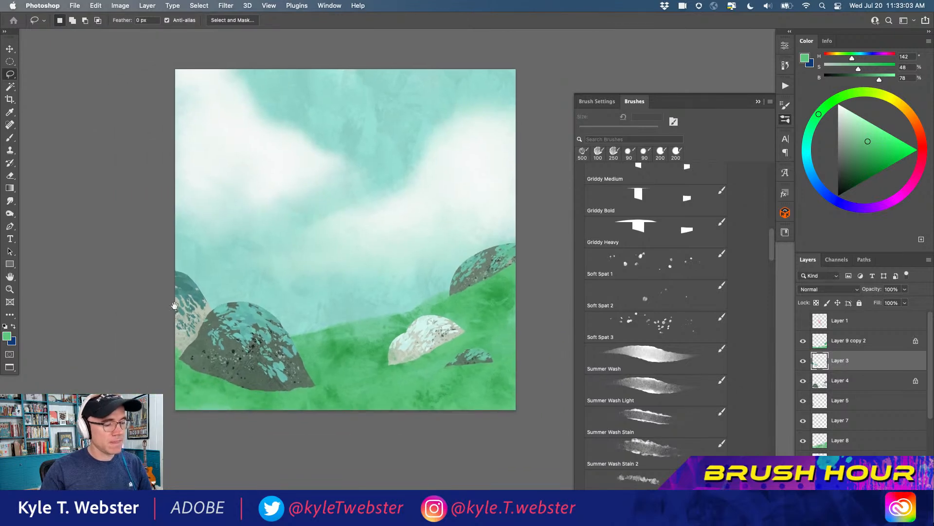
Sample the pale mint from the middle bush for the brush and load the far-left bush's Layer 5 outline as a selection
{"action": "key", "text": "b"}
{"action": "left_click", "coordinate": [432, 323], "text": "alt"}
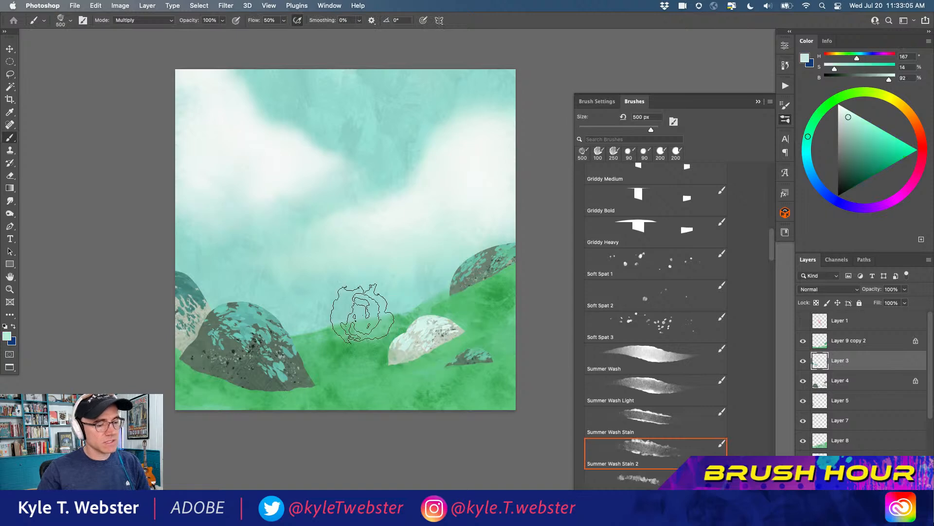
{"action": "scroll", "coordinate": [243, 336], "scroll_direction": "up", "scroll_amount": 5}
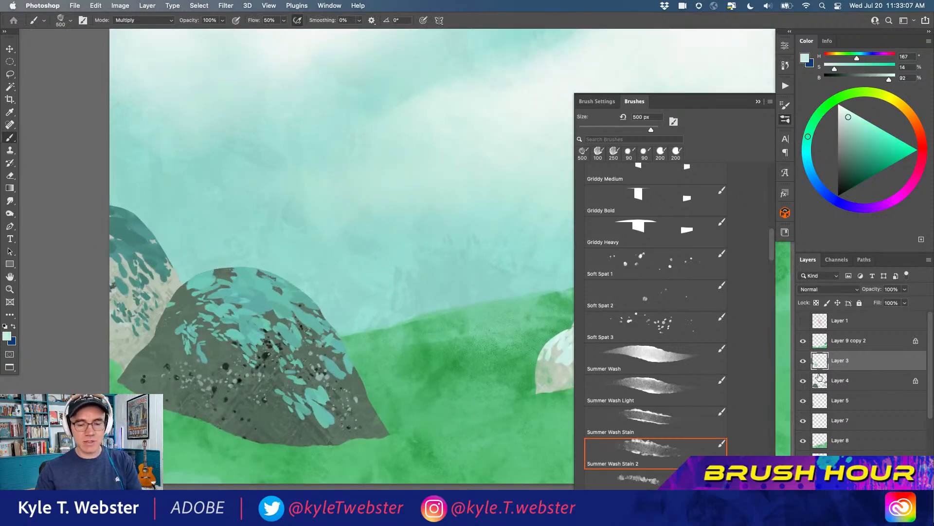
{"action": "left_click", "coordinate": [820, 382]}
{"action": "left_click", "coordinate": [818, 397], "text": "super"}
{"action": "left_click_drag", "start_coordinate": [141, 248], "coordinate": [227, 261]}
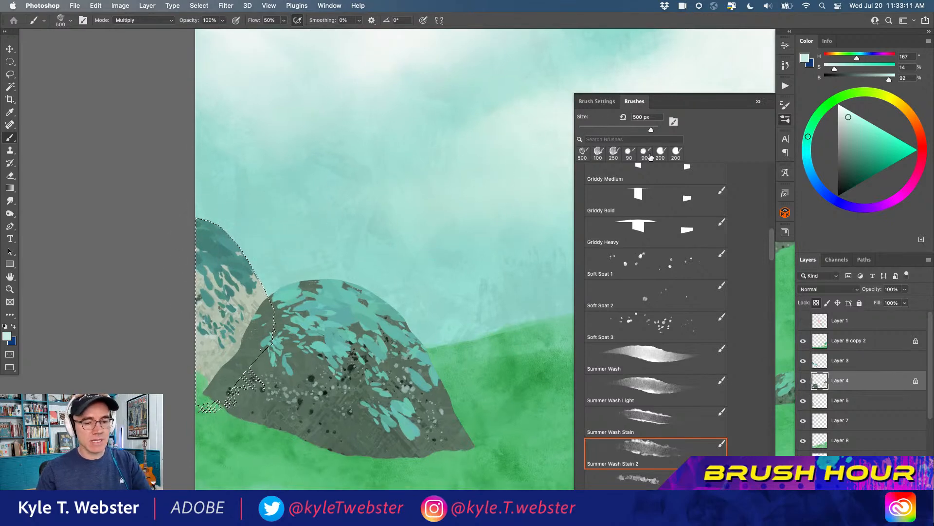
Dab pale mint leaf marks over the top of the far-left bush on Layer 3 with a brush reduced to 50 px
{"action": "scroll", "coordinate": [629, 187], "scroll_direction": "up", "scroll_amount": 5}
{"action": "scroll", "coordinate": [630, 187], "scroll_direction": "down", "scroll_amount": 1}
{"action": "left_click", "coordinate": [647, 324]}
{"action": "key", "text": "bracketleft"}
{"action": "key", "text": "bracketleft"}
{"action": "key", "text": "bracketleft"}
{"action": "key", "text": "bracketleft"}
{"action": "key", "text": "bracketleft"}
{"action": "key", "text": "bracketleft"}
{"action": "key", "text": "bracketleft"}
{"action": "key", "text": "bracketleft"}
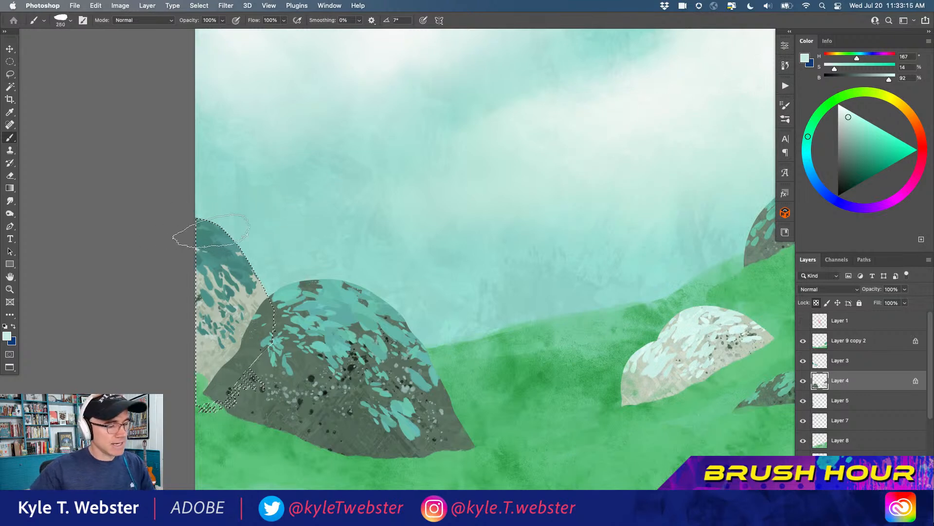
{"action": "key", "text": "bracketleft"}
{"action": "key", "text": "bracketleft"}
{"action": "key", "text": "bracketleft"}
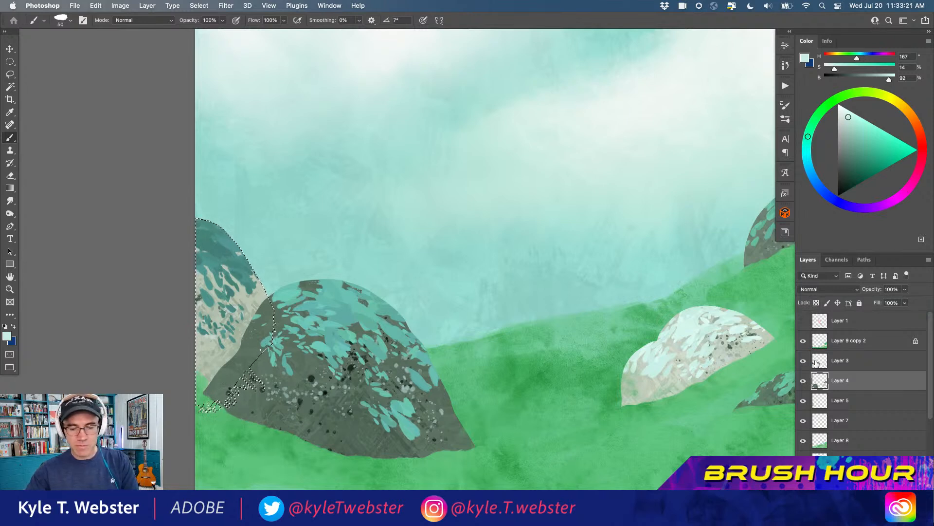
{"action": "left_click", "coordinate": [813, 361]}
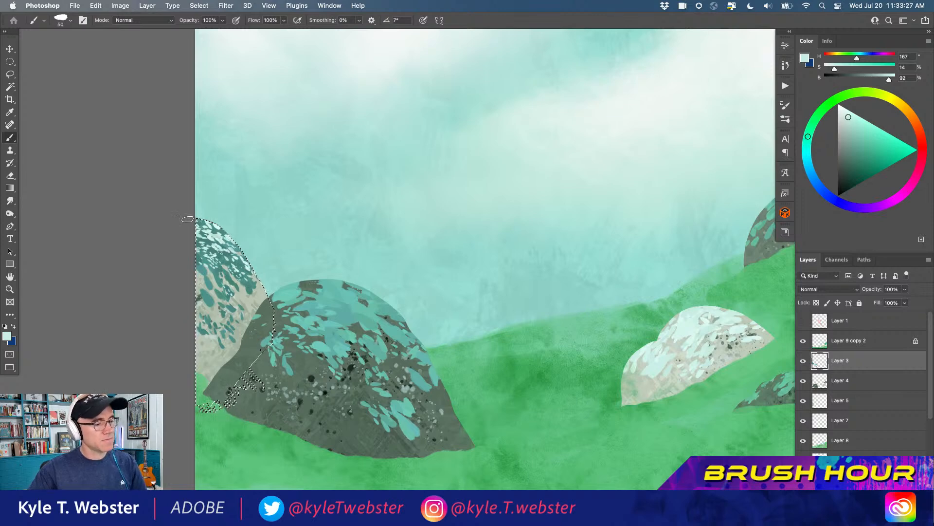
Deselect, lock Layer 3's transparent pixels and touch pale mint onto the leaf marks of the small bush and the far-right bush
{"action": "key", "text": "super+minus"}
{"action": "key", "text": "super+minus"}
{"action": "left_click_drag", "start_coordinate": [214, 376], "coordinate": [195, 336]}
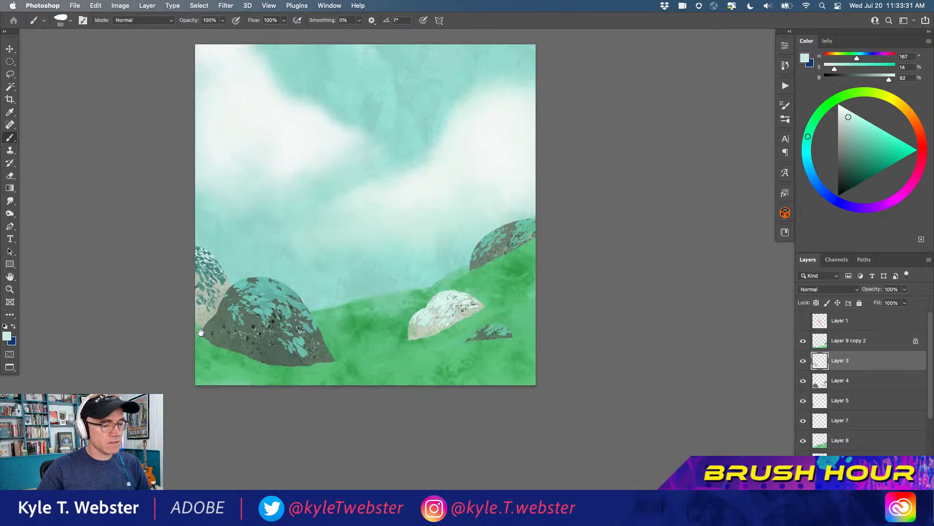
{"action": "key", "text": "super+plus"}
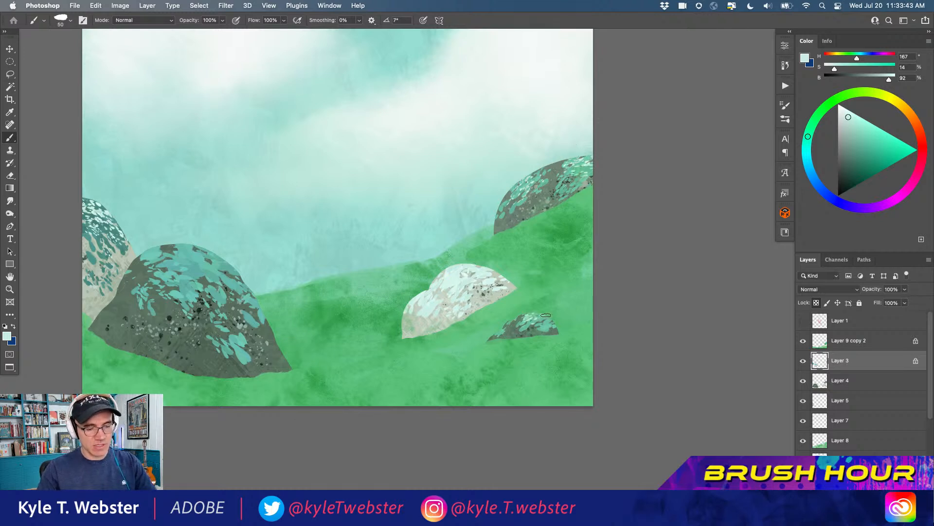
{"action": "left_click", "coordinate": [350, 337], "text": "alt"}
{"action": "left_click_drag", "start_coordinate": [319, 357], "coordinate": [393, 380]}
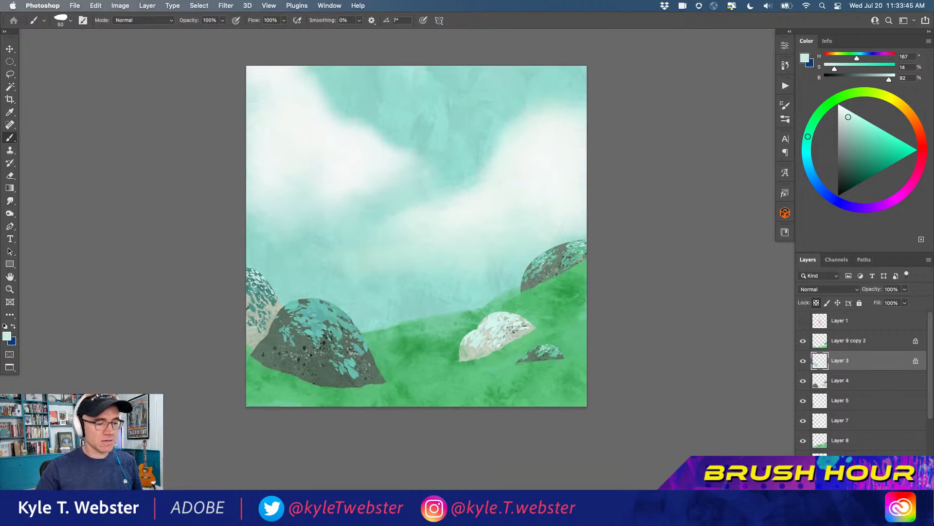
{"action": "left_click_drag", "start_coordinate": [290, 329], "coordinate": [247, 319]}
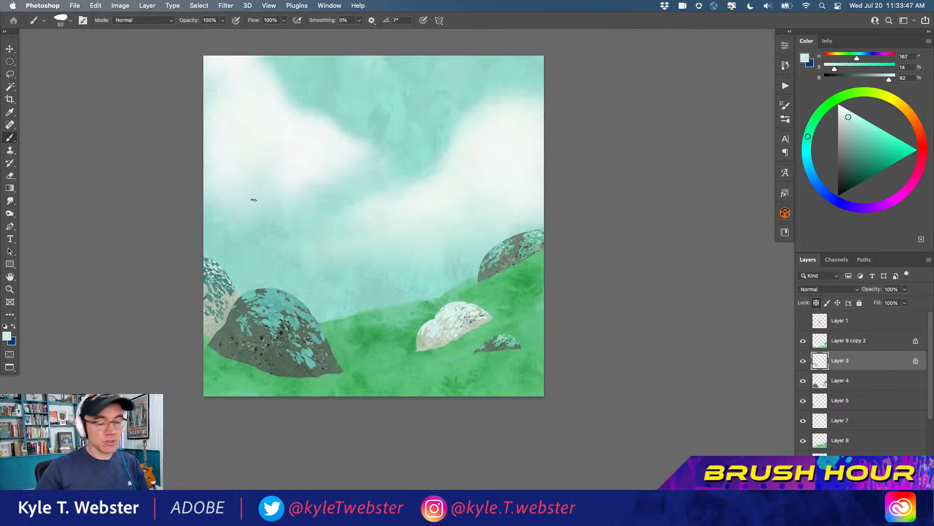
Choose the Busy Brush from the brush library for painting grass
{"action": "left_click", "coordinate": [785, 119]}
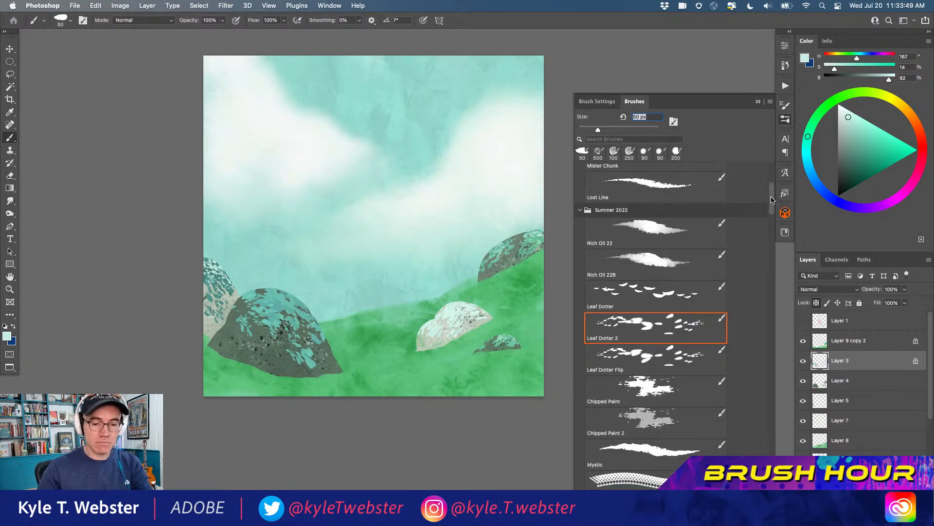
{"action": "scroll", "coordinate": [601, 245], "scroll_direction": "down", "scroll_amount": 10}
{"action": "scroll", "coordinate": [602, 245], "scroll_direction": "down", "scroll_amount": 15}
{"action": "scroll", "coordinate": [593, 285], "scroll_direction": "down", "scroll_amount": 6}
{"action": "scroll", "coordinate": [590, 297], "scroll_direction": "down", "scroll_amount": 4}
{"action": "left_click", "coordinate": [640, 292]}
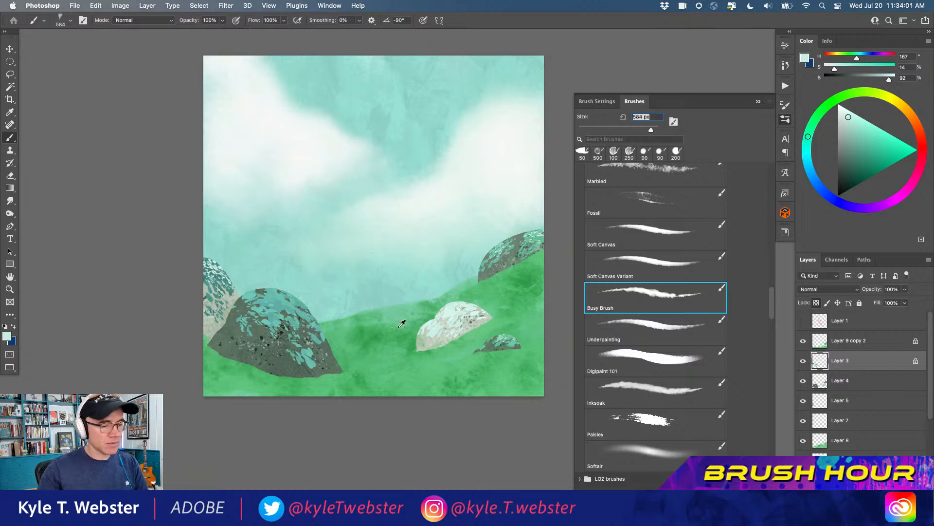
Sample the hillside's mid green and add a new layer above Layer 9 copy 2
{"action": "left_click", "coordinate": [428, 317], "text": "alt"}
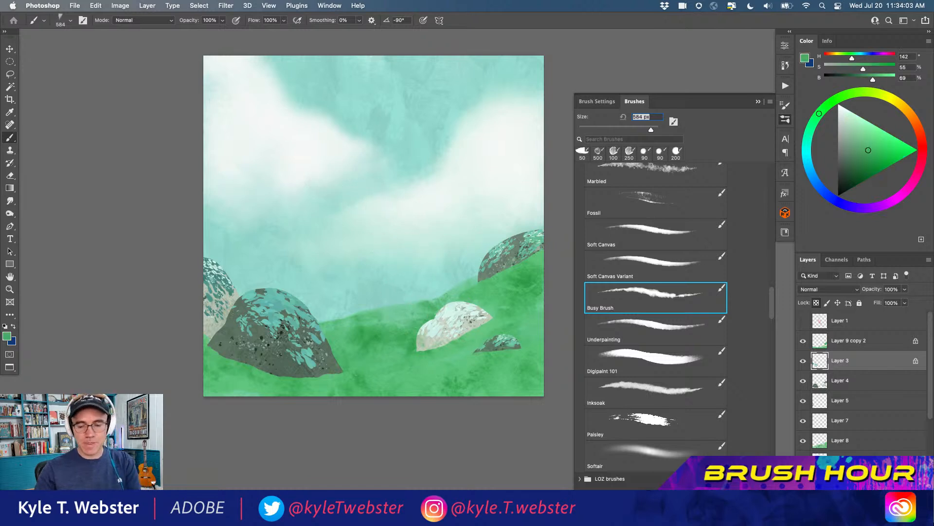
{"action": "left_click", "coordinate": [822, 342]}
{"action": "key", "text": "super+shift+alt+n"}
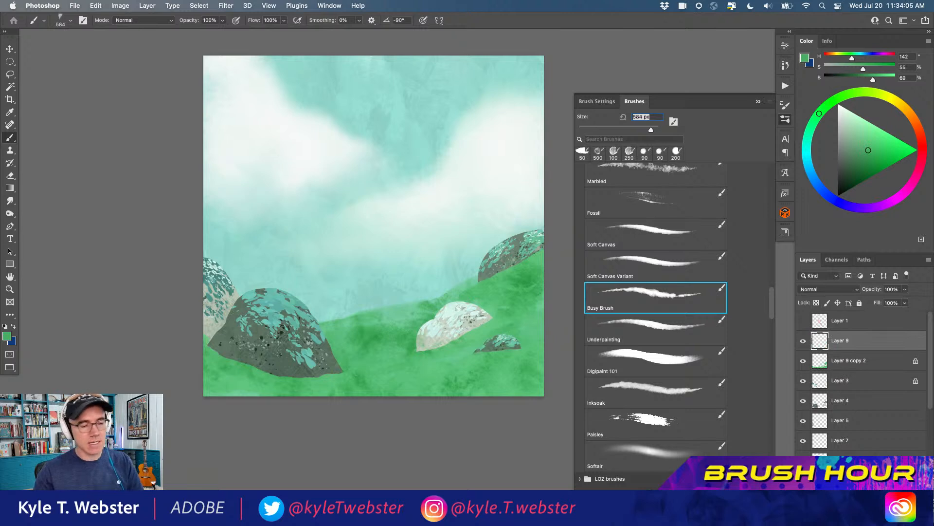
{"action": "left_click_drag", "start_coordinate": [415, 242], "coordinate": [296, 120]}
{"action": "mouse_move", "coordinate": [359, 233]}
{"action": "left_mouse_down"}
{"action": "mouse_move", "coordinate": [296, 156]}
{"action": "mouse_move", "coordinate": [295, 225]}
{"action": "mouse_move", "coordinate": [380, 147]}
{"action": "mouse_move", "coordinate": [403, 181]}
{"action": "mouse_move", "coordinate": [454, 123]}
{"action": "mouse_move", "coordinate": [344, 96]}
{"action": "mouse_move", "coordinate": [434, 87]}
{"action": "mouse_move", "coordinate": [474, 124]}
{"action": "mouse_move", "coordinate": [467, 175]}
{"action": "mouse_move", "coordinate": [492, 155]}
{"action": "mouse_move", "coordinate": [507, 163]}
{"action": "mouse_move", "coordinate": [488, 110]}
{"action": "mouse_move", "coordinate": [525, 92]}
{"action": "mouse_move", "coordinate": [468, 135]}
{"action": "mouse_move", "coordinate": [434, 200]}
{"action": "mouse_move", "coordinate": [490, 117]}
{"action": "mouse_move", "coordinate": [426, 232]}
{"action": "mouse_move", "coordinate": [410, 103]}
{"action": "mouse_move", "coordinate": [426, 118]}
{"action": "mouse_move", "coordinate": [407, 81]}
{"action": "mouse_move", "coordinate": [407, 238]}
{"action": "mouse_move", "coordinate": [401, 203]}
{"action": "mouse_move", "coordinate": [359, 174]}
{"action": "mouse_move", "coordinate": [351, 144]}
{"action": "mouse_move", "coordinate": [363, 130]}
{"action": "mouse_move", "coordinate": [380, 231]}
{"action": "mouse_move", "coordinate": [315, 122]}
{"action": "mouse_move", "coordinate": [332, 113]}
{"action": "mouse_move", "coordinate": [356, 124]}
{"action": "mouse_move", "coordinate": [373, 185]}
{"action": "mouse_move", "coordinate": [347, 203]}
{"action": "mouse_move", "coordinate": [333, 266]}
{"action": "mouse_move", "coordinate": [316, 277]}
{"action": "left_mouse_up"}
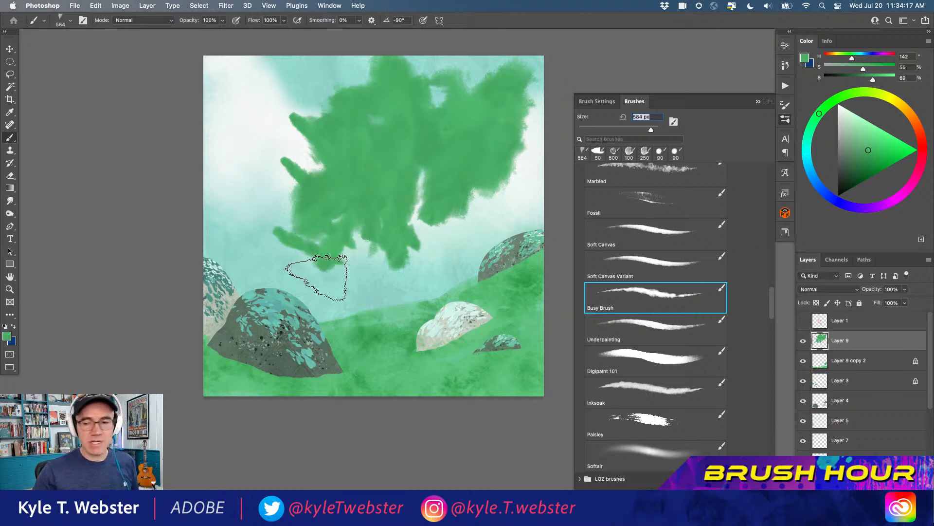
{"action": "key", "text": "super+a"}
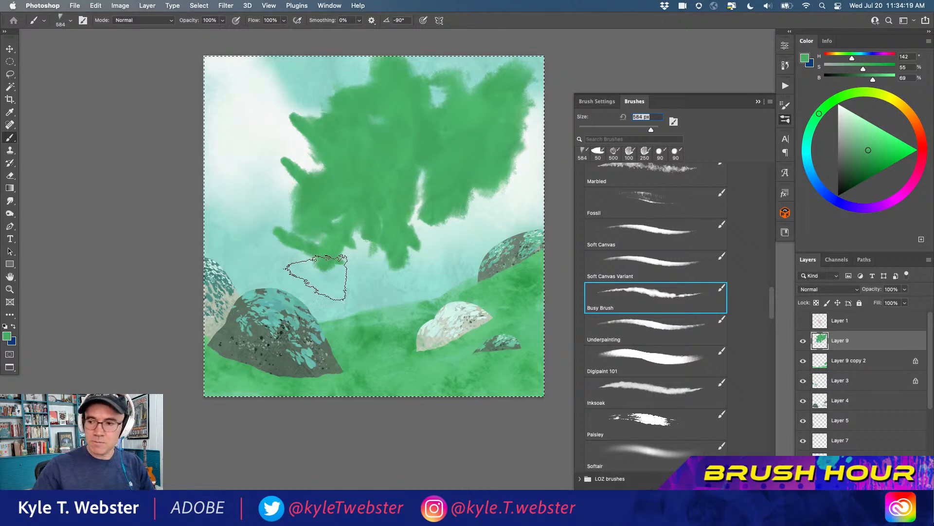
{"action": "key", "text": "BackSpace"}
{"action": "key", "text": "super+d"}
Reduce the brush to 70 px and paint the first slanted grass blades on the hill crest beside the middle bush
{"action": "key", "text": "bracketleft"}
{"action": "key", "text": "bracketleft"}
{"action": "key", "text": "bracketleft"}
{"action": "key", "text": "bracketleft"}
{"action": "key", "text": "bracketleft"}
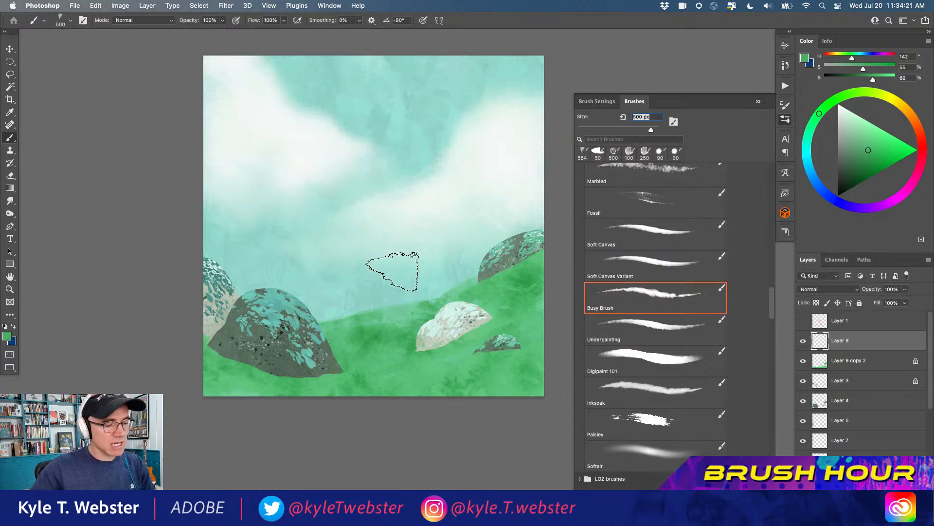
{"action": "left_click_drag", "start_coordinate": [374, 303], "coordinate": [348, 276]}
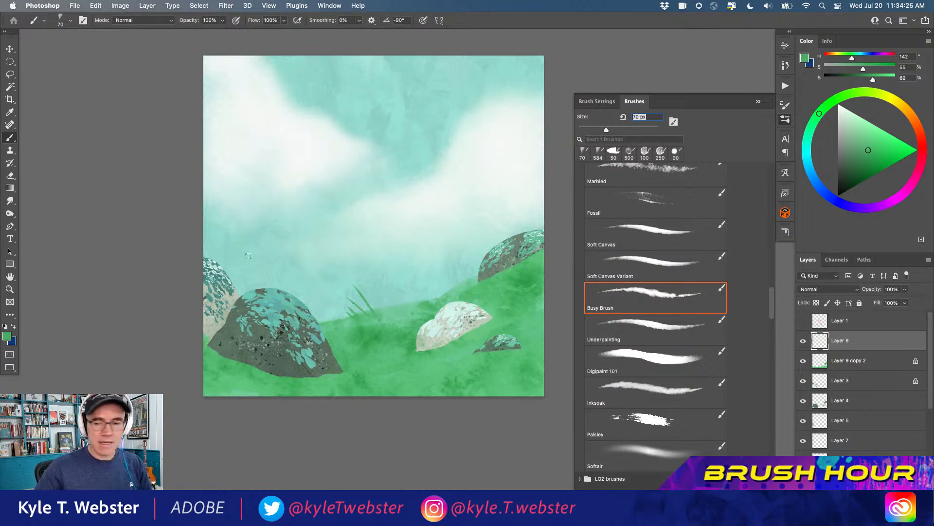
{"action": "left_click", "coordinate": [373, 321], "text": "super"}
{"action": "left_click", "coordinate": [372, 320], "text": "super"}
{"action": "left_click", "coordinate": [356, 323], "text": "super"}
{"action": "left_click", "coordinate": [339, 287], "text": "super"}
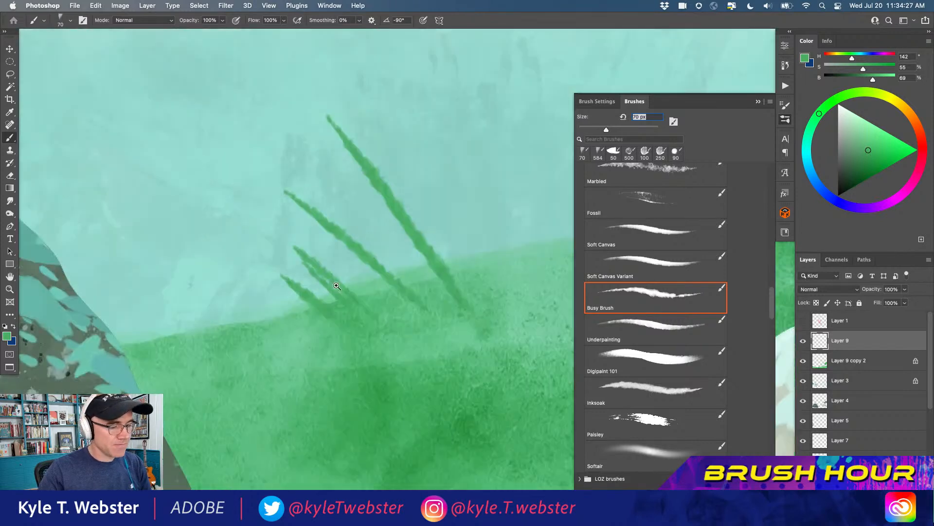
{"action": "left_click_drag", "start_coordinate": [334, 291], "coordinate": [303, 308]}
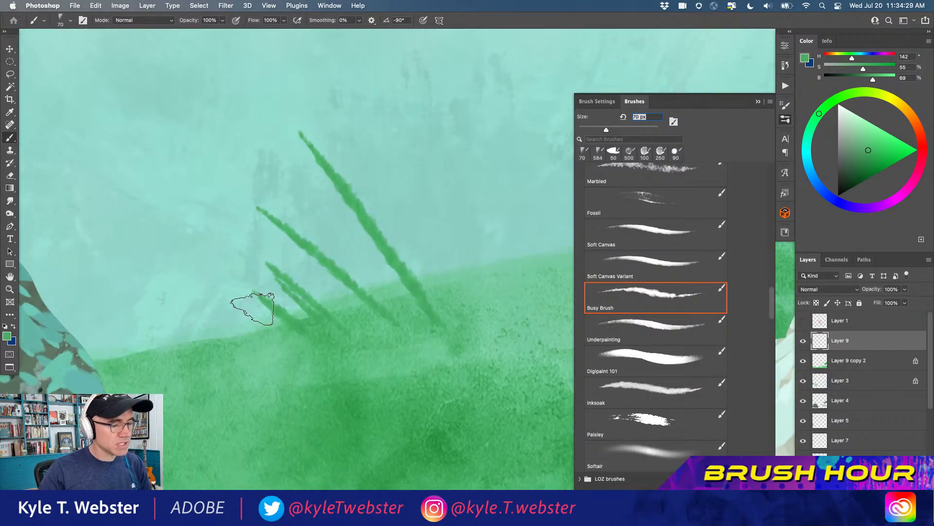
{"action": "left_click", "coordinate": [246, 328], "text": "alt"}
{"action": "left_click", "coordinate": [246, 329], "text": "alt"}
{"action": "mouse_move", "coordinate": [220, 336]}
{"action": "left_mouse_down"}
{"action": "mouse_move", "coordinate": [249, 322]}
{"action": "mouse_move", "coordinate": [228, 302]}
{"action": "mouse_move", "coordinate": [254, 284]}
{"action": "left_mouse_up"}
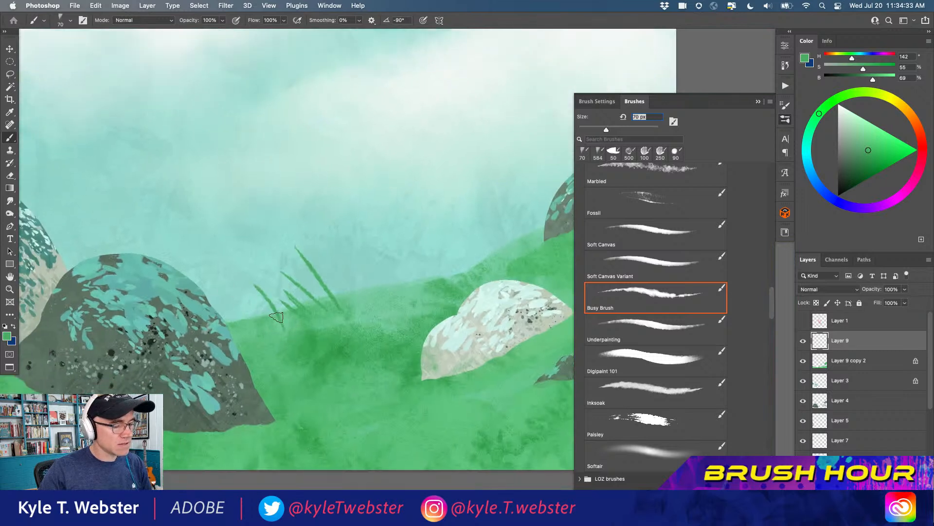
Add more grass blades of varied length along the crest between the middle bush and the white bush
{"action": "left_click_drag", "start_coordinate": [263, 320], "coordinate": [223, 275]}
{"action": "mouse_move", "coordinate": [251, 318]}
{"action": "left_mouse_down"}
{"action": "mouse_move", "coordinate": [226, 291]}
{"action": "mouse_move", "coordinate": [227, 304]}
{"action": "left_mouse_up"}
{"action": "left_click_drag", "start_coordinate": [257, 336], "coordinate": [226, 313]}
{"action": "left_click_drag", "start_coordinate": [370, 324], "coordinate": [342, 267]}
{"action": "left_click_drag", "start_coordinate": [362, 307], "coordinate": [327, 263]}
{"action": "mouse_move", "coordinate": [331, 321]}
{"action": "left_mouse_down"}
{"action": "mouse_move", "coordinate": [299, 289]}
{"action": "mouse_move", "coordinate": [338, 264]}
{"action": "left_mouse_up"}
{"action": "scroll", "coordinate": [299, 289], "scroll_direction": "right", "scroll_amount": 5}
{"action": "scroll", "coordinate": [299, 288], "scroll_direction": "down", "scroll_amount": 2}
{"action": "left_click_drag", "start_coordinate": [350, 290], "coordinate": [346, 252]}
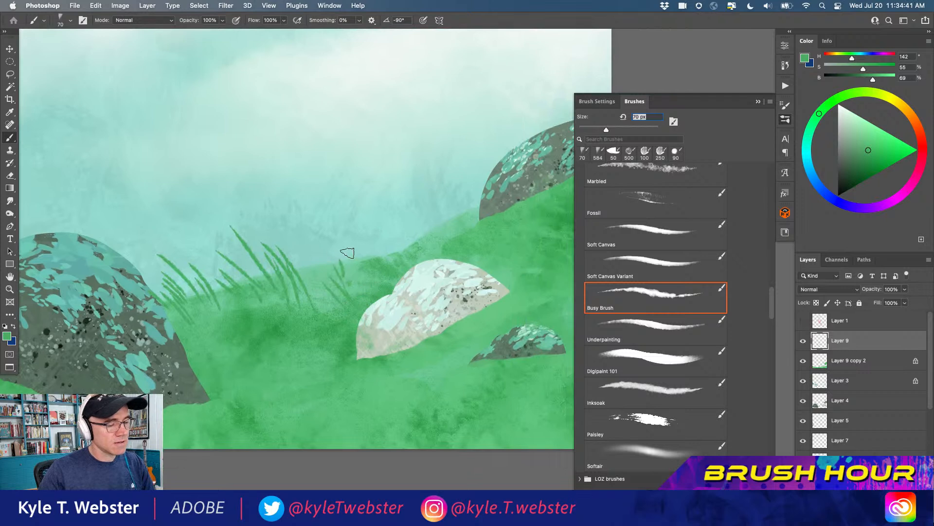
Paint upward-leaning grass blades along the ridge from behind the white bush up to the far-right bush
{"action": "left_click_drag", "start_coordinate": [395, 271], "coordinate": [405, 236]}
{"action": "left_click_drag", "start_coordinate": [412, 254], "coordinate": [429, 227]}
{"action": "mouse_move", "coordinate": [423, 248]}
{"action": "left_mouse_down"}
{"action": "mouse_move", "coordinate": [438, 211]}
{"action": "mouse_move", "coordinate": [443, 221]}
{"action": "mouse_move", "coordinate": [454, 204]}
{"action": "left_mouse_up"}
{"action": "mouse_move", "coordinate": [452, 246]}
{"action": "left_mouse_down"}
{"action": "mouse_move", "coordinate": [470, 180]}
{"action": "mouse_move", "coordinate": [483, 200]}
{"action": "left_mouse_up"}
{"action": "mouse_move", "coordinate": [478, 234]}
{"action": "left_mouse_down"}
{"action": "mouse_move", "coordinate": [489, 190]}
{"action": "mouse_move", "coordinate": [492, 196]}
{"action": "left_mouse_up"}
{"action": "left_click_drag", "start_coordinate": [497, 212], "coordinate": [515, 191]}
{"action": "left_click_drag", "start_coordinate": [446, 210], "coordinate": [321, 258]}
{"action": "left_click_drag", "start_coordinate": [405, 244], "coordinate": [414, 228]}
{"action": "left_click_drag", "start_coordinate": [416, 240], "coordinate": [427, 225]}
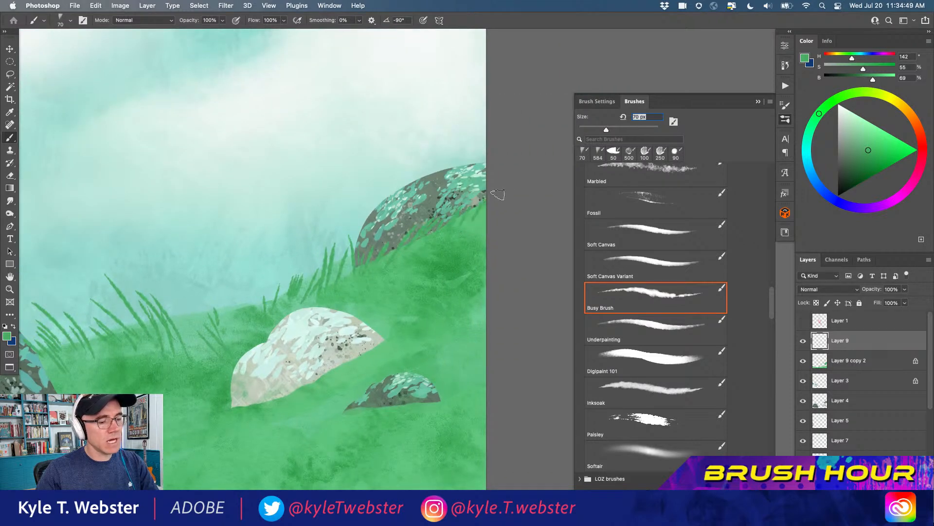
Brush green grass blades over the lower edge of the white bush, following its slope from end to end
{"action": "left_click_drag", "start_coordinate": [269, 302], "coordinate": [381, 145]}
{"action": "left_click_drag", "start_coordinate": [231, 255], "coordinate": [251, 284]}
{"action": "mouse_move", "coordinate": [404, 270]}
{"action": "left_mouse_down"}
{"action": "mouse_move", "coordinate": [419, 245]}
{"action": "mouse_move", "coordinate": [406, 250]}
{"action": "left_mouse_up"}
{"action": "mouse_move", "coordinate": [381, 291]}
{"action": "left_mouse_down"}
{"action": "mouse_move", "coordinate": [401, 253]}
{"action": "mouse_move", "coordinate": [393, 244]}
{"action": "left_mouse_up"}
{"action": "left_click_drag", "start_coordinate": [371, 275], "coordinate": [379, 260]}
{"action": "mouse_move", "coordinate": [365, 276]}
{"action": "left_mouse_down"}
{"action": "mouse_move", "coordinate": [402, 261]}
{"action": "mouse_move", "coordinate": [414, 278]}
{"action": "mouse_move", "coordinate": [439, 242]}
{"action": "left_mouse_up"}
{"action": "left_click_drag", "start_coordinate": [429, 266], "coordinate": [462, 227]}
{"action": "mouse_move", "coordinate": [455, 247]}
{"action": "left_mouse_down"}
{"action": "mouse_move", "coordinate": [465, 218]}
{"action": "mouse_move", "coordinate": [474, 243]}
{"action": "mouse_move", "coordinate": [487, 214]}
{"action": "left_mouse_up"}
{"action": "mouse_move", "coordinate": [479, 240]}
{"action": "left_mouse_down"}
{"action": "mouse_move", "coordinate": [518, 210]}
{"action": "mouse_move", "coordinate": [526, 175]}
{"action": "left_mouse_up"}
{"action": "left_click_drag", "start_coordinate": [509, 209], "coordinate": [520, 189]}
{"action": "mouse_move", "coordinate": [524, 199]}
{"action": "left_mouse_down"}
{"action": "mouse_move", "coordinate": [536, 175]}
{"action": "mouse_move", "coordinate": [540, 185]}
{"action": "left_mouse_up"}
{"action": "left_click_drag", "start_coordinate": [413, 273], "coordinate": [421, 252]}
{"action": "mouse_move", "coordinate": [386, 295]}
{"action": "left_mouse_down"}
{"action": "mouse_move", "coordinate": [369, 279]}
{"action": "mouse_move", "coordinate": [373, 229]}
{"action": "mouse_move", "coordinate": [369, 284]}
{"action": "mouse_move", "coordinate": [373, 228]}
{"action": "mouse_move", "coordinate": [359, 288]}
{"action": "mouse_move", "coordinate": [350, 221]}
{"action": "mouse_move", "coordinate": [373, 283]}
{"action": "mouse_move", "coordinate": [374, 203]}
{"action": "left_mouse_up"}
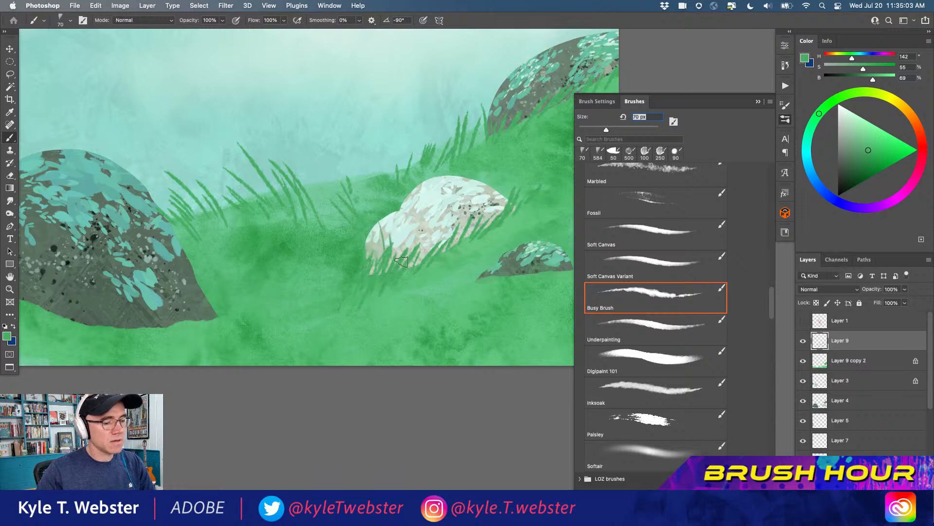
Paint short grass blades over the base of the small dark bush low on the slope
{"action": "mouse_move", "coordinate": [432, 238]}
{"action": "left_mouse_down"}
{"action": "mouse_move", "coordinate": [363, 254]}
{"action": "mouse_move", "coordinate": [333, 276]}
{"action": "left_mouse_up"}
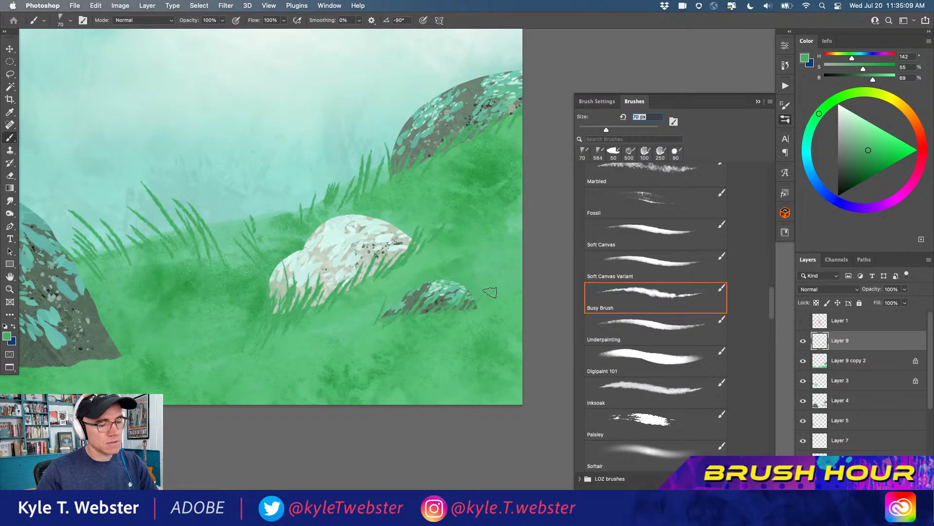
{"action": "left_click_drag", "start_coordinate": [280, 327], "coordinate": [367, 271]}
{"action": "left_click_drag", "start_coordinate": [397, 287], "coordinate": [333, 311]}
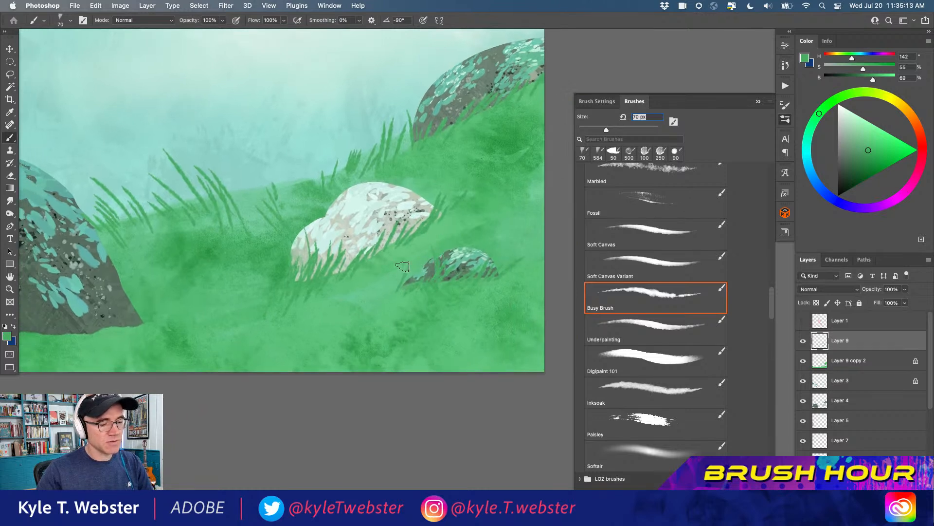
Paint long grass blades over the lower right and center of the large middle bush's base
{"action": "left_click_drag", "start_coordinate": [352, 312], "coordinate": [535, 320]}
{"action": "left_click_drag", "start_coordinate": [297, 338], "coordinate": [294, 311]}
{"action": "mouse_move", "coordinate": [308, 343]}
{"action": "left_mouse_down"}
{"action": "mouse_move", "coordinate": [318, 278]}
{"action": "mouse_move", "coordinate": [325, 322]}
{"action": "mouse_move", "coordinate": [302, 314]}
{"action": "mouse_move", "coordinate": [297, 335]}
{"action": "mouse_move", "coordinate": [271, 306]}
{"action": "left_mouse_up"}
{"action": "left_click_drag", "start_coordinate": [267, 342], "coordinate": [224, 306]}
{"action": "mouse_move", "coordinate": [234, 339]}
{"action": "left_mouse_down"}
{"action": "mouse_move", "coordinate": [206, 296]}
{"action": "mouse_move", "coordinate": [218, 349]}
{"action": "mouse_move", "coordinate": [190, 318]}
{"action": "mouse_move", "coordinate": [223, 345]}
{"action": "left_mouse_up"}
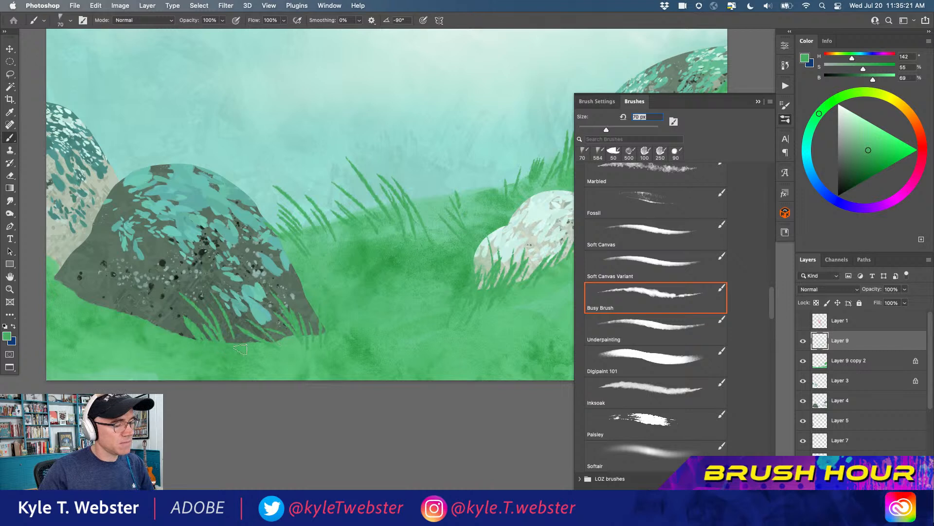
{"action": "left_click_drag", "start_coordinate": [161, 308], "coordinate": [183, 338]}
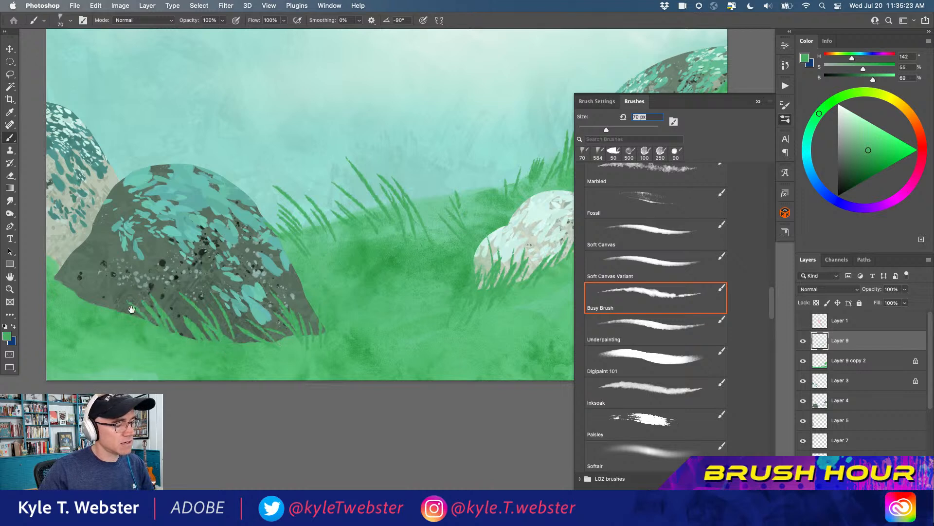
Extend the grass blades across the large middle bush's lower left edge to the foot of the far-left bush
{"action": "scroll", "coordinate": [130, 309], "scroll_direction": "left", "scroll_amount": 5}
{"action": "scroll", "coordinate": [129, 309], "scroll_direction": "up", "scroll_amount": 1}
{"action": "mouse_move", "coordinate": [229, 327]}
{"action": "left_mouse_down"}
{"action": "mouse_move", "coordinate": [197, 271]}
{"action": "mouse_move", "coordinate": [221, 331]}
{"action": "mouse_move", "coordinate": [193, 311]}
{"action": "mouse_move", "coordinate": [176, 276]}
{"action": "left_mouse_up"}
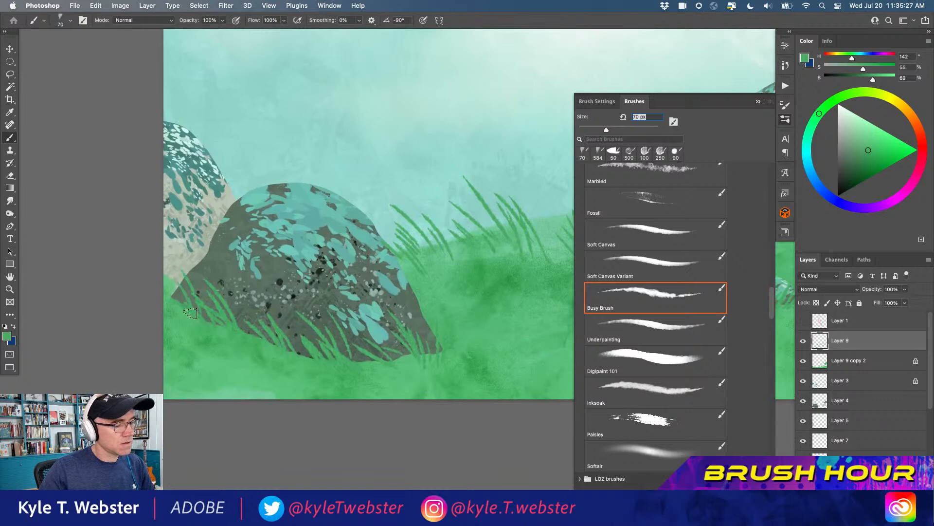
{"action": "mouse_move", "coordinate": [253, 335]}
{"action": "left_mouse_down"}
{"action": "mouse_move", "coordinate": [224, 240]}
{"action": "mouse_move", "coordinate": [262, 305]}
{"action": "left_mouse_up"}
{"action": "mouse_move", "coordinate": [299, 354]}
{"action": "left_mouse_down"}
{"action": "mouse_move", "coordinate": [268, 286]}
{"action": "mouse_move", "coordinate": [286, 253]}
{"action": "left_mouse_up"}
Lock the grass layer's transparent pixels and switch to the Softair brush, reducing its size to 125 px
{"action": "scroll", "coordinate": [254, 232], "scroll_direction": "down", "scroll_amount": 5}
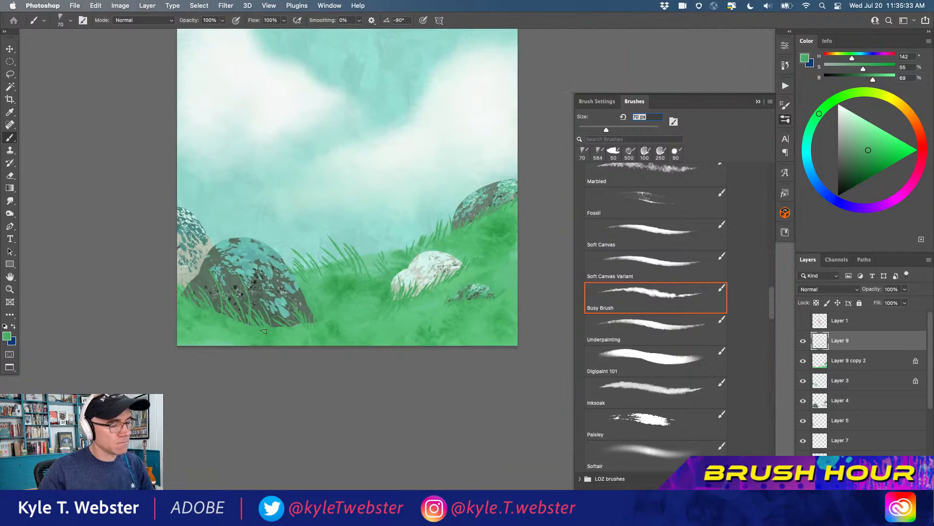
{"action": "left_click_drag", "start_coordinate": [221, 266], "coordinate": [169, 279]}
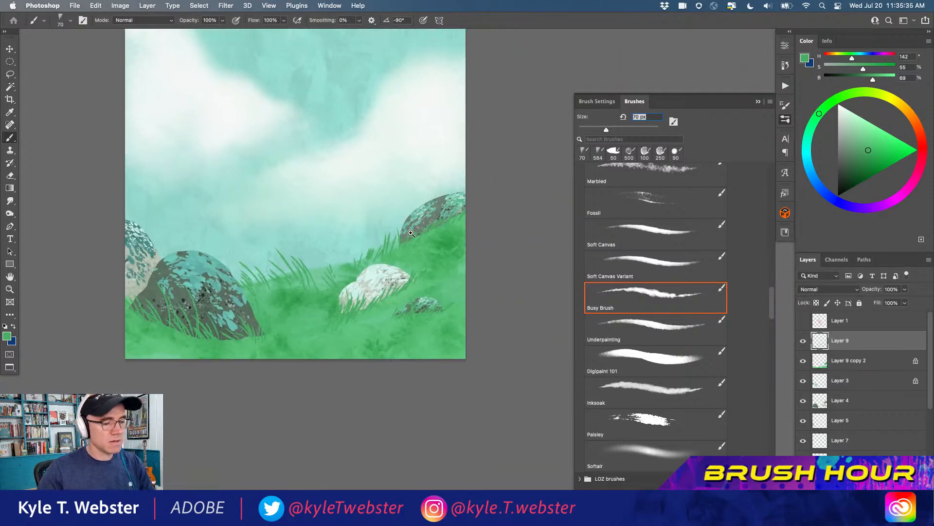
{"action": "scroll", "coordinate": [436, 242], "scroll_direction": "up", "scroll_amount": 2}
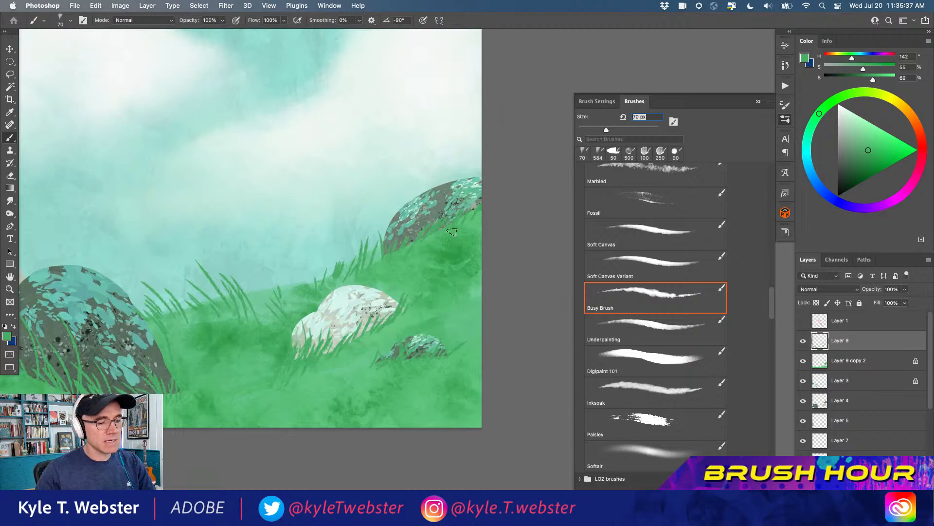
{"action": "scroll", "coordinate": [501, 229], "scroll_direction": "up", "scroll_amount": 2}
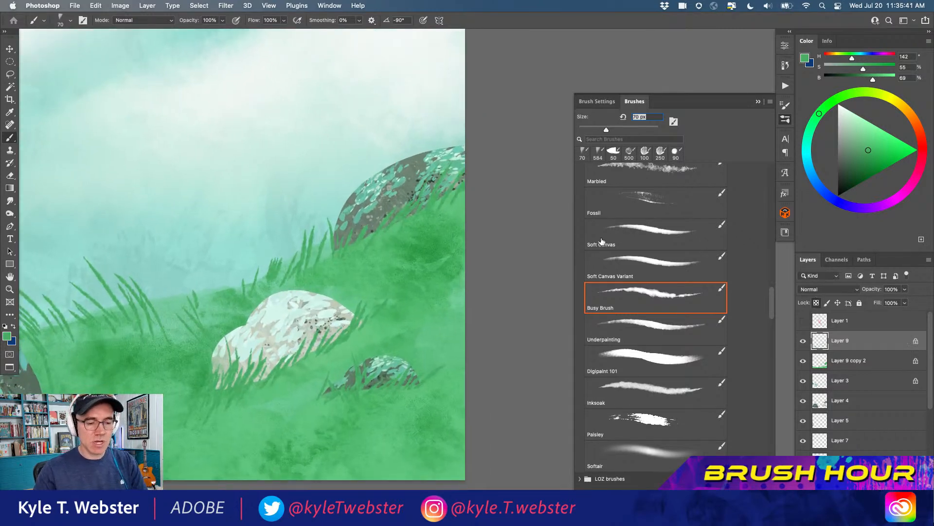
{"action": "left_click", "coordinate": [633, 447]}
{"action": "left_click_drag", "start_coordinate": [369, 271], "coordinate": [343, 250]}
{"action": "key", "text": "bracketleft"}
{"action": "key", "text": "bracketleft"}
{"action": "key", "text": "bracketleft"}
{"action": "key", "text": "bracketleft"}
{"action": "key", "text": "bracketleft"}
{"action": "key", "text": "bracketleft"}
{"action": "key", "text": "bracketleft"}
{"action": "key", "text": "bracketleft"}
{"action": "key", "text": "bracketleft"}
{"action": "key", "text": "bracketleft"}
{"action": "key", "text": "bracketright"}
{"action": "key", "text": "bracketright"}
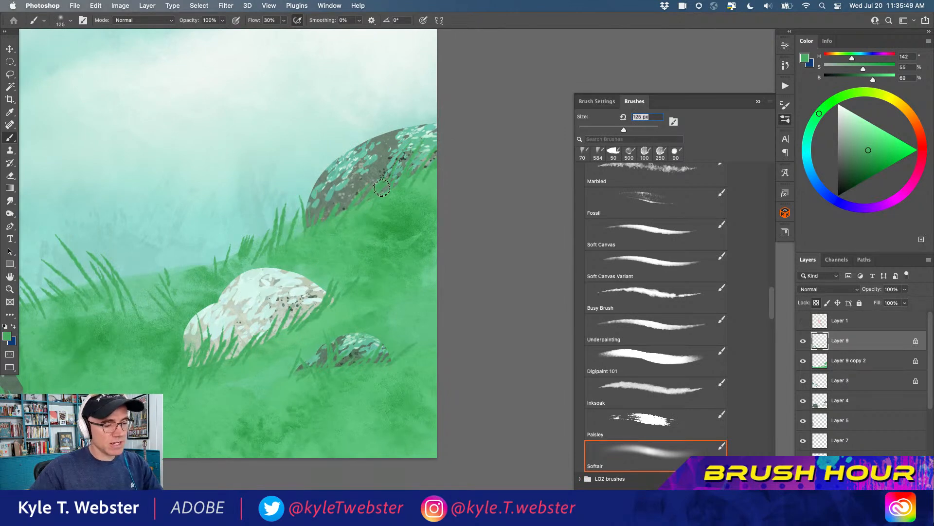
Sample nearby hill greens and softly tint the grass blades below the far-right bush and along the ridge with a 150 px brush
{"action": "left_click", "coordinate": [430, 182], "text": "alt"}
{"action": "left_click", "coordinate": [415, 186]}
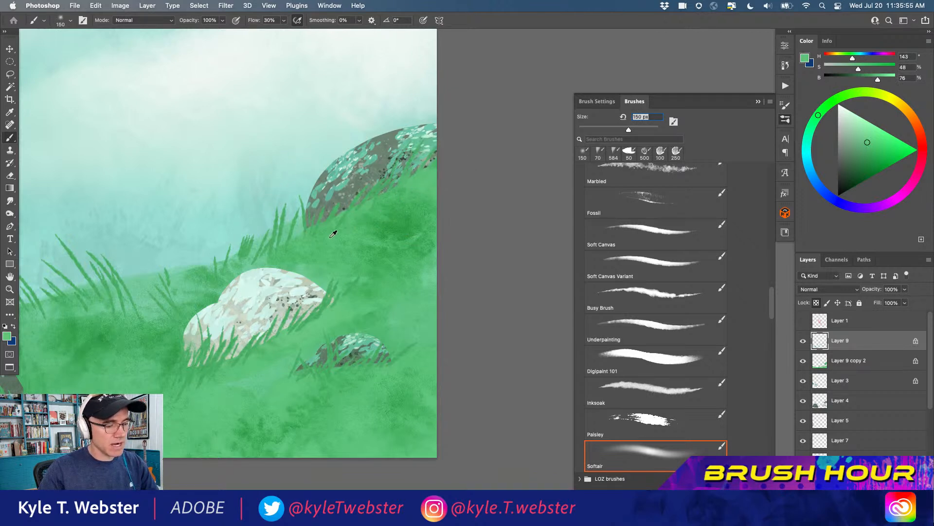
{"action": "left_click", "coordinate": [373, 202], "text": "alt"}
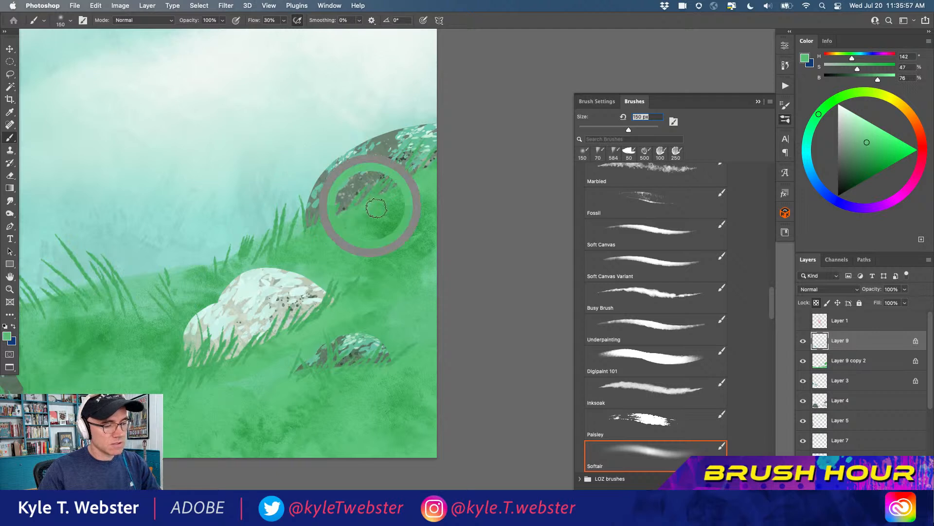
{"action": "left_click", "coordinate": [300, 241], "text": "alt"}
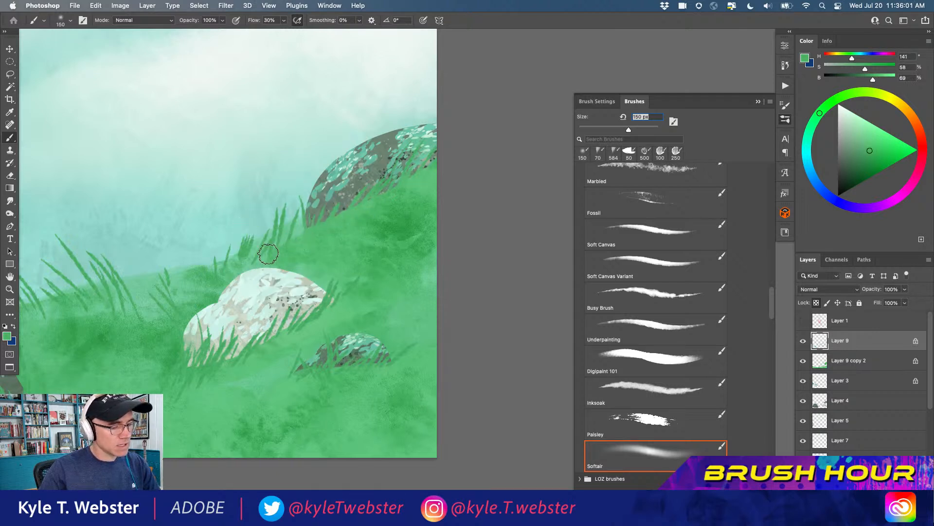
{"action": "left_click", "coordinate": [246, 263], "text": "alt"}
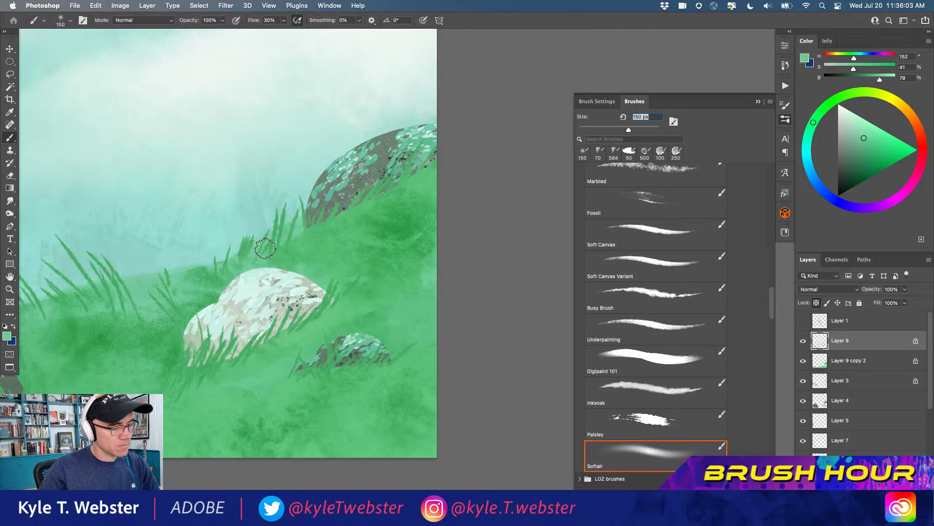
{"action": "left_click", "coordinate": [228, 262], "text": "alt"}
Sample nearby hill greens and softly tint the grass blades on the ridge just left of the pale bush
{"action": "left_click_drag", "start_coordinate": [162, 271], "coordinate": [251, 254]}
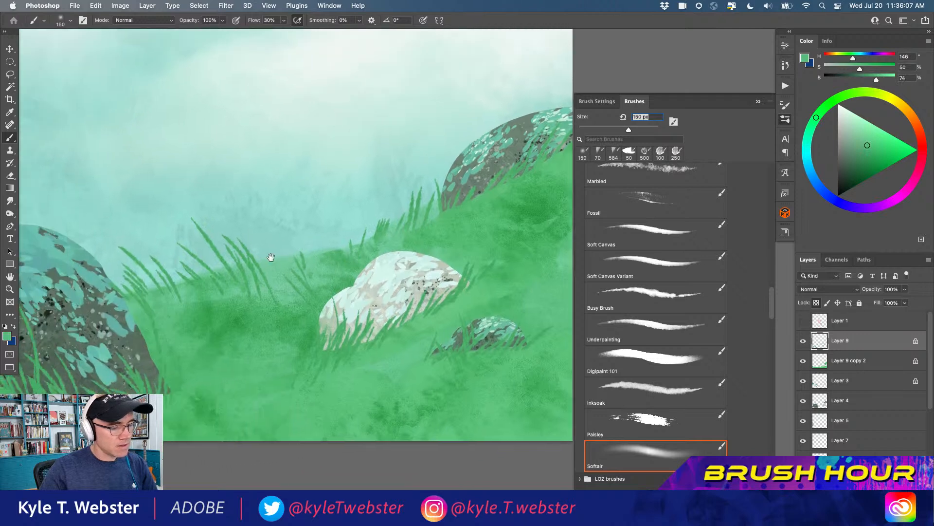
{"action": "left_click", "coordinate": [306, 295], "text": "alt"}
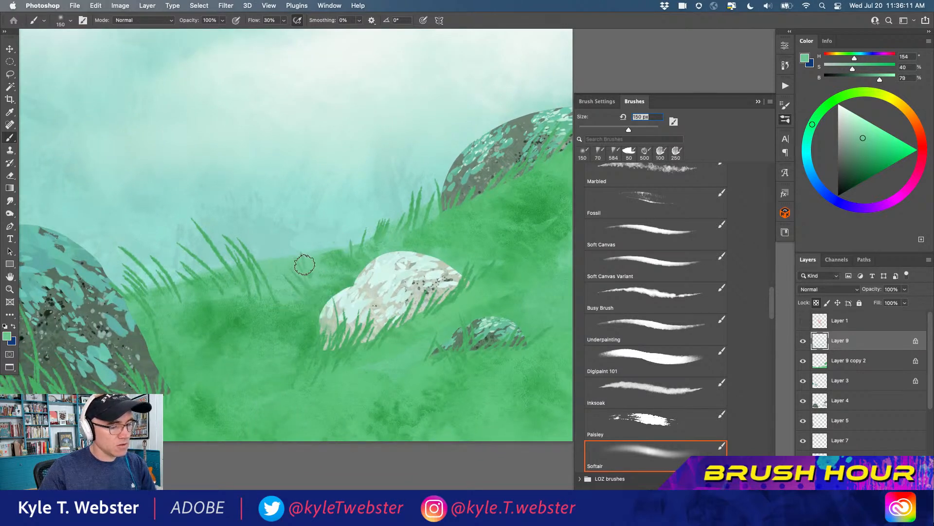
{"action": "left_click_drag", "start_coordinate": [206, 270], "coordinate": [275, 237]}
{"action": "left_click", "coordinate": [343, 290], "text": "alt"}
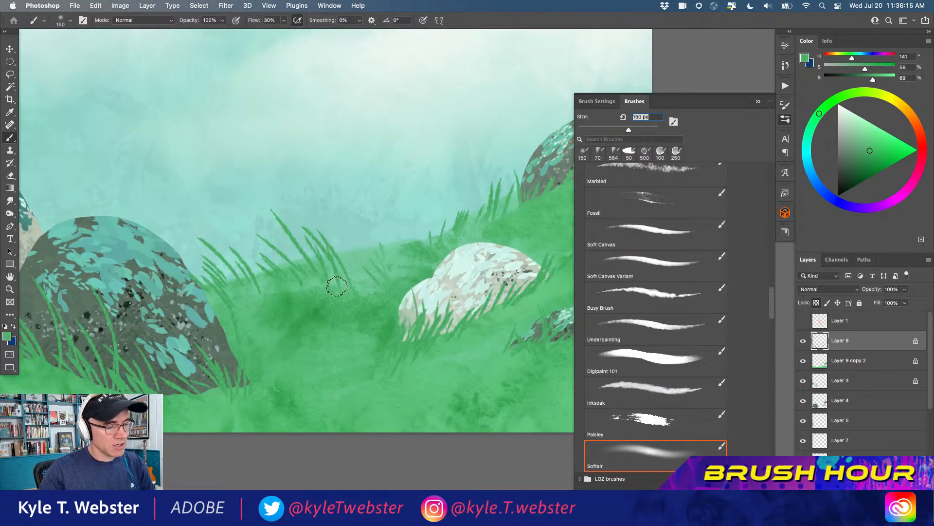
Resample the hill greens and softly blend the bases of the tall ridge blades toward the large bush's right edge
{"action": "left_click", "coordinate": [336, 276], "text": "alt"}
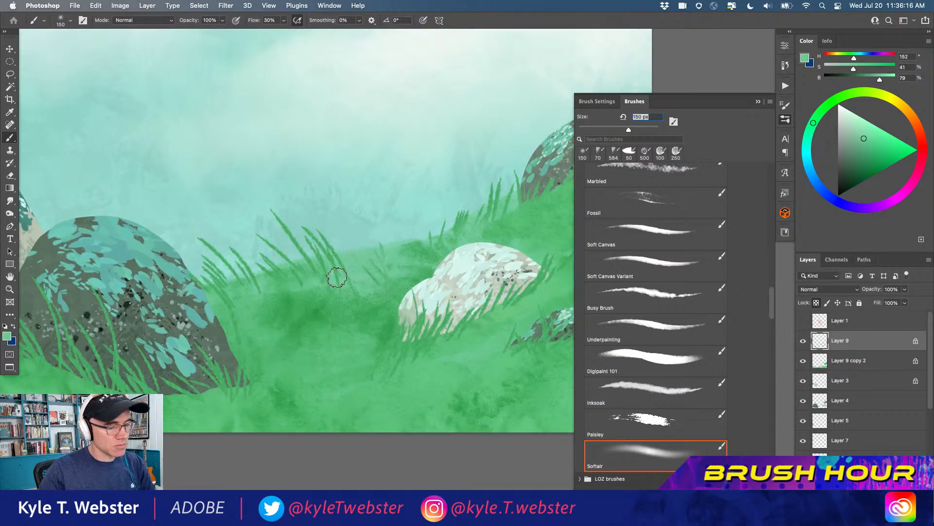
{"action": "left_click", "coordinate": [313, 282], "text": "alt"}
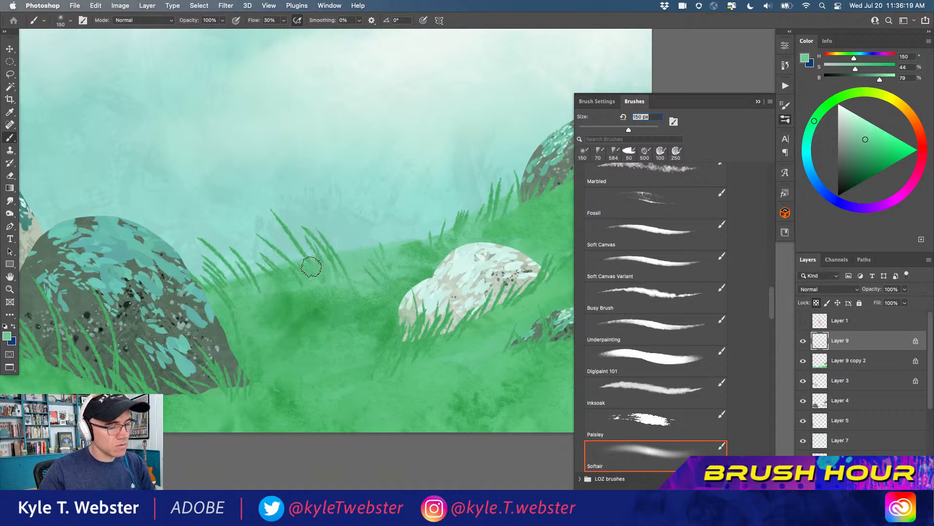
{"action": "left_click", "coordinate": [295, 277], "text": "alt"}
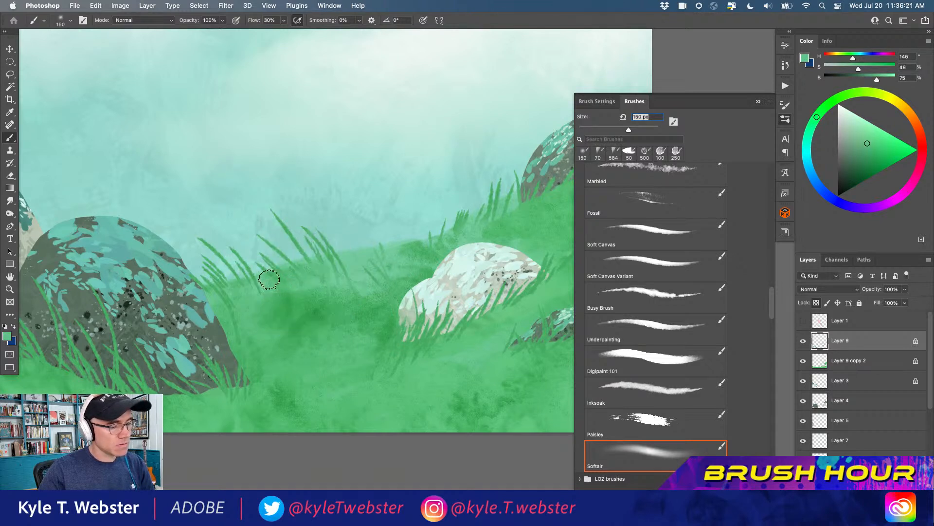
{"action": "left_click", "coordinate": [294, 281], "text": "alt"}
{"action": "left_click", "coordinate": [265, 292], "text": "alt"}
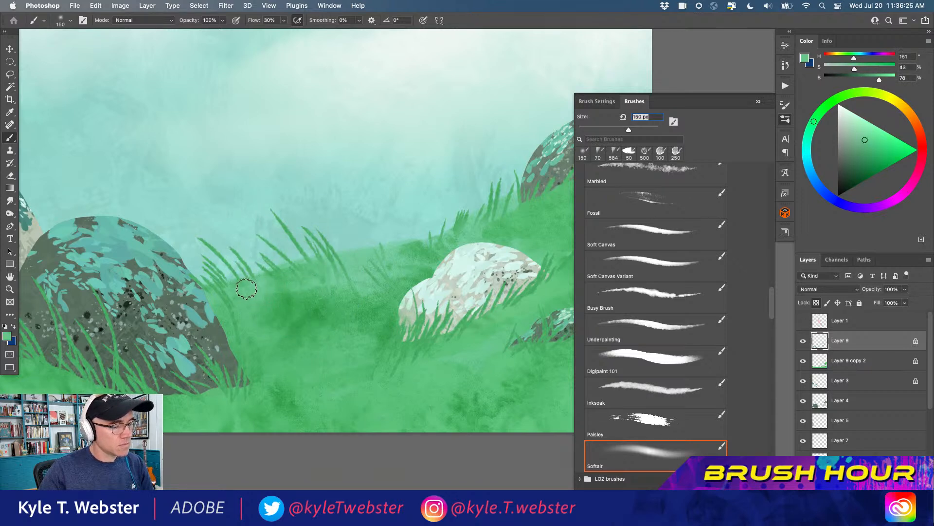
{"action": "left_click", "coordinate": [246, 332], "text": "alt"}
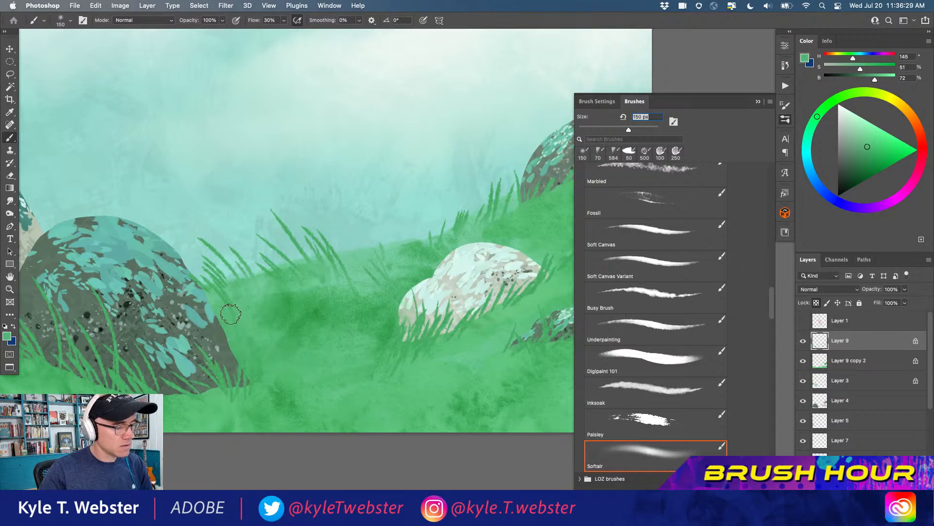
{"action": "left_click", "coordinate": [226, 285], "text": "alt"}
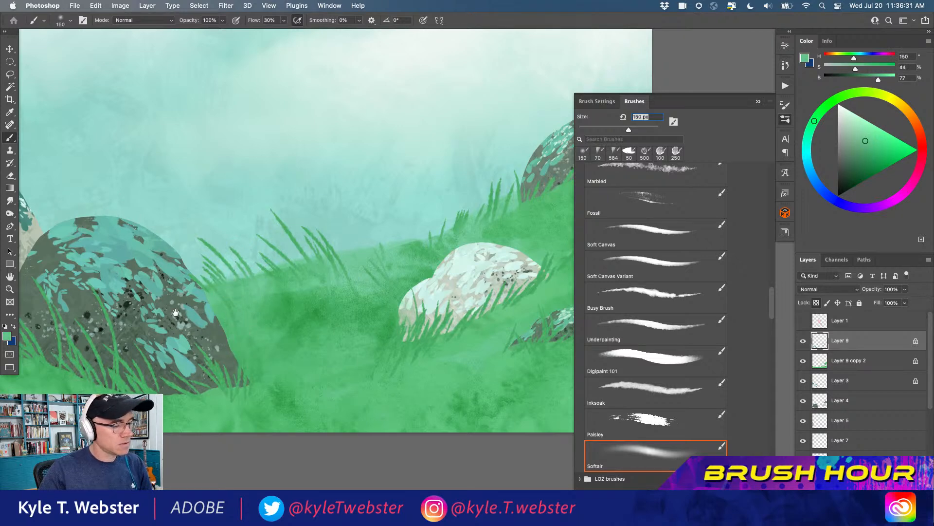
Sample the ground greens below the large bush and softly tint the grass blades along its base
{"action": "scroll", "coordinate": [227, 285], "scroll_direction": "down", "scroll_amount": 5}
{"action": "left_click", "coordinate": [260, 270], "text": "alt"}
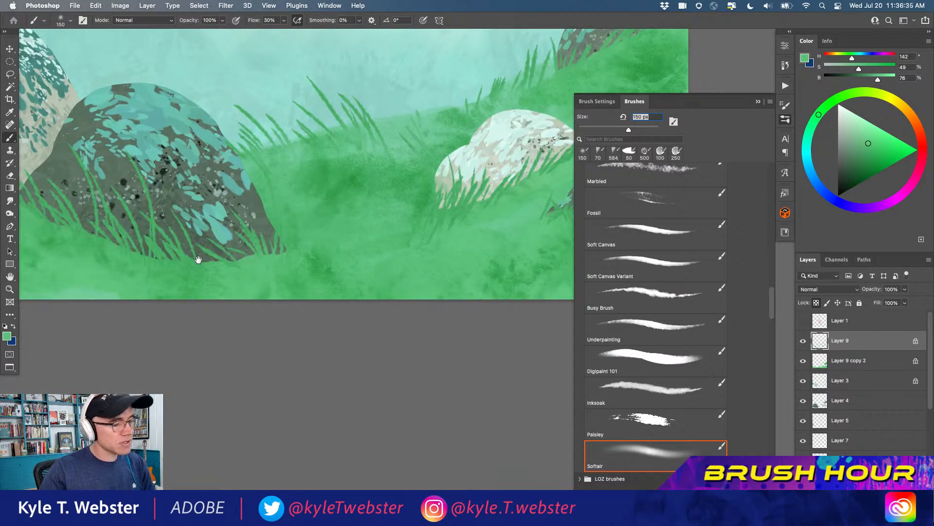
{"action": "scroll", "coordinate": [268, 209], "scroll_direction": "left", "scroll_amount": 3}
{"action": "scroll", "coordinate": [268, 209], "scroll_direction": "up", "scroll_amount": 2}
{"action": "left_click", "coordinate": [291, 304], "text": "alt"}
{"action": "left_click", "coordinate": [323, 300], "text": "alt"}
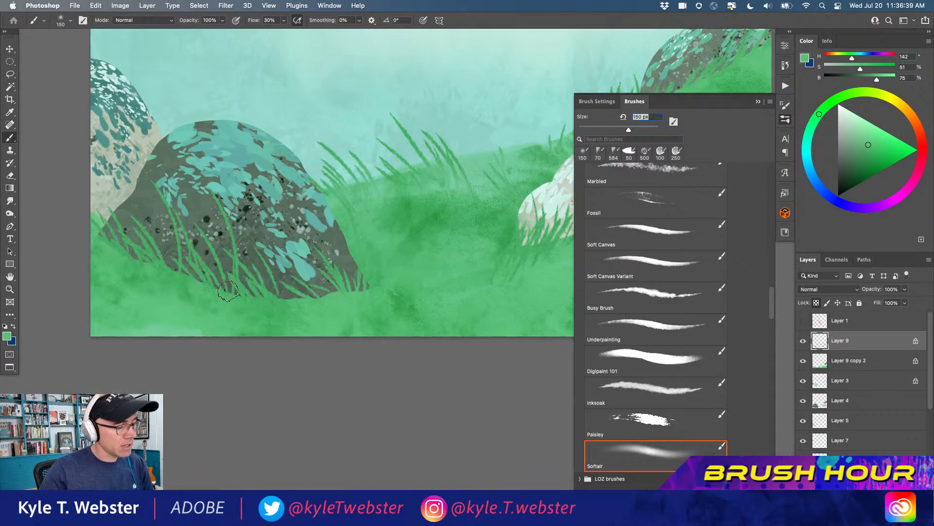
{"action": "left_click", "coordinate": [180, 280], "text": "alt"}
{"action": "left_click", "coordinate": [147, 273], "text": "alt"}
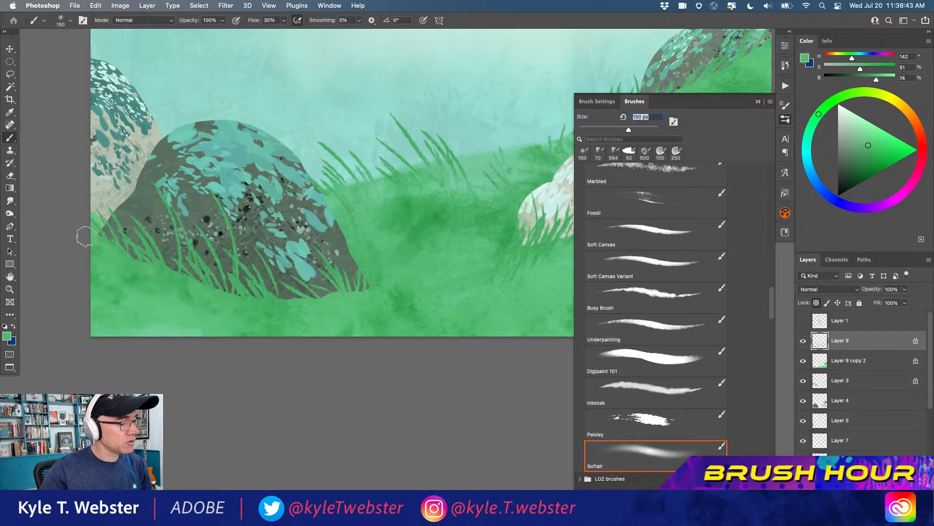
Sample the hill green beside the large bush's upper right edge and touch up the grass blades there
{"action": "left_click", "coordinate": [217, 292], "text": "alt"}
{"action": "left_click", "coordinate": [217, 292], "text": "alt"}
{"action": "left_click_drag", "start_coordinate": [238, 294], "coordinate": [175, 326]}
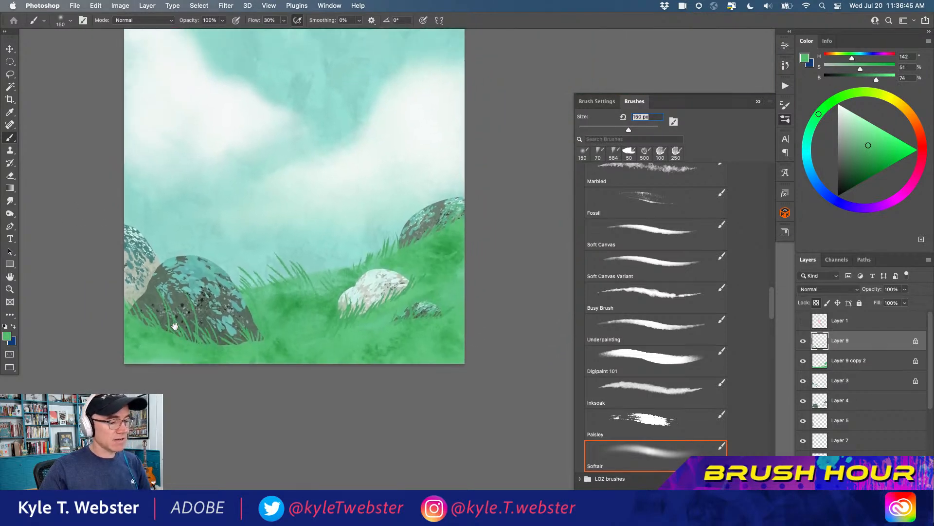
{"action": "left_click", "coordinate": [242, 305]}
{"action": "left_click", "coordinate": [254, 291], "text": "alt"}
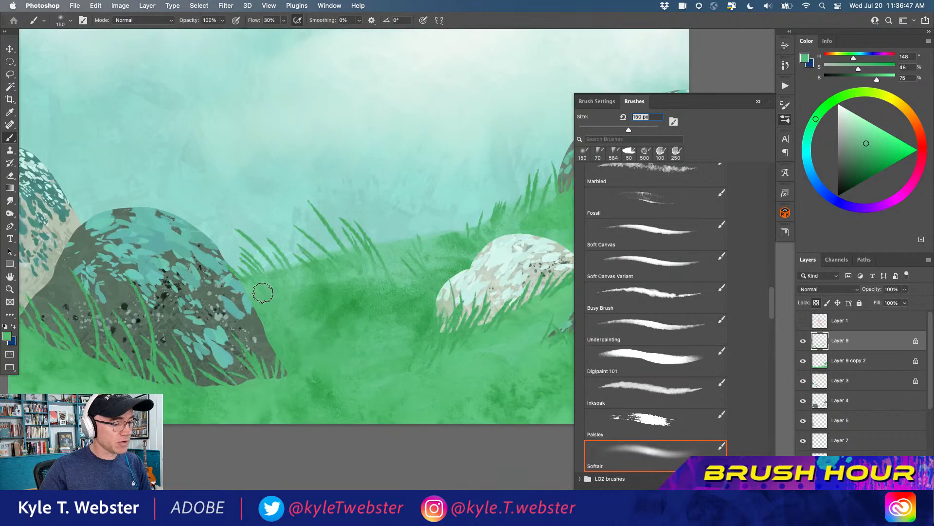
{"action": "left_click", "coordinate": [221, 293], "text": "alt"}
{"action": "left_click", "coordinate": [222, 292], "text": "alt"}
{"action": "left_click_drag", "start_coordinate": [172, 291], "coordinate": [217, 317]}
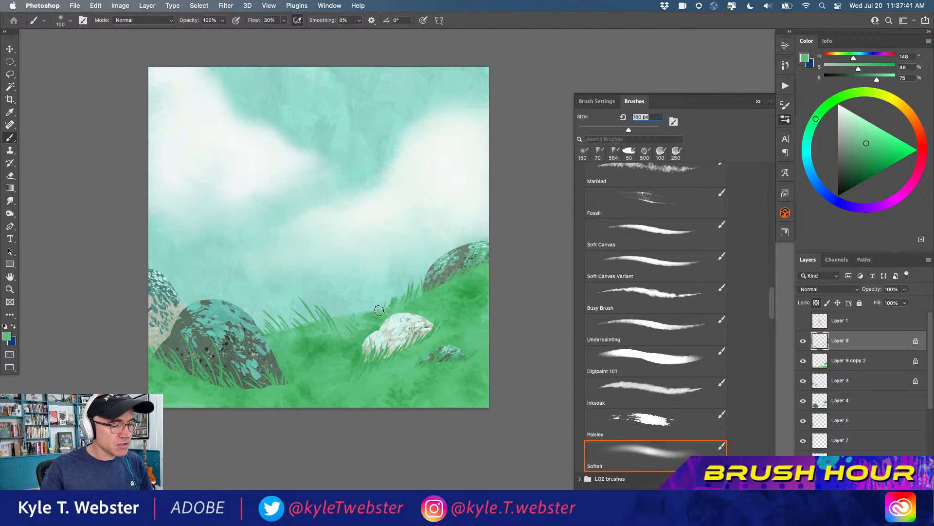
Sample a ridge green, switch to the recent 70 px grass brush reduced to 45 px, and unlock Layer 9's transparent pixels
{"action": "scroll", "coordinate": [379, 310], "scroll_direction": "up", "scroll_amount": 3}
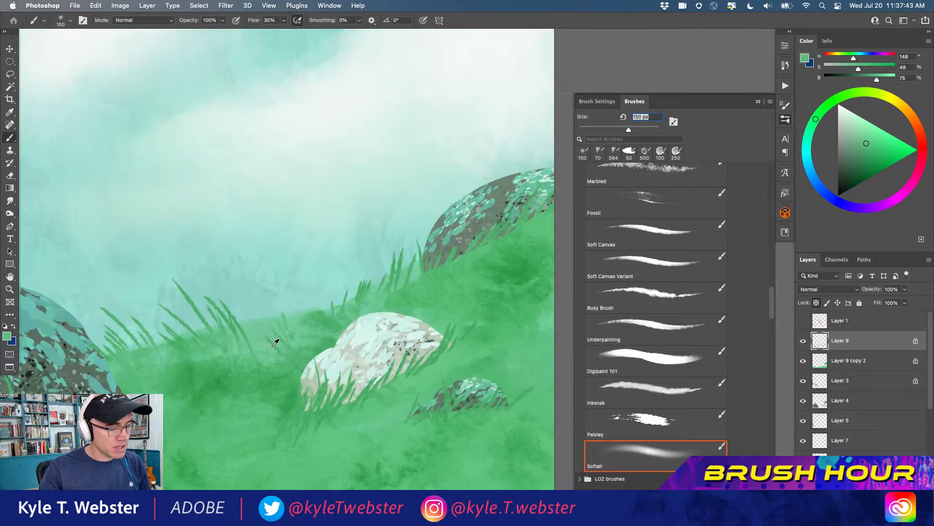
{"action": "left_click", "coordinate": [276, 341], "text": "alt"}
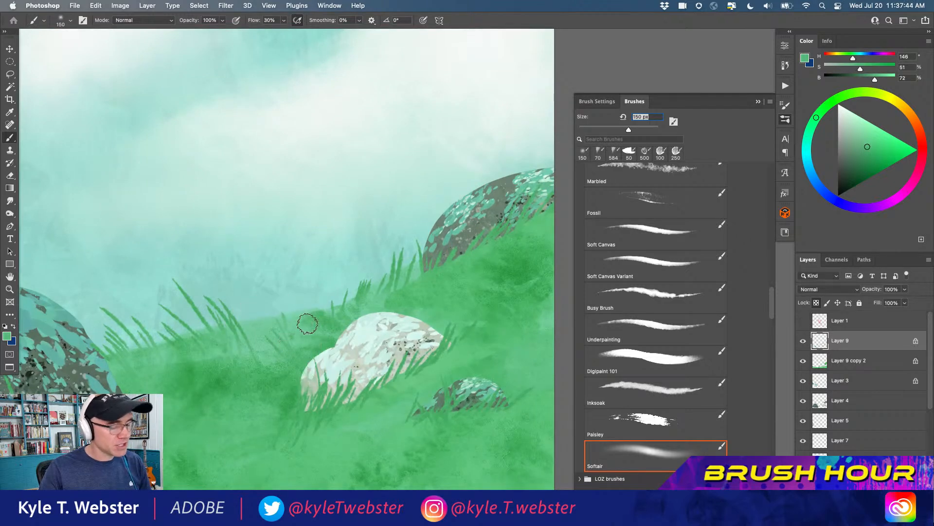
{"action": "left_click", "coordinate": [599, 152]}
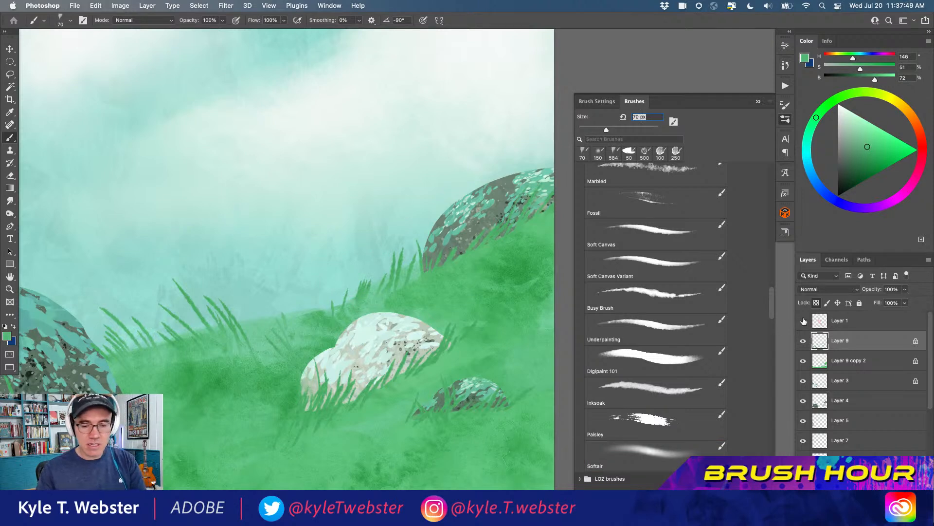
{"action": "left_click", "coordinate": [816, 303]}
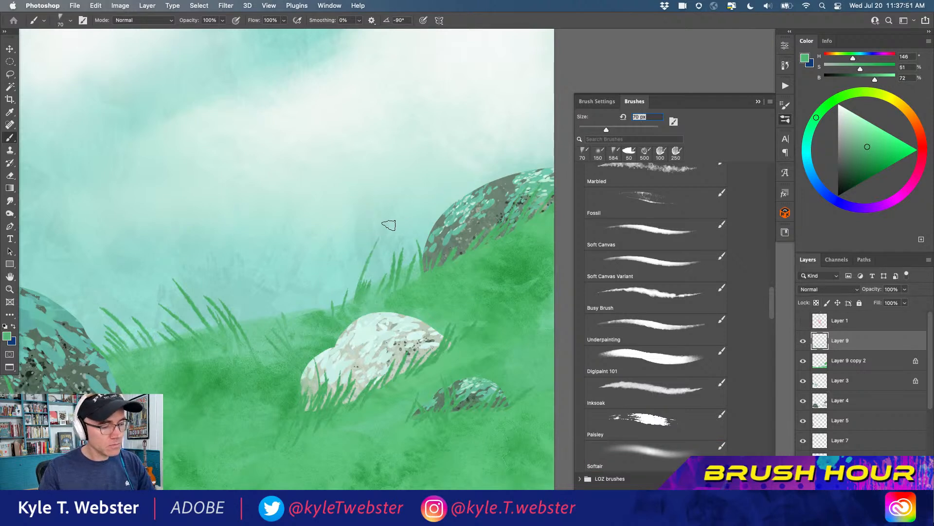
{"action": "key", "text": "bracketleft"}
{"action": "key", "text": "bracketleft"}
{"action": "key", "text": "bracketleft"}
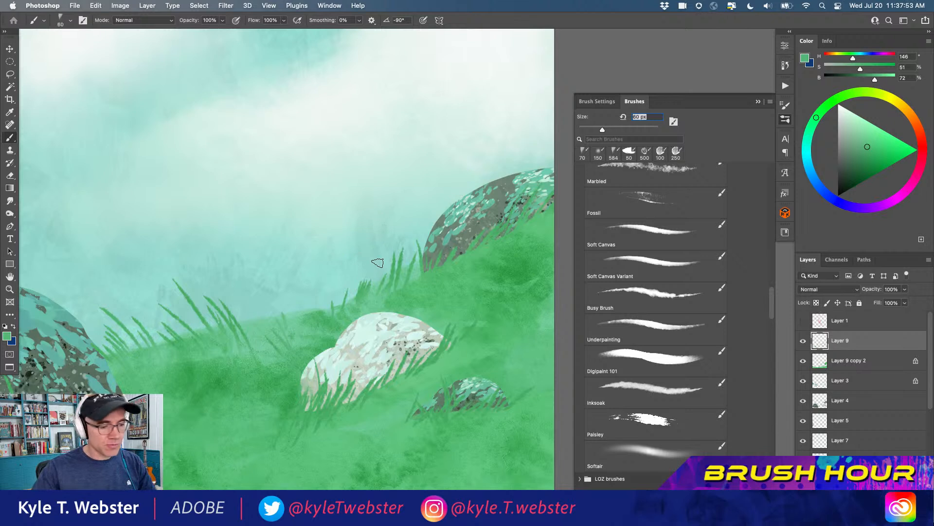
Paint thin, curved grass blades with the 45 px brush on the ridge between the pale bush and the far-right bush
{"action": "left_click_drag", "start_coordinate": [363, 273], "coordinate": [378, 243]}
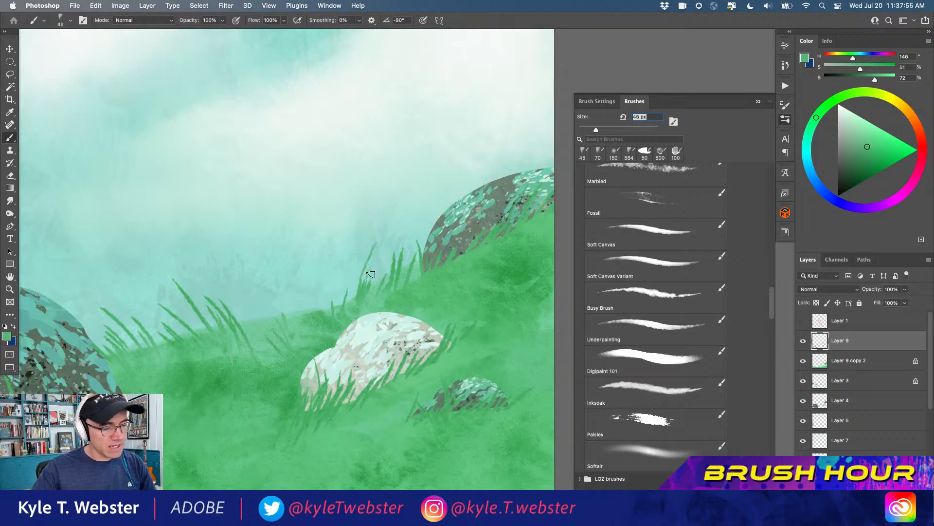
{"action": "left_click_drag", "start_coordinate": [360, 277], "coordinate": [344, 252]}
{"action": "mouse_move", "coordinate": [348, 298]}
{"action": "left_mouse_down"}
{"action": "mouse_move", "coordinate": [302, 279]}
{"action": "mouse_move", "coordinate": [336, 308]}
{"action": "mouse_move", "coordinate": [335, 280]}
{"action": "left_mouse_up"}
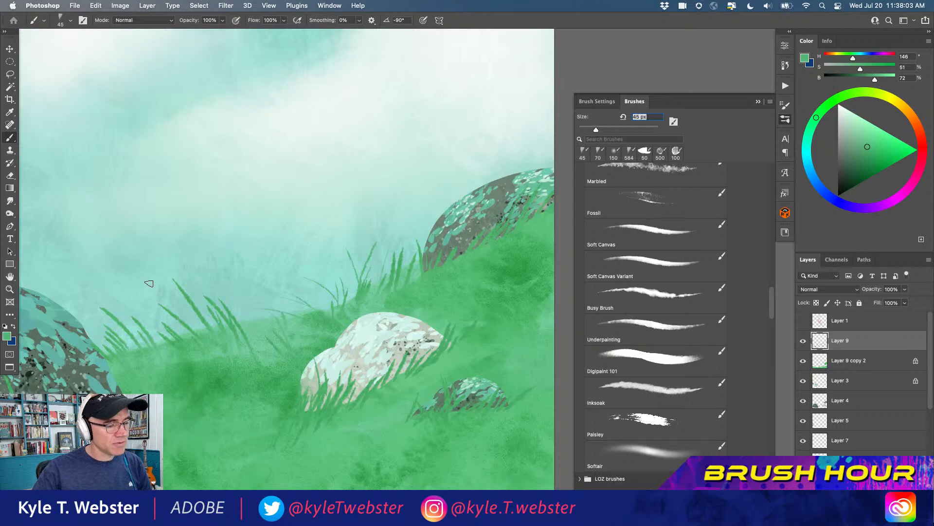
Sample nearby greens and paint thin grass blades beside the large bush's right edge and around its base
{"action": "scroll", "coordinate": [154, 284], "scroll_direction": "left", "scroll_amount": 5}
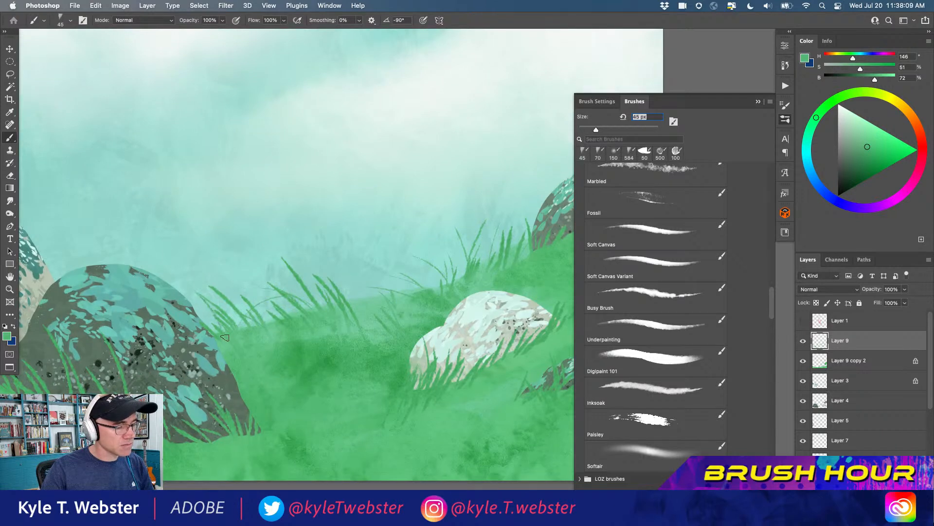
{"action": "left_click", "coordinate": [246, 331], "text": "alt"}
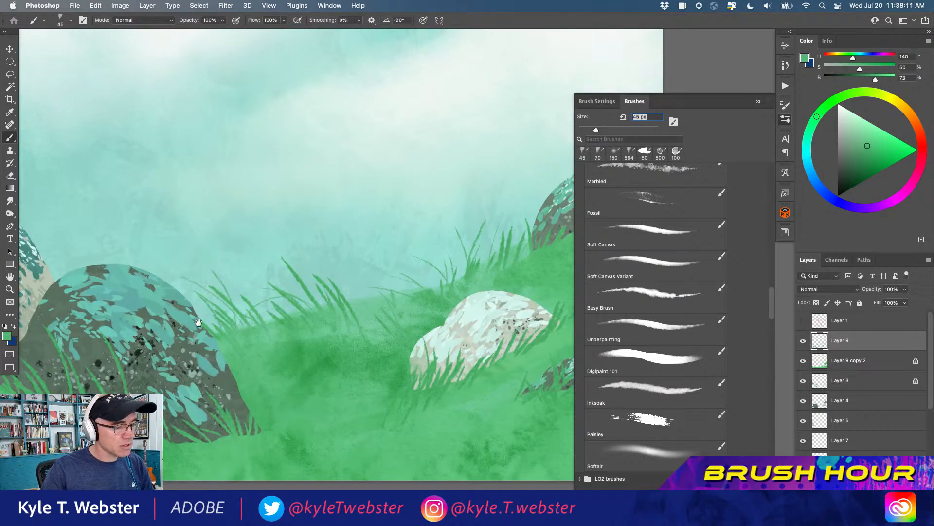
{"action": "scroll", "coordinate": [187, 325], "scroll_direction": "left", "scroll_amount": 8}
{"action": "left_click", "coordinate": [243, 386], "text": "alt"}
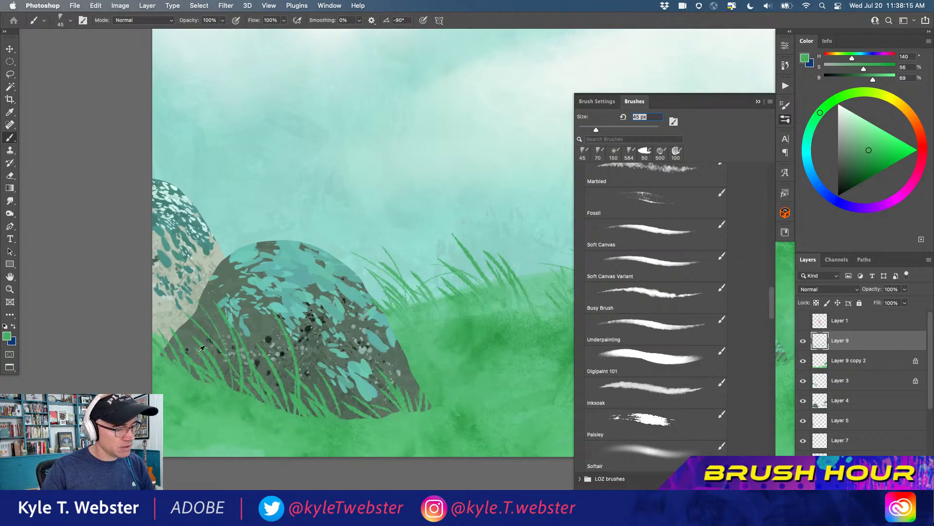
{"action": "left_click", "coordinate": [252, 332], "text": "alt"}
{"action": "left_click_drag", "start_coordinate": [272, 282], "coordinate": [181, 304]}
Sample the ridge greens and add thin upright grass blades on the ridge between the large bush and the pale bush
{"action": "scroll", "coordinate": [188, 306], "scroll_direction": "down", "scroll_amount": 1}
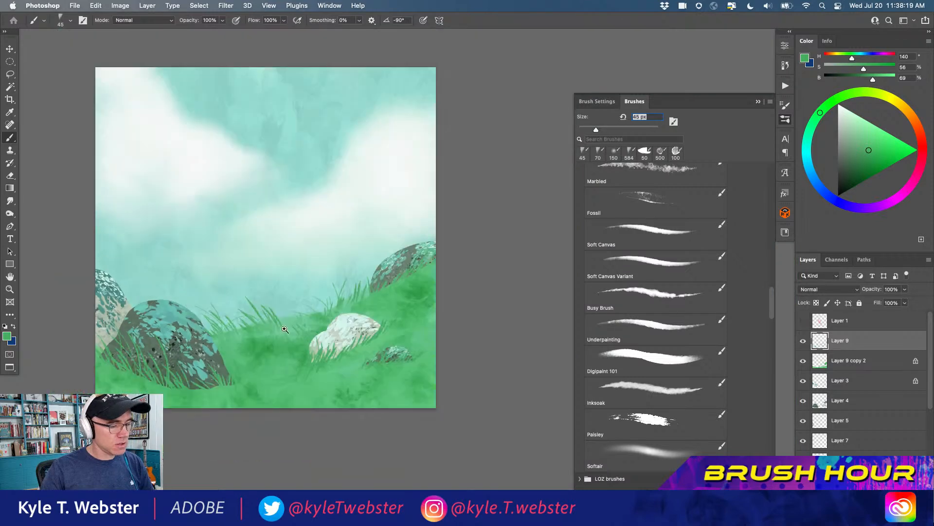
{"action": "scroll", "coordinate": [283, 331], "scroll_direction": "up", "scroll_amount": 2}
{"action": "left_click", "coordinate": [287, 348], "text": "alt"}
{"action": "left_click_drag", "start_coordinate": [289, 303], "coordinate": [298, 256]}
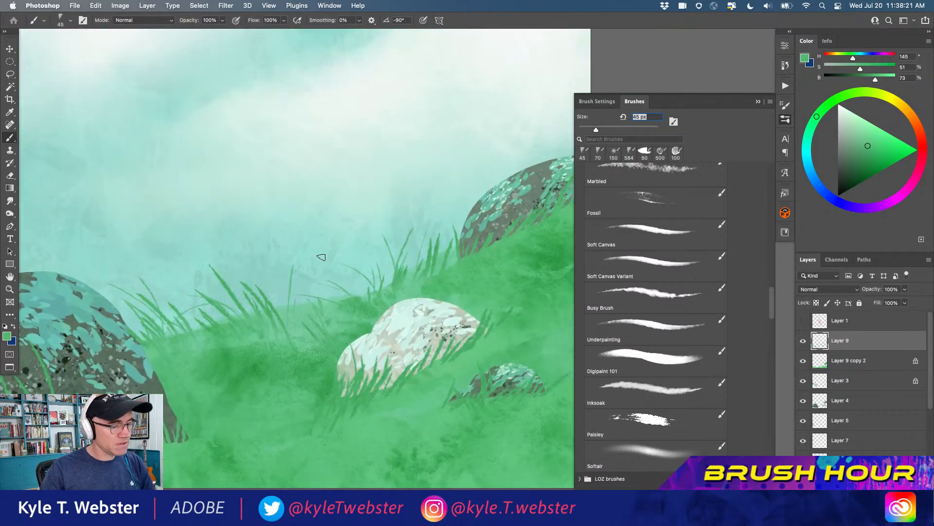
{"action": "left_click", "coordinate": [298, 312], "text": "alt"}
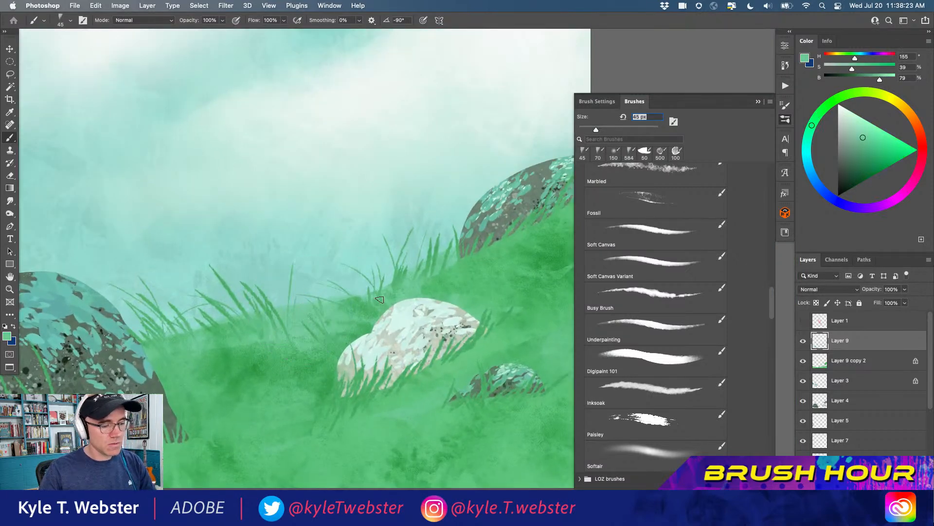
Sample the hill green and paint thin grass blades rising above the top of the far-right bush
{"action": "scroll", "coordinate": [404, 263], "scroll_direction": "right", "scroll_amount": 5}
{"action": "left_click", "coordinate": [394, 277], "text": "alt"}
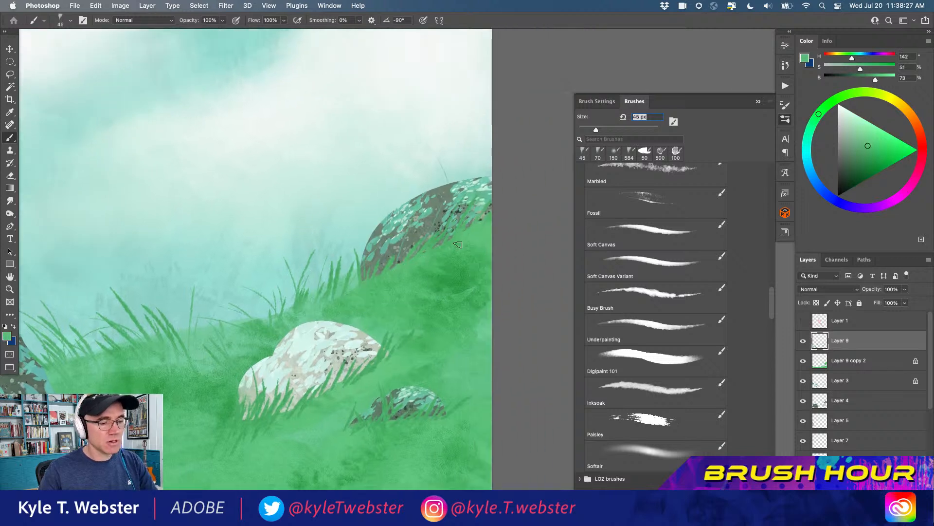
{"action": "key", "text": "super+minus"}
{"action": "key", "text": "super+minus"}
{"action": "left_click_drag", "start_coordinate": [217, 368], "coordinate": [316, 335]}
{"action": "key", "text": "super+plus"}
{"action": "key", "text": "super+plus"}
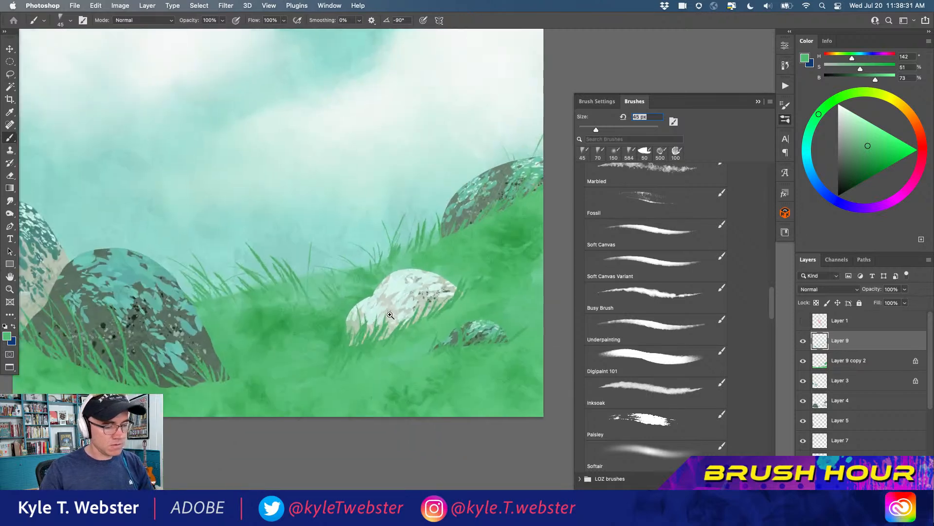
Sample surrounding greens and paint thin grass blades over the pale bush's right side and base and around the small dark bush
{"action": "left_click", "coordinate": [402, 342], "text": "alt"}
{"action": "mouse_move", "coordinate": [399, 334]}
{"action": "left_mouse_down"}
{"action": "mouse_move", "coordinate": [425, 273]}
{"action": "mouse_move", "coordinate": [424, 308]}
{"action": "mouse_move", "coordinate": [422, 273]}
{"action": "mouse_move", "coordinate": [450, 252]}
{"action": "left_mouse_up"}
{"action": "left_click", "coordinate": [453, 303], "text": "alt"}
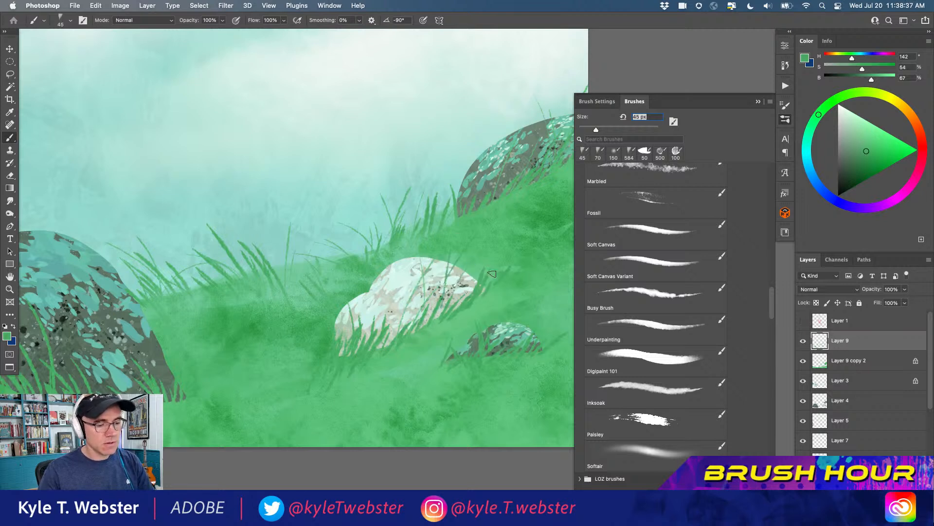
{"action": "left_click", "coordinate": [457, 373], "text": "alt"}
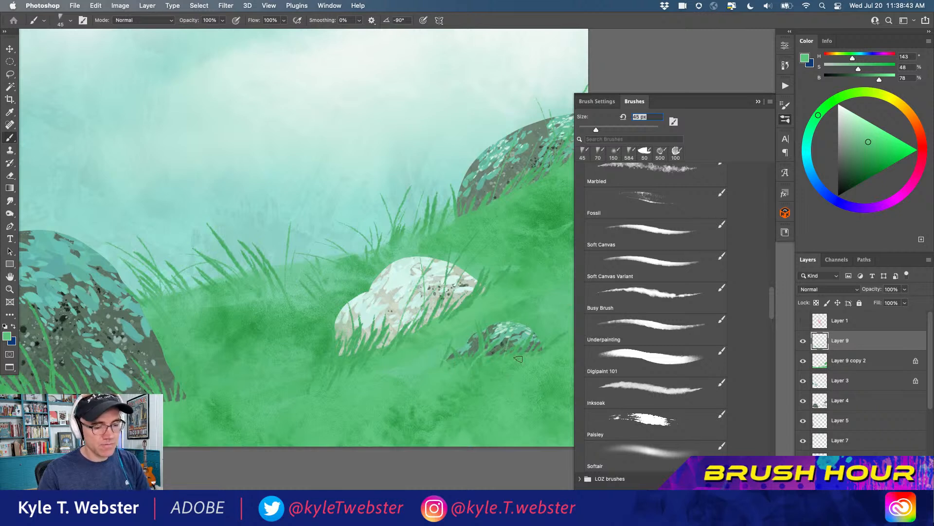
{"action": "left_click", "coordinate": [421, 346], "text": "alt"}
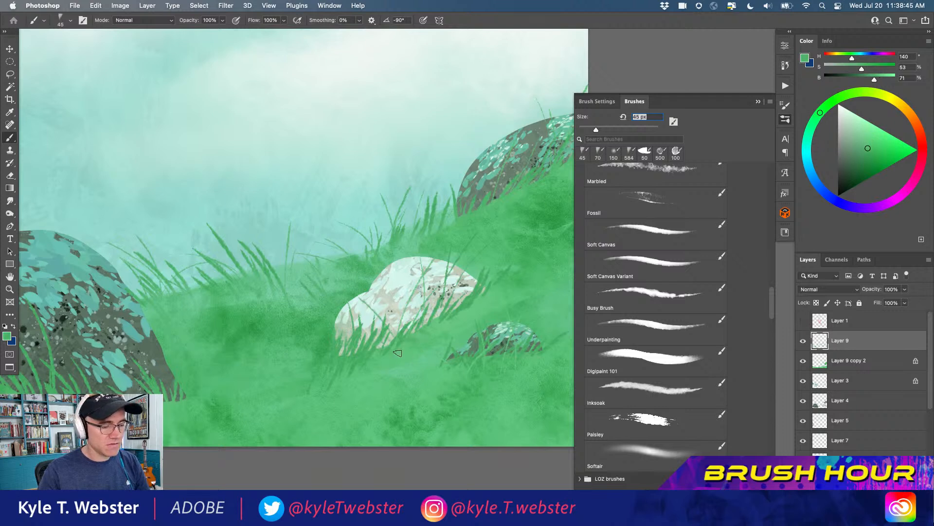
{"action": "left_click", "coordinate": [408, 369], "text": "alt"}
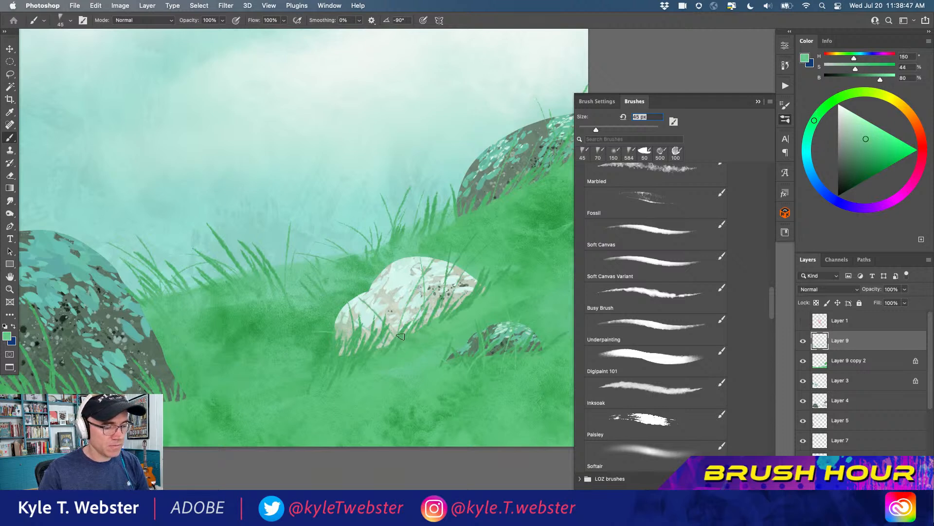
Sample the hill greens and paint thin grass blades over the large bush's left side, toward the pale bush behind it
{"action": "scroll", "coordinate": [324, 295], "scroll_direction": "left", "scroll_amount": 5}
{"action": "scroll", "coordinate": [324, 294], "scroll_direction": "down", "scroll_amount": 3}
{"action": "left_click", "coordinate": [230, 355], "text": "alt"}
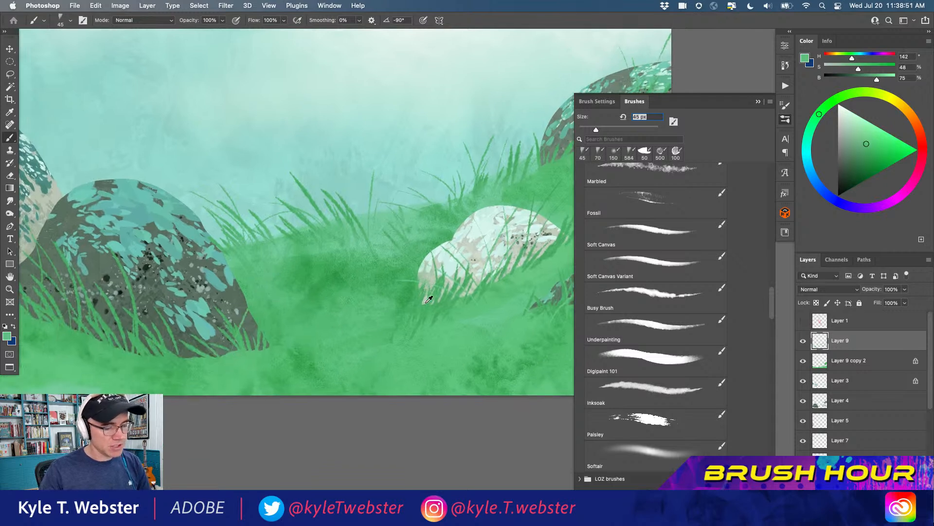
{"action": "left_click", "coordinate": [478, 318], "text": "alt"}
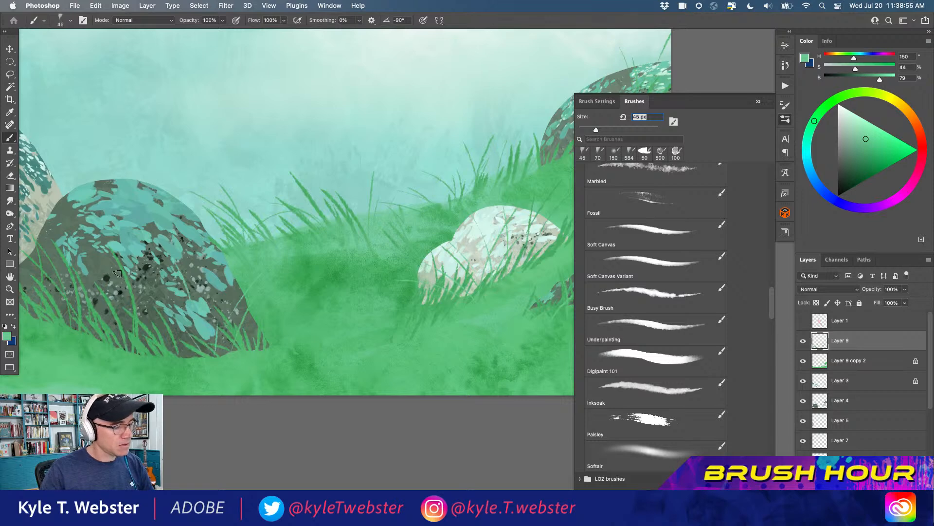
{"action": "left_click_drag", "start_coordinate": [120, 356], "coordinate": [82, 276]}
{"action": "left_click_drag", "start_coordinate": [93, 345], "coordinate": [63, 210]}
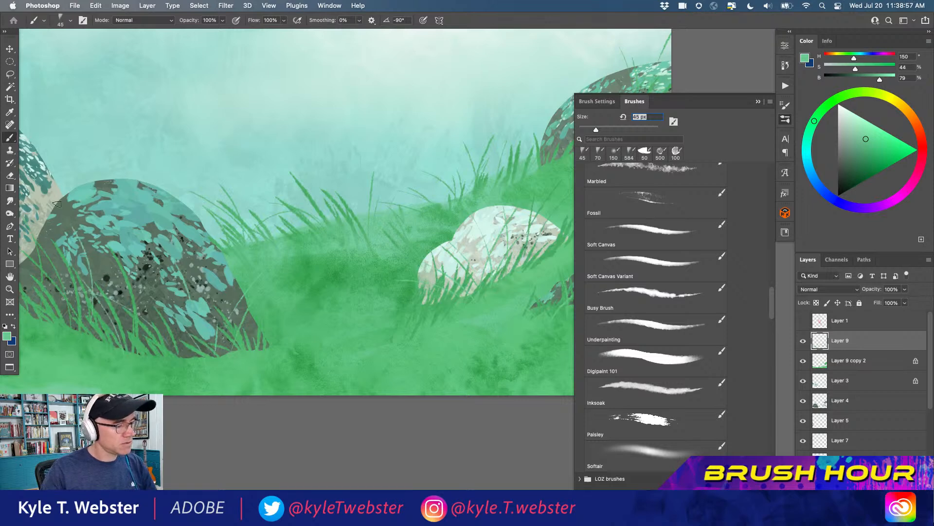
{"action": "left_click", "coordinate": [160, 335], "text": "alt"}
{"action": "left_click", "coordinate": [161, 336], "text": "alt"}
{"action": "left_click_drag", "start_coordinate": [161, 336], "coordinate": [249, 373]}
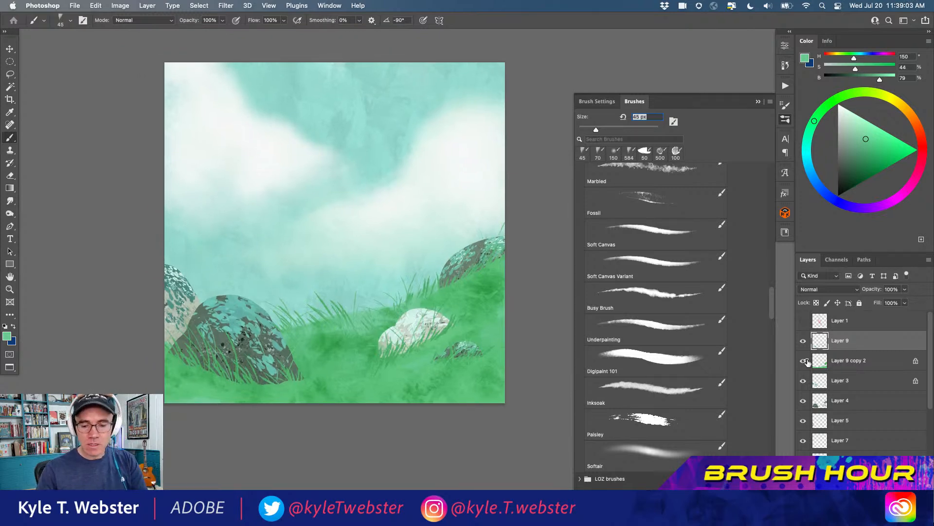
Show the Layer 1 sketch and add a new empty layer directly above Layer 3
{"action": "left_click", "coordinate": [803, 321]}
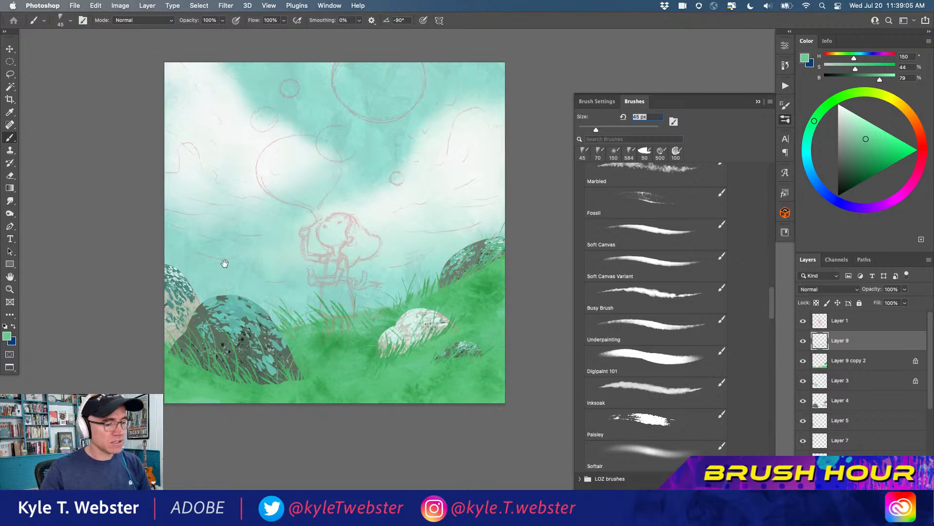
{"action": "left_click_drag", "start_coordinate": [253, 274], "coordinate": [246, 275]}
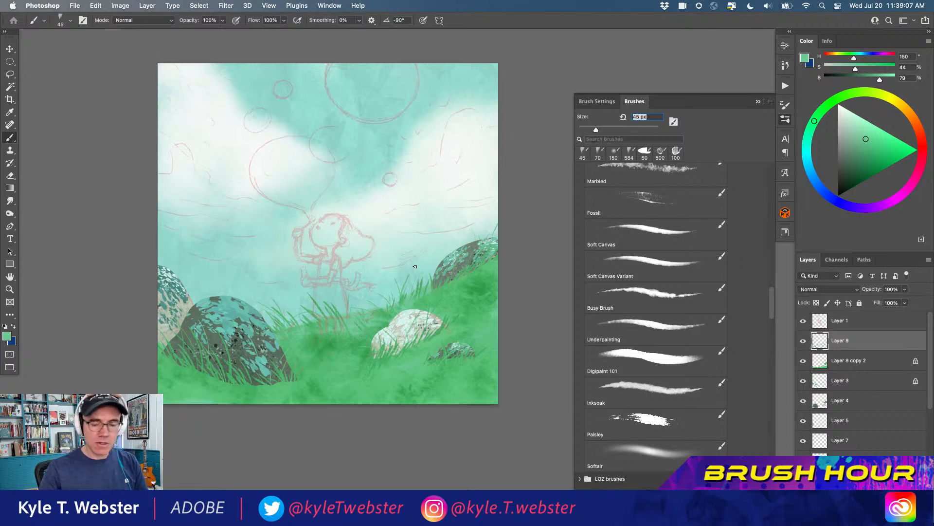
{"action": "left_click", "coordinate": [820, 361]}
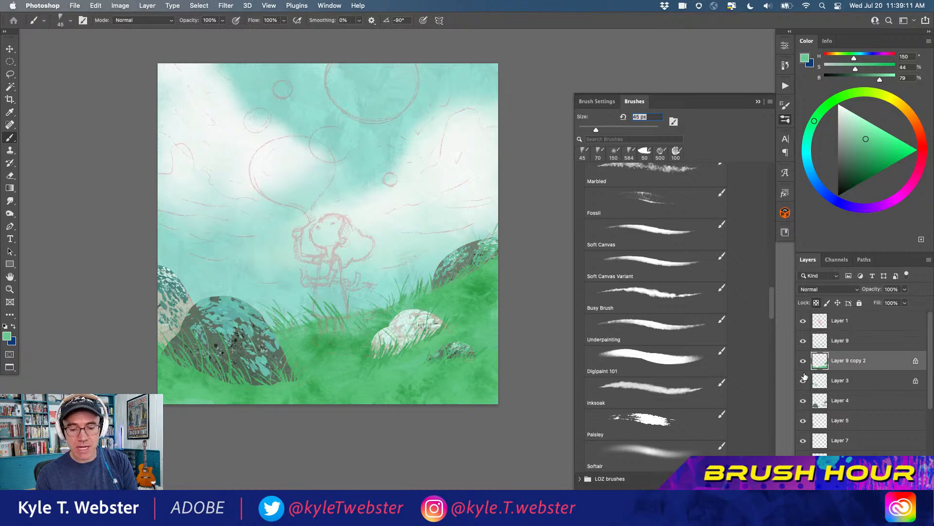
{"action": "left_click", "coordinate": [803, 361]}
{"action": "left_click", "coordinate": [803, 361]}
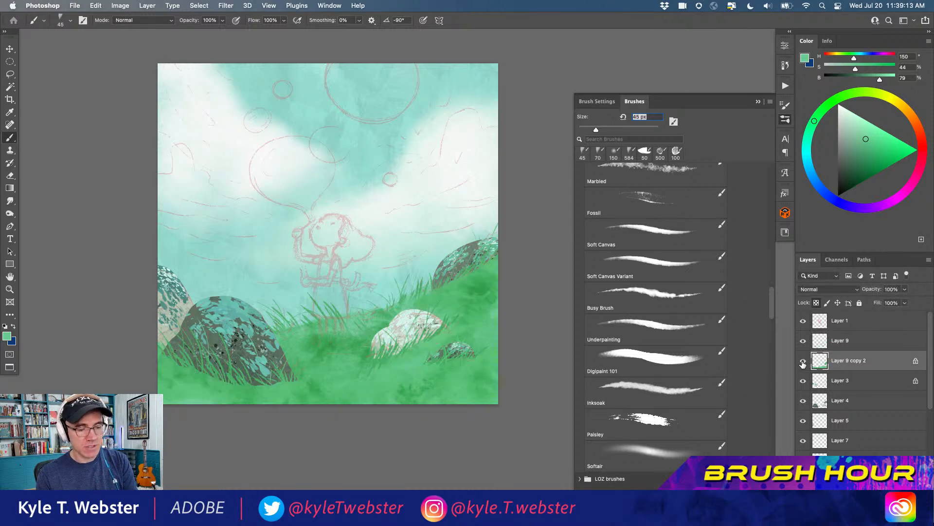
{"action": "left_click", "coordinate": [821, 380]}
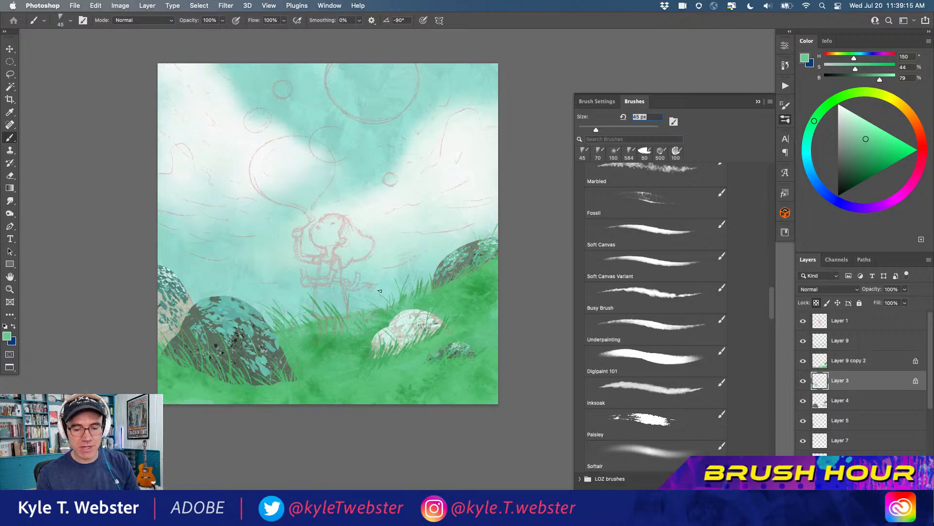
{"action": "key", "text": "alt+shift+super+n"}
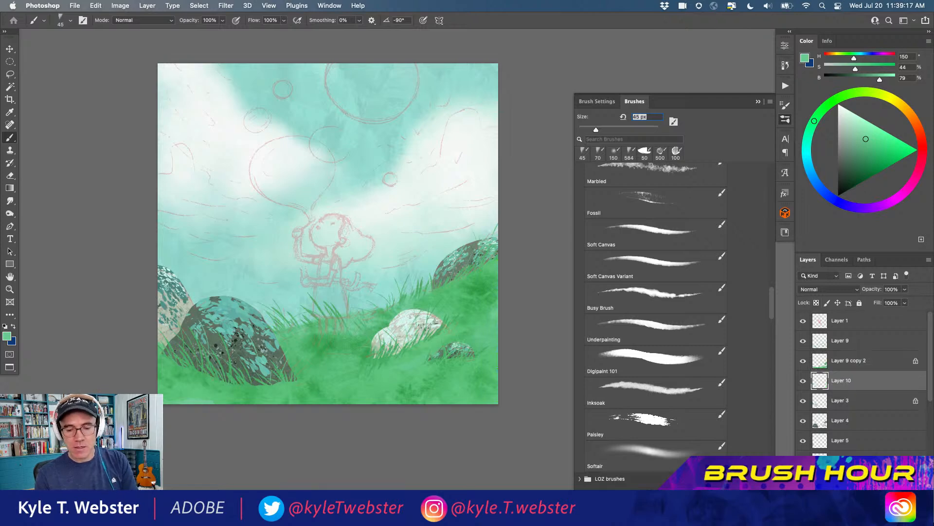
Choose the Tracker Ink brush from the Summer 2022 set and reset the colours to default black and white
{"action": "left_click", "coordinate": [321, 292], "text": "super"}
{"action": "left_click_drag", "start_coordinate": [260, 292], "coordinate": [259, 298]}
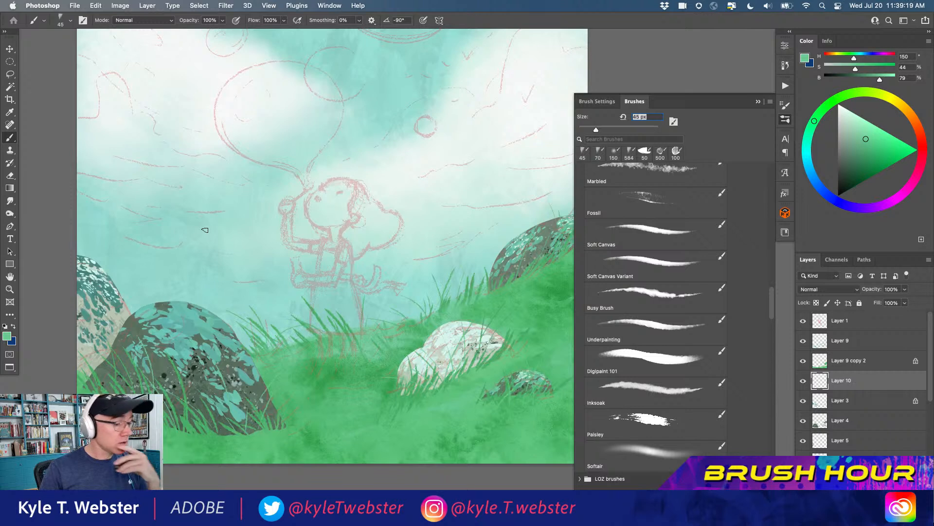
{"action": "scroll", "coordinate": [771, 299], "scroll_direction": "down", "scroll_amount": 3}
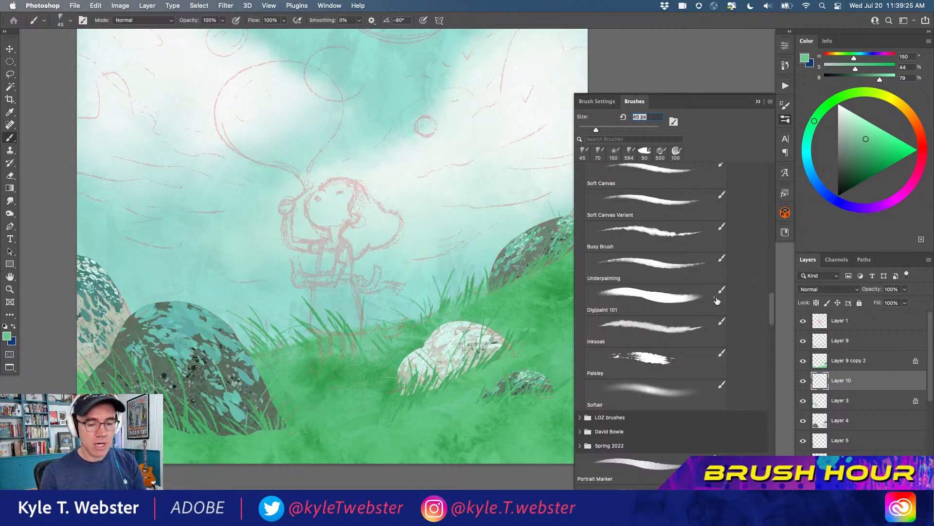
{"action": "scroll", "coordinate": [601, 256], "scroll_direction": "up", "scroll_amount": 10}
{"action": "scroll", "coordinate": [599, 249], "scroll_direction": "up", "scroll_amount": 5}
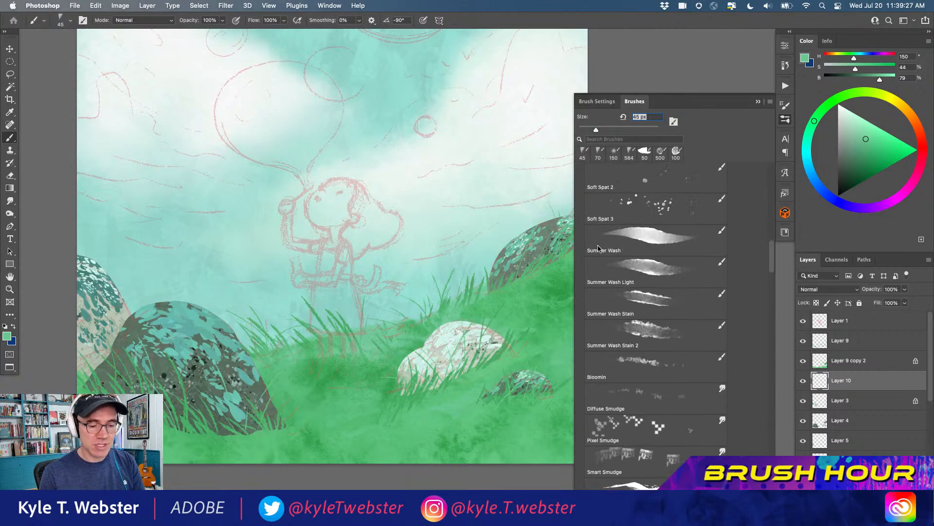
{"action": "scroll", "coordinate": [597, 238], "scroll_direction": "down", "scroll_amount": 12}
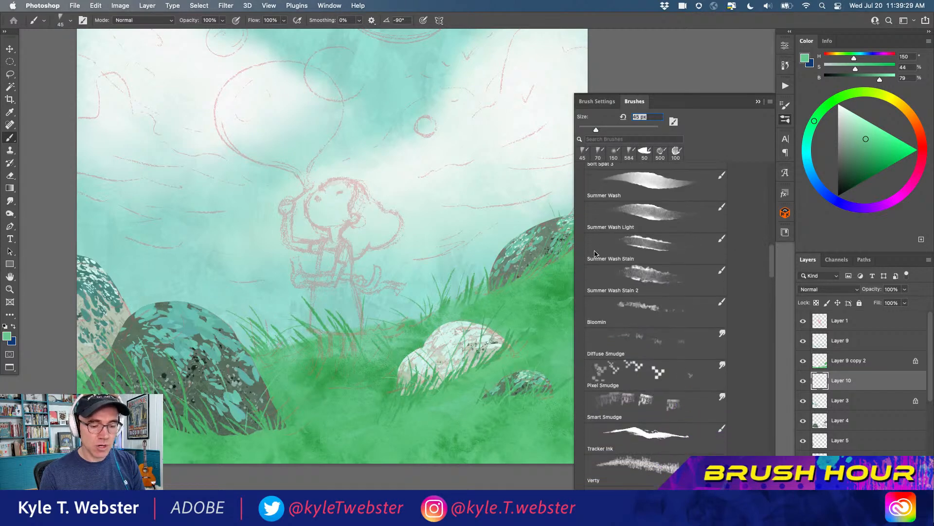
{"action": "scroll", "coordinate": [595, 265], "scroll_direction": "down", "scroll_amount": 4}
{"action": "left_click", "coordinate": [632, 251]}
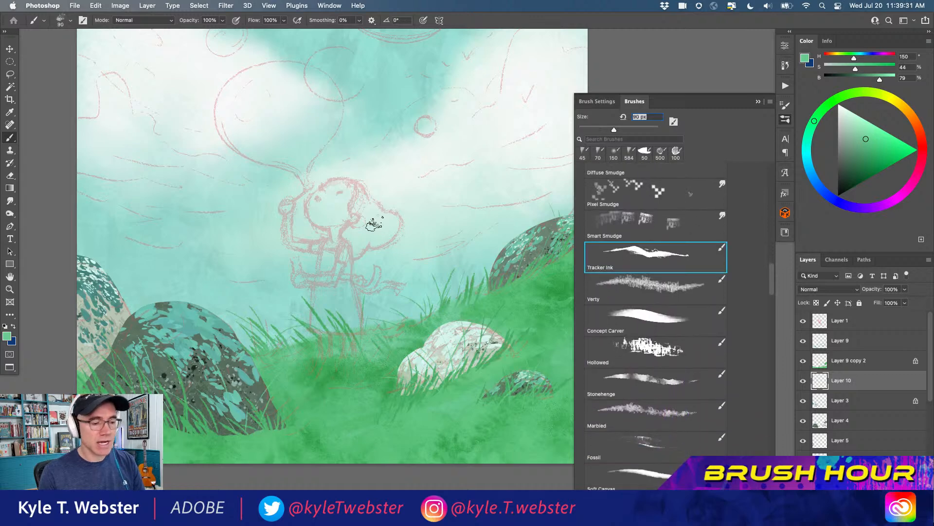
{"action": "left_click", "coordinate": [6, 325]}
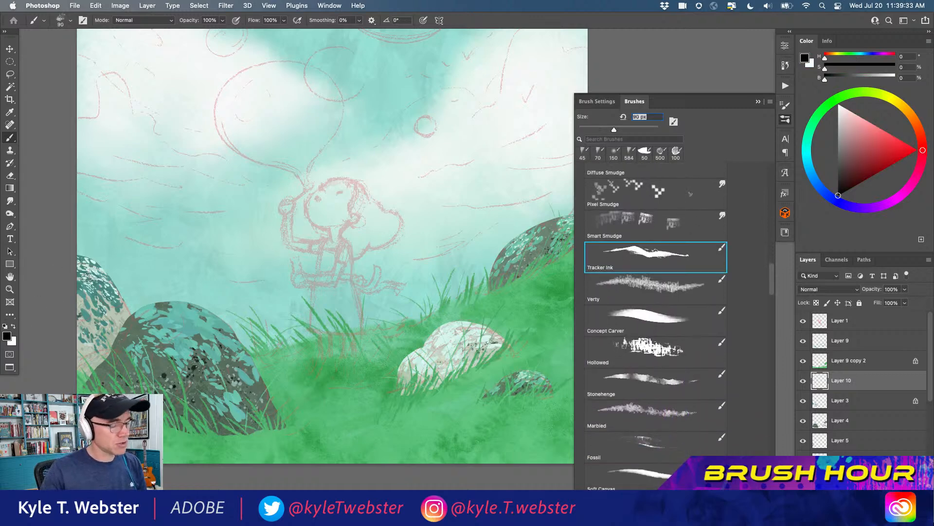
Test the Tracker Ink brush with varied black strokes across the sky and clear the strokes from the layer
{"action": "mouse_move", "coordinate": [304, 160]}
{"action": "left_mouse_down"}
{"action": "mouse_move", "coordinate": [272, 244]}
{"action": "mouse_move", "coordinate": [296, 245]}
{"action": "mouse_move", "coordinate": [192, 150]}
{"action": "mouse_move", "coordinate": [169, 193]}
{"action": "left_mouse_up"}
{"action": "mouse_move", "coordinate": [162, 210]}
{"action": "left_mouse_down"}
{"action": "mouse_move", "coordinate": [182, 252]}
{"action": "mouse_move", "coordinate": [390, 186]}
{"action": "left_mouse_up"}
{"action": "left_click_drag", "start_coordinate": [375, 109], "coordinate": [417, 244]}
{"action": "mouse_move", "coordinate": [458, 188]}
{"action": "left_mouse_down"}
{"action": "mouse_move", "coordinate": [464, 223]}
{"action": "mouse_move", "coordinate": [470, 140]}
{"action": "mouse_move", "coordinate": [448, 180]}
{"action": "left_mouse_up"}
{"action": "left_click_drag", "start_coordinate": [462, 136], "coordinate": [443, 167]}
{"action": "left_click_drag", "start_coordinate": [438, 126], "coordinate": [486, 129]}
{"action": "left_click_drag", "start_coordinate": [416, 101], "coordinate": [480, 105]}
{"action": "left_click_drag", "start_coordinate": [432, 79], "coordinate": [428, 166]}
{"action": "mouse_move", "coordinate": [438, 182]}
{"action": "left_mouse_down"}
{"action": "mouse_move", "coordinate": [396, 95]}
{"action": "mouse_move", "coordinate": [308, 72]}
{"action": "mouse_move", "coordinate": [273, 106]}
{"action": "left_mouse_up"}
{"action": "left_click_drag", "start_coordinate": [347, 140], "coordinate": [360, 150]}
{"action": "left_click_drag", "start_coordinate": [274, 133], "coordinate": [233, 124]}
{"action": "left_click_drag", "start_coordinate": [244, 107], "coordinate": [196, 96]}
{"action": "mouse_move", "coordinate": [141, 112]}
{"action": "left_mouse_down"}
{"action": "mouse_move", "coordinate": [146, 143]}
{"action": "mouse_move", "coordinate": [113, 154]}
{"action": "mouse_move", "coordinate": [164, 85]}
{"action": "mouse_move", "coordinate": [152, 77]}
{"action": "mouse_move", "coordinate": [156, 175]}
{"action": "left_mouse_up"}
{"action": "left_click_drag", "start_coordinate": [133, 213], "coordinate": [131, 250]}
{"action": "mouse_move", "coordinate": [125, 216]}
{"action": "left_mouse_down"}
{"action": "mouse_move", "coordinate": [125, 246]}
{"action": "mouse_move", "coordinate": [118, 238]}
{"action": "left_mouse_up"}
{"action": "left_click_drag", "start_coordinate": [145, 218], "coordinate": [145, 248]}
{"action": "mouse_move", "coordinate": [170, 201]}
{"action": "left_mouse_down"}
{"action": "mouse_move", "coordinate": [101, 201]}
{"action": "mouse_move", "coordinate": [146, 196]}
{"action": "mouse_move", "coordinate": [115, 194]}
{"action": "left_mouse_up"}
{"action": "mouse_move", "coordinate": [134, 150]}
{"action": "left_mouse_down"}
{"action": "mouse_move", "coordinate": [111, 165]}
{"action": "mouse_move", "coordinate": [149, 174]}
{"action": "mouse_move", "coordinate": [99, 169]}
{"action": "mouse_move", "coordinate": [145, 161]}
{"action": "left_mouse_up"}
{"action": "left_click_drag", "start_coordinate": [110, 128], "coordinate": [117, 148]}
{"action": "left_click_drag", "start_coordinate": [115, 76], "coordinate": [117, 91]}
{"action": "key", "text": "super+a"}
{"action": "key", "text": "BackSpace"}
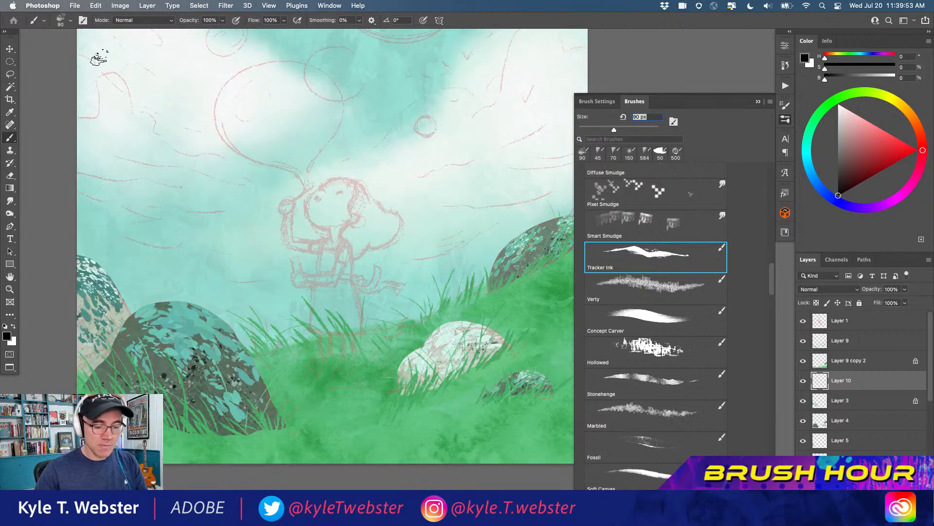
Test the Verty brush at 626 px with black hatched patches in the sky, and clear them from the layer
{"action": "left_click", "coordinate": [630, 285]}
{"action": "left_click_drag", "start_coordinate": [446, 123], "coordinate": [452, 185]}
{"action": "left_click_drag", "start_coordinate": [448, 144], "coordinate": [389, 139]}
{"action": "left_click_drag", "start_coordinate": [209, 117], "coordinate": [214, 244]}
{"action": "mouse_move", "coordinate": [178, 151]}
{"action": "left_mouse_down"}
{"action": "mouse_move", "coordinate": [180, 225]}
{"action": "mouse_move", "coordinate": [153, 110]}
{"action": "mouse_move", "coordinate": [156, 254]}
{"action": "mouse_move", "coordinate": [129, 107]}
{"action": "mouse_move", "coordinate": [134, 268]}
{"action": "mouse_move", "coordinate": [240, 115]}
{"action": "mouse_move", "coordinate": [245, 247]}
{"action": "mouse_move", "coordinate": [261, 134]}
{"action": "mouse_move", "coordinate": [278, 233]}
{"action": "left_mouse_up"}
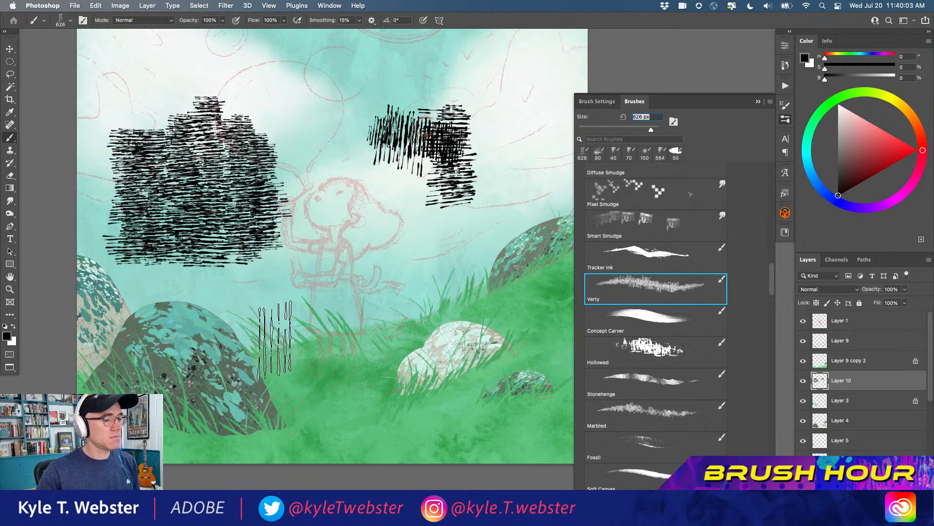
{"action": "mouse_move", "coordinate": [315, 104]}
{"action": "left_mouse_down"}
{"action": "mouse_move", "coordinate": [254, 87]}
{"action": "mouse_move", "coordinate": [328, 69]}
{"action": "mouse_move", "coordinate": [242, 73]}
{"action": "left_mouse_up"}
{"action": "mouse_move", "coordinate": [516, 85]}
{"action": "left_mouse_down"}
{"action": "mouse_move", "coordinate": [482, 121]}
{"action": "mouse_move", "coordinate": [543, 90]}
{"action": "mouse_move", "coordinate": [477, 145]}
{"action": "left_mouse_up"}
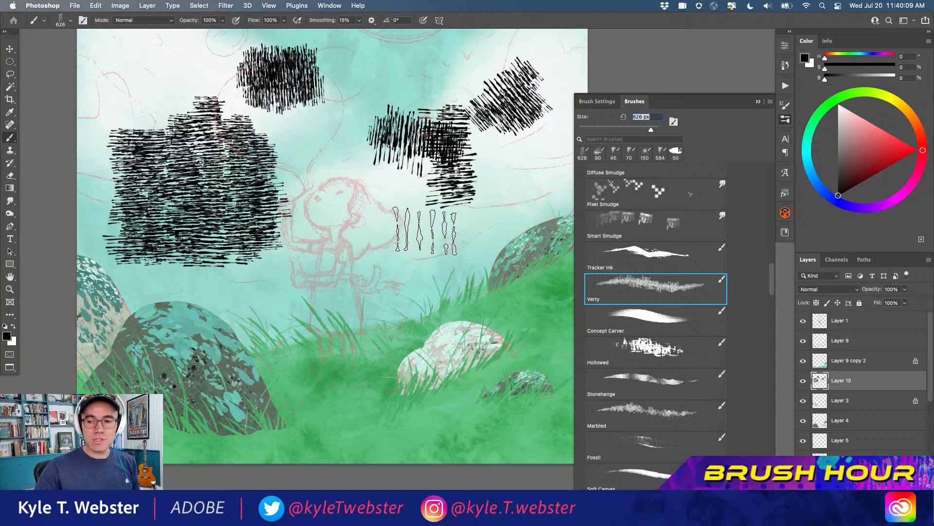
{"action": "key", "text": "super+a"}
{"action": "key", "text": "BackSpace"}
{"action": "key", "text": "super+d"}
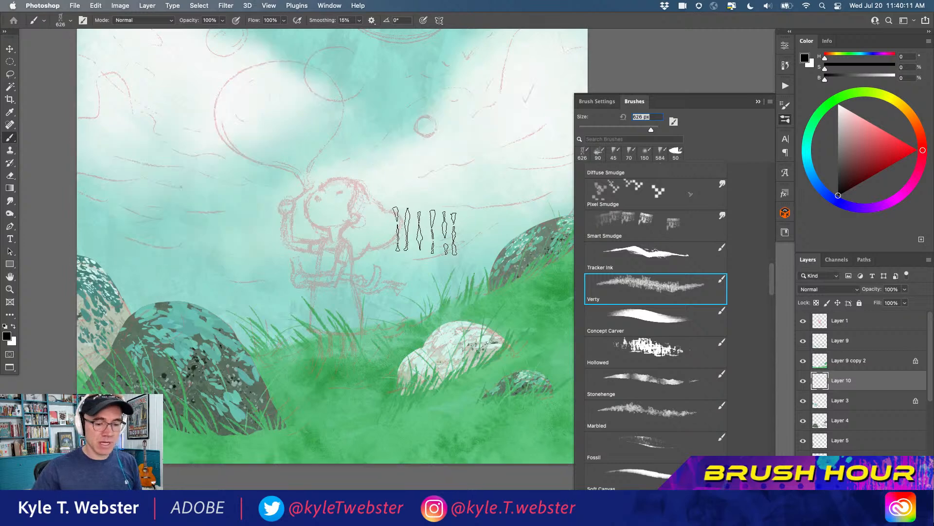
Test the next brush at 200 px with a few bristly black strokes beside the sketched large bubble
{"action": "key", "text": "period"}
{"action": "left_click_drag", "start_coordinate": [191, 124], "coordinate": [233, 222]}
{"action": "mouse_move", "coordinate": [249, 263]}
{"action": "left_mouse_down"}
{"action": "mouse_move", "coordinate": [166, 212]}
{"action": "mouse_move", "coordinate": [168, 190]}
{"action": "left_mouse_up"}
{"action": "mouse_move", "coordinate": [182, 158]}
{"action": "left_mouse_down"}
{"action": "mouse_move", "coordinate": [250, 146]}
{"action": "mouse_move", "coordinate": [282, 90]}
{"action": "left_mouse_up"}
Switch to the Digipaint 101 brush at 175 px and try black strokes across the sky, clearing all test marks from the layer
{"action": "left_click_drag", "start_coordinate": [771, 276], "coordinate": [771, 300]}
{"action": "left_click", "coordinate": [629, 374]}
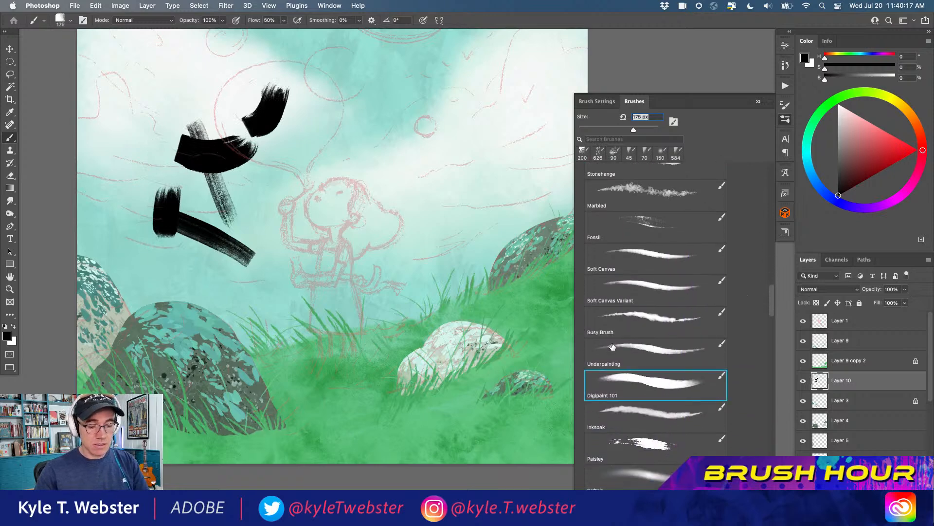
{"action": "left_click_drag", "start_coordinate": [388, 87], "coordinate": [390, 163]}
{"action": "left_click_drag", "start_coordinate": [358, 131], "coordinate": [411, 173]}
{"action": "mouse_move", "coordinate": [455, 167]}
{"action": "left_mouse_down"}
{"action": "mouse_move", "coordinate": [465, 128]}
{"action": "mouse_move", "coordinate": [446, 225]}
{"action": "left_mouse_up"}
{"action": "left_click_drag", "start_coordinate": [480, 191], "coordinate": [507, 152]}
{"action": "mouse_move", "coordinate": [524, 97]}
{"action": "left_mouse_down"}
{"action": "mouse_move", "coordinate": [437, 88]}
{"action": "mouse_move", "coordinate": [317, 46]}
{"action": "left_mouse_up"}
{"action": "left_click_drag", "start_coordinate": [178, 56], "coordinate": [217, 88]}
{"action": "mouse_move", "coordinate": [175, 85]}
{"action": "left_mouse_down"}
{"action": "mouse_move", "coordinate": [214, 105]}
{"action": "mouse_move", "coordinate": [141, 121]}
{"action": "mouse_move", "coordinate": [124, 153]}
{"action": "left_mouse_up"}
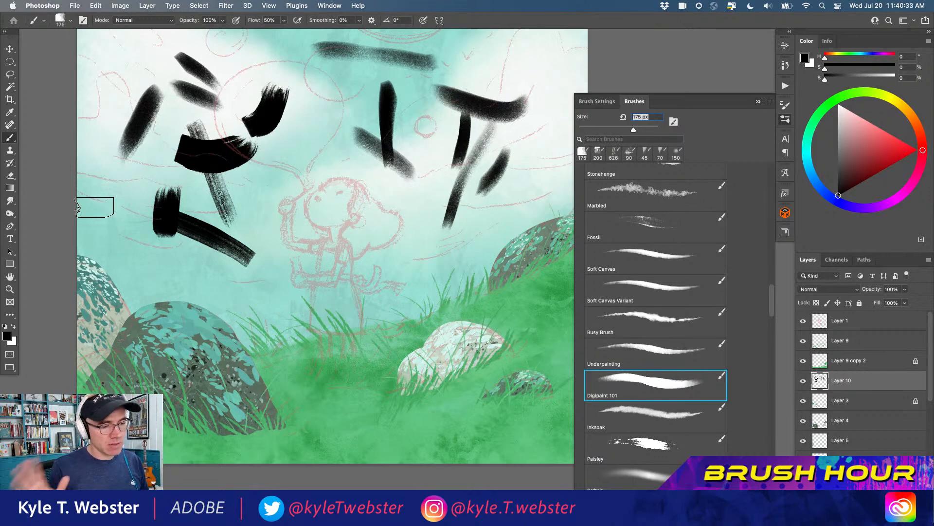
{"action": "mouse_move", "coordinate": [539, 146]}
{"action": "left_mouse_down"}
{"action": "mouse_move", "coordinate": [499, 78]}
{"action": "mouse_move", "coordinate": [536, 73]}
{"action": "mouse_move", "coordinate": [539, 100]}
{"action": "left_mouse_up"}
{"action": "left_click_drag", "start_coordinate": [553, 75], "coordinate": [517, 60]}
{"action": "mouse_move", "coordinate": [528, 182]}
{"action": "left_mouse_down"}
{"action": "mouse_move", "coordinate": [512, 201]}
{"action": "mouse_move", "coordinate": [487, 192]}
{"action": "left_mouse_up"}
{"action": "left_click_drag", "start_coordinate": [471, 223], "coordinate": [459, 244]}
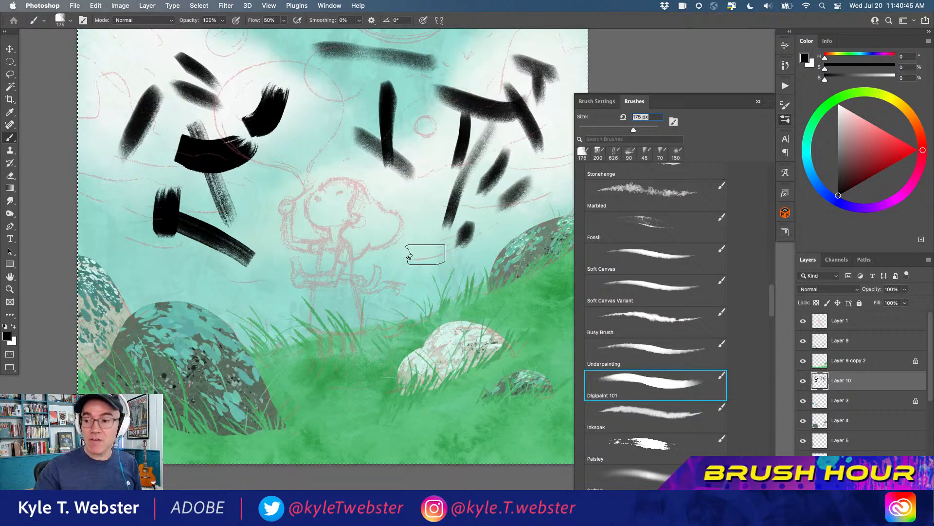
{"action": "key", "text": "Delete"}
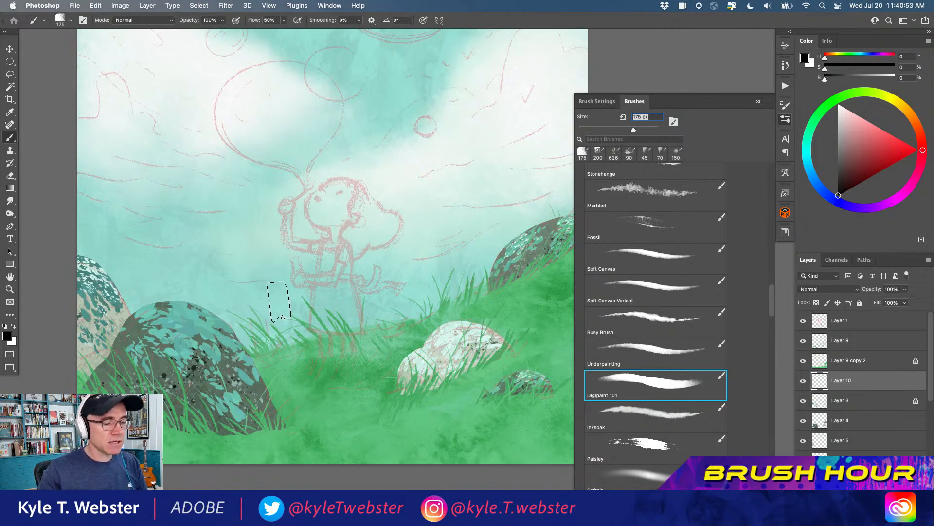
Set the foreground colour to a medium brown with H 35, S 38 and B 56
{"action": "left_click", "coordinate": [351, 187], "text": "alt"}
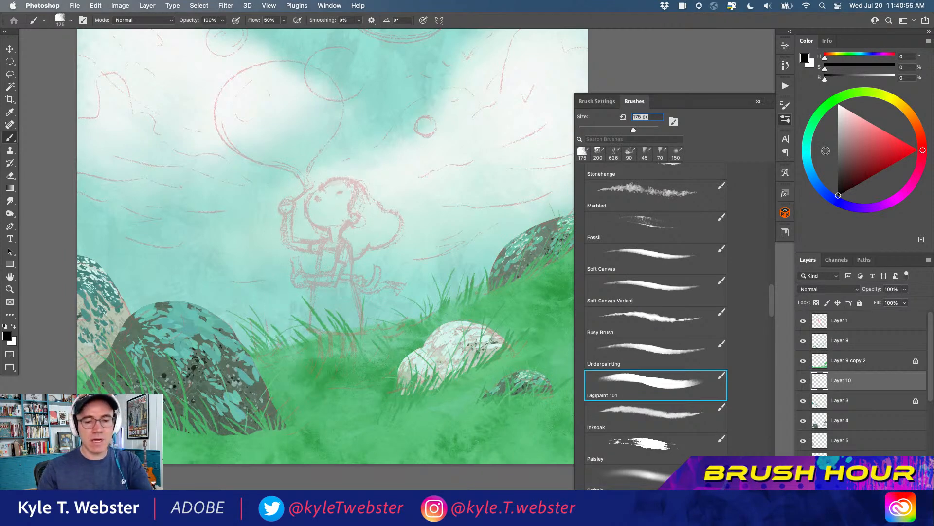
{"action": "left_click", "coordinate": [907, 110]}
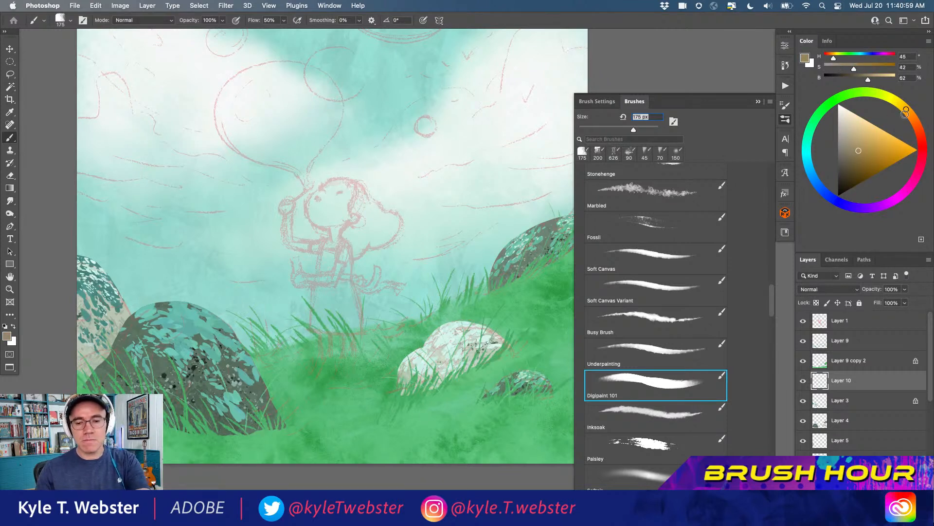
{"action": "left_click", "coordinate": [906, 117]}
{"action": "left_click", "coordinate": [855, 154]}
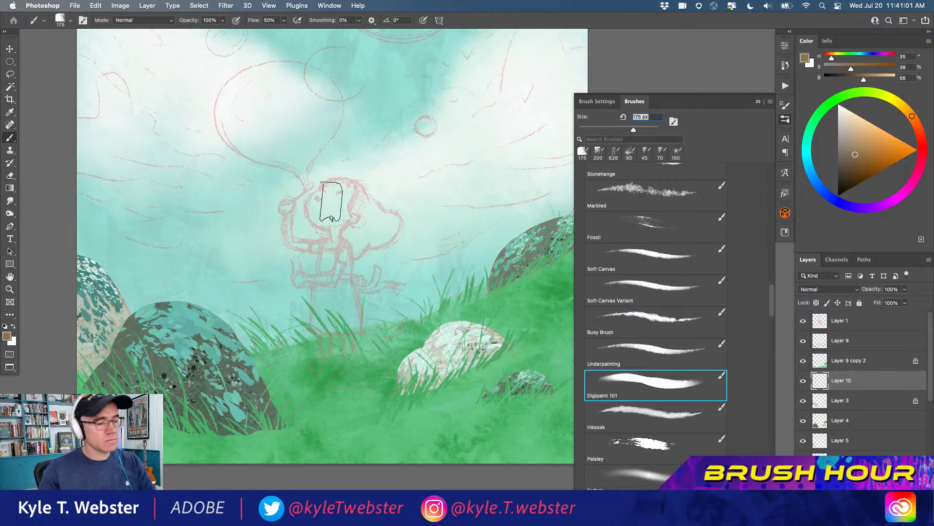
Reduce the brush to 80 px and fill the sketched girl's head, neck and upper chest with brown
{"action": "key", "text": "["}
{"action": "key", "text": "["}
{"action": "key", "text": "bracketleft"}
{"action": "key", "text": "bracketleft"}
{"action": "key", "text": "bracketleft"}
{"action": "mouse_move", "coordinate": [344, 191]}
{"action": "left_mouse_down"}
{"action": "mouse_move", "coordinate": [329, 192]}
{"action": "mouse_move", "coordinate": [336, 185]}
{"action": "mouse_move", "coordinate": [314, 200]}
{"action": "mouse_move", "coordinate": [324, 191]}
{"action": "mouse_move", "coordinate": [311, 210]}
{"action": "mouse_move", "coordinate": [316, 194]}
{"action": "mouse_move", "coordinate": [321, 217]}
{"action": "mouse_move", "coordinate": [336, 212]}
{"action": "mouse_move", "coordinate": [353, 188]}
{"action": "mouse_move", "coordinate": [341, 213]}
{"action": "mouse_move", "coordinate": [352, 210]}
{"action": "mouse_move", "coordinate": [306, 217]}
{"action": "mouse_move", "coordinate": [336, 221]}
{"action": "mouse_move", "coordinate": [323, 226]}
{"action": "mouse_move", "coordinate": [340, 247]}
{"action": "left_mouse_up"}
{"action": "scroll", "coordinate": [326, 208], "scroll_direction": "up", "scroll_amount": 1}
{"action": "mouse_move", "coordinate": [343, 233]}
{"action": "left_mouse_down"}
{"action": "mouse_move", "coordinate": [345, 248]}
{"action": "mouse_move", "coordinate": [326, 261]}
{"action": "mouse_move", "coordinate": [349, 251]}
{"action": "mouse_move", "coordinate": [328, 266]}
{"action": "left_mouse_up"}
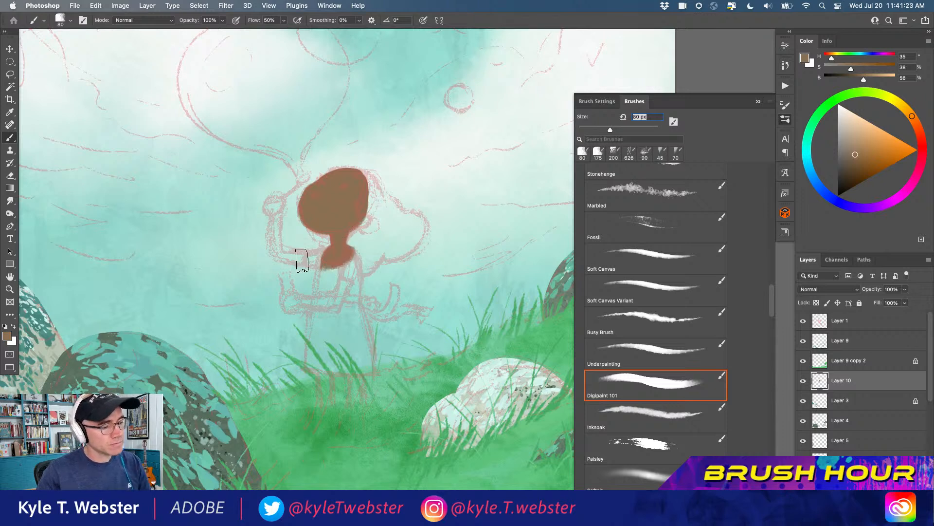
Paint the girl's raised arm from shoulder to wrist in brown, using a 60 px brush for the forearm
{"action": "left_click_drag", "start_coordinate": [307, 256], "coordinate": [273, 252]}
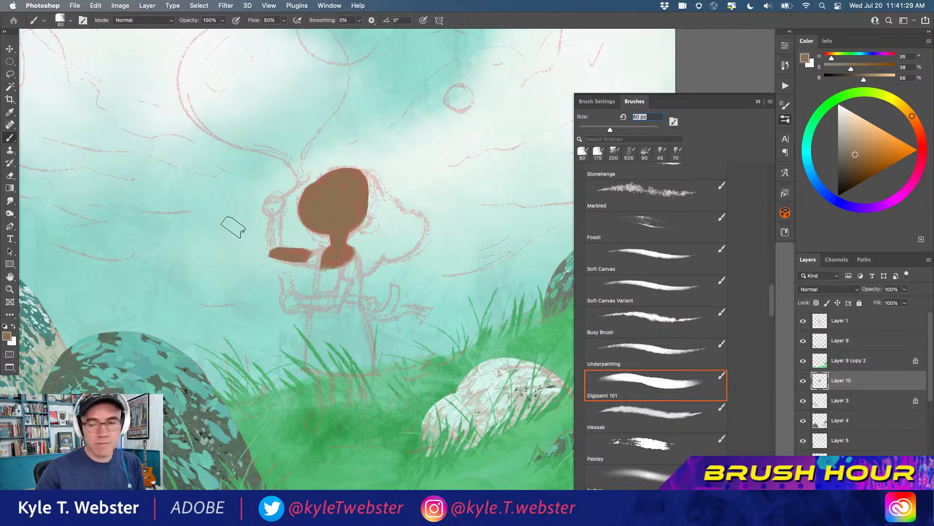
{"action": "key", "text": "bracketleft"}
{"action": "key", "text": "bracketleft"}
{"action": "mouse_move", "coordinate": [276, 248]}
{"action": "left_mouse_down"}
{"action": "mouse_move", "coordinate": [279, 216]}
{"action": "mouse_move", "coordinate": [271, 244]}
{"action": "left_mouse_up"}
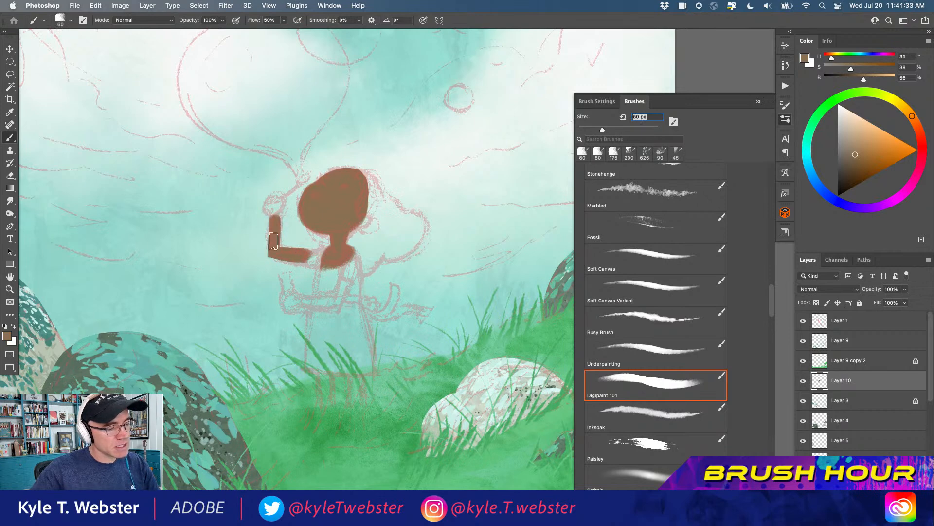
With the brush at 40 px, paint the girl's raised hand and her lower bent arm with its hand in brown
{"action": "key", "text": "p"}
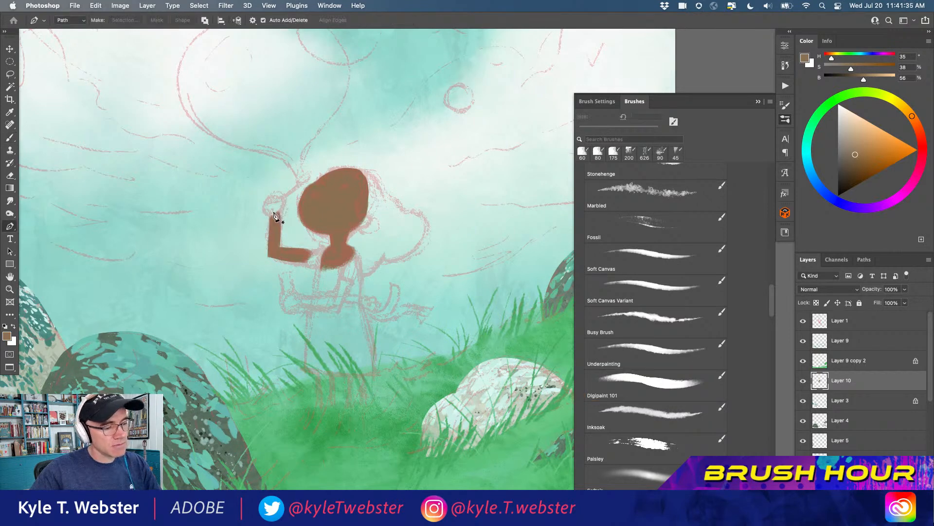
{"action": "key", "text": "b"}
{"action": "key", "text": "bracketleft"}
{"action": "key", "text": "bracketleft"}
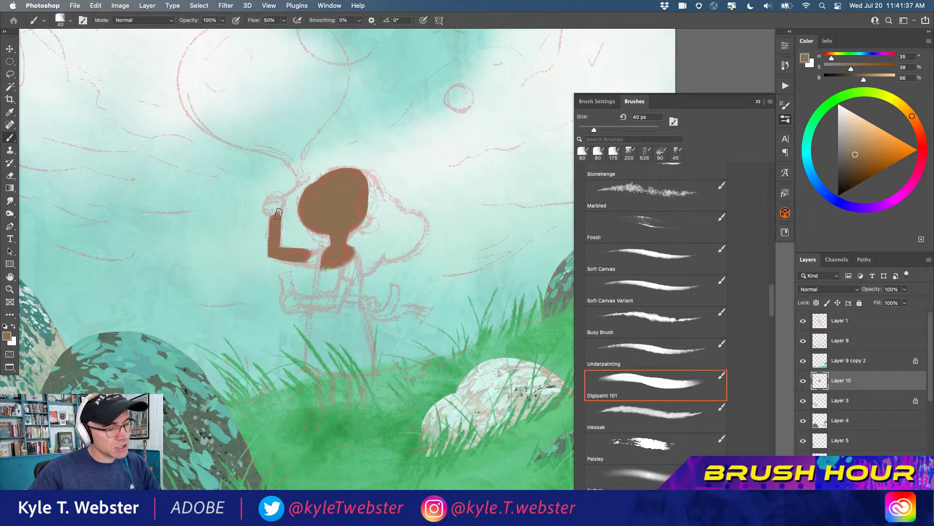
{"action": "mouse_move", "coordinate": [277, 217]}
{"action": "left_mouse_down"}
{"action": "mouse_move", "coordinate": [282, 200]}
{"action": "mouse_move", "coordinate": [273, 195]}
{"action": "mouse_move", "coordinate": [268, 208]}
{"action": "left_mouse_up"}
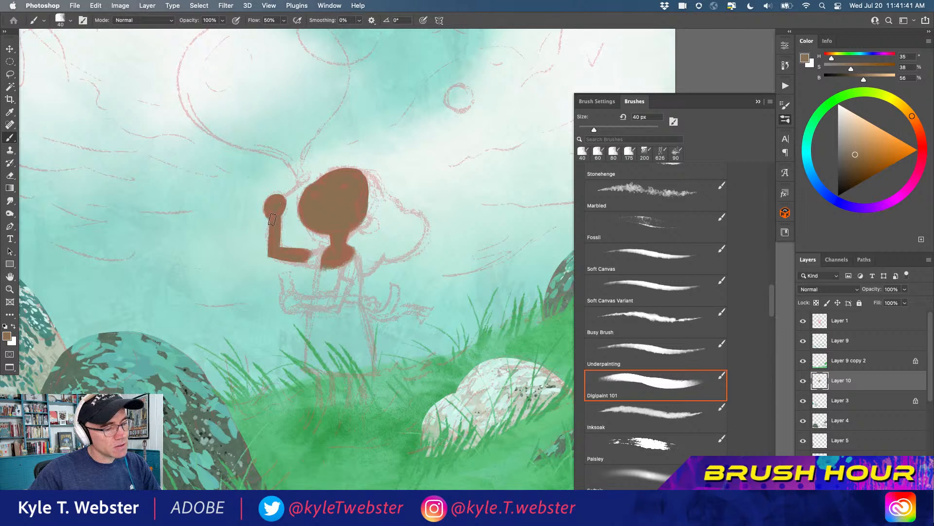
{"action": "mouse_move", "coordinate": [352, 280]}
{"action": "left_mouse_down"}
{"action": "mouse_move", "coordinate": [340, 309]}
{"action": "mouse_move", "coordinate": [349, 279]}
{"action": "mouse_move", "coordinate": [336, 307]}
{"action": "mouse_move", "coordinate": [337, 287]}
{"action": "mouse_move", "coordinate": [335, 300]}
{"action": "mouse_move", "coordinate": [293, 297]}
{"action": "mouse_move", "coordinate": [337, 307]}
{"action": "mouse_move", "coordinate": [304, 305]}
{"action": "left_mouse_up"}
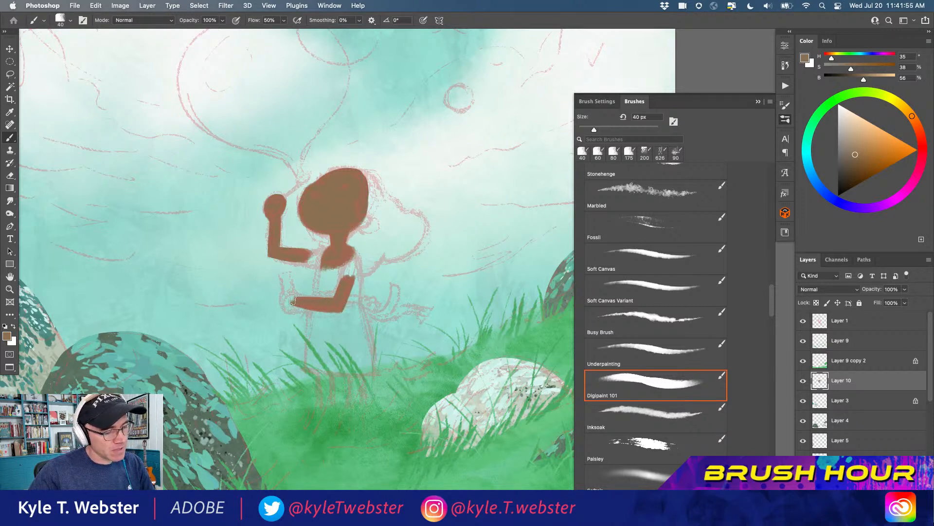
{"action": "left_click_drag", "start_coordinate": [297, 299], "coordinate": [290, 301]}
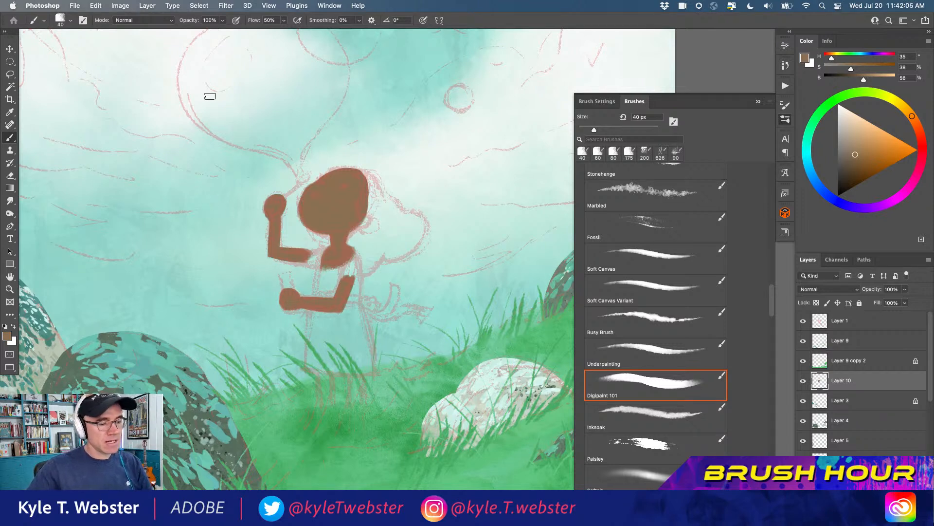
Paint the girl's ear in brown with the 40 px brush and round out the front edge of her face
{"action": "left_click_drag", "start_coordinate": [363, 216], "coordinate": [372, 223]}
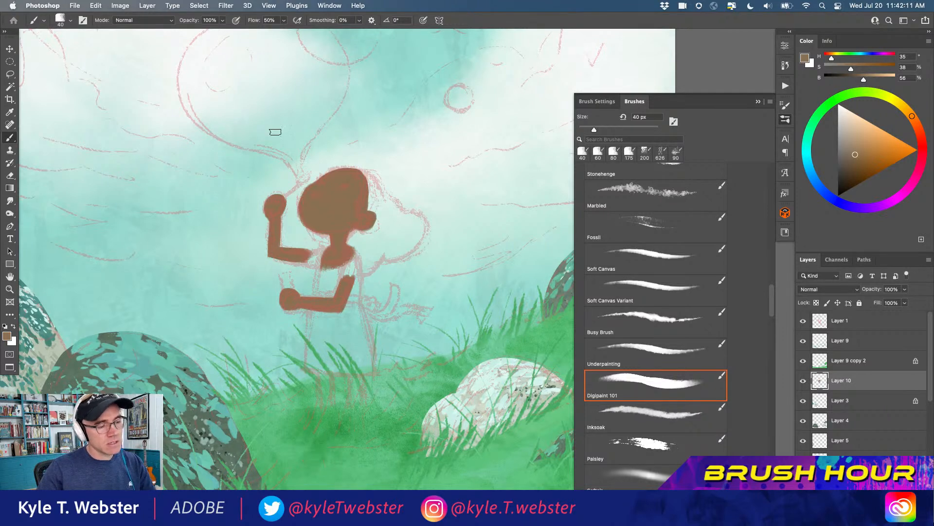
{"action": "scroll", "coordinate": [315, 181], "scroll_direction": "up", "scroll_amount": 2}
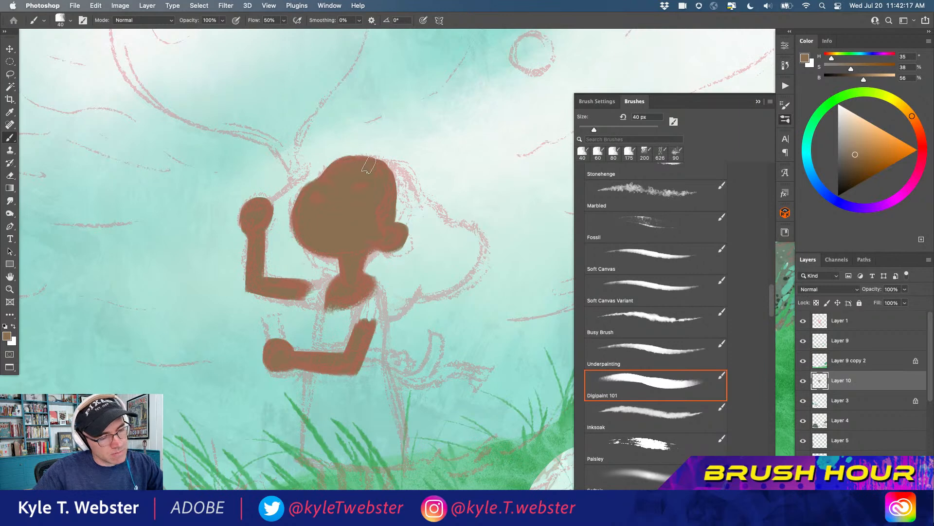
{"action": "mouse_move", "coordinate": [311, 185]}
{"action": "left_mouse_down"}
{"action": "mouse_move", "coordinate": [292, 212]}
{"action": "mouse_move", "coordinate": [306, 191]}
{"action": "mouse_move", "coordinate": [297, 237]}
{"action": "left_mouse_up"}
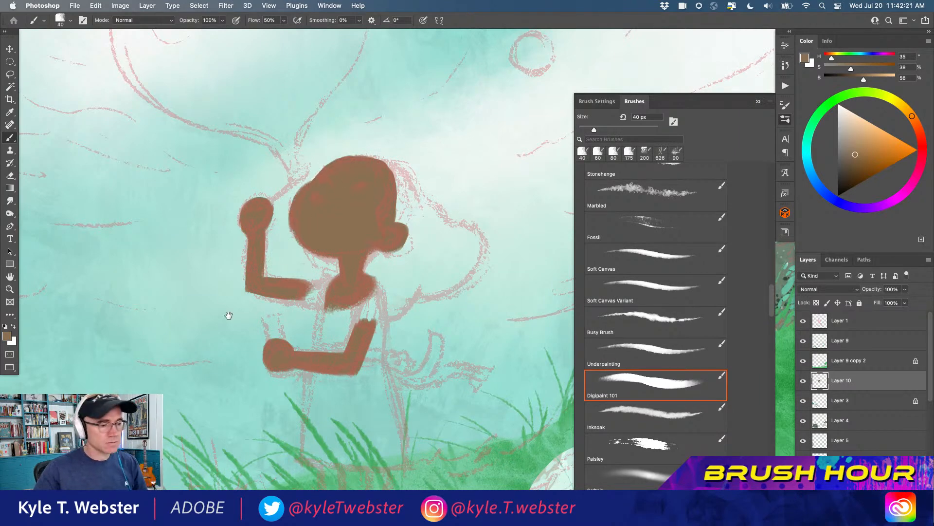
Paint the girl's two lower legs in brown beneath the sketched dress hem, down into the grass
{"action": "left_click_drag", "start_coordinate": [227, 313], "coordinate": [206, 278]}
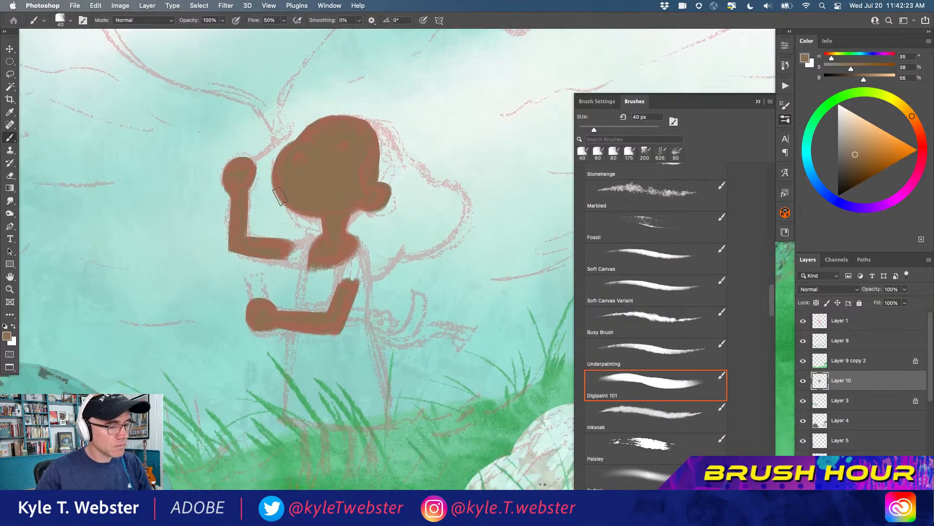
{"action": "mouse_move", "coordinate": [246, 283]}
{"action": "left_mouse_down"}
{"action": "mouse_move", "coordinate": [234, 196]}
{"action": "mouse_move", "coordinate": [540, 238]}
{"action": "left_mouse_up"}
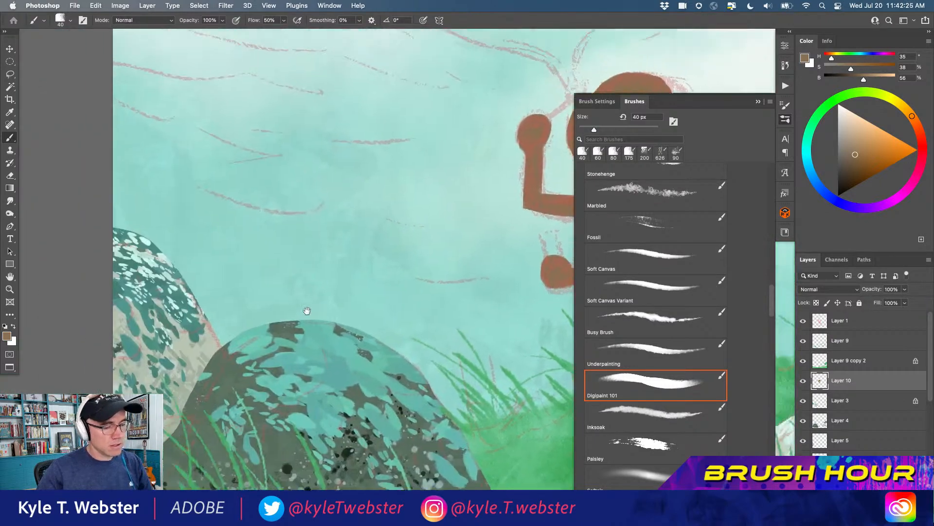
{"action": "left_click_drag", "start_coordinate": [298, 311], "coordinate": [188, 213]}
{"action": "left_click_drag", "start_coordinate": [428, 381], "coordinate": [213, 308]}
{"action": "mouse_move", "coordinate": [281, 217]}
{"action": "left_mouse_down"}
{"action": "mouse_move", "coordinate": [272, 258]}
{"action": "mouse_move", "coordinate": [270, 207]}
{"action": "mouse_move", "coordinate": [281, 266]}
{"action": "mouse_move", "coordinate": [283, 253]}
{"action": "left_mouse_up"}
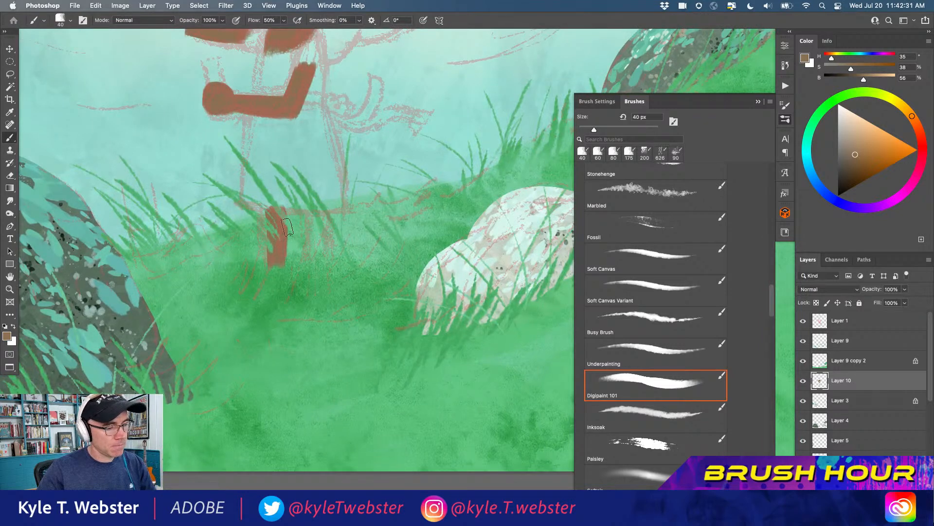
{"action": "mouse_move", "coordinate": [310, 213]}
{"action": "left_mouse_down"}
{"action": "mouse_move", "coordinate": [312, 267]}
{"action": "mouse_move", "coordinate": [315, 212]}
{"action": "mouse_move", "coordinate": [317, 261]}
{"action": "mouse_move", "coordinate": [322, 226]}
{"action": "mouse_move", "coordinate": [325, 262]}
{"action": "mouse_move", "coordinate": [323, 208]}
{"action": "mouse_move", "coordinate": [328, 262]}
{"action": "left_mouse_up"}
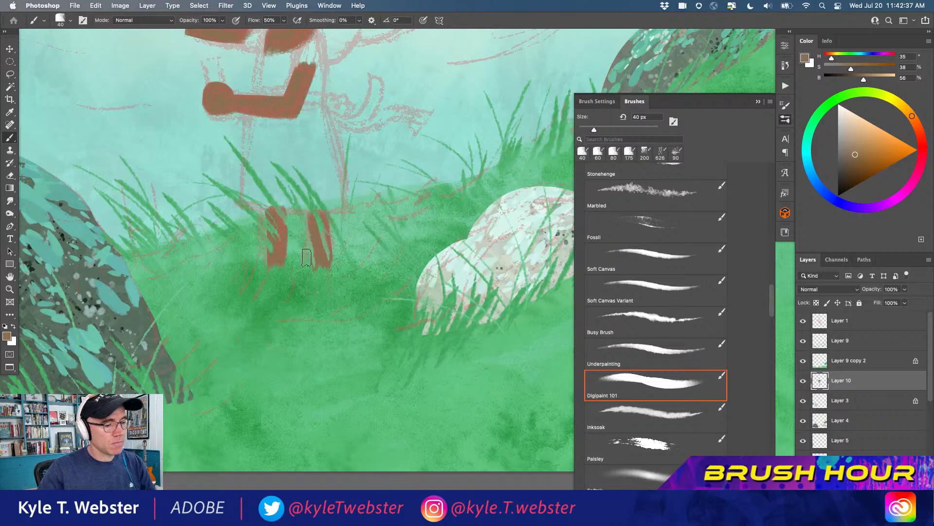
{"action": "left_click", "coordinate": [265, 298], "text": "alt"}
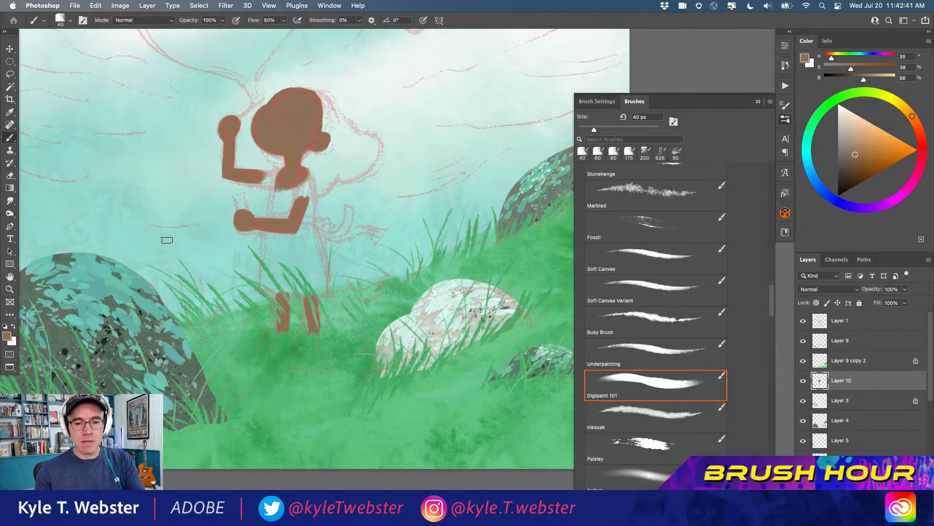
Set the foreground colour to bright pink with H 352, S 54 and B 97, and paint the dress's near shoulder and back
{"action": "left_click", "coordinate": [204, 295], "text": "alt"}
{"action": "left_click_drag", "start_coordinate": [198, 276], "coordinate": [221, 332]}
{"action": "left_click", "coordinate": [209, 295], "text": "alt"}
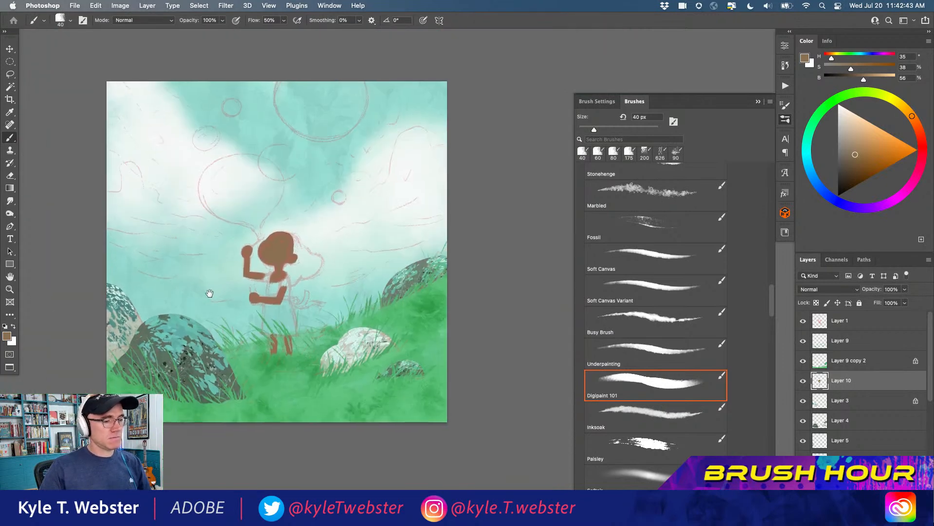
{"action": "left_click", "coordinate": [221, 319]}
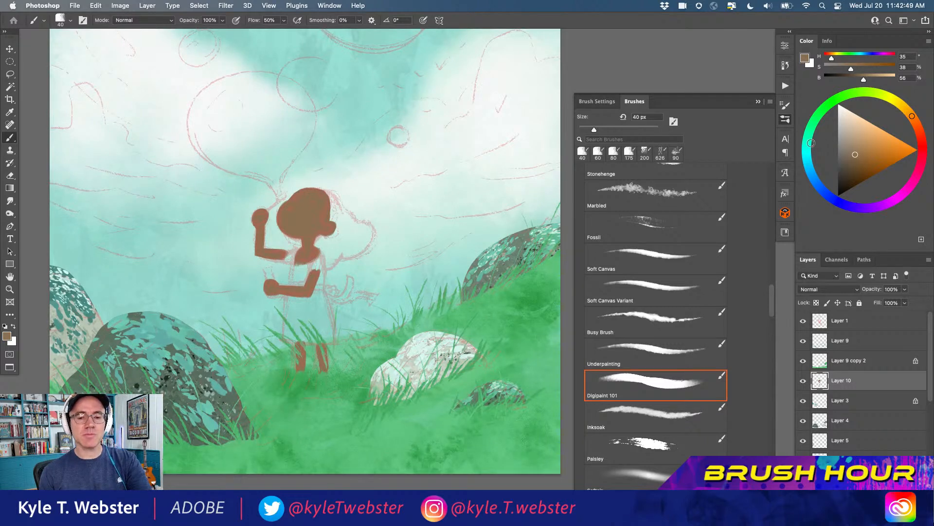
{"action": "left_click", "coordinate": [923, 158]}
{"action": "left_click", "coordinate": [882, 141]}
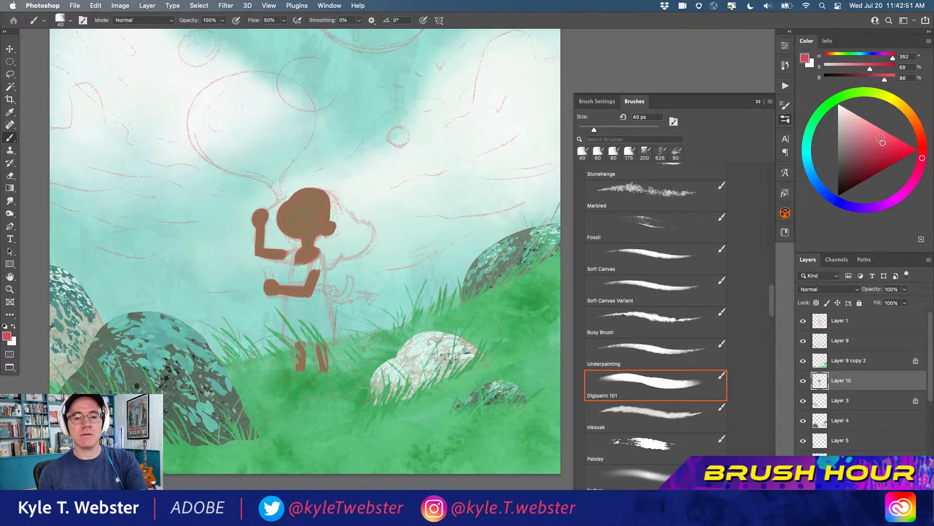
{"action": "left_click", "coordinate": [297, 274], "text": "super"}
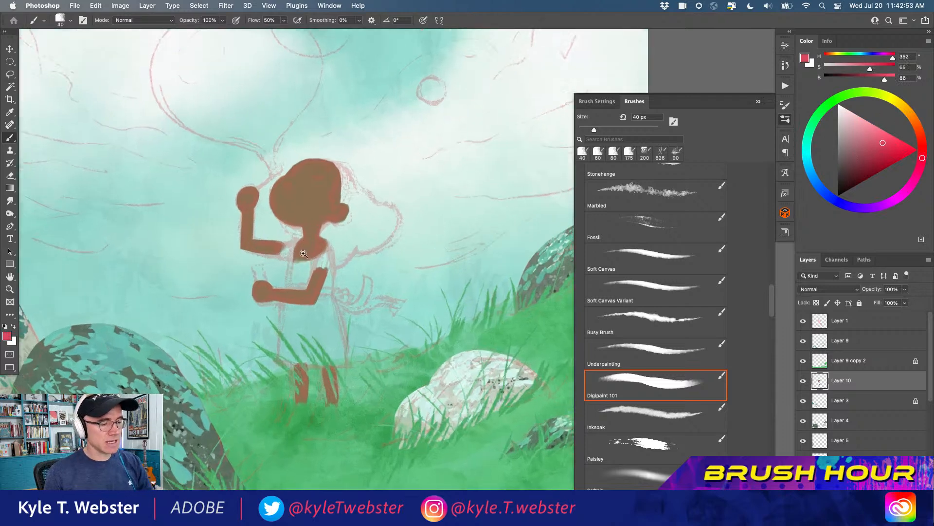
{"action": "mouse_move", "coordinate": [326, 246]}
{"action": "left_mouse_down"}
{"action": "mouse_move", "coordinate": [304, 268]}
{"action": "mouse_move", "coordinate": [320, 266]}
{"action": "left_mouse_up"}
{"action": "left_click", "coordinate": [879, 130]}
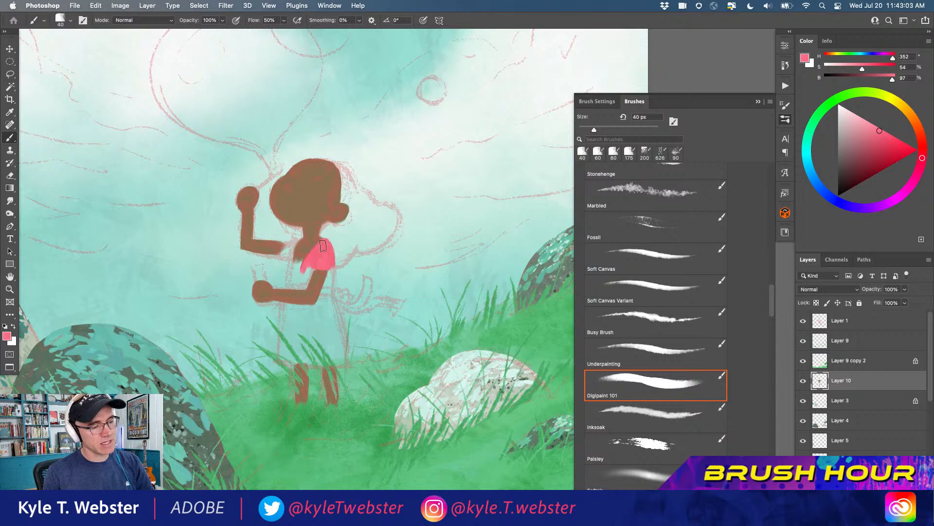
{"action": "mouse_move", "coordinate": [332, 256]}
{"action": "left_mouse_down"}
{"action": "mouse_move", "coordinate": [331, 294]}
{"action": "mouse_move", "coordinate": [320, 301]}
{"action": "mouse_move", "coordinate": [330, 265]}
{"action": "left_mouse_up"}
Fill the dress's skirt down to the hem and the front of its bodice with pink
{"action": "mouse_move", "coordinate": [332, 304]}
{"action": "left_mouse_down"}
{"action": "mouse_move", "coordinate": [326, 285]}
{"action": "mouse_move", "coordinate": [339, 335]}
{"action": "mouse_move", "coordinate": [332, 305]}
{"action": "mouse_move", "coordinate": [329, 330]}
{"action": "mouse_move", "coordinate": [324, 302]}
{"action": "mouse_move", "coordinate": [302, 297]}
{"action": "mouse_move", "coordinate": [307, 260]}
{"action": "mouse_move", "coordinate": [300, 309]}
{"action": "mouse_move", "coordinate": [317, 307]}
{"action": "mouse_move", "coordinate": [287, 309]}
{"action": "mouse_move", "coordinate": [318, 309]}
{"action": "mouse_move", "coordinate": [288, 307]}
{"action": "mouse_move", "coordinate": [298, 308]}
{"action": "mouse_move", "coordinate": [297, 296]}
{"action": "mouse_move", "coordinate": [269, 326]}
{"action": "mouse_move", "coordinate": [284, 306]}
{"action": "mouse_move", "coordinate": [279, 341]}
{"action": "mouse_move", "coordinate": [284, 305]}
{"action": "left_mouse_up"}
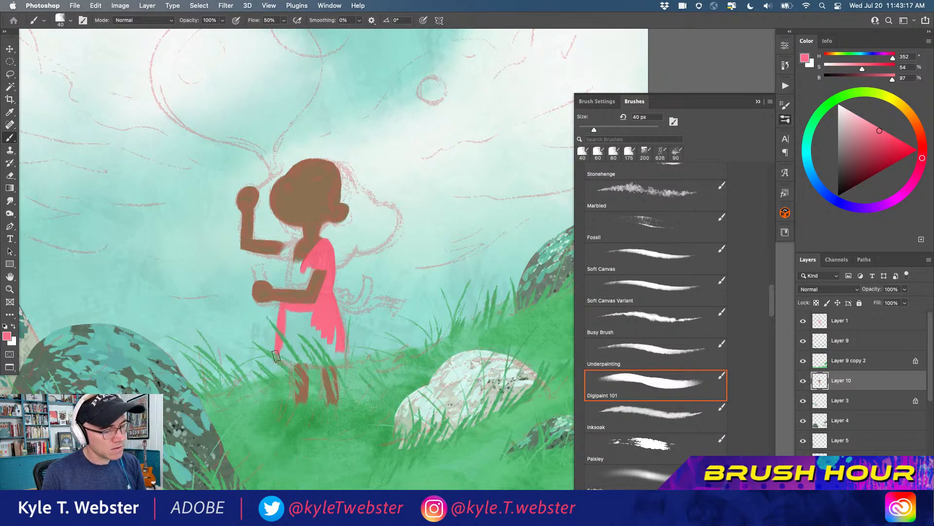
{"action": "mouse_move", "coordinate": [276, 361]}
{"action": "left_mouse_down"}
{"action": "mouse_move", "coordinate": [345, 362]}
{"action": "mouse_move", "coordinate": [341, 334]}
{"action": "mouse_move", "coordinate": [344, 363]}
{"action": "mouse_move", "coordinate": [333, 326]}
{"action": "left_mouse_up"}
{"action": "mouse_move", "coordinate": [341, 358]}
{"action": "left_mouse_down"}
{"action": "mouse_move", "coordinate": [304, 354]}
{"action": "mouse_move", "coordinate": [316, 321]}
{"action": "mouse_move", "coordinate": [288, 312]}
{"action": "mouse_move", "coordinate": [284, 351]}
{"action": "left_mouse_up"}
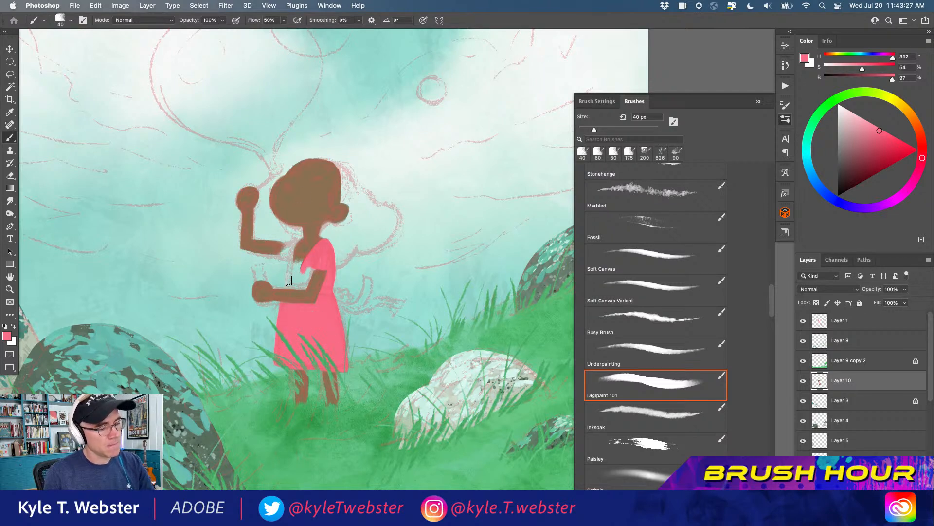
{"action": "mouse_move", "coordinate": [296, 242]}
{"action": "left_mouse_down"}
{"action": "mouse_move", "coordinate": [290, 269]}
{"action": "mouse_move", "coordinate": [308, 260]}
{"action": "mouse_move", "coordinate": [291, 264]}
{"action": "mouse_move", "coordinate": [302, 264]}
{"action": "mouse_move", "coordinate": [307, 284]}
{"action": "mouse_move", "coordinate": [311, 267]}
{"action": "mouse_move", "coordinate": [306, 287]}
{"action": "mouse_move", "coordinate": [290, 264]}
{"action": "left_mouse_up"}
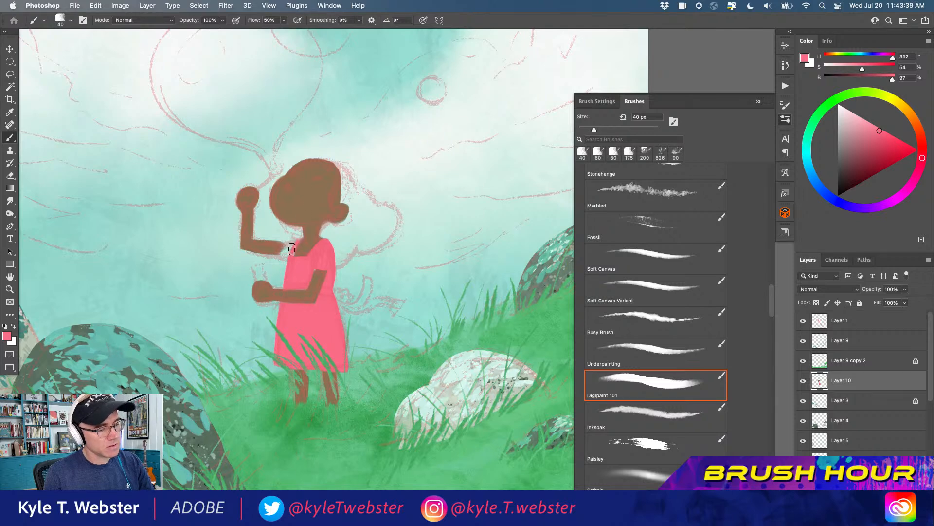
Hide the sketch on Layer 1, paint the pink sleeve on the raised arm and clean up the figure's edges
{"action": "left_click", "coordinate": [803, 321]}
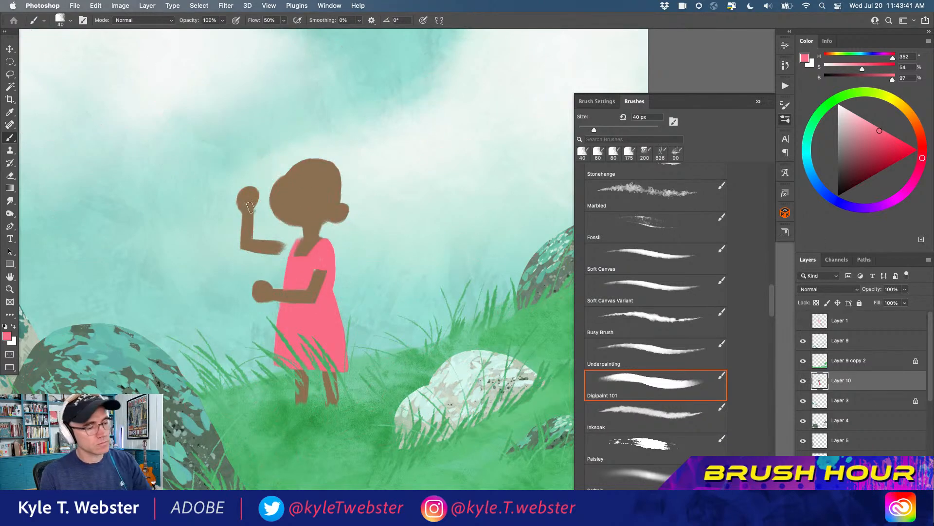
{"action": "left_click", "coordinate": [250, 262], "text": "super"}
{"action": "mouse_move", "coordinate": [328, 226]}
{"action": "left_mouse_down"}
{"action": "mouse_move", "coordinate": [297, 231]}
{"action": "mouse_move", "coordinate": [316, 226]}
{"action": "mouse_move", "coordinate": [295, 233]}
{"action": "mouse_move", "coordinate": [292, 242]}
{"action": "mouse_move", "coordinate": [306, 239]}
{"action": "mouse_move", "coordinate": [294, 243]}
{"action": "left_mouse_up"}
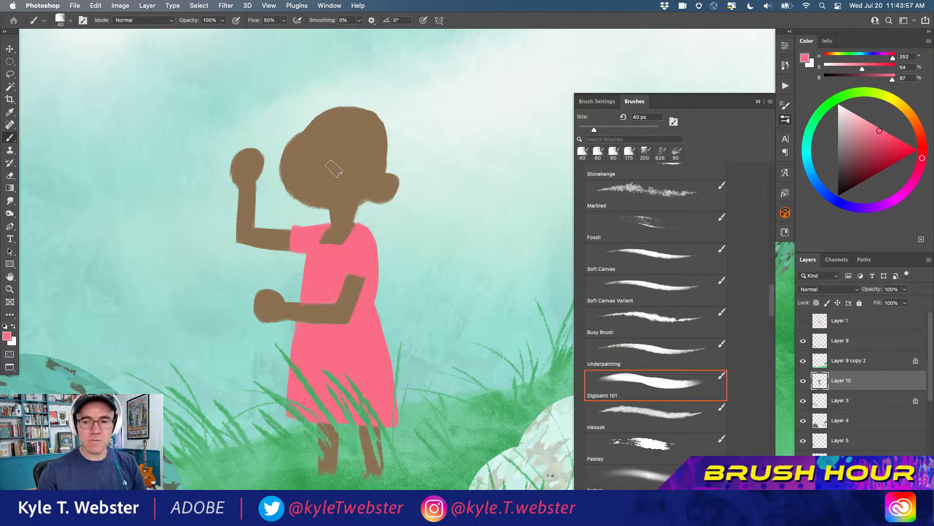
{"action": "left_click_drag", "start_coordinate": [359, 221], "coordinate": [362, 225]}
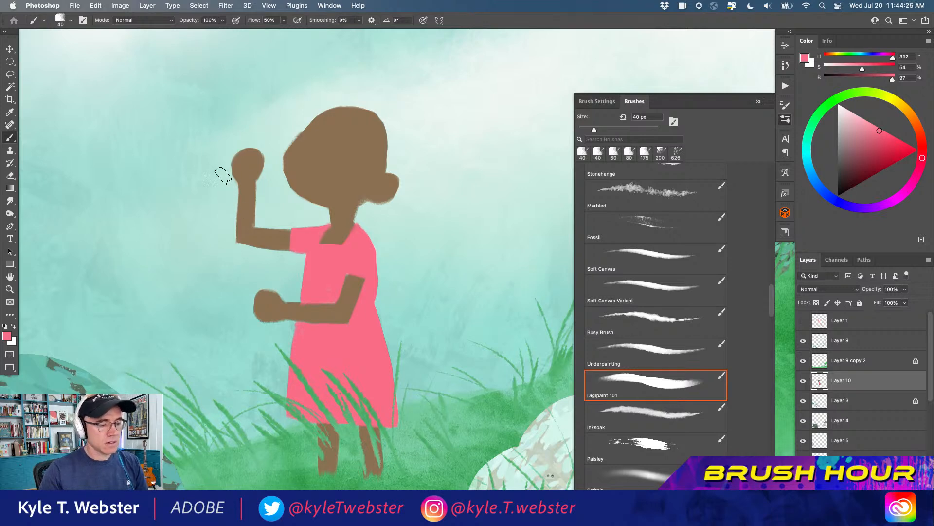
Using dark brown with H 35, S 35 and B 22 and a 20 px brush, paint the girl's eyes and open mouth
{"action": "scroll", "coordinate": [244, 343], "scroll_direction": "down", "scroll_amount": 3}
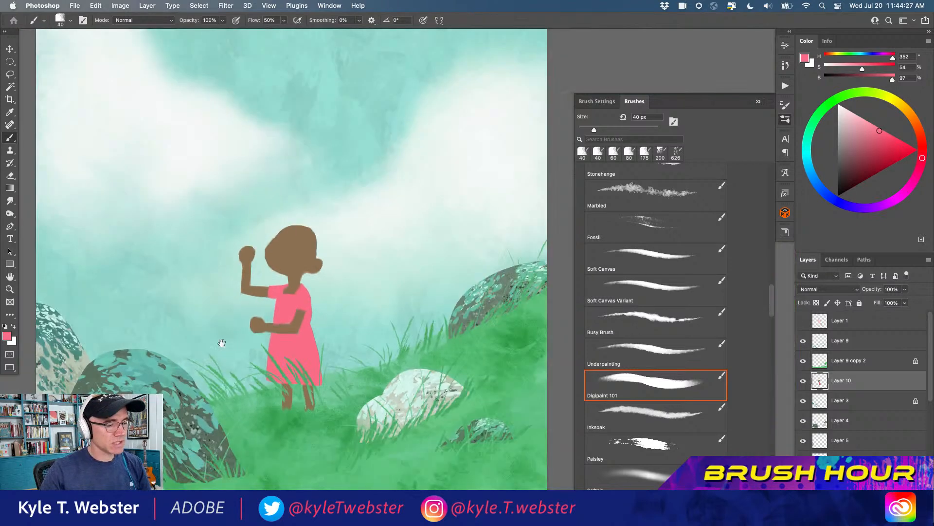
{"action": "scroll", "coordinate": [217, 347], "scroll_direction": "down", "scroll_amount": 2}
{"action": "scroll", "coordinate": [253, 330], "scroll_direction": "up", "scroll_amount": 2}
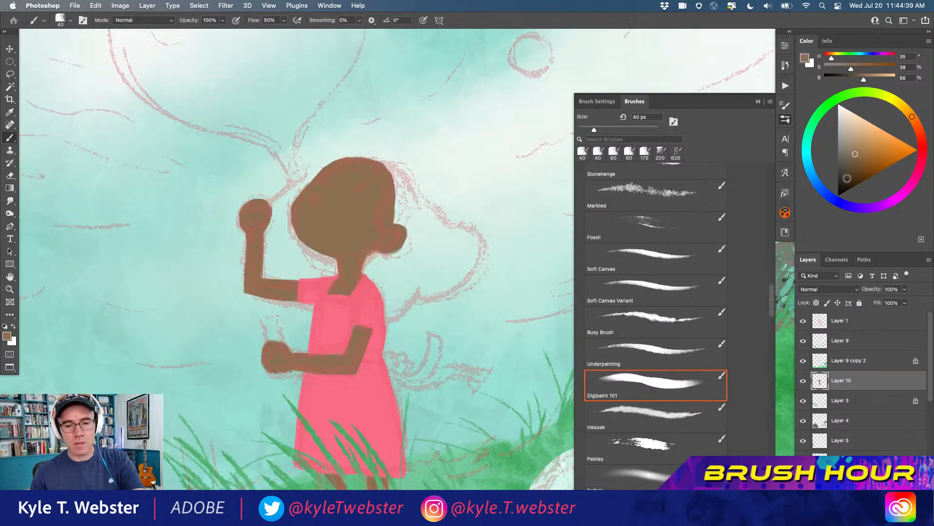
{"action": "key", "text": "bracketleft"}
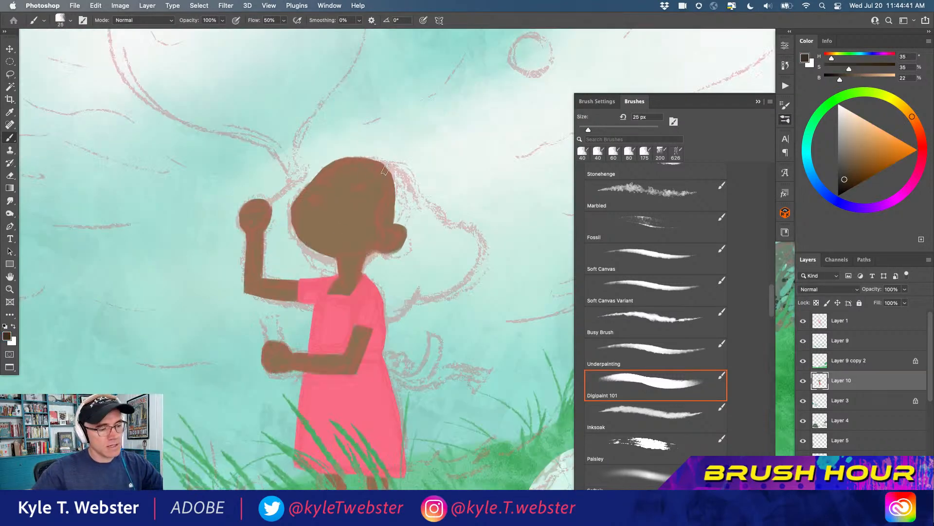
{"action": "key", "text": "bracketleft"}
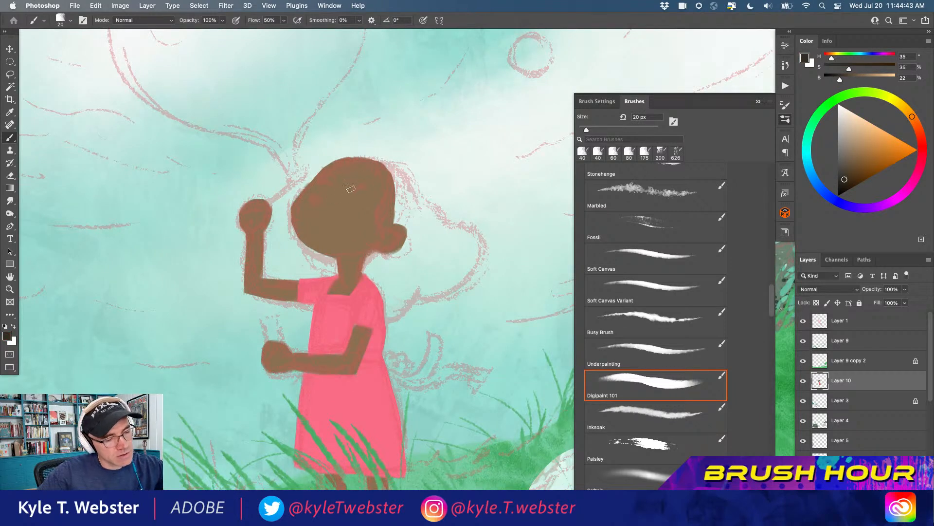
{"action": "left_click_drag", "start_coordinate": [360, 190], "coordinate": [345, 189]}
{"action": "left_click_drag", "start_coordinate": [344, 189], "coordinate": [360, 190]}
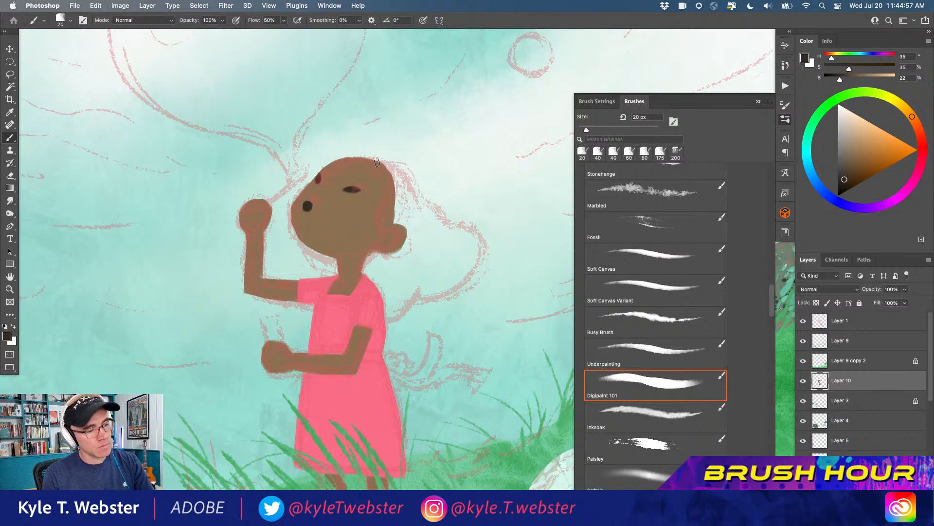
Paint the dark brown hairline around the ear and outline the lower part of the hair behind the shoulder
{"action": "mouse_move", "coordinate": [383, 182]}
{"action": "left_mouse_down"}
{"action": "mouse_move", "coordinate": [370, 208]}
{"action": "mouse_move", "coordinate": [392, 220]}
{"action": "mouse_move", "coordinate": [376, 203]}
{"action": "mouse_move", "coordinate": [376, 211]}
{"action": "mouse_move", "coordinate": [381, 165]}
{"action": "mouse_move", "coordinate": [396, 217]}
{"action": "left_mouse_up"}
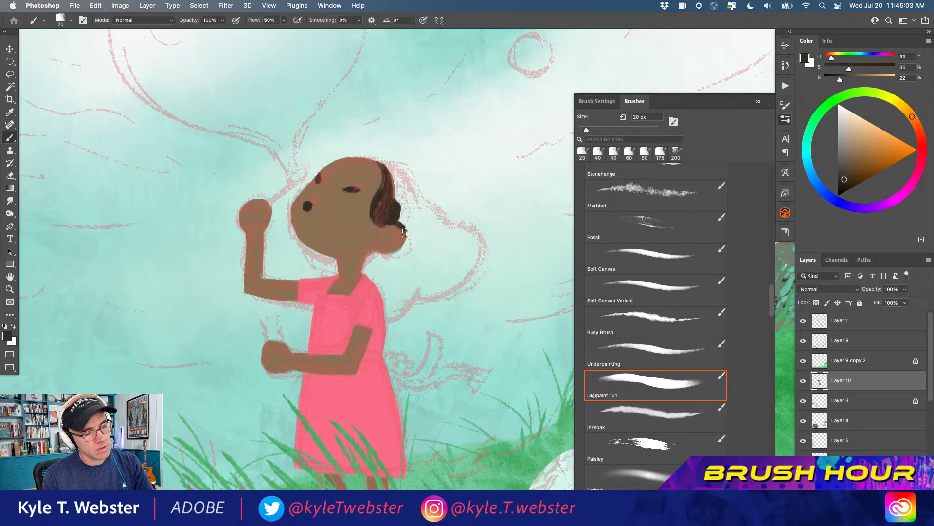
{"action": "mouse_move", "coordinate": [395, 249]}
{"action": "left_mouse_down"}
{"action": "mouse_move", "coordinate": [374, 247]}
{"action": "mouse_move", "coordinate": [335, 170]}
{"action": "mouse_move", "coordinate": [399, 227]}
{"action": "mouse_move", "coordinate": [401, 237]}
{"action": "mouse_move", "coordinate": [382, 248]}
{"action": "left_mouse_up"}
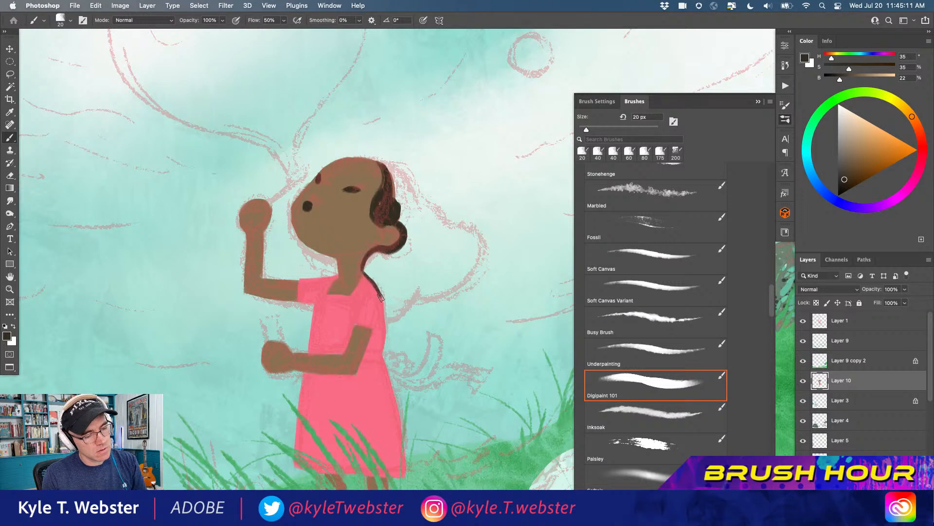
{"action": "left_click_drag", "start_coordinate": [387, 321], "coordinate": [415, 281]}
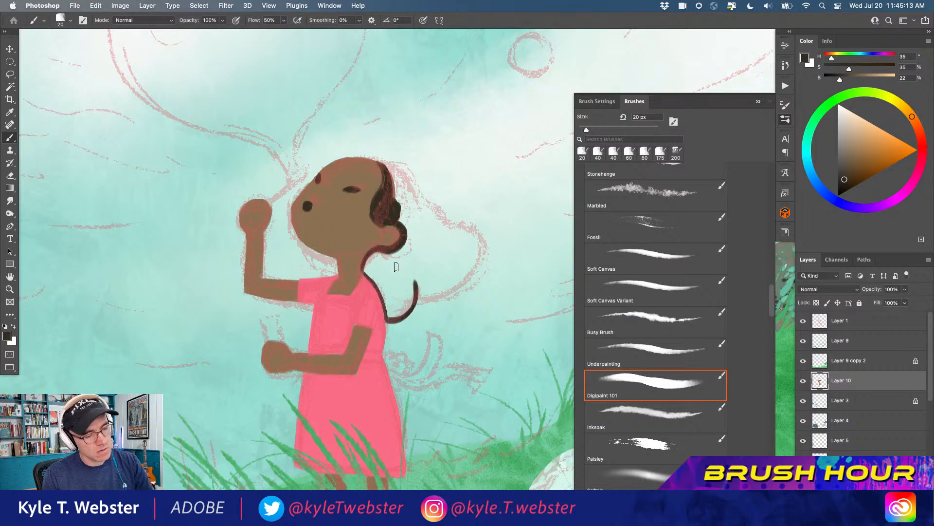
{"action": "mouse_move", "coordinate": [390, 319]}
{"action": "left_mouse_down"}
{"action": "mouse_move", "coordinate": [367, 262]}
{"action": "mouse_move", "coordinate": [388, 255]}
{"action": "mouse_move", "coordinate": [377, 274]}
{"action": "mouse_move", "coordinate": [383, 263]}
{"action": "mouse_move", "coordinate": [375, 267]}
{"action": "mouse_move", "coordinate": [390, 305]}
{"action": "left_mouse_up"}
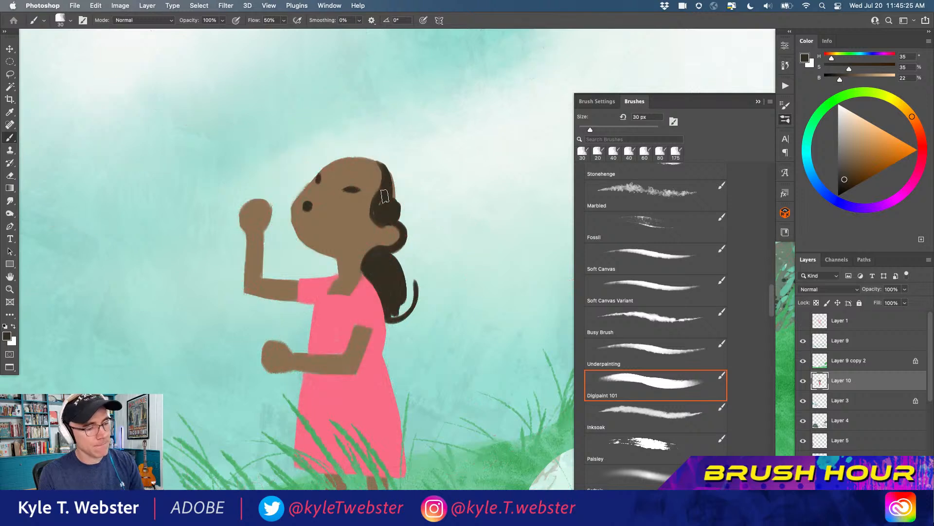
Fill the back of the head and the full mass of flowing hair with dark brown, enlarging the brush to 30 px
{"action": "mouse_move", "coordinate": [384, 194]}
{"action": "left_mouse_down"}
{"action": "mouse_move", "coordinate": [375, 214]}
{"action": "mouse_move", "coordinate": [382, 161]}
{"action": "mouse_move", "coordinate": [380, 197]}
{"action": "mouse_move", "coordinate": [375, 163]}
{"action": "mouse_move", "coordinate": [382, 167]}
{"action": "mouse_move", "coordinate": [362, 158]}
{"action": "mouse_move", "coordinate": [407, 182]}
{"action": "mouse_move", "coordinate": [416, 226]}
{"action": "left_mouse_up"}
{"action": "mouse_move", "coordinate": [394, 172]}
{"action": "left_mouse_down"}
{"action": "mouse_move", "coordinate": [398, 198]}
{"action": "mouse_move", "coordinate": [409, 199]}
{"action": "mouse_move", "coordinate": [406, 224]}
{"action": "left_mouse_up"}
{"action": "mouse_move", "coordinate": [393, 191]}
{"action": "left_mouse_down"}
{"action": "mouse_move", "coordinate": [462, 243]}
{"action": "mouse_move", "coordinate": [470, 269]}
{"action": "mouse_move", "coordinate": [432, 294]}
{"action": "mouse_move", "coordinate": [410, 282]}
{"action": "mouse_move", "coordinate": [409, 271]}
{"action": "mouse_move", "coordinate": [408, 294]}
{"action": "mouse_move", "coordinate": [391, 313]}
{"action": "mouse_move", "coordinate": [402, 259]}
{"action": "mouse_move", "coordinate": [394, 258]}
{"action": "mouse_move", "coordinate": [423, 216]}
{"action": "mouse_move", "coordinate": [412, 195]}
{"action": "mouse_move", "coordinate": [415, 216]}
{"action": "mouse_move", "coordinate": [455, 240]}
{"action": "mouse_move", "coordinate": [465, 269]}
{"action": "mouse_move", "coordinate": [421, 287]}
{"action": "mouse_move", "coordinate": [467, 263]}
{"action": "mouse_move", "coordinate": [441, 276]}
{"action": "mouse_move", "coordinate": [437, 236]}
{"action": "mouse_move", "coordinate": [410, 261]}
{"action": "mouse_move", "coordinate": [423, 262]}
{"action": "mouse_move", "coordinate": [420, 228]}
{"action": "mouse_move", "coordinate": [386, 257]}
{"action": "left_mouse_up"}
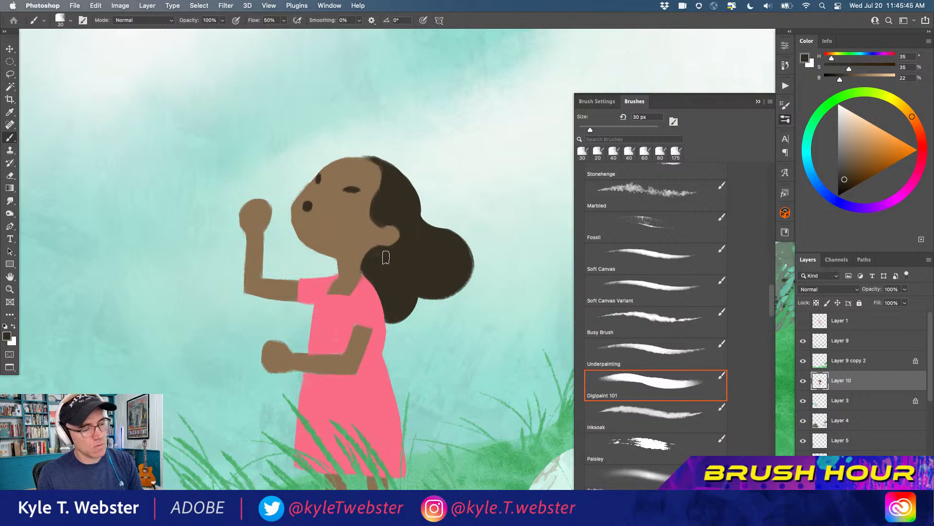
Reduce the brush to 10 px and paint the girl's two eyebrows in dark brown
{"action": "key", "text": "bracketleft"}
{"action": "key", "text": "bracketleft"}
{"action": "key", "text": "bracketleft"}
{"action": "key", "text": "bracketleft"}
{"action": "key", "text": "bracketleft"}
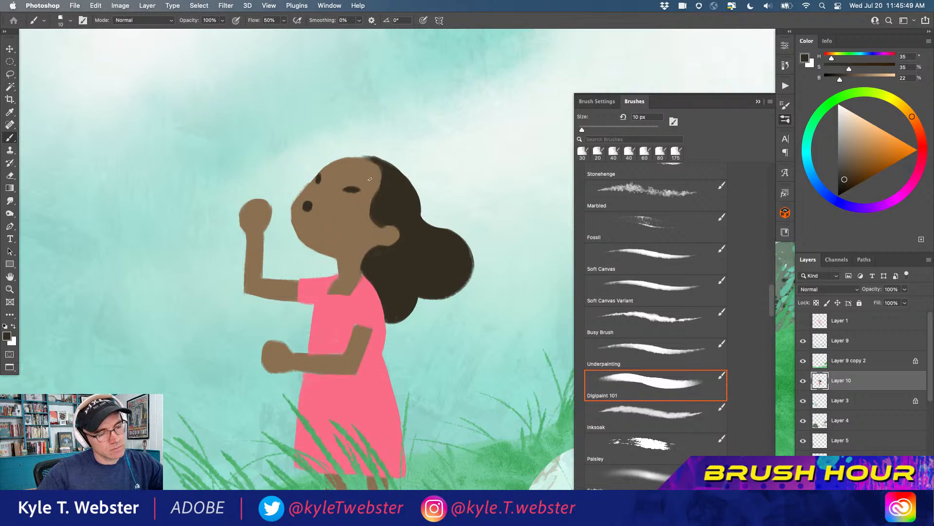
{"action": "left_click_drag", "start_coordinate": [355, 173], "coordinate": [368, 176]}
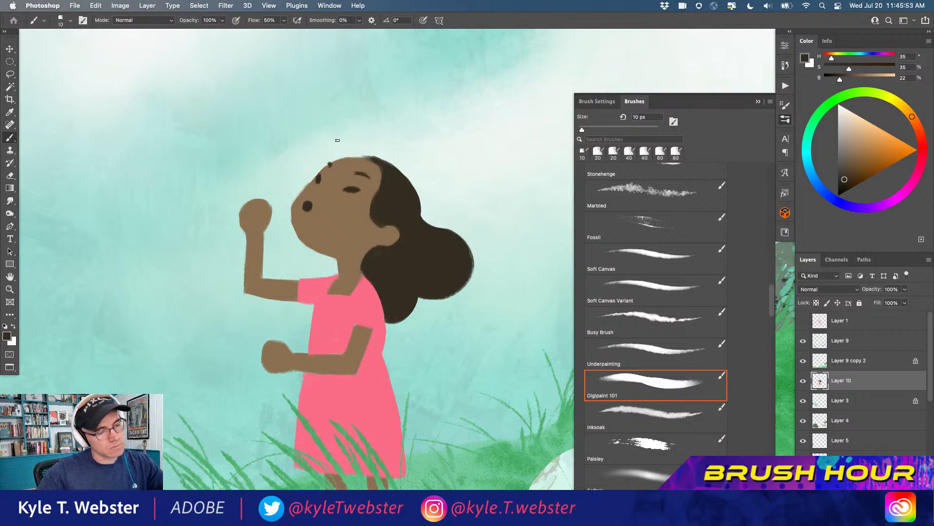
Draw finger lines on both of the girl's hands in a deeper brown with H 35, S 52 and B 37
{"action": "left_click", "coordinate": [307, 193], "text": "alt"}
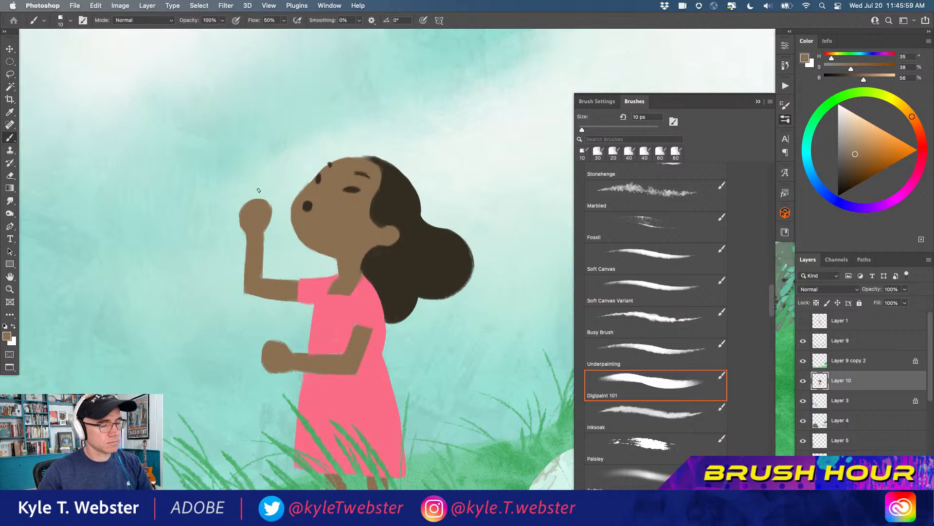
{"action": "left_click", "coordinate": [362, 173], "text": "alt"}
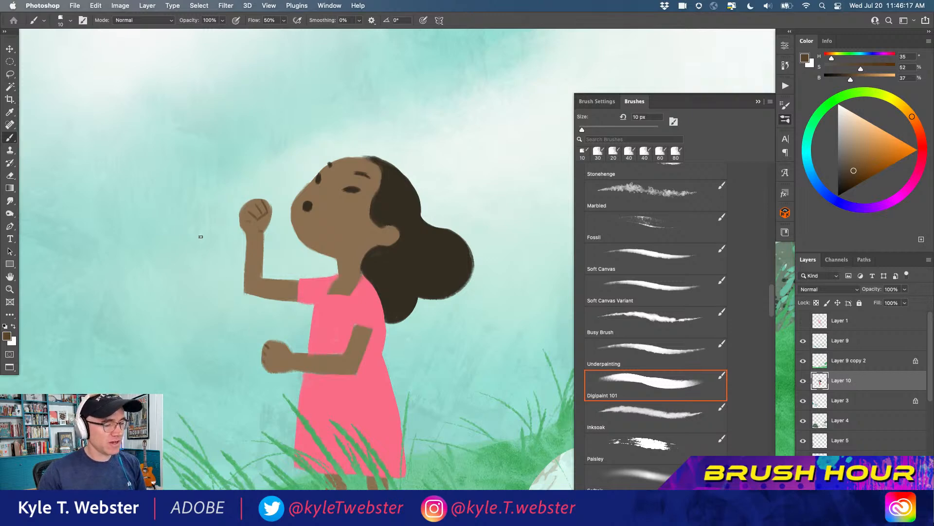
{"action": "scroll", "coordinate": [250, 350], "scroll_direction": "down", "scroll_amount": 5}
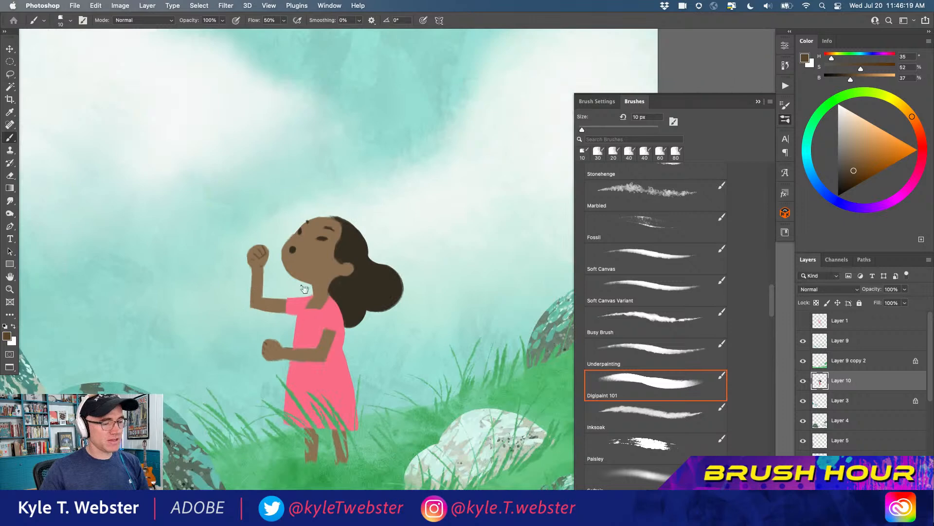
Sample the medium brown with H 35, S 46 and B 45 from the raised hand and draw the inner lines of the ear
{"action": "scroll", "coordinate": [326, 281], "scroll_direction": "up", "scroll_amount": 3}
{"action": "left_click", "coordinate": [356, 249], "text": "alt"}
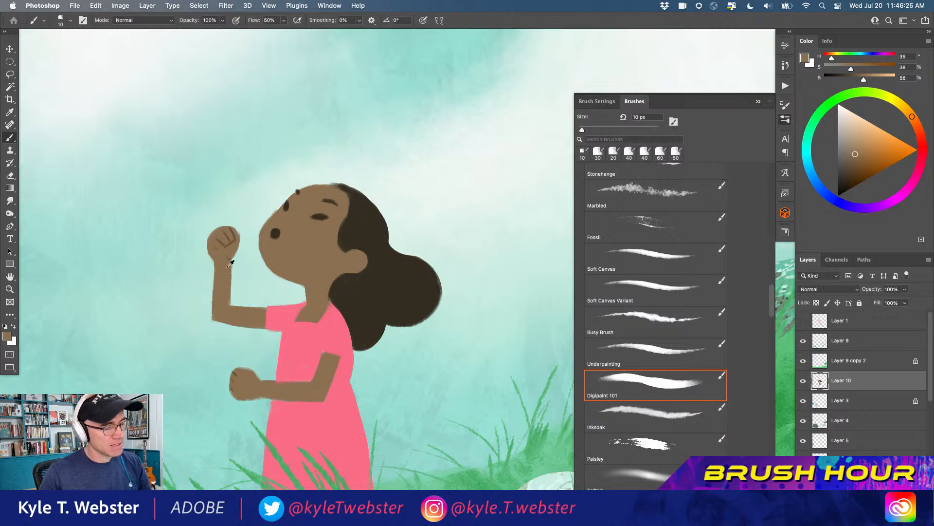
{"action": "scroll", "coordinate": [239, 365], "scroll_direction": "up", "scroll_amount": 3}
{"action": "left_click", "coordinate": [233, 101], "text": "alt"}
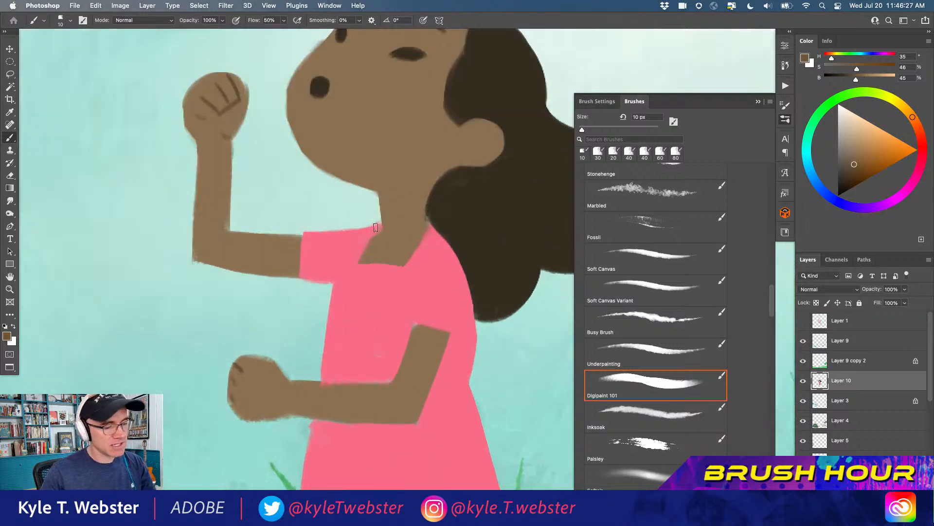
{"action": "scroll", "coordinate": [403, 188], "scroll_direction": "down", "scroll_amount": 4}
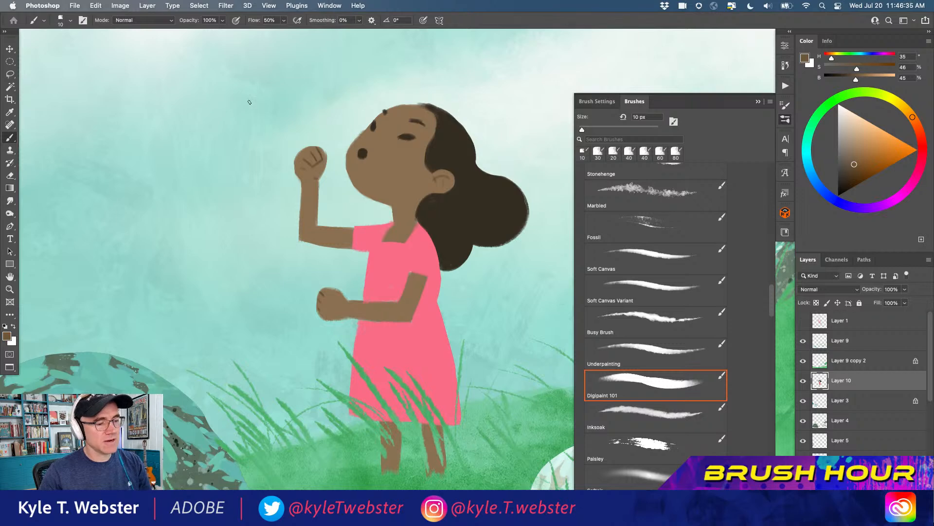
{"action": "left_click", "coordinate": [296, 298], "text": "alt+super"}
{"action": "left_click", "coordinate": [294, 297], "text": "alt+super"}
{"action": "left_click", "coordinate": [258, 343], "text": "alt+super"}
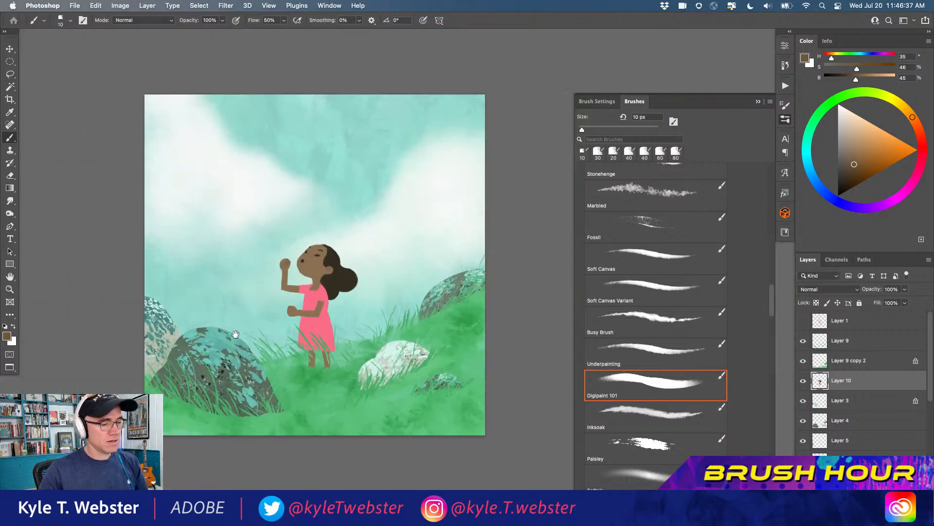
{"action": "left_click", "coordinate": [293, 335], "text": "super"}
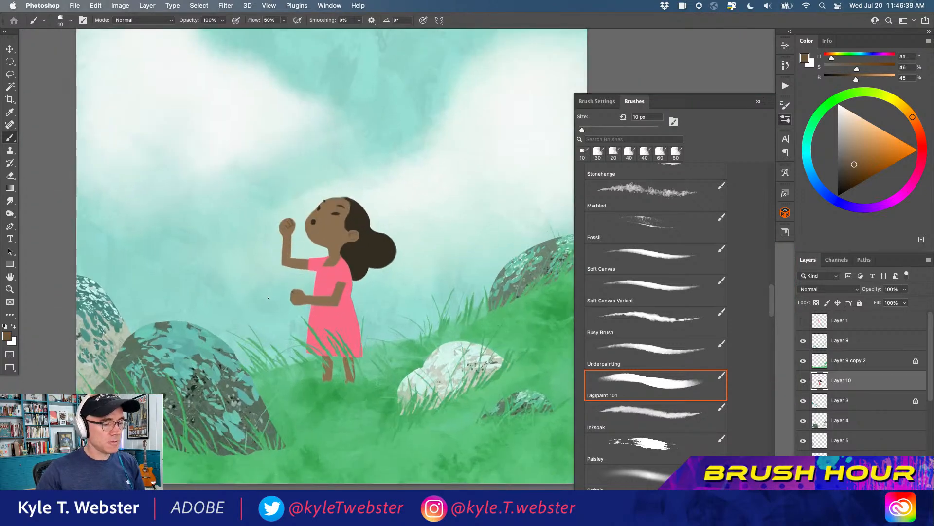
{"action": "left_click", "coordinate": [308, 310], "text": "super"}
{"action": "left_click", "coordinate": [338, 266], "text": "alt"}
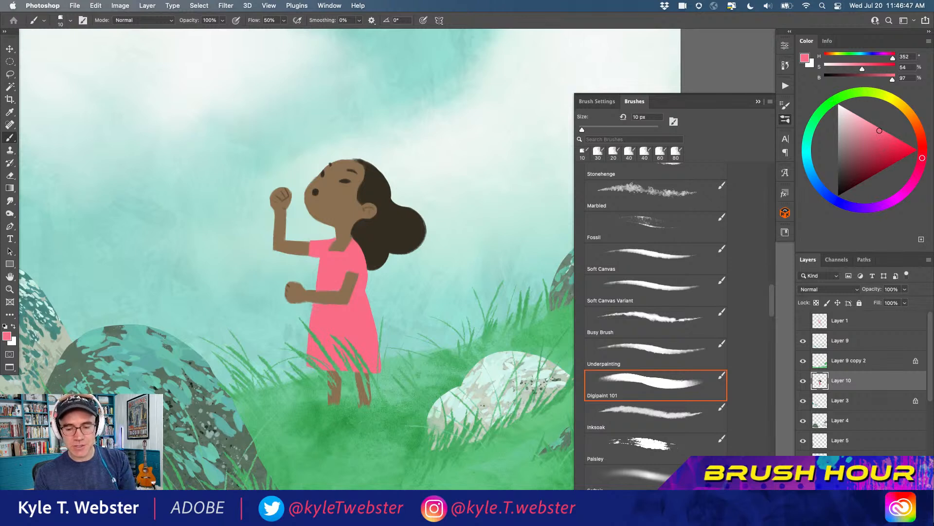
{"action": "left_click", "coordinate": [820, 382], "text": "super"}
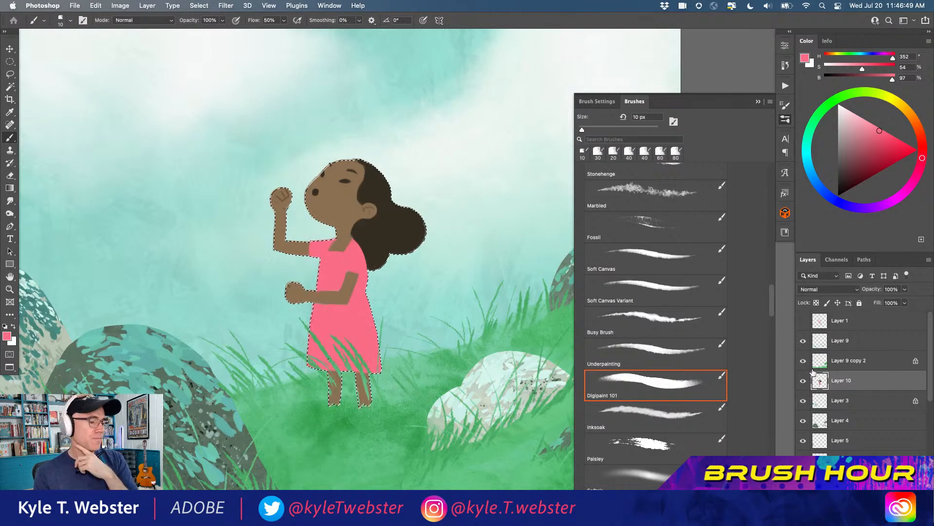
{"action": "key", "text": "super+d"}
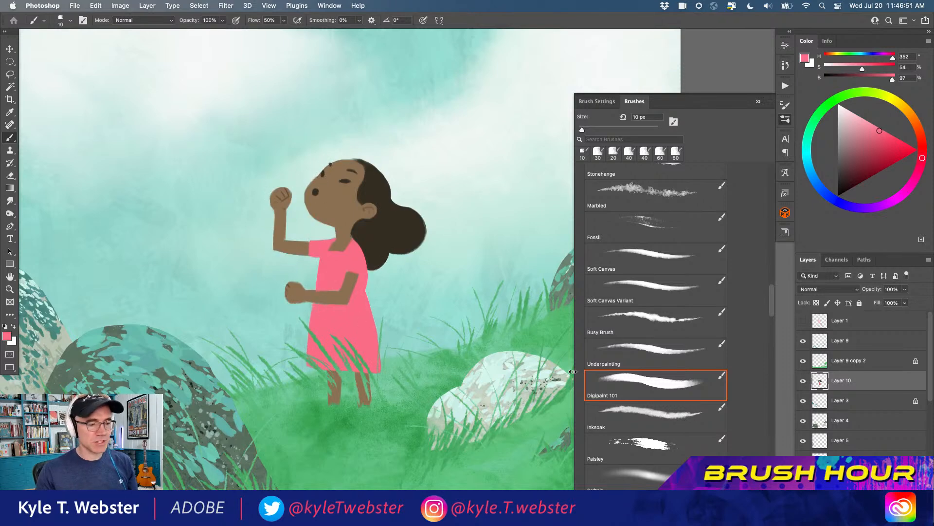
Add a new layer directly above Layer 10 and clip it to the girl's layer as a clipping mask
{"action": "key", "text": "super+shift+alt+n"}
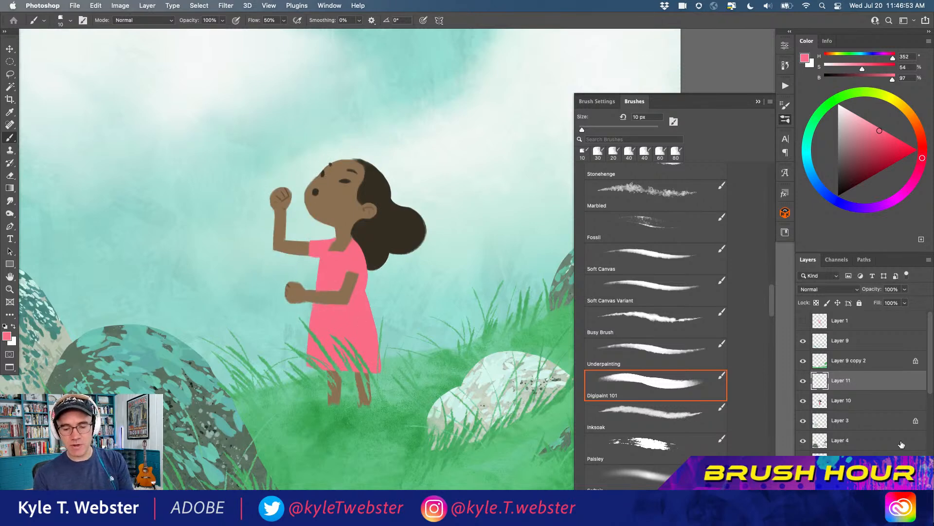
{"action": "right_click", "coordinate": [838, 372]}
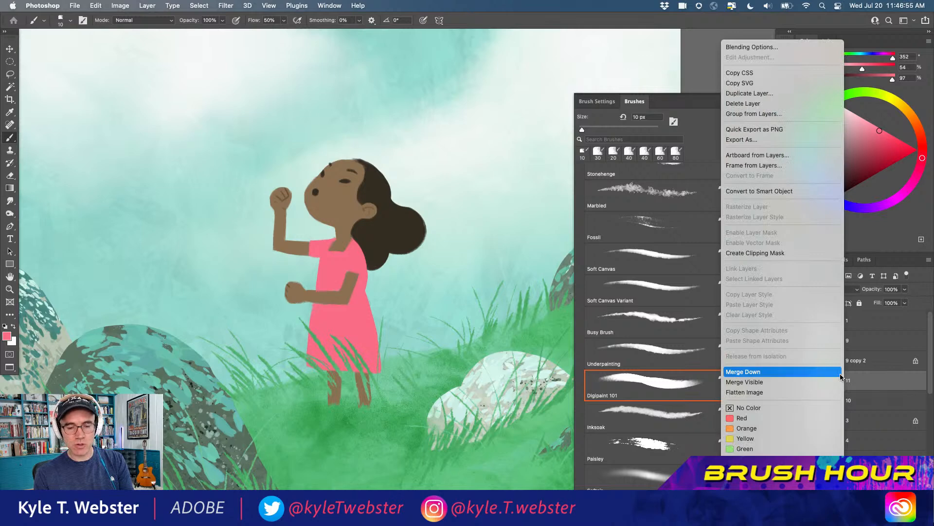
{"action": "left_click", "coordinate": [742, 252]}
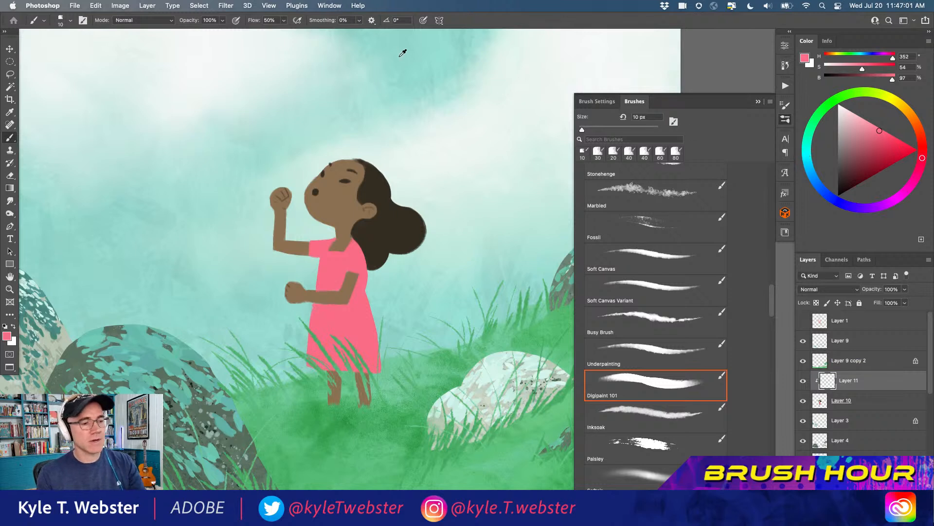
Sample the sky teal, deepen it to H 176, S 46 and B 73, and set the clipped layer's blend mode to Multiply
{"action": "left_click", "coordinate": [404, 41], "text": "alt"}
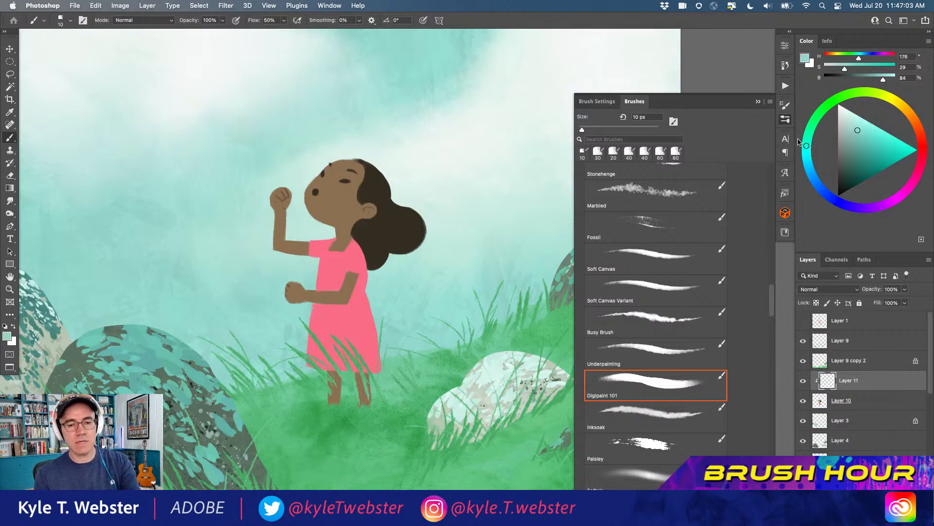
{"action": "left_click", "coordinate": [865, 145]}
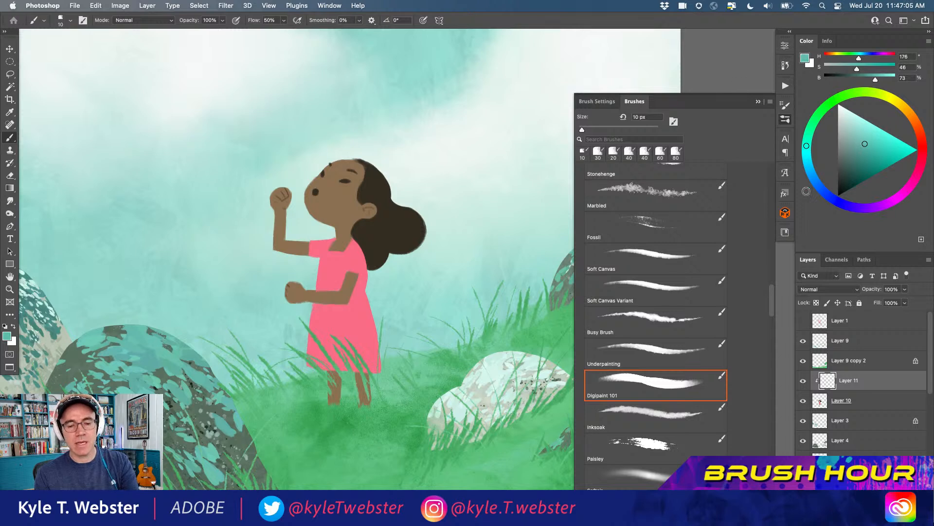
{"action": "left_click", "coordinate": [810, 290]}
{"action": "left_click", "coordinate": [808, 321]}
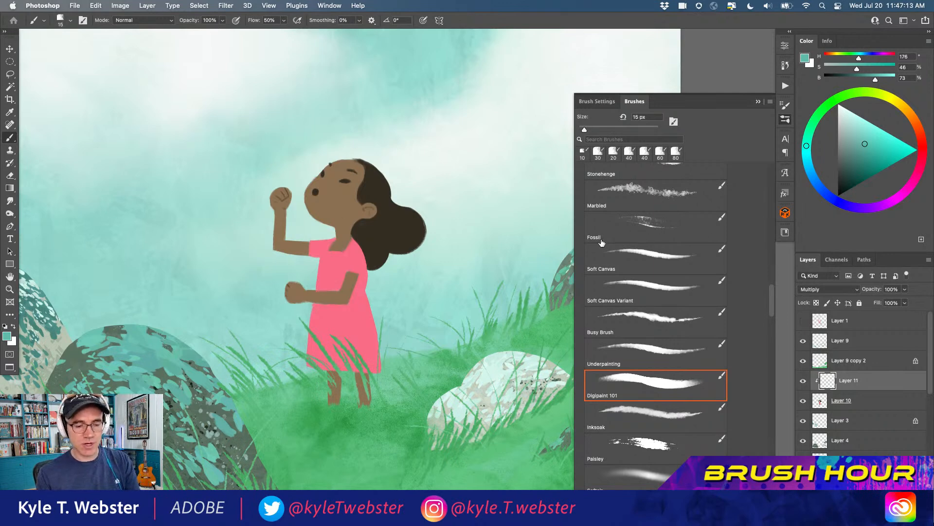
Choose the Summer Wash brush, reduce it to 50 px and paint teal shadow over the girl's cheek, jaw and eye area
{"action": "scroll", "coordinate": [632, 272], "scroll_direction": "up", "scroll_amount": 10}
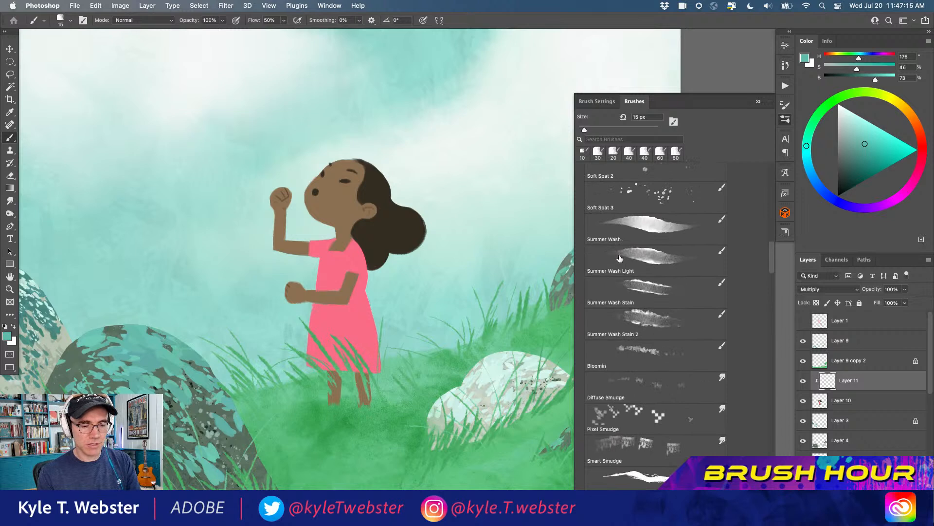
{"action": "left_click", "coordinate": [633, 228]}
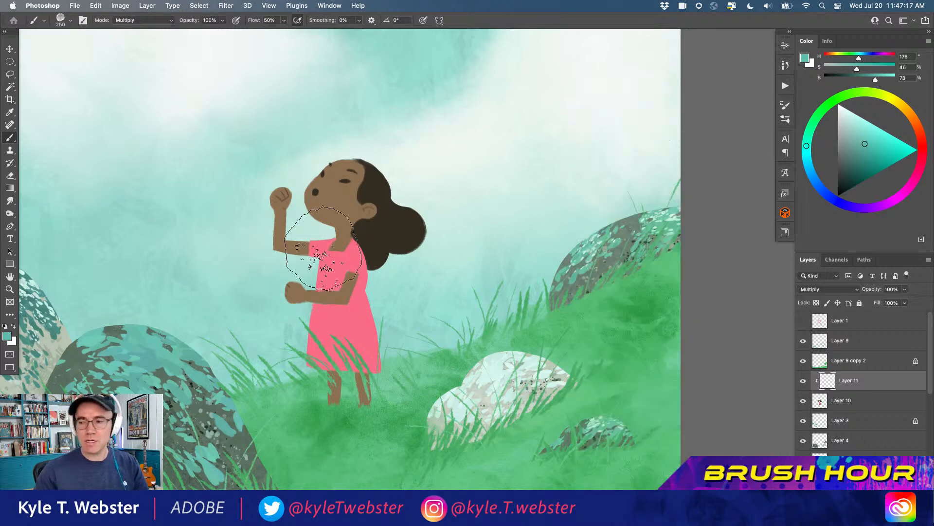
{"action": "key", "text": "bracketleft"}
{"action": "key", "text": "bracketleft"}
{"action": "key", "text": "bracketleft"}
{"action": "key", "text": "bracketleft"}
{"action": "key", "text": "bracketleft"}
{"action": "key", "text": "bracketleft"}
{"action": "key", "text": "bracketleft"}
{"action": "key", "text": "bracketleft"}
{"action": "key", "text": "bracketleft"}
{"action": "mouse_move", "coordinate": [358, 200]}
{"action": "left_mouse_down"}
{"action": "mouse_move", "coordinate": [316, 220]}
{"action": "mouse_move", "coordinate": [358, 204]}
{"action": "mouse_move", "coordinate": [337, 221]}
{"action": "mouse_move", "coordinate": [323, 216]}
{"action": "mouse_move", "coordinate": [347, 207]}
{"action": "mouse_move", "coordinate": [321, 214]}
{"action": "mouse_move", "coordinate": [352, 195]}
{"action": "mouse_move", "coordinate": [313, 215]}
{"action": "mouse_move", "coordinate": [343, 206]}
{"action": "mouse_move", "coordinate": [366, 166]}
{"action": "mouse_move", "coordinate": [353, 188]}
{"action": "mouse_move", "coordinate": [362, 179]}
{"action": "mouse_move", "coordinate": [326, 184]}
{"action": "left_mouse_up"}
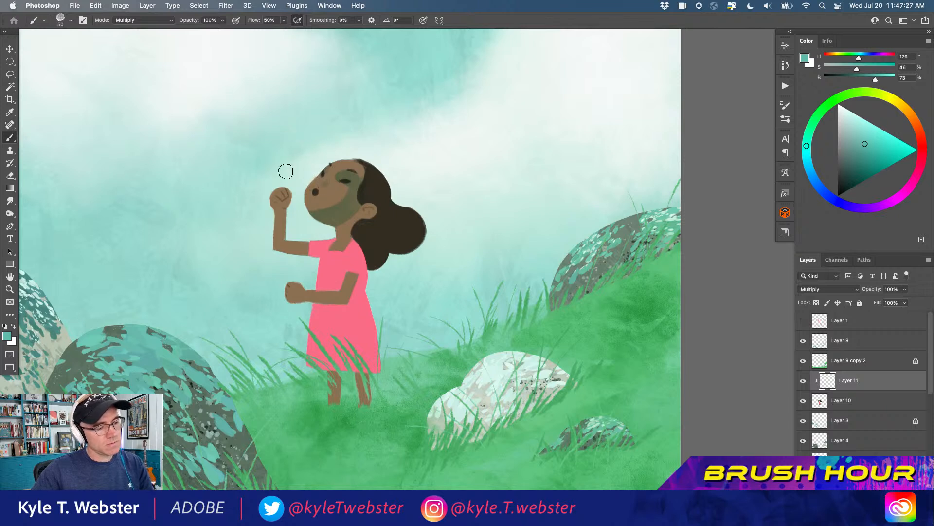
Extend the teal shading over the girl's neck, ear and arms and along the shadow side of her dress
{"action": "mouse_move", "coordinate": [342, 233]}
{"action": "left_mouse_down"}
{"action": "mouse_move", "coordinate": [339, 246]}
{"action": "mouse_move", "coordinate": [355, 218]}
{"action": "left_mouse_up"}
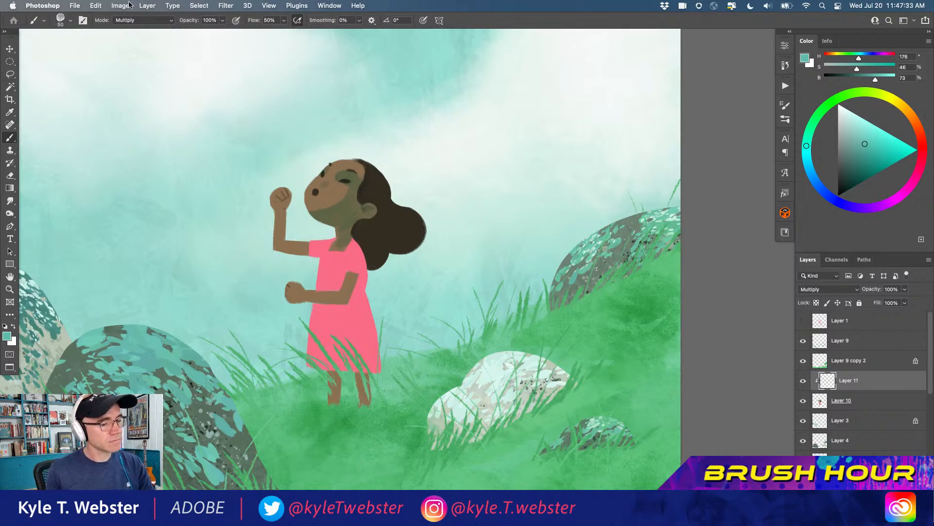
{"action": "mouse_move", "coordinate": [359, 263]}
{"action": "left_mouse_down"}
{"action": "mouse_move", "coordinate": [351, 269]}
{"action": "mouse_move", "coordinate": [357, 243]}
{"action": "mouse_move", "coordinate": [360, 270]}
{"action": "mouse_move", "coordinate": [347, 298]}
{"action": "mouse_move", "coordinate": [349, 275]}
{"action": "mouse_move", "coordinate": [340, 310]}
{"action": "mouse_move", "coordinate": [361, 281]}
{"action": "mouse_move", "coordinate": [363, 299]}
{"action": "mouse_move", "coordinate": [348, 312]}
{"action": "mouse_move", "coordinate": [316, 306]}
{"action": "mouse_move", "coordinate": [346, 329]}
{"action": "mouse_move", "coordinate": [362, 310]}
{"action": "mouse_move", "coordinate": [375, 360]}
{"action": "mouse_move", "coordinate": [345, 355]}
{"action": "mouse_move", "coordinate": [348, 374]}
{"action": "left_mouse_up"}
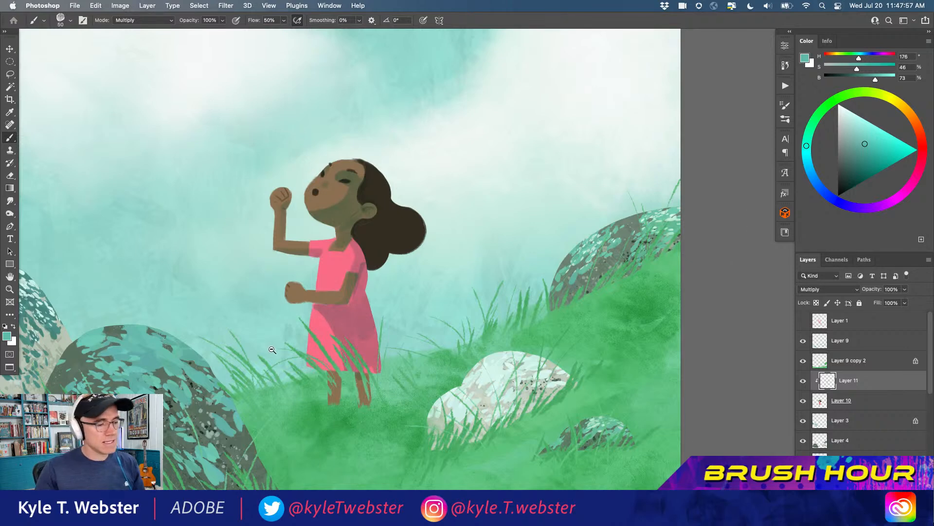
{"action": "scroll", "coordinate": [271, 344], "scroll_direction": "down", "scroll_amount": 3}
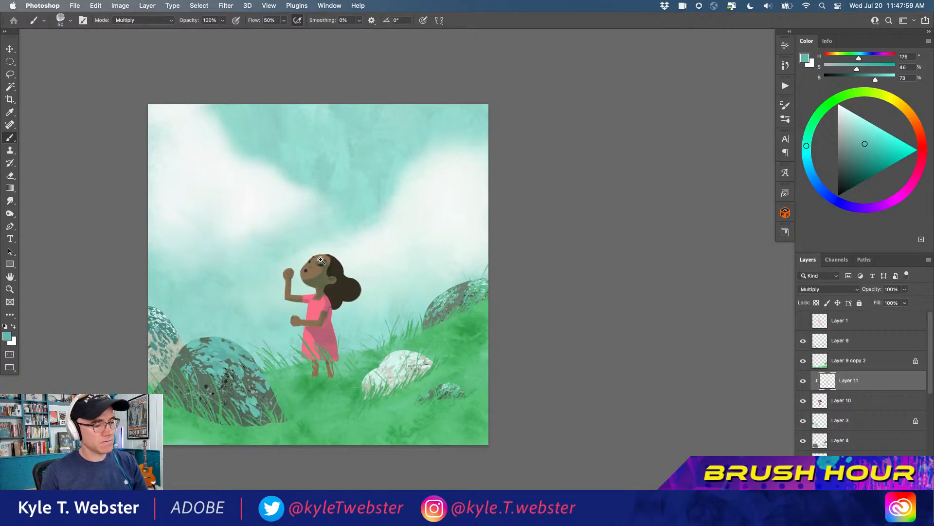
{"action": "scroll", "coordinate": [325, 258], "scroll_direction": "up", "scroll_amount": 3}
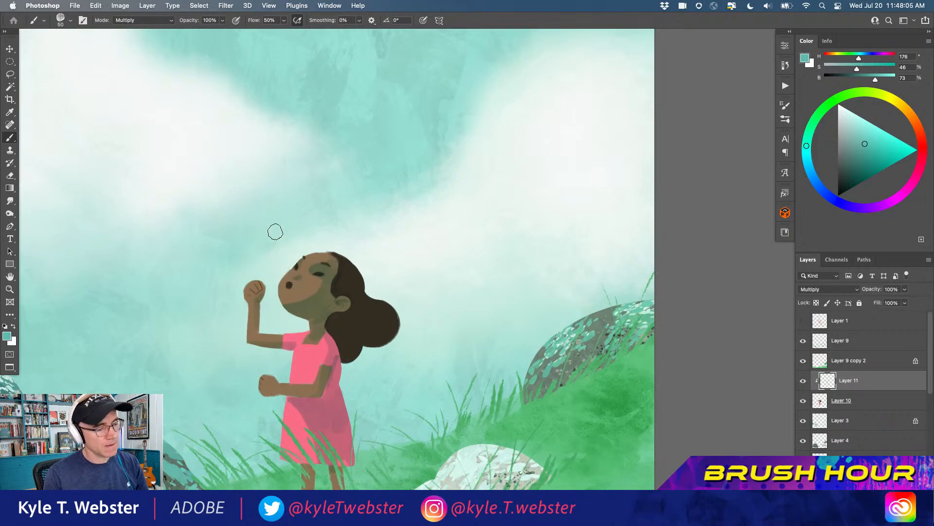
{"action": "left_click", "coordinate": [271, 338], "text": "alt"}
{"action": "left_click_drag", "start_coordinate": [233, 391], "coordinate": [259, 297]}
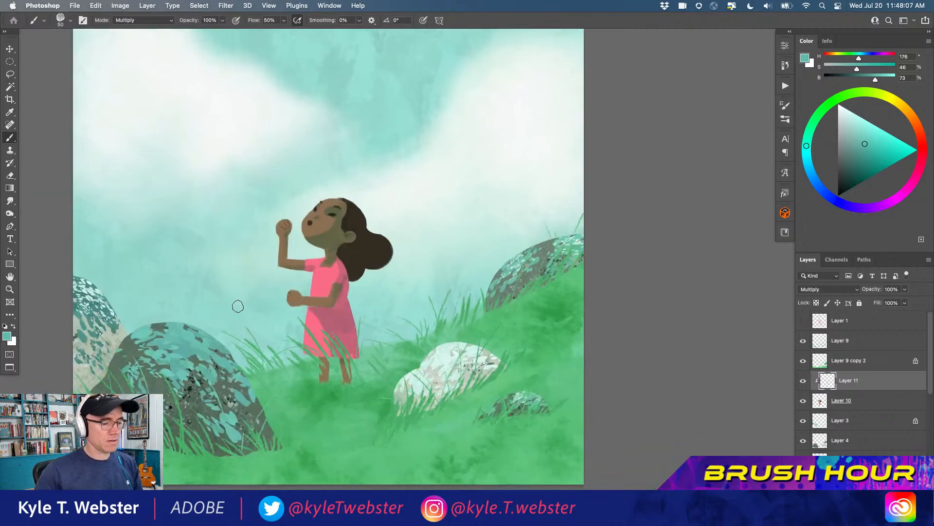
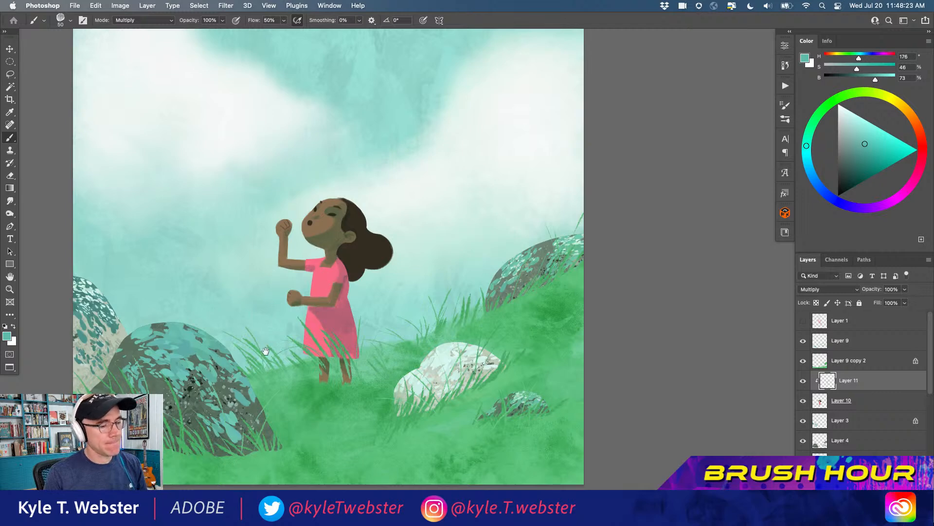
{"action": "left_click", "coordinate": [263, 354], "text": "alt"}
{"action": "left_click_drag", "start_coordinate": [243, 371], "coordinate": [273, 366]}
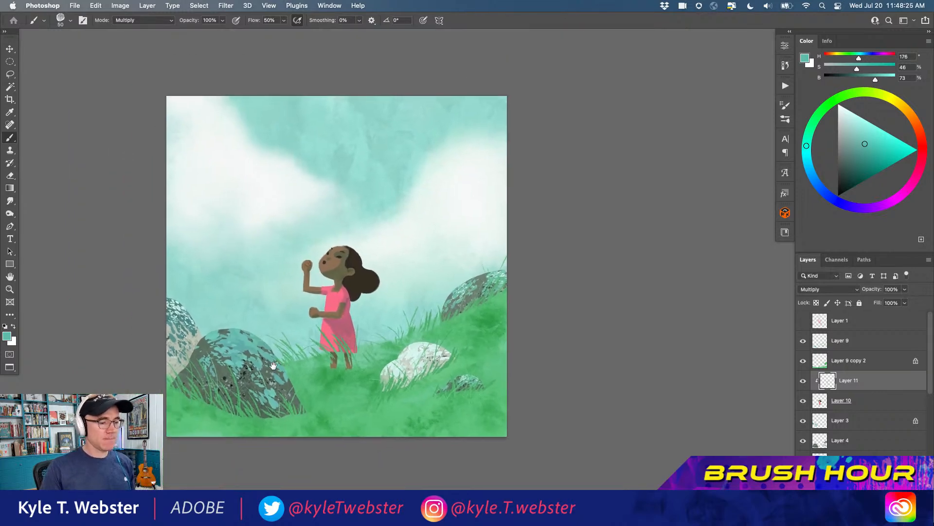
{"action": "left_click", "coordinate": [302, 317]}
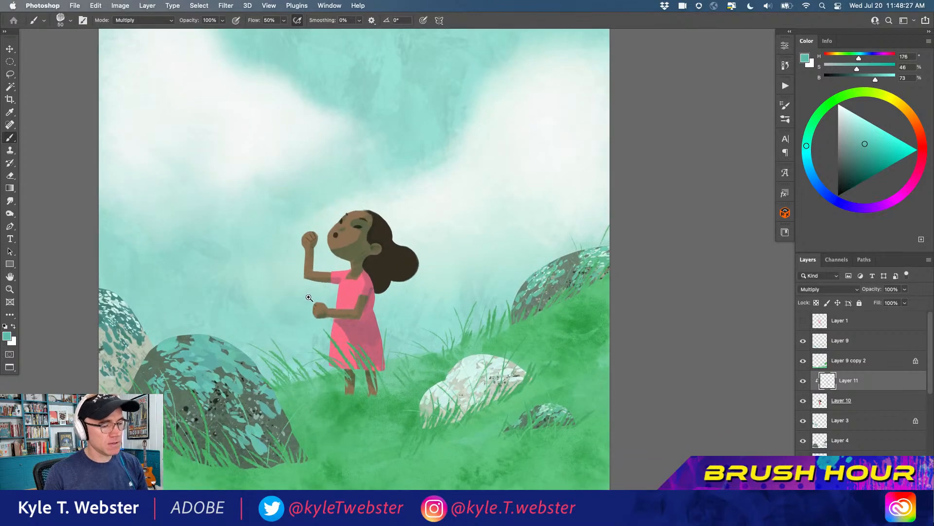
{"action": "left_click", "coordinate": [308, 298]}
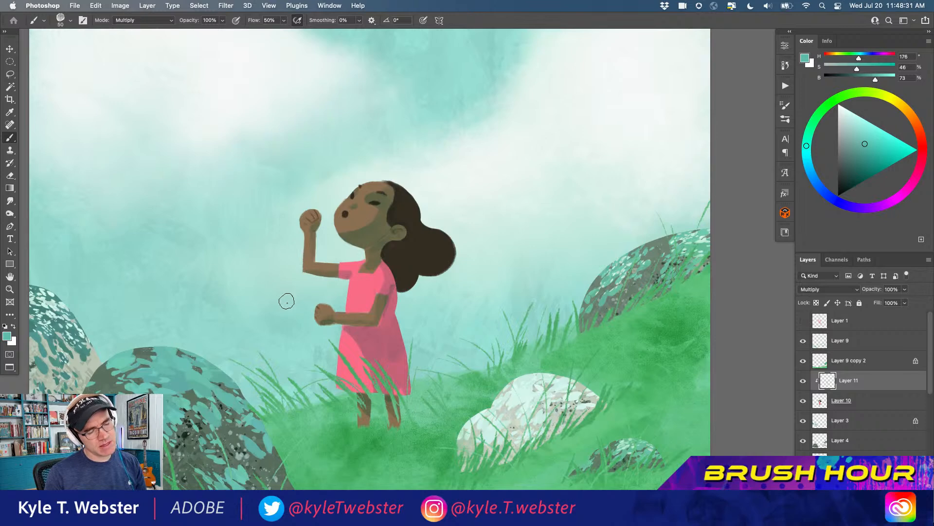
{"action": "left_click", "coordinate": [274, 325], "text": "alt"}
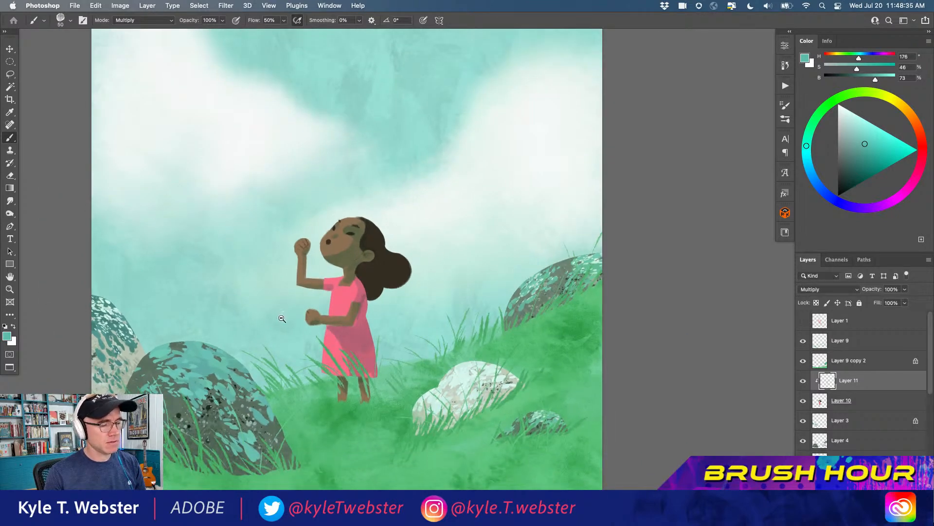
{"action": "left_click", "coordinate": [283, 317], "text": "alt"}
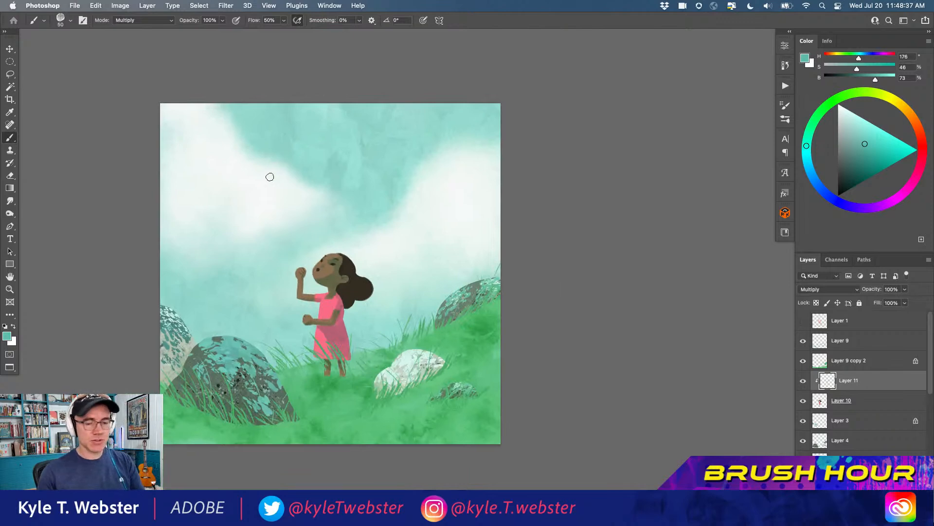
Switch to the recent 10 px brush, sample the girl's dark brown, and add a new layer above the clipped Multiply layer
{"action": "left_click", "coordinate": [785, 119]}
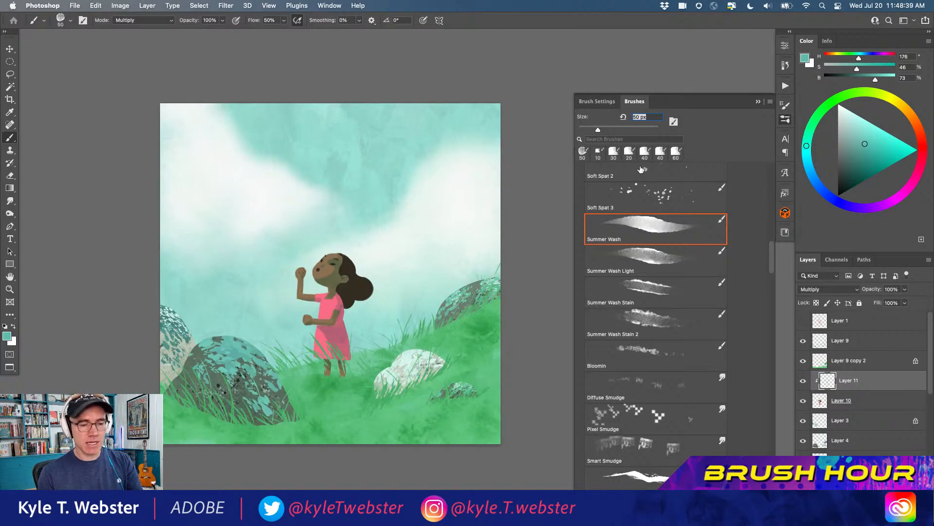
{"action": "left_click", "coordinate": [598, 153]}
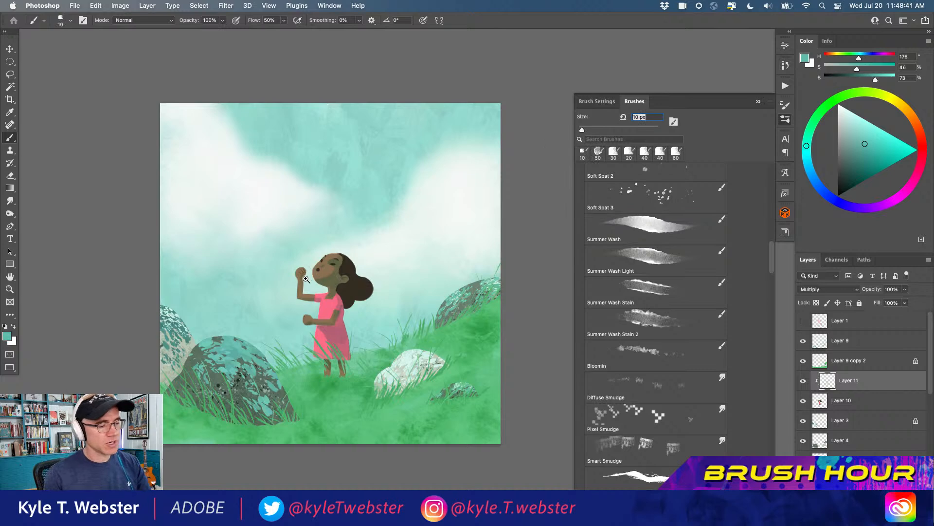
{"action": "left_click", "coordinate": [305, 279], "text": "super"}
{"action": "left_click", "coordinate": [305, 279], "text": "super"}
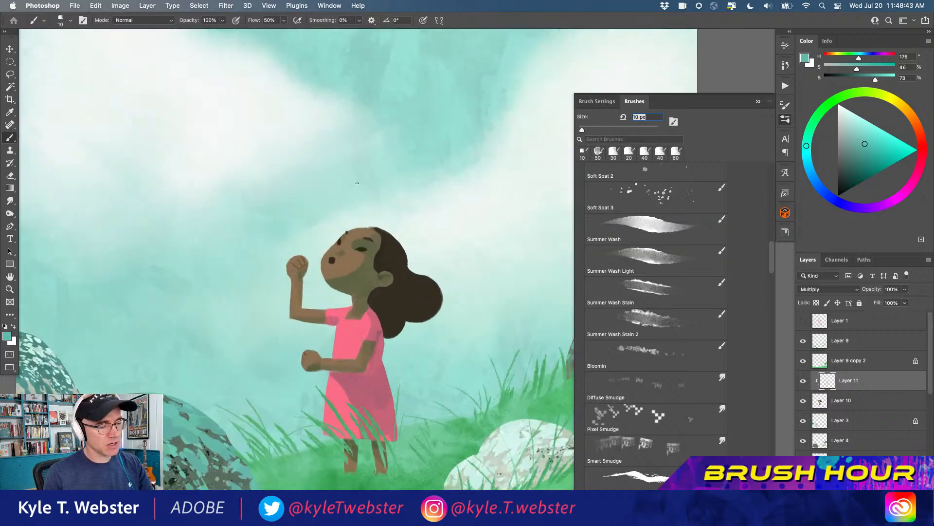
{"action": "left_click", "coordinate": [331, 255], "text": "alt"}
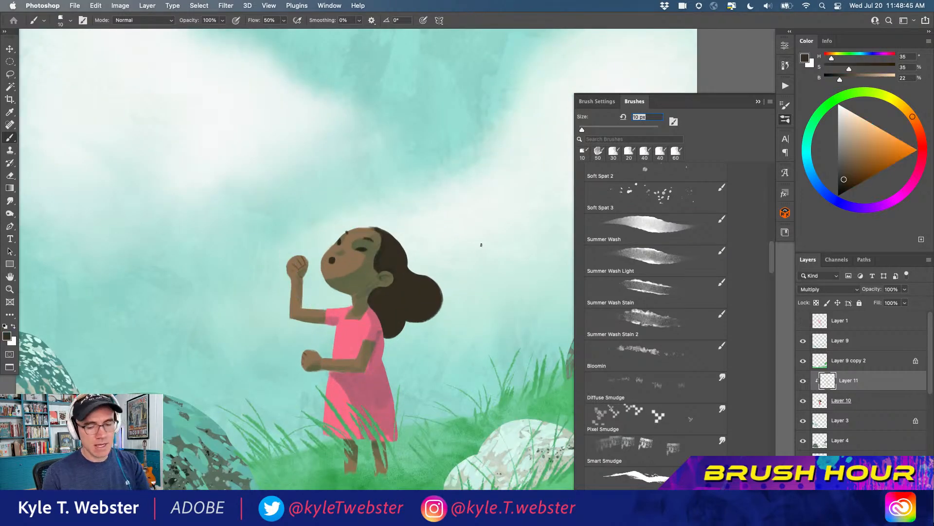
{"action": "key", "text": "super+alt+shift+n"}
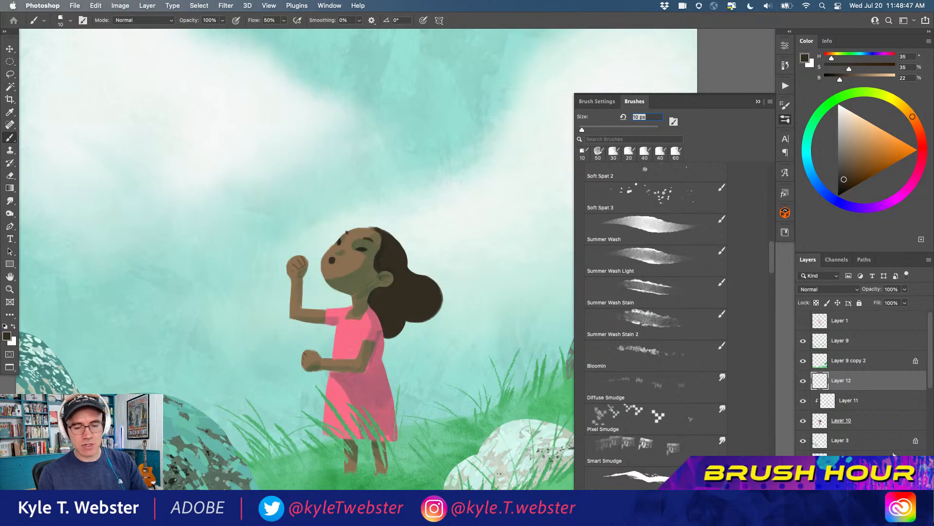
Draw a thin dark brown bubble wand with a small curved tip, running from the girl's raised hand toward her mouth
{"action": "left_click", "coordinate": [353, 238], "text": "super"}
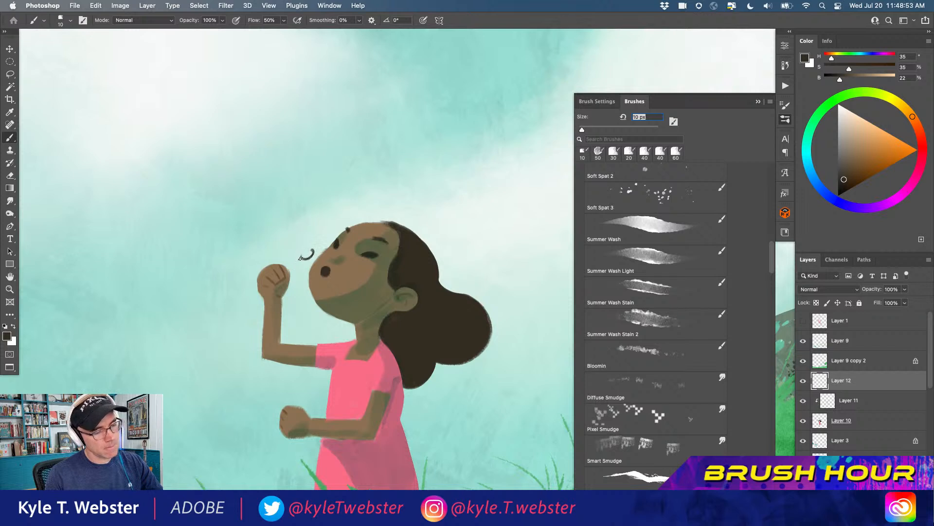
{"action": "key", "text": "super+z"}
{"action": "left_click_drag", "start_coordinate": [305, 256], "coordinate": [289, 270]}
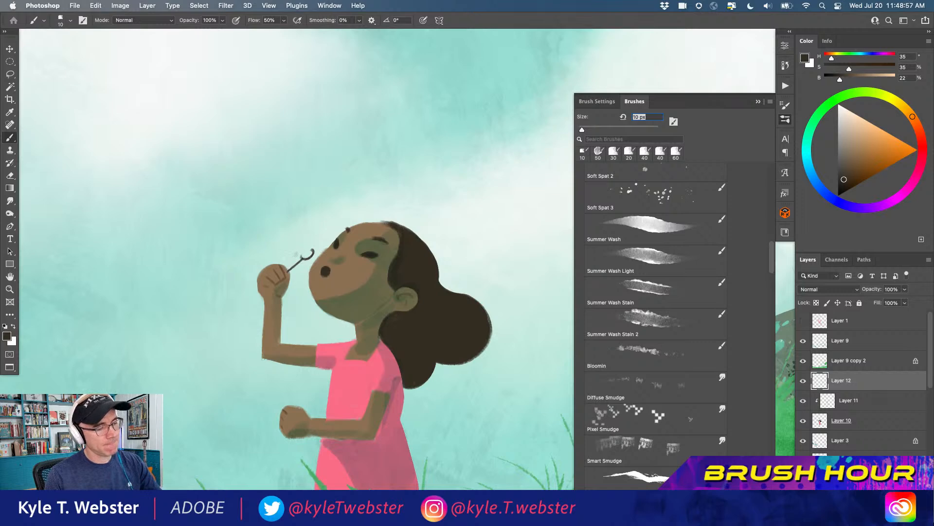
{"action": "scroll", "coordinate": [250, 346], "scroll_direction": "down", "scroll_amount": 2}
{"action": "scroll", "coordinate": [259, 307], "scroll_direction": "up", "scroll_amount": 2}
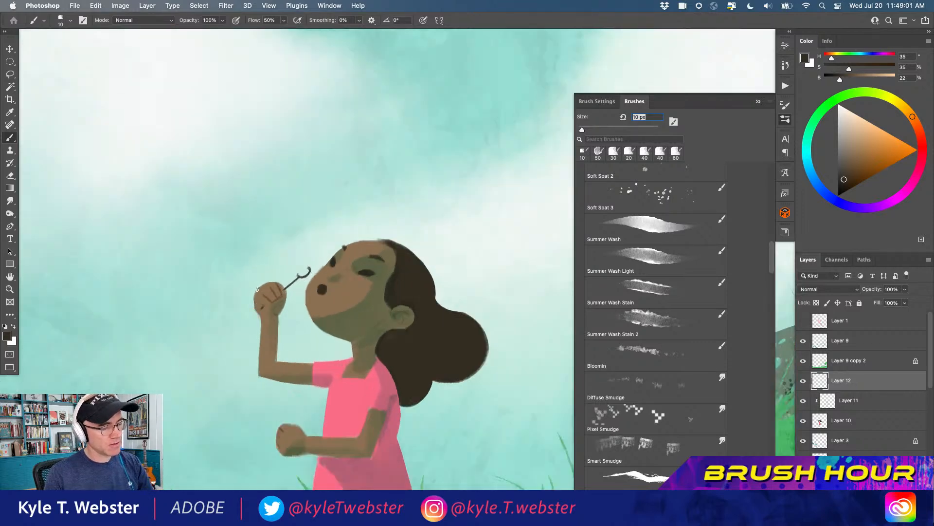
Paint a small dark brown bubble bottle in the girl's lower hand and give it a light teal opening sampled from the sky
{"action": "scroll", "coordinate": [225, 351], "scroll_direction": "down", "scroll_amount": 3}
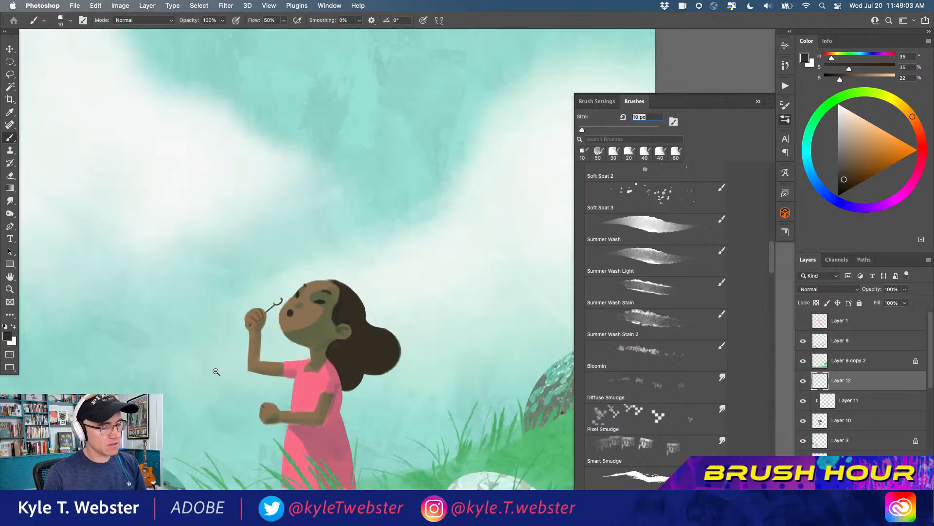
{"action": "left_click", "coordinate": [270, 366]}
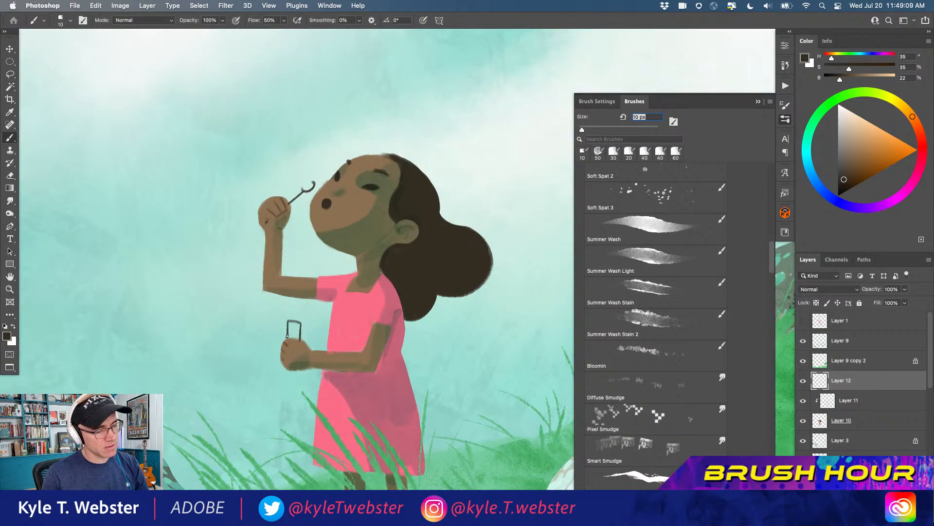
{"action": "left_click_drag", "start_coordinate": [299, 325], "coordinate": [289, 330]}
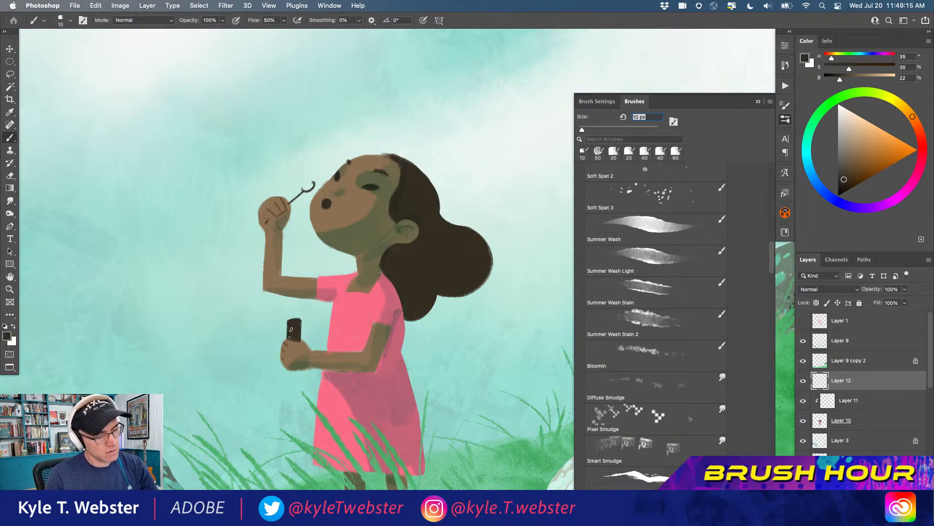
{"action": "left_click", "coordinate": [266, 318], "text": "alt"}
{"action": "left_click_drag", "start_coordinate": [295, 323], "coordinate": [292, 322]}
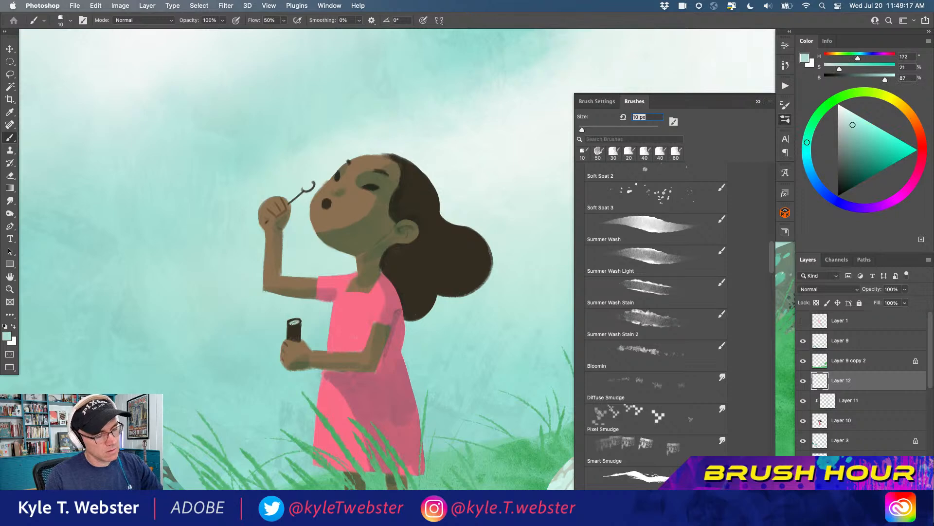
Save the illustration as Untitled-1.psd in Photoshop format with layers kept
{"action": "scroll", "coordinate": [246, 349], "scroll_direction": "down", "scroll_amount": 3}
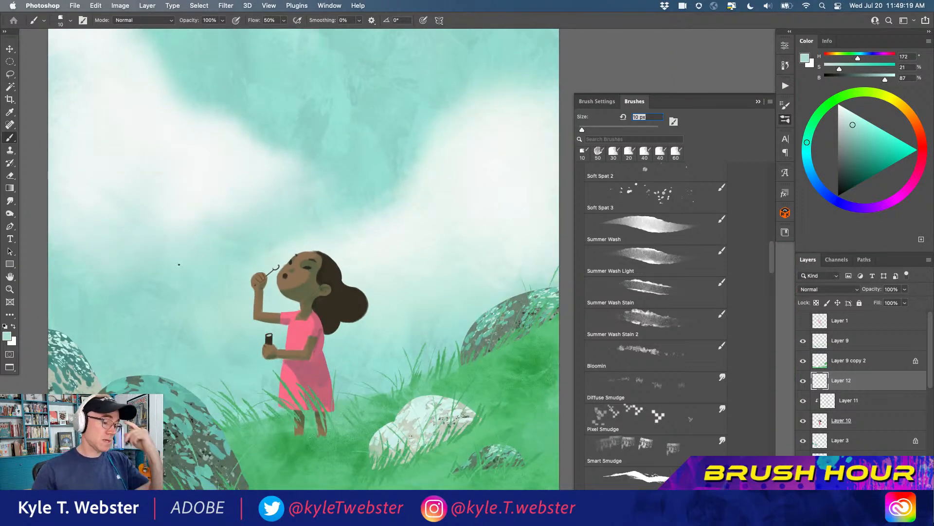
{"action": "scroll", "coordinate": [245, 314], "scroll_direction": "down", "scroll_amount": 3}
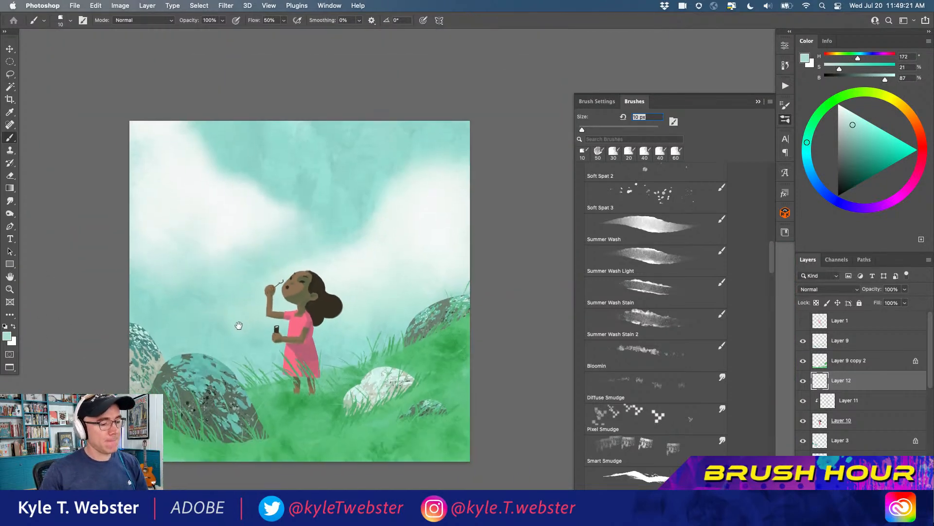
{"action": "key", "text": "super+s"}
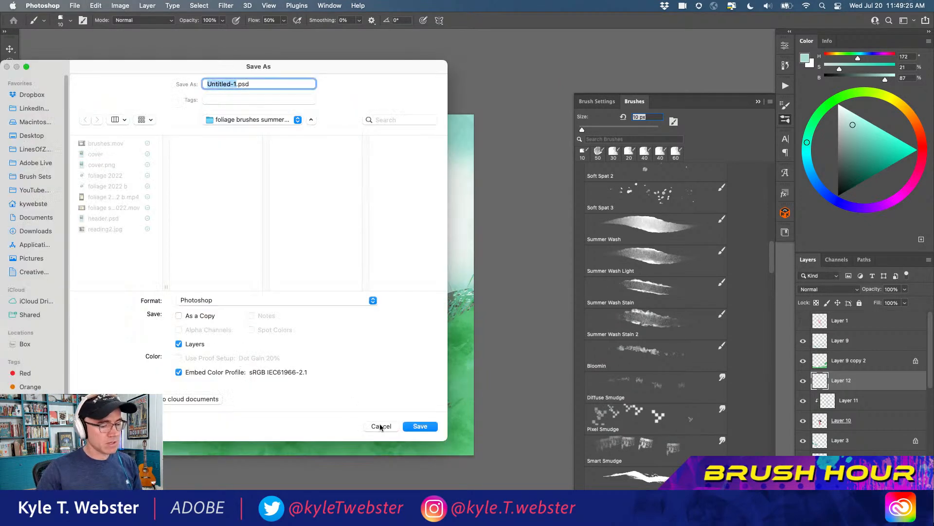
{"action": "left_click", "coordinate": [421, 426]}
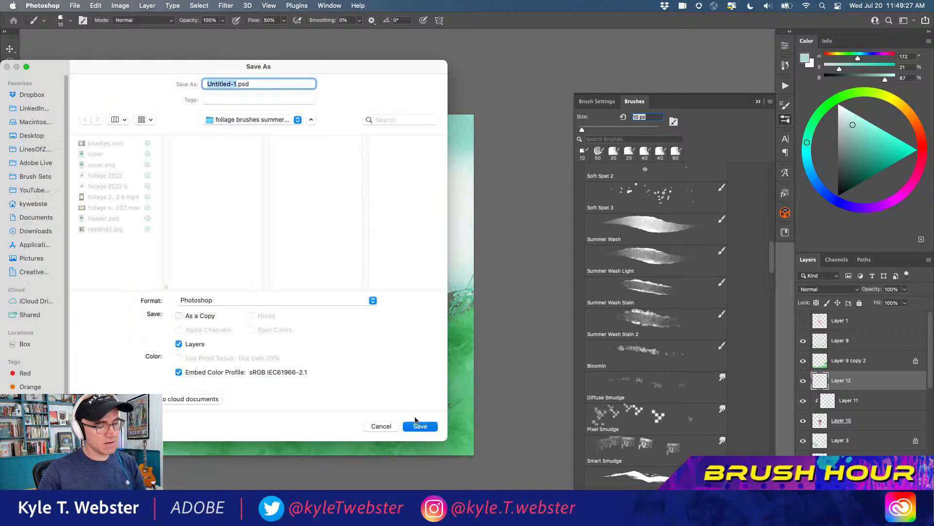
Sample the grass green at H 140, S 44, B 70, choose the Busy Brush and reduce it to 60 px
{"action": "left_click", "coordinate": [269, 344], "text": "super"}
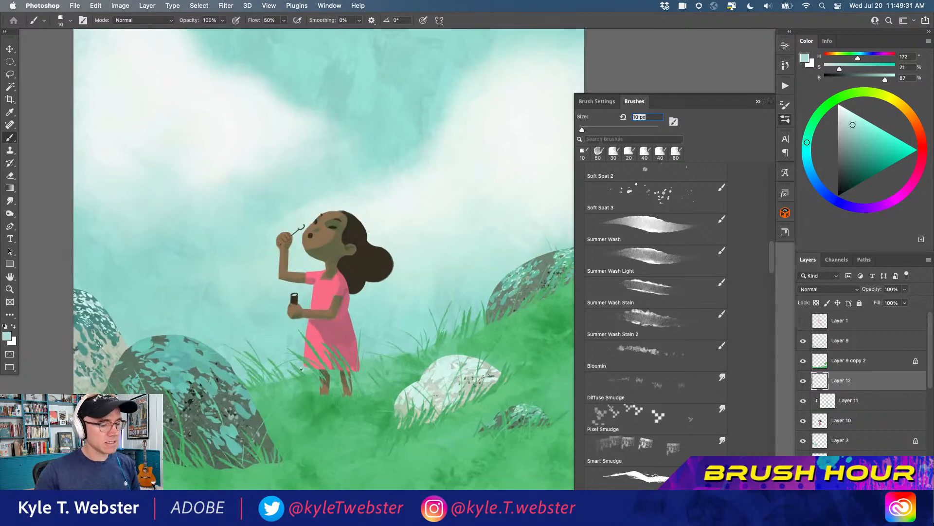
{"action": "left_click", "coordinate": [326, 401], "text": "super"}
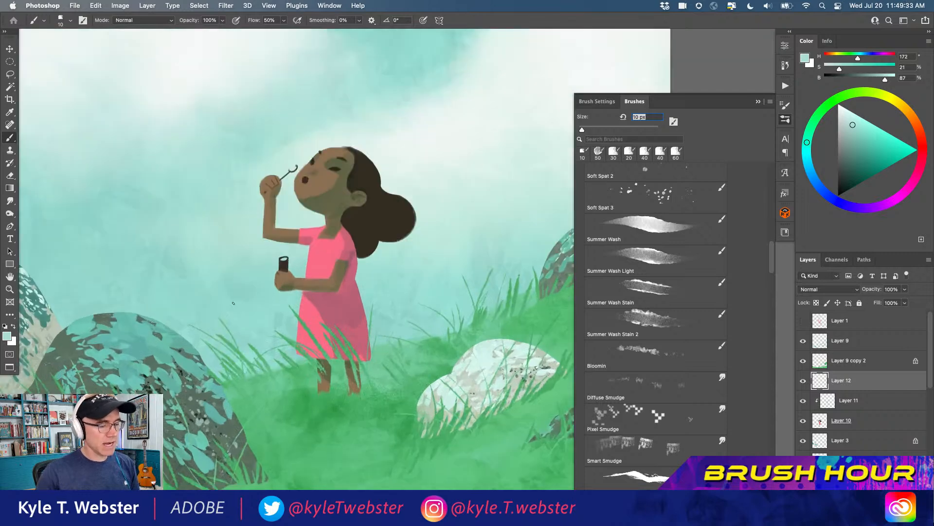
{"action": "left_click", "coordinate": [329, 353], "text": "alt"}
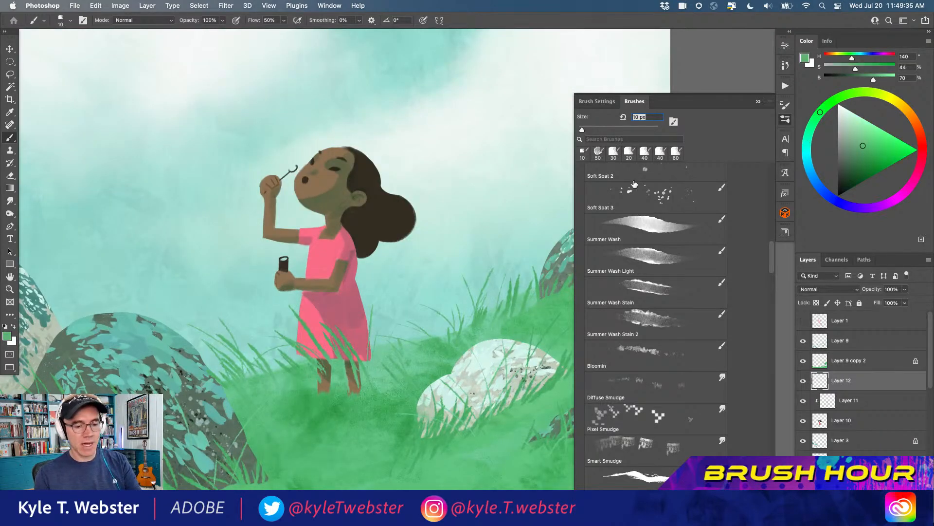
{"action": "scroll", "coordinate": [749, 267], "scroll_direction": "down", "scroll_amount": 15}
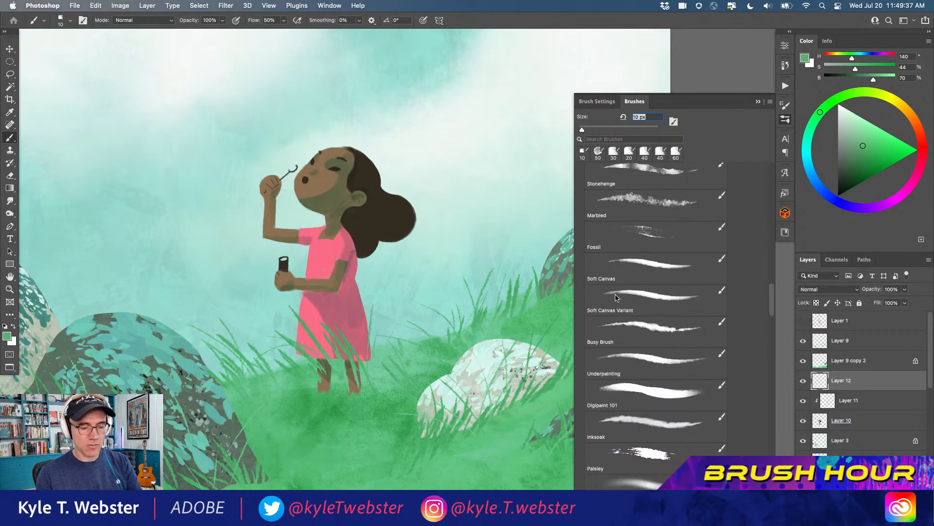
{"action": "left_click", "coordinate": [625, 306]}
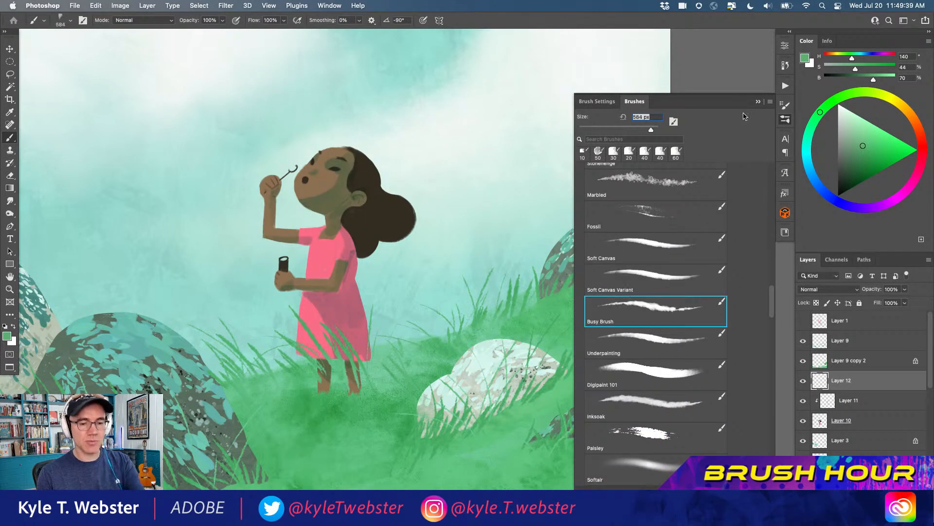
{"action": "left_click", "coordinate": [758, 101]}
{"action": "key", "text": "bracketleft"}
{"action": "key", "text": "bracketleft"}
{"action": "key", "text": "bracketleft"}
{"action": "key", "text": "bracketleft"}
{"action": "key", "text": "bracketleft"}
{"action": "key", "text": "bracketleft"}
{"action": "key", "text": "bracketleft"}
{"action": "key", "text": "bracketleft"}
{"action": "key", "text": "bracketleft"}
{"action": "key", "text": "bracketleft"}
{"action": "key", "text": "bracketleft"}
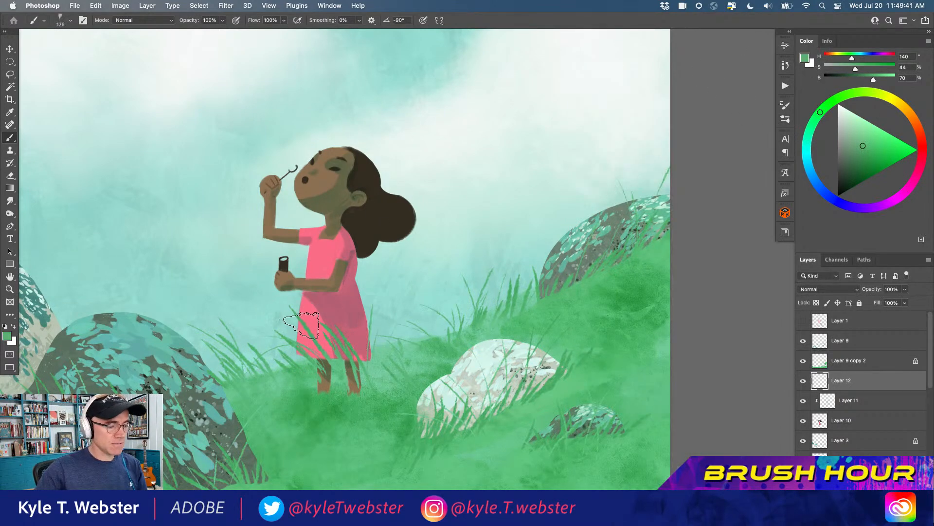
{"action": "key", "text": "bracketleft"}
{"action": "key", "text": "bracketleft"}
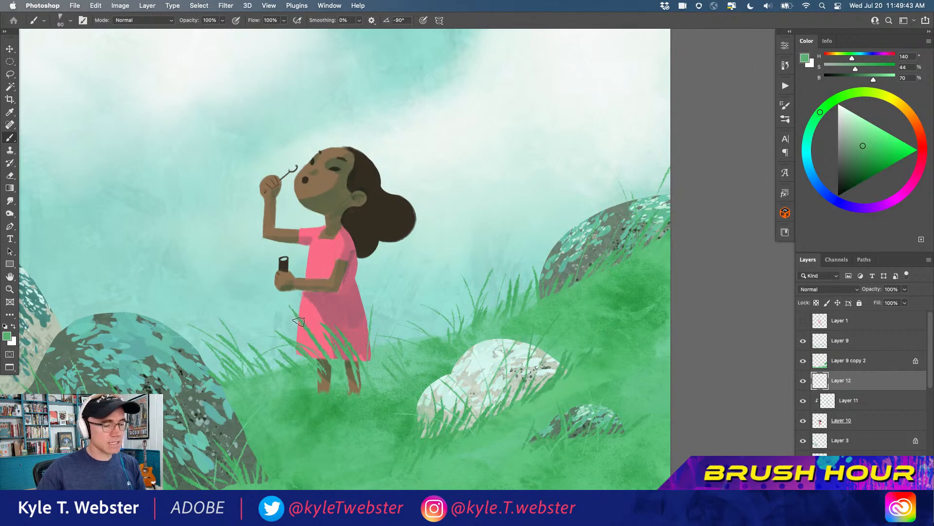
Paint grass blades over the girl's legs and feet, resampling nearby greens such as H 147, S 49, B 75
{"action": "left_click", "coordinate": [313, 347], "text": "alt"}
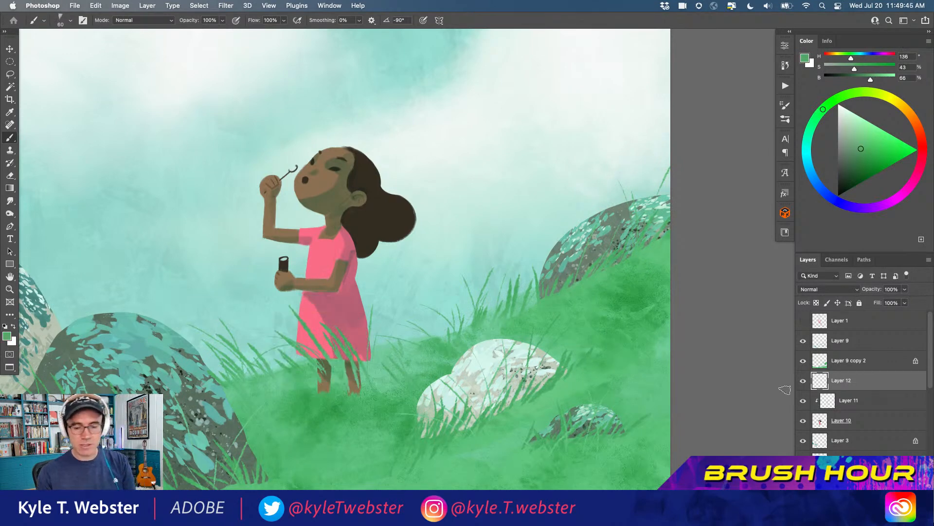
{"action": "left_click", "coordinate": [315, 372], "text": "alt"}
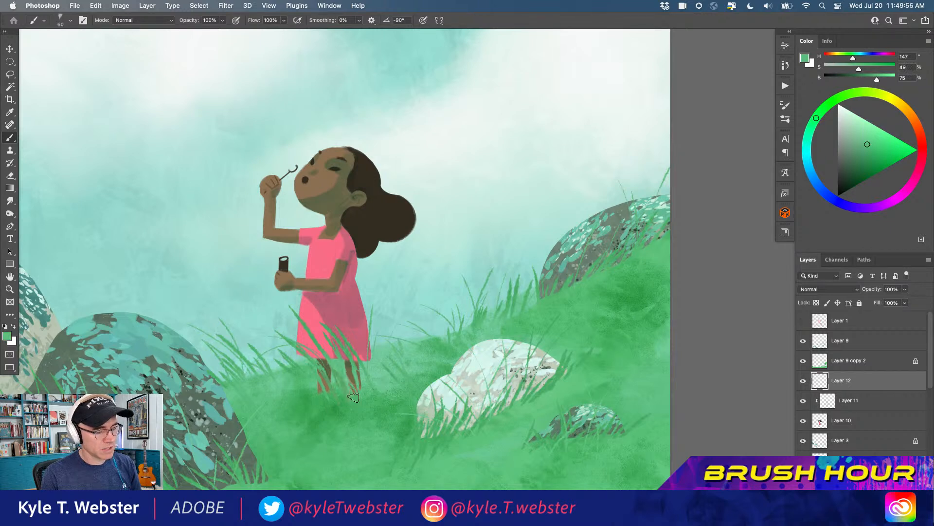
{"action": "left_click", "coordinate": [305, 370], "text": "alt"}
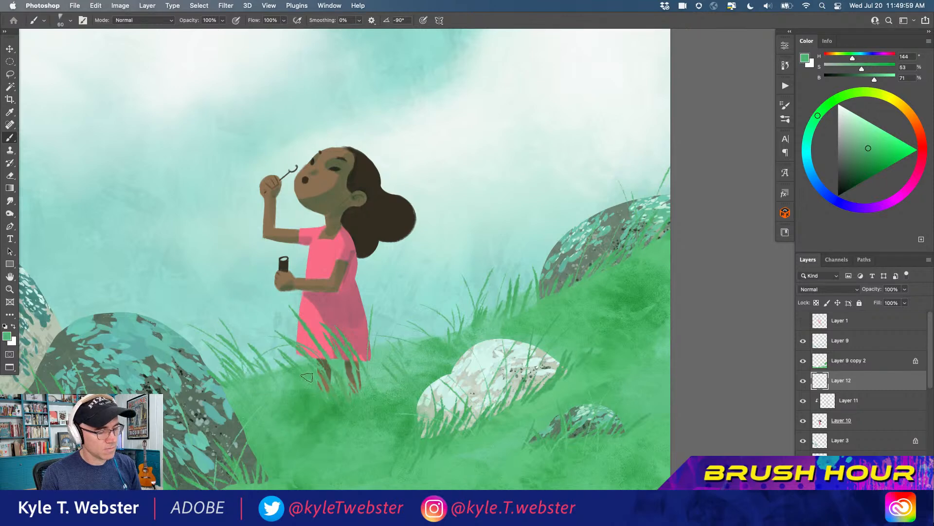
{"action": "left_click", "coordinate": [253, 381], "text": "alt"}
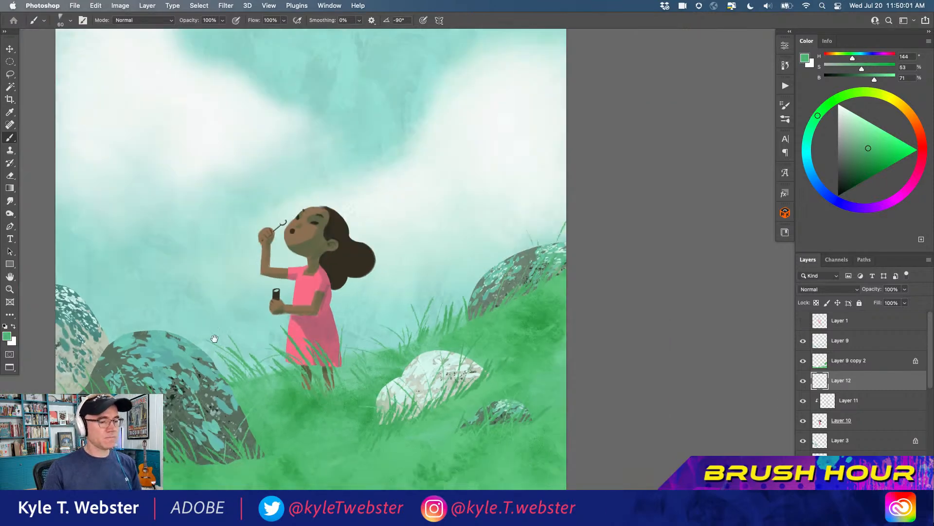
Add lighter green grass blades over the dress hem and on both sides of the girl, using sampled greens such as H 153, S 39, B 79
{"action": "left_click", "coordinate": [317, 366], "text": "super"}
{"action": "left_click_drag", "start_coordinate": [335, 354], "coordinate": [360, 299]}
{"action": "left_click", "coordinate": [302, 332], "text": "alt"}
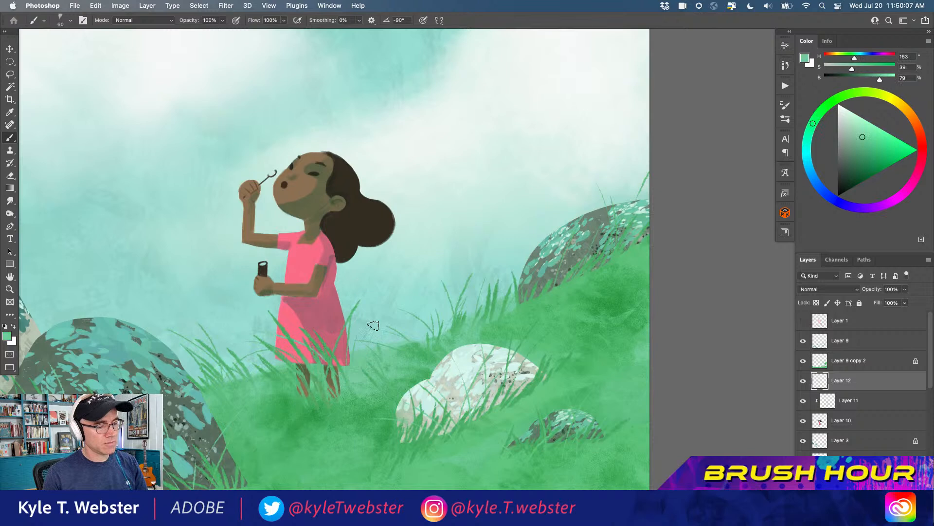
{"action": "left_click", "coordinate": [404, 349], "text": "alt"}
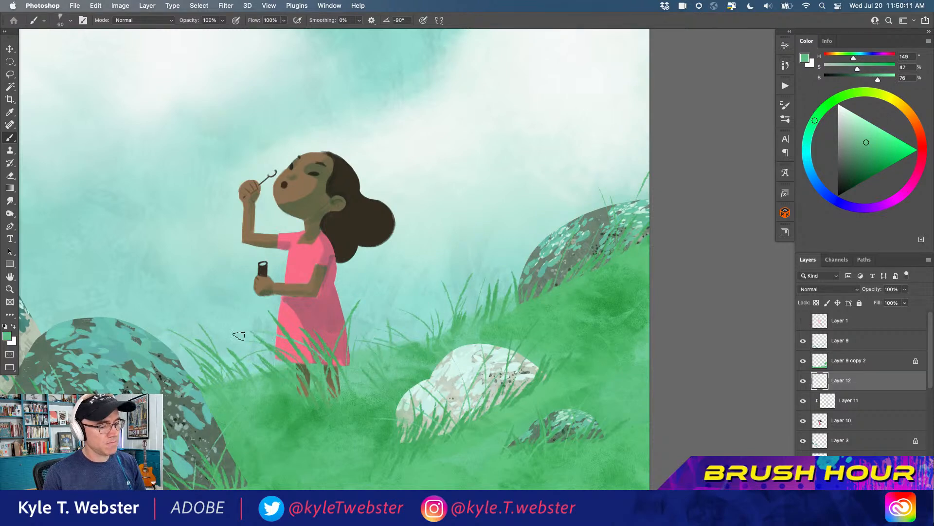
{"action": "scroll", "coordinate": [256, 387], "scroll_direction": "down", "scroll_amount": 3}
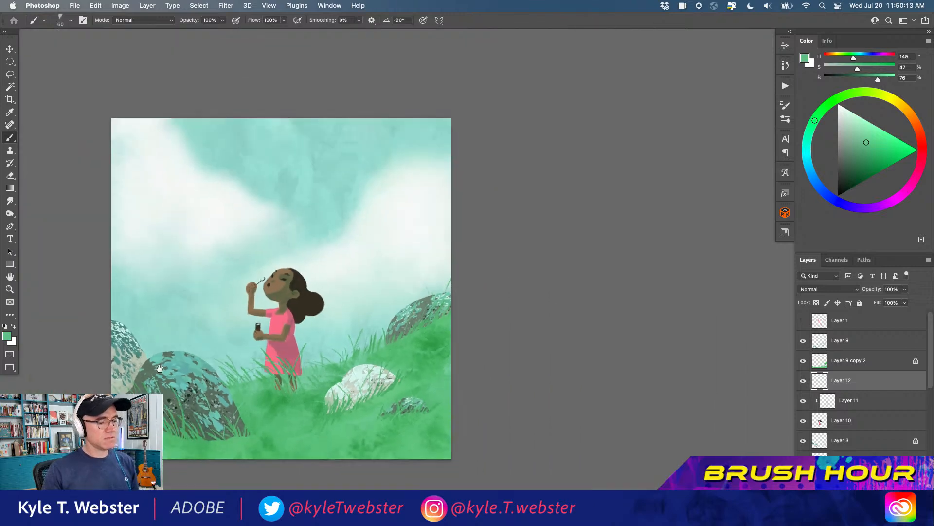
Lasso a large rounded bubble outline that rises from the tip of the girl's wand into the sky
{"action": "left_click_drag", "start_coordinate": [187, 302], "coordinate": [275, 318]}
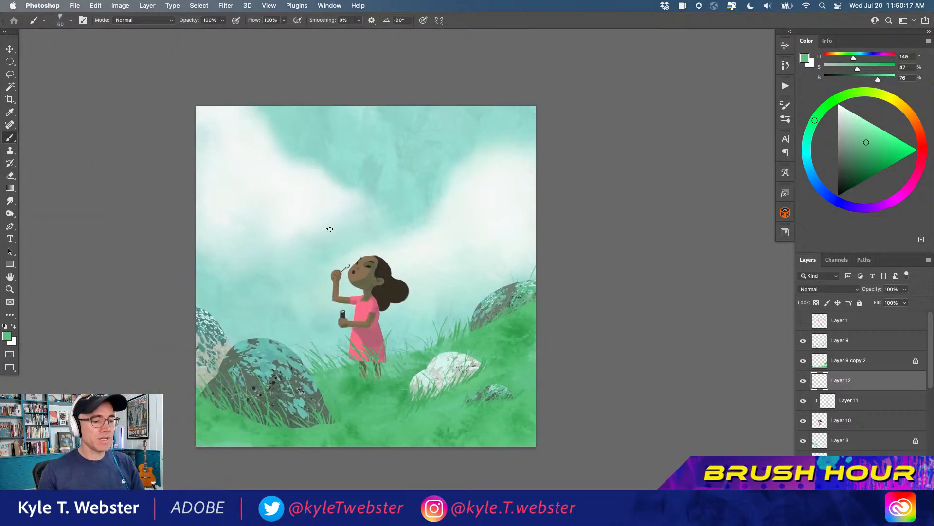
{"action": "left_click", "coordinate": [314, 264]}
{"action": "key", "text": "l"}
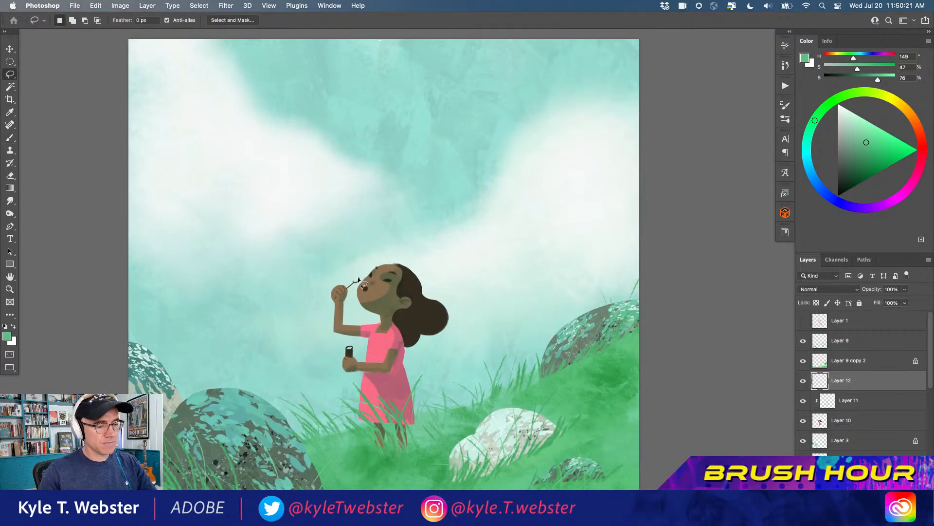
{"action": "left_click_drag", "start_coordinate": [358, 276], "coordinate": [369, 256]}
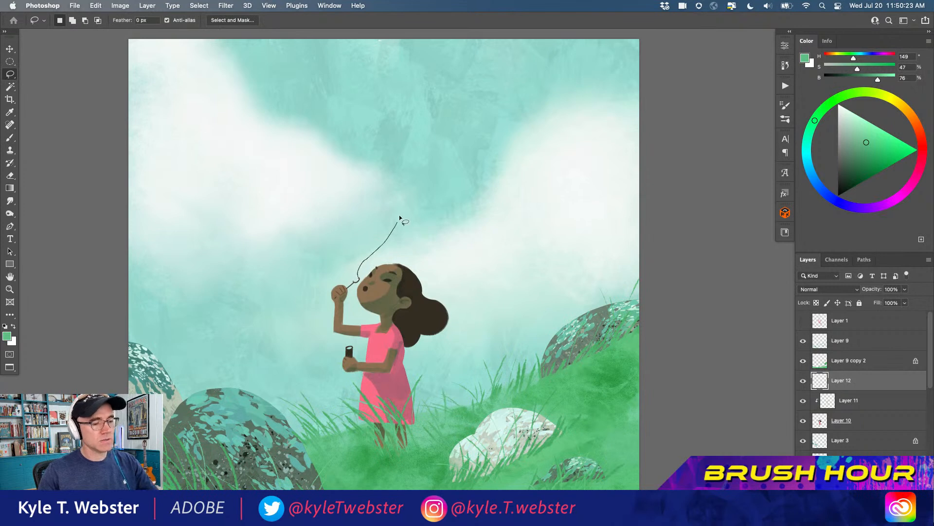
{"action": "mouse_move", "coordinate": [387, 151]}
{"action": "left_mouse_down"}
{"action": "mouse_move", "coordinate": [295, 137]}
{"action": "mouse_move", "coordinate": [262, 166]}
{"action": "mouse_move", "coordinate": [245, 209]}
{"action": "mouse_move", "coordinate": [254, 238]}
{"action": "mouse_move", "coordinate": [279, 258]}
{"action": "mouse_move", "coordinate": [354, 279]}
{"action": "left_mouse_up"}
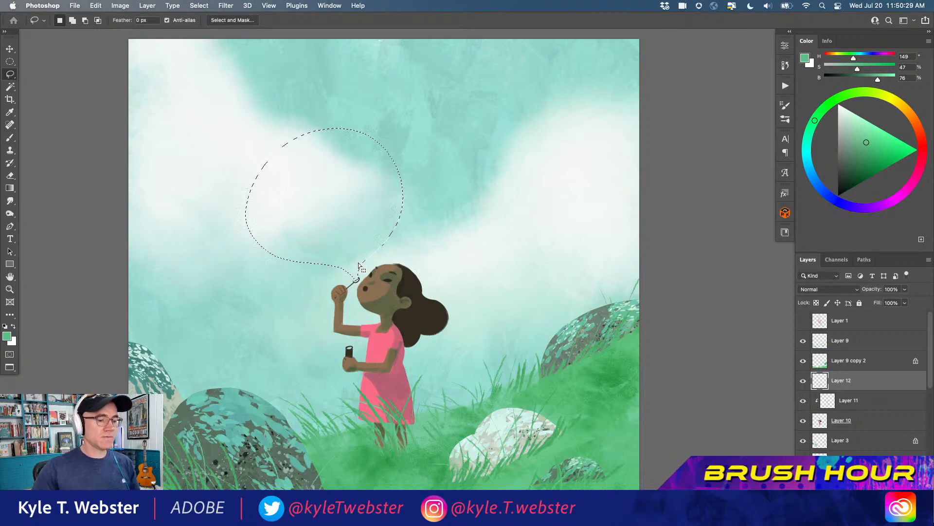
Choose the Stonehenge brush at 400 px and paint the bubble selection green, H 149, S 47, B 76, on a new layer
{"action": "key", "text": "b"}
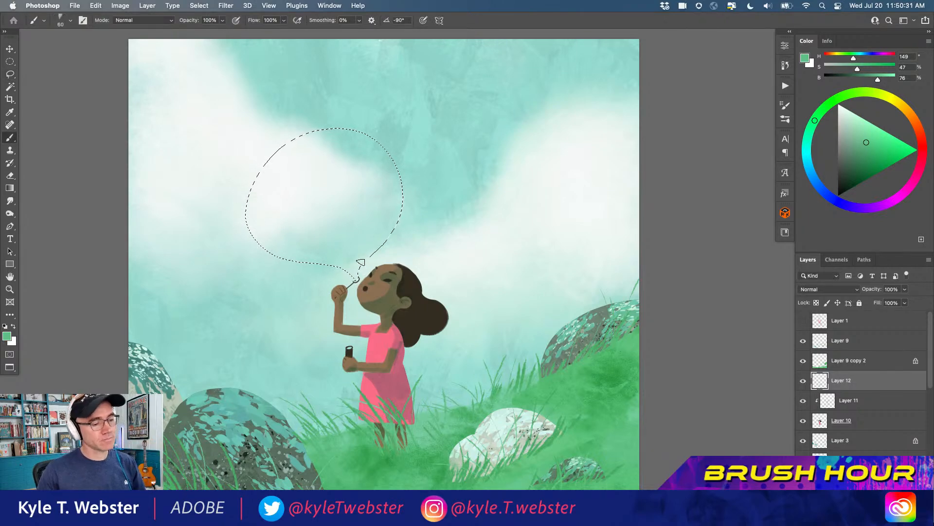
{"action": "key", "text": "super+minus"}
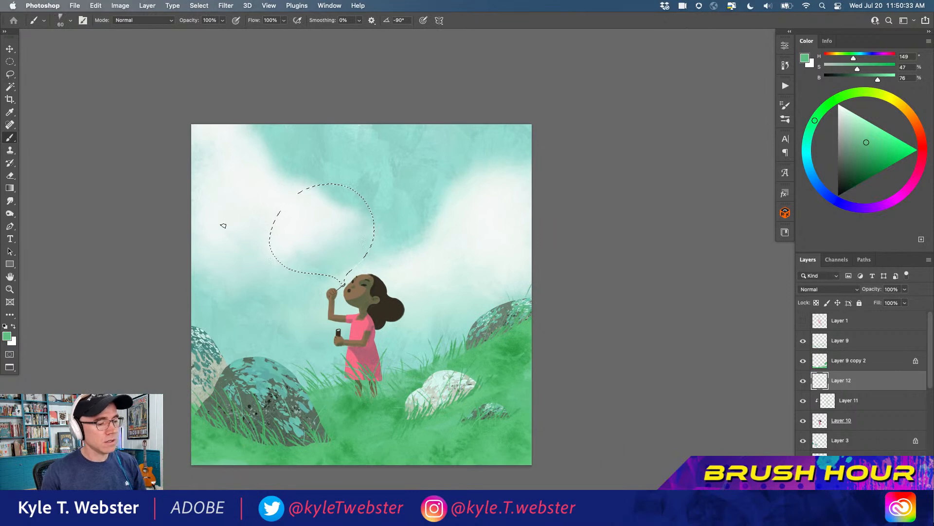
{"action": "key", "text": "F5"}
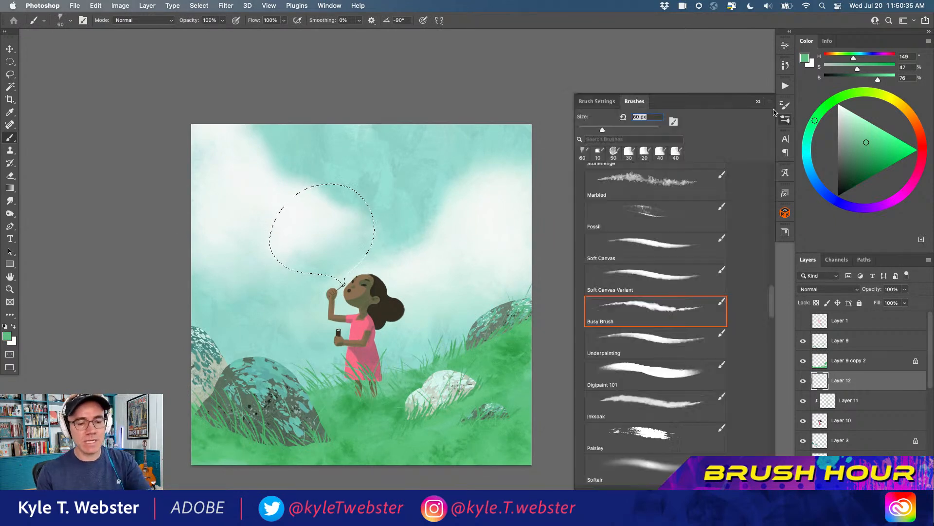
{"action": "scroll", "coordinate": [734, 289], "scroll_direction": "down", "scroll_amount": 1}
{"action": "scroll", "coordinate": [734, 289], "scroll_direction": "up", "scroll_amount": 5}
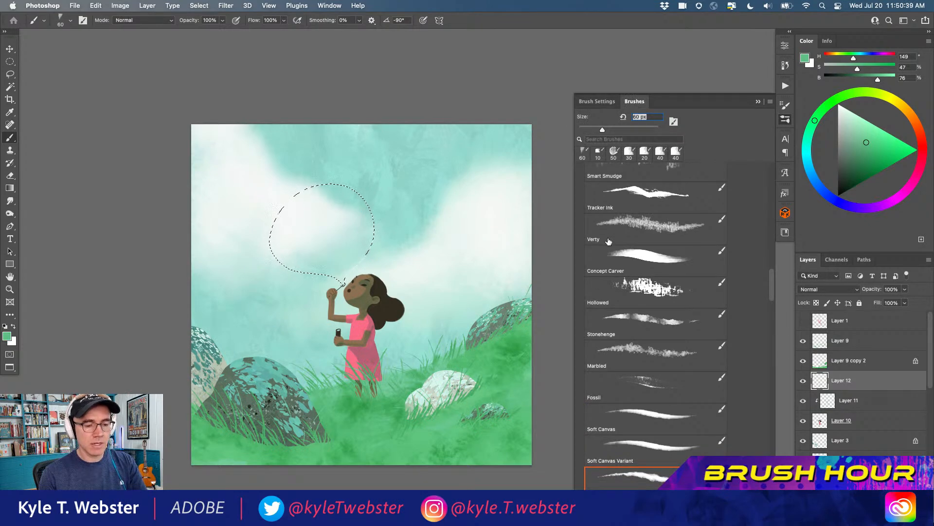
{"action": "left_click", "coordinate": [625, 311]}
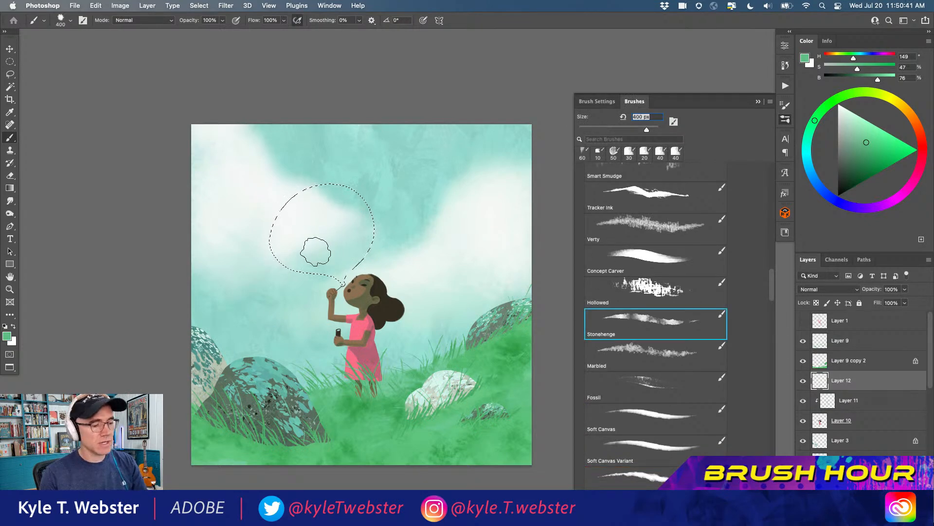
{"action": "scroll", "coordinate": [316, 243], "scroll_direction": "up", "scroll_amount": 1}
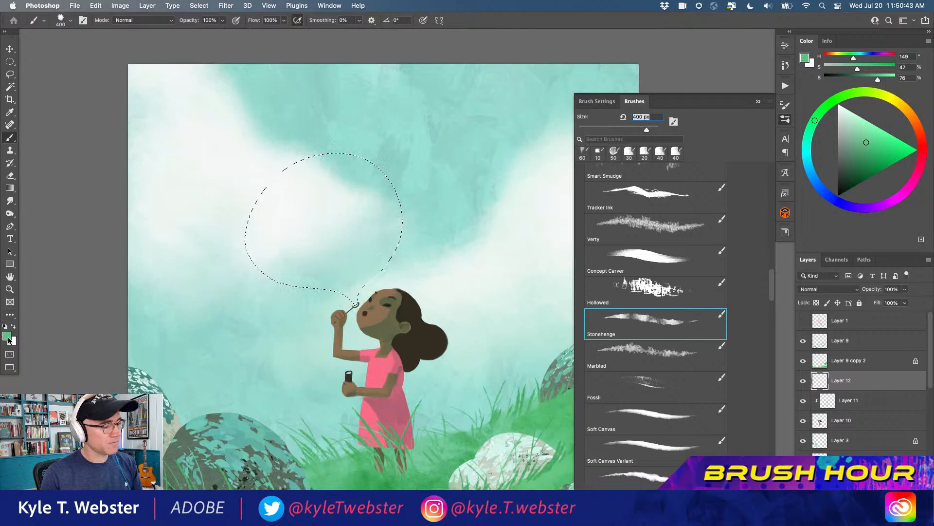
{"action": "key", "text": "alt+shift+super+n"}
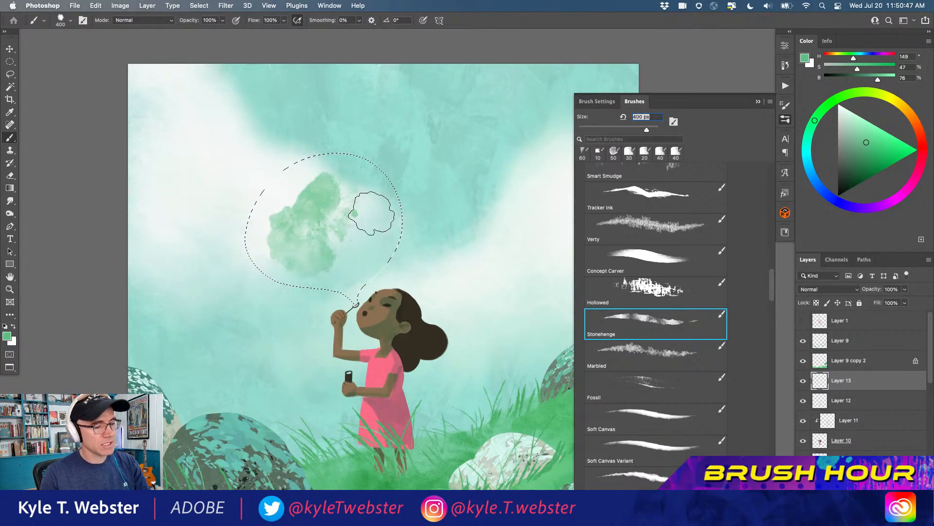
{"action": "left_click_drag", "start_coordinate": [260, 222], "coordinate": [219, 225]}
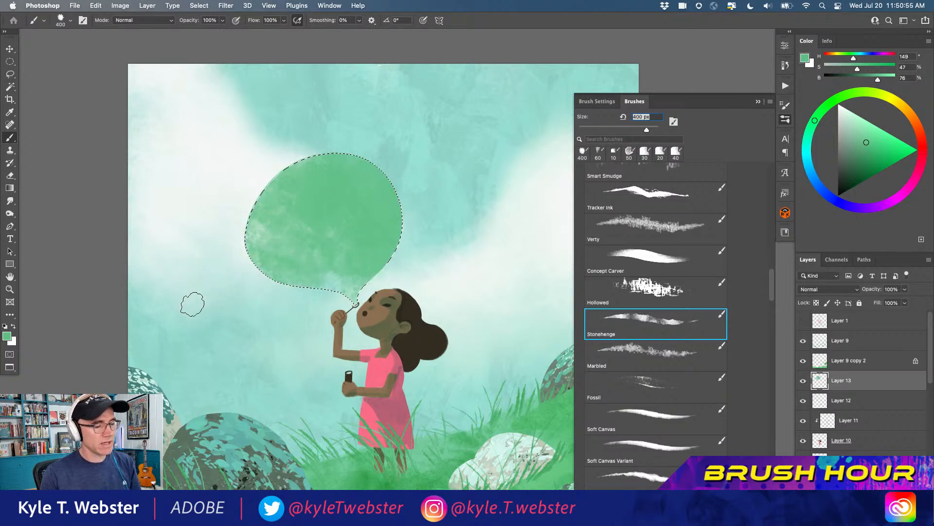
Try darker green strokes, H 149, S 75, B 49, inside the bubble and undo them
{"action": "left_click", "coordinate": [868, 168]}
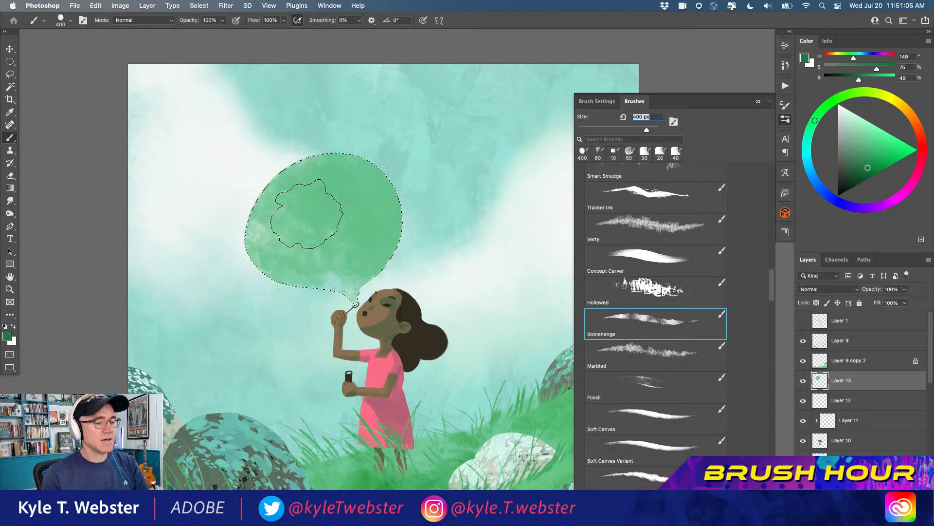
{"action": "left_click", "coordinate": [597, 101]}
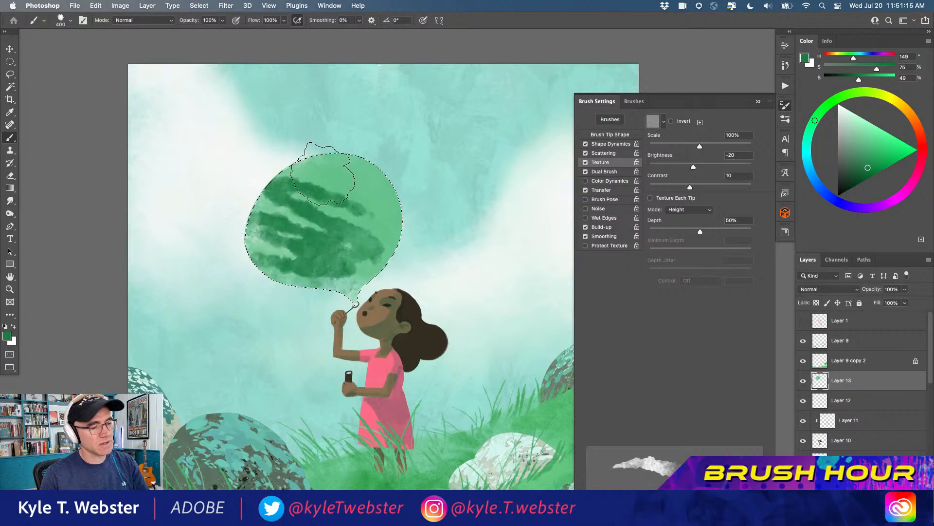
{"action": "key", "text": "super+z"}
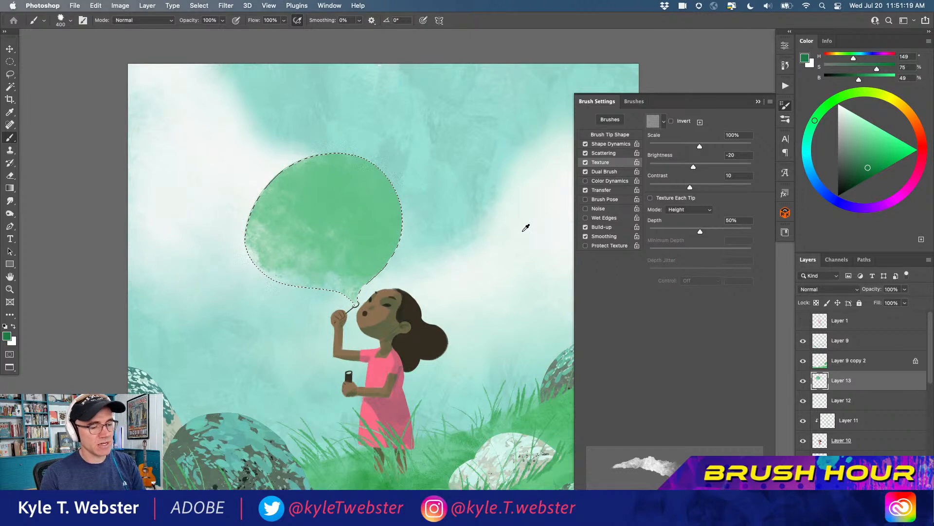
Mottle the bubble with near-white H 180, S 2, B 95, dress pink H 352, S 54, B 97, and green H 151, S 40, B 78
{"action": "left_click", "coordinate": [457, 210], "text": "alt"}
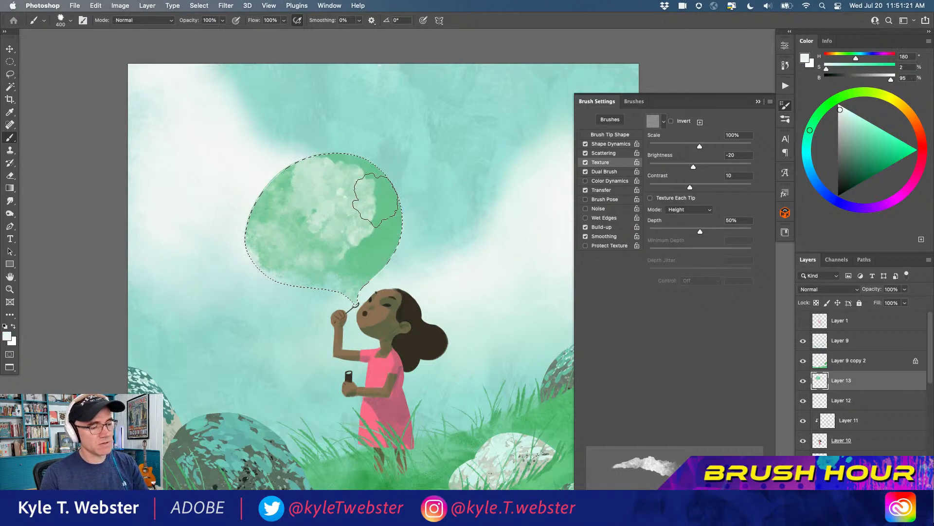
{"action": "left_click", "coordinate": [392, 216], "text": "alt"}
{"action": "left_click", "coordinate": [386, 365], "text": "alt"}
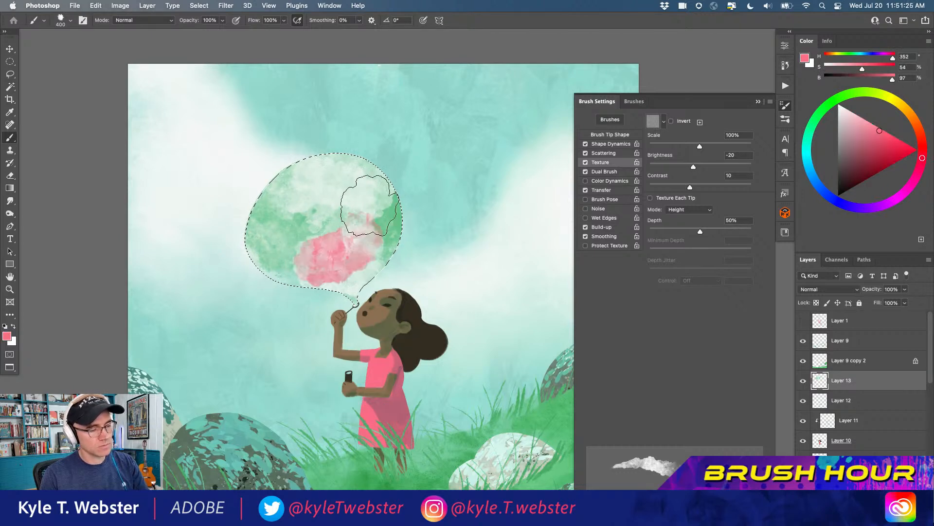
{"action": "left_click", "coordinate": [377, 224], "text": "alt"}
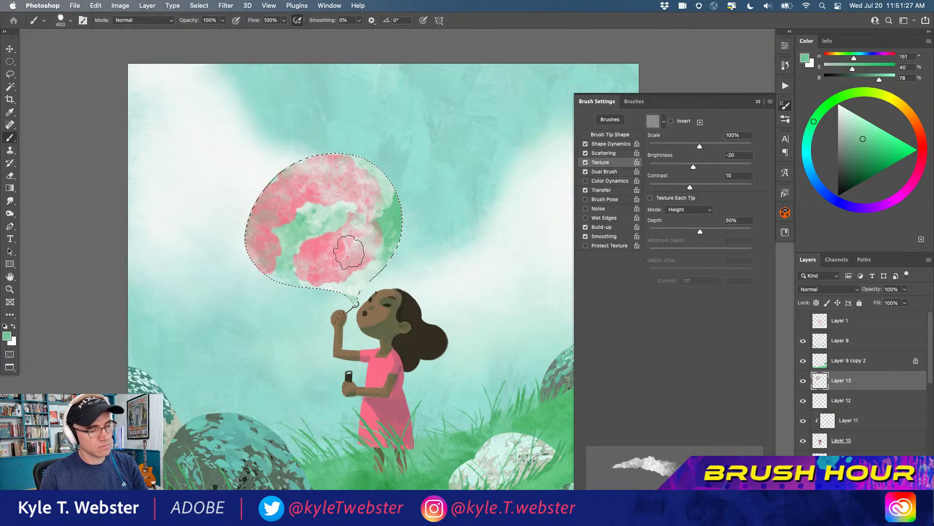
{"action": "left_click", "coordinate": [434, 289], "text": "alt"}
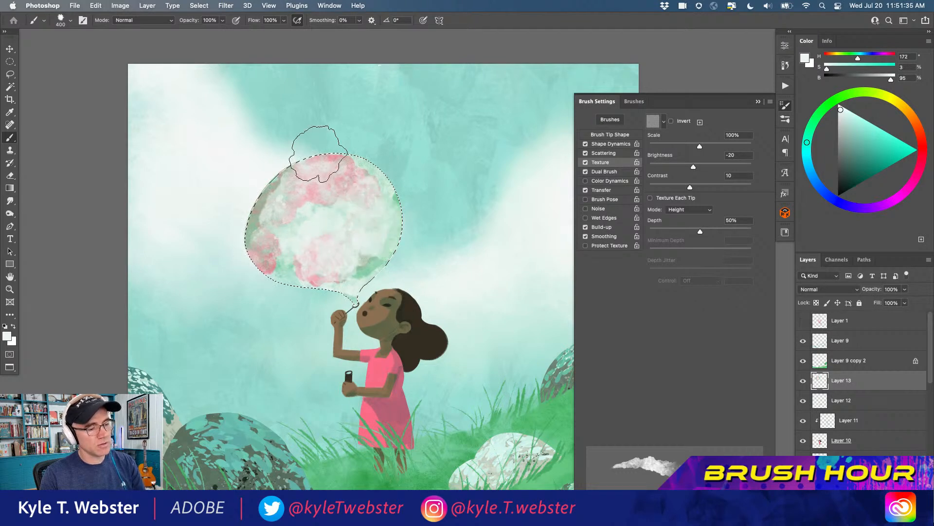
Layer dark grey-green H 172, S 29, B 48, off-white H 165, S 5, B 94, and grass green H 143, S 48, B 78 inside the bubble
{"action": "left_click", "coordinate": [366, 254], "text": "alt"}
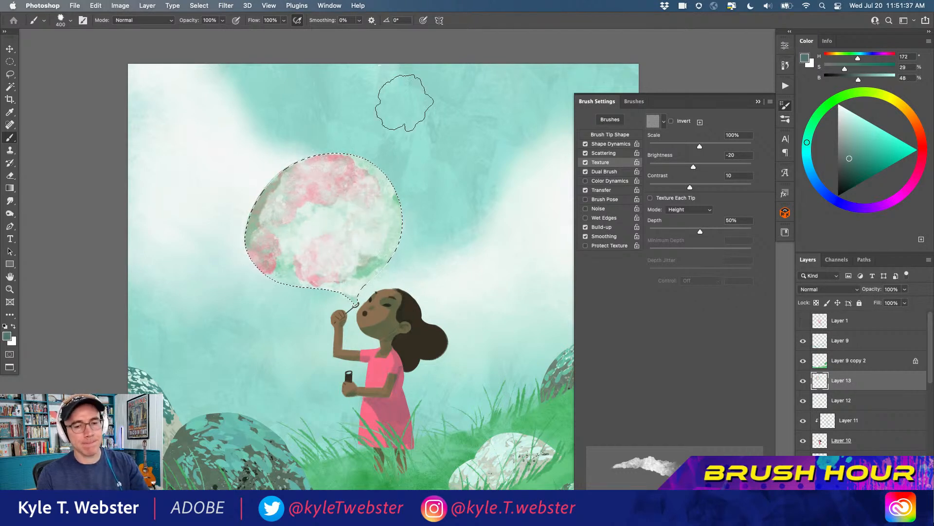
{"action": "mouse_move", "coordinate": [404, 181]}
{"action": "left_mouse_down"}
{"action": "mouse_move", "coordinate": [376, 151]}
{"action": "mouse_move", "coordinate": [319, 138]}
{"action": "mouse_move", "coordinate": [267, 162]}
{"action": "mouse_move", "coordinate": [233, 213]}
{"action": "left_mouse_up"}
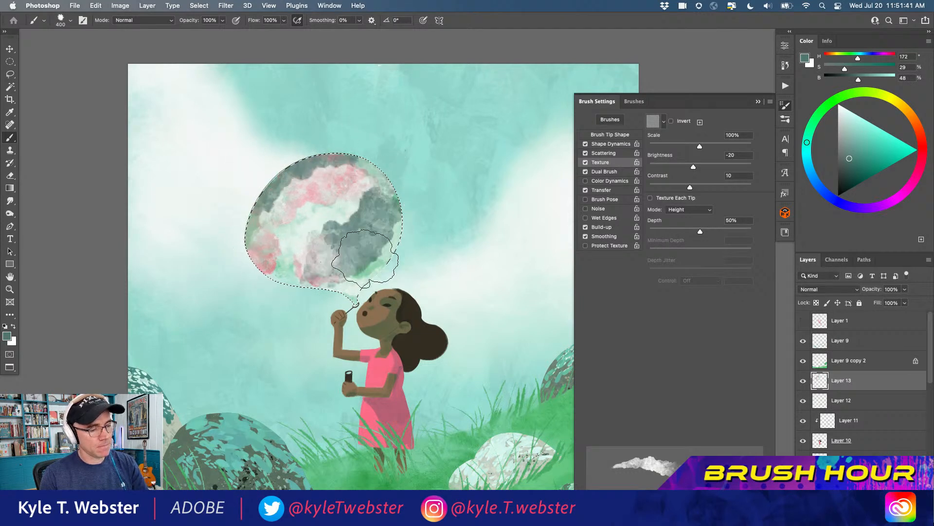
{"action": "left_click", "coordinate": [342, 207], "text": "alt"}
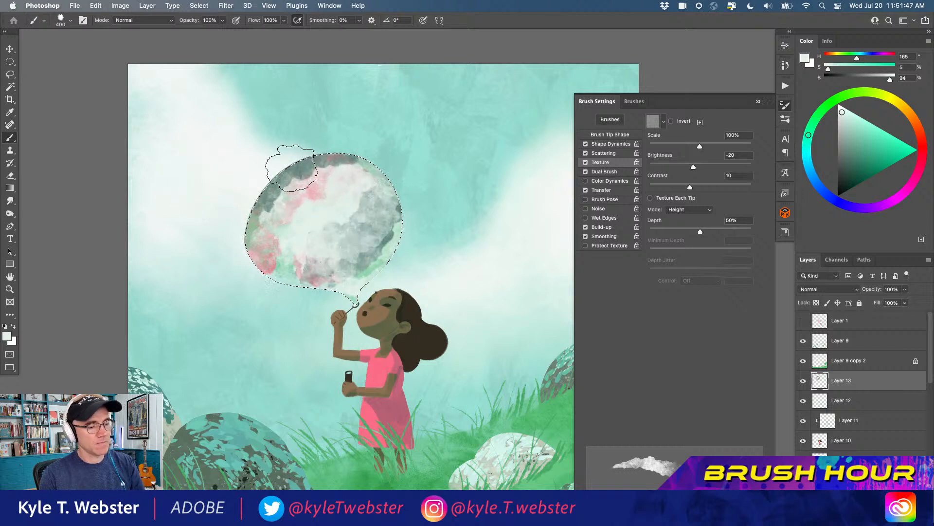
{"action": "left_click", "coordinate": [531, 401], "text": "alt"}
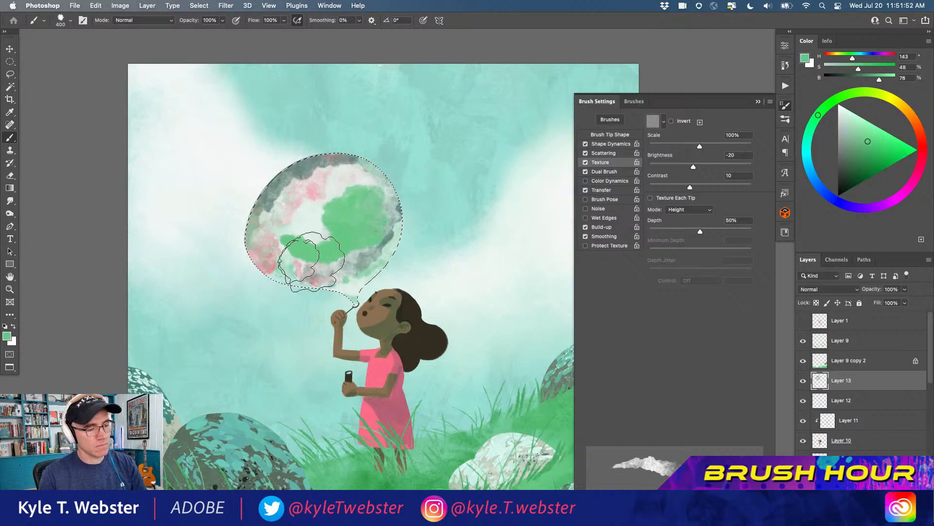
Set the brush mode to Multiply and glaze the bubble with the grass green and bright cyan H 181, S 58, B 100
{"action": "left_click", "coordinate": [122, 20]}
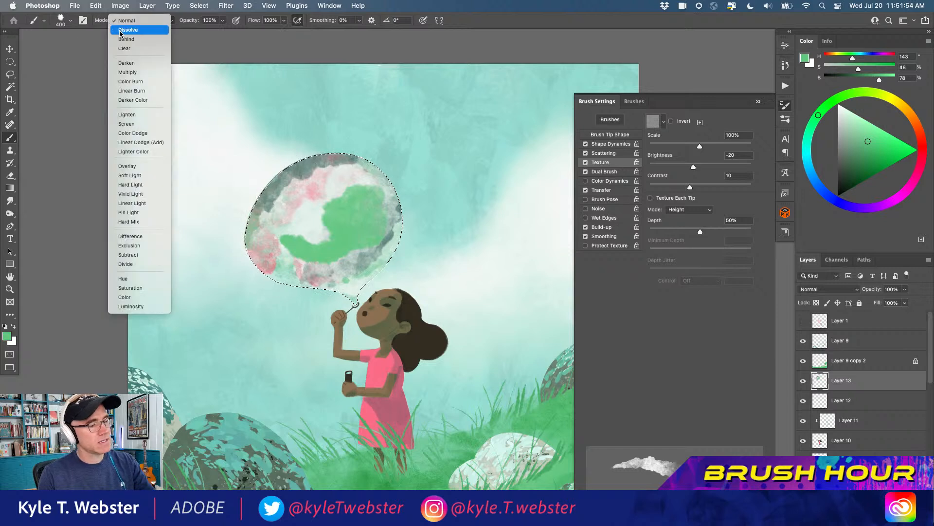
{"action": "left_click", "coordinate": [128, 73]}
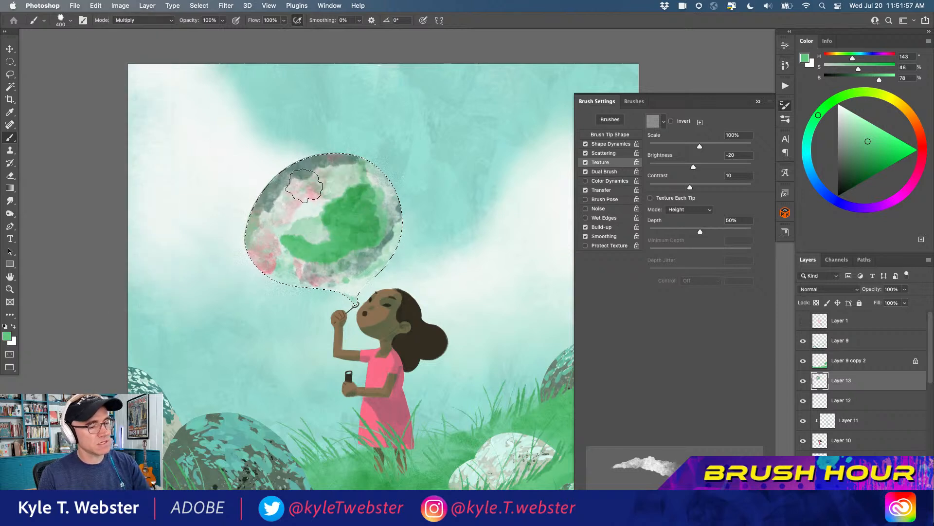
{"action": "left_click", "coordinate": [806, 150]}
{"action": "left_click", "coordinate": [881, 132]}
{"action": "left_click", "coordinate": [885, 130]}
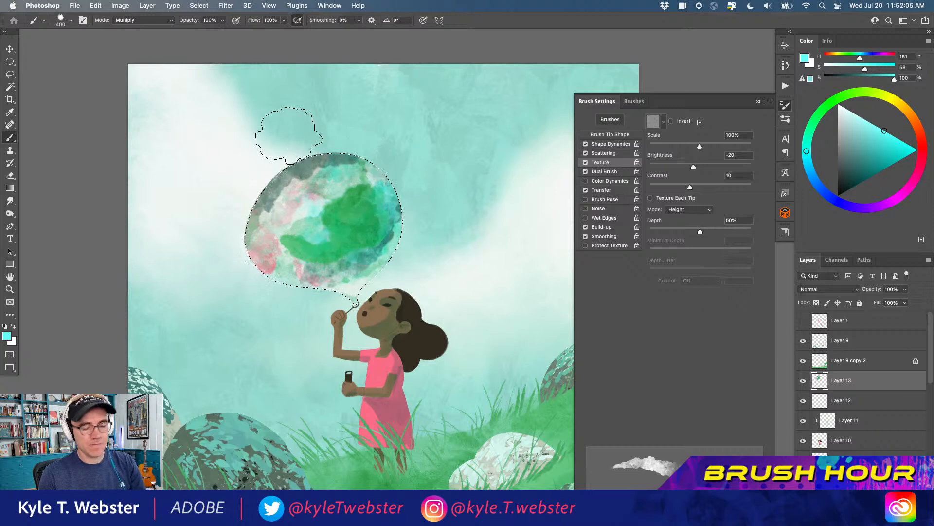
Choose the Marbled brush at 849 px and break up the bubble's colours with white texture strokes
{"action": "left_click", "coordinate": [634, 101]}
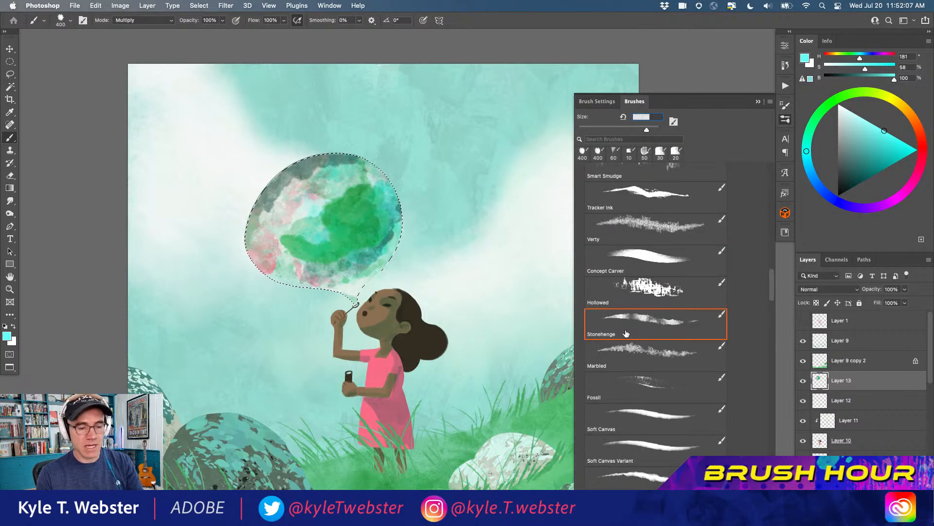
{"action": "left_click", "coordinate": [627, 350]}
{"action": "left_click", "coordinate": [14, 327]}
{"action": "mouse_move", "coordinate": [341, 228]}
{"action": "left_mouse_down"}
{"action": "mouse_move", "coordinate": [300, 183]}
{"action": "mouse_move", "coordinate": [347, 197]}
{"action": "mouse_move", "coordinate": [329, 280]}
{"action": "left_mouse_up"}
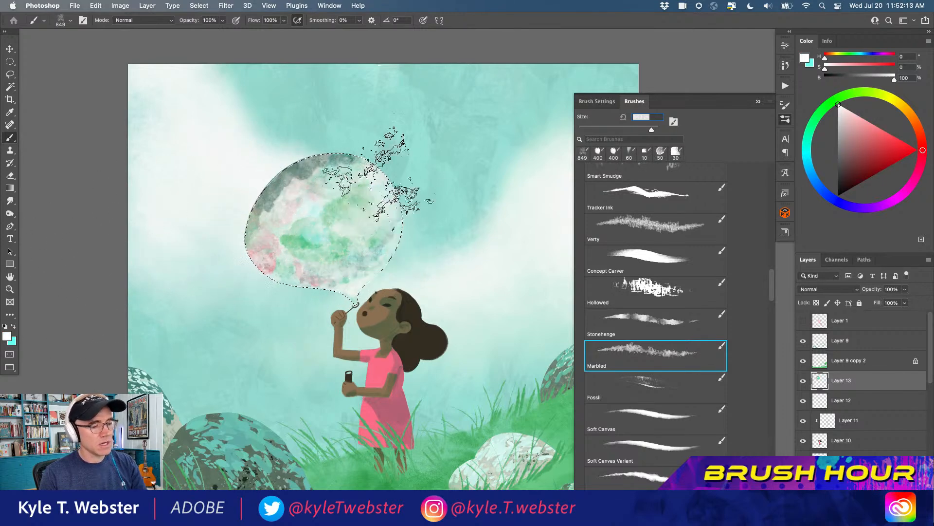
{"action": "left_click_drag", "start_coordinate": [299, 174], "coordinate": [245, 222]}
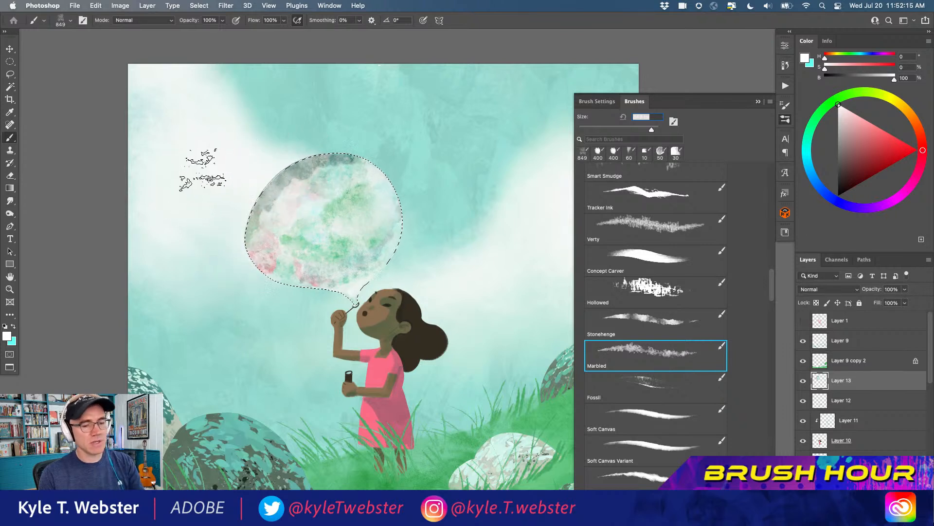
Add marbled blue, H 191, S 73, B 84, and near-white, H 180, S 4, B 95, to the bubble and deselect it
{"action": "left_click", "coordinate": [806, 161]}
{"action": "left_click", "coordinate": [887, 146]}
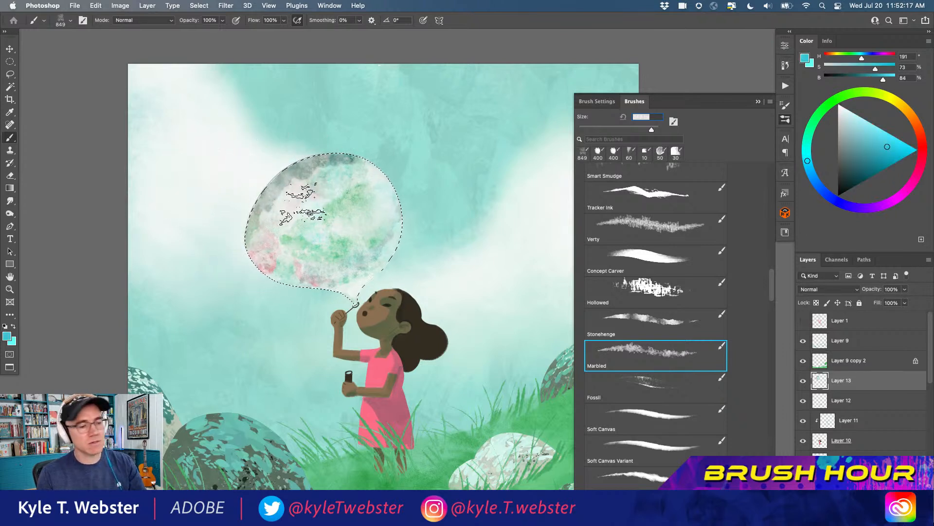
{"action": "left_click", "coordinate": [466, 266], "text": "alt"}
{"action": "mouse_move", "coordinate": [314, 244]}
{"action": "left_mouse_down"}
{"action": "mouse_move", "coordinate": [322, 203]}
{"action": "mouse_move", "coordinate": [225, 205]}
{"action": "mouse_move", "coordinate": [238, 203]}
{"action": "mouse_move", "coordinate": [248, 172]}
{"action": "mouse_move", "coordinate": [230, 165]}
{"action": "mouse_move", "coordinate": [282, 161]}
{"action": "left_mouse_up"}
{"action": "key", "text": "super+d"}
Select a tall, narrow rectangular strip from the canvas's upper edge down to the hillside right of the girl
{"action": "left_click_drag", "start_coordinate": [286, 362], "coordinate": [265, 361]}
{"action": "mouse_move", "coordinate": [266, 360]}
{"action": "left_mouse_down"}
{"action": "mouse_move", "coordinate": [267, 301]}
{"action": "mouse_move", "coordinate": [220, 311]}
{"action": "left_mouse_up"}
{"action": "key", "text": "m"}
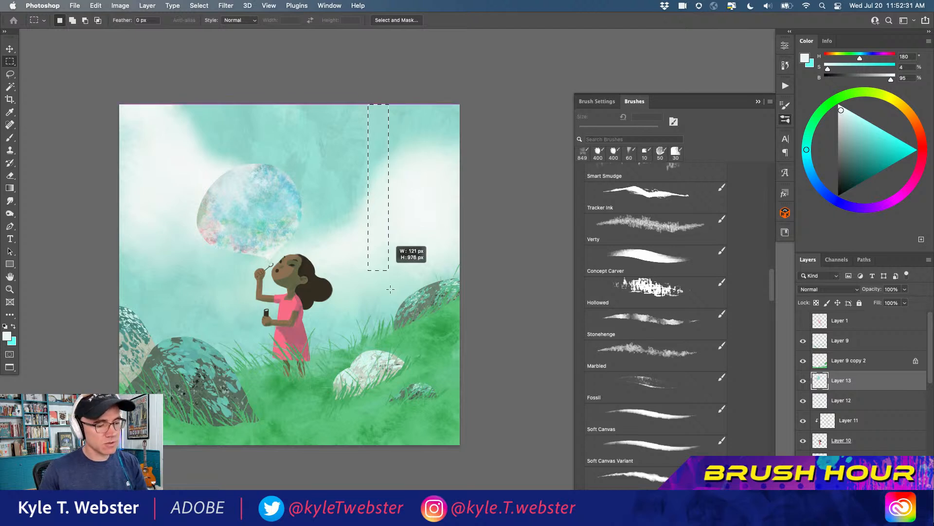
{"action": "left_click_drag", "start_coordinate": [406, 336], "coordinate": [410, 336]}
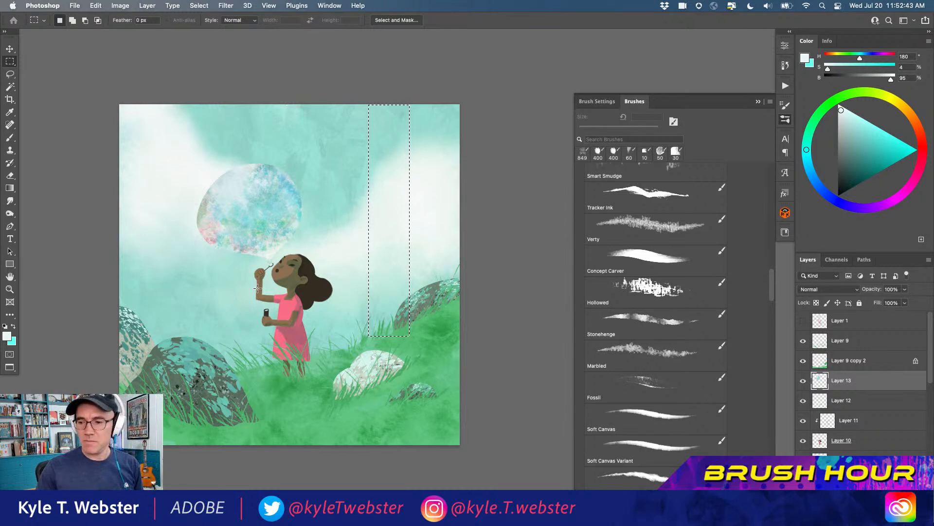
{"action": "key", "text": "b"}
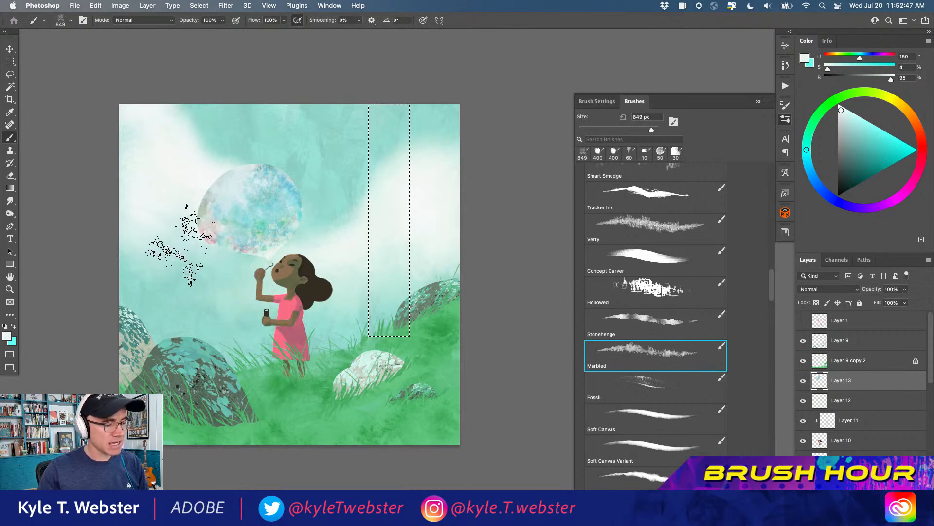
Replace a trial dress-pink fill of the strip with a blue based on the bubble's colour, H 190, S 49, B 73
{"action": "left_click", "coordinate": [287, 307], "text": "alt"}
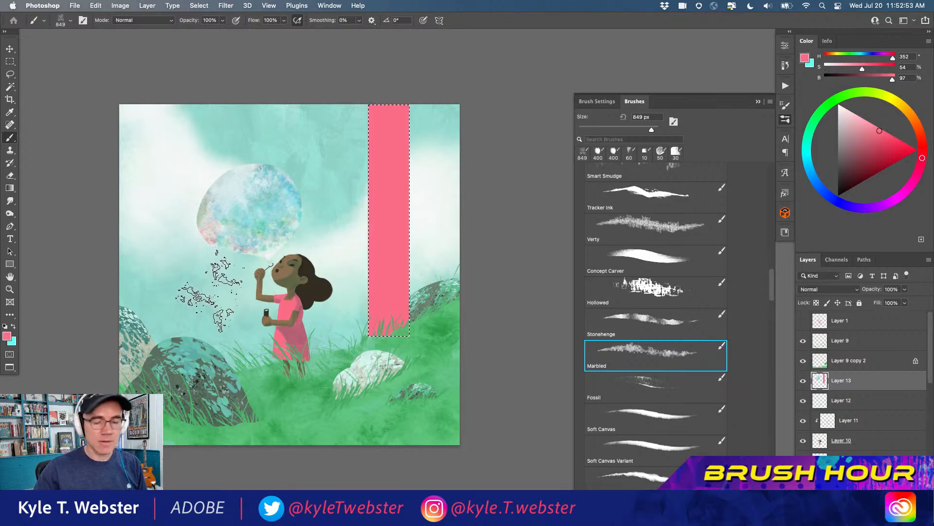
{"action": "key", "text": "super+z"}
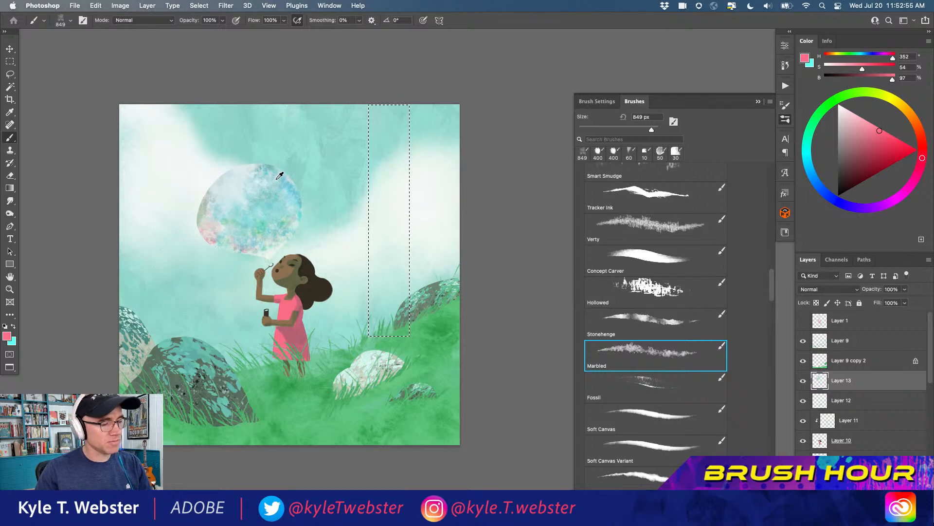
{"action": "left_click", "coordinate": [278, 178], "text": "alt"}
{"action": "left_click", "coordinate": [861, 144]}
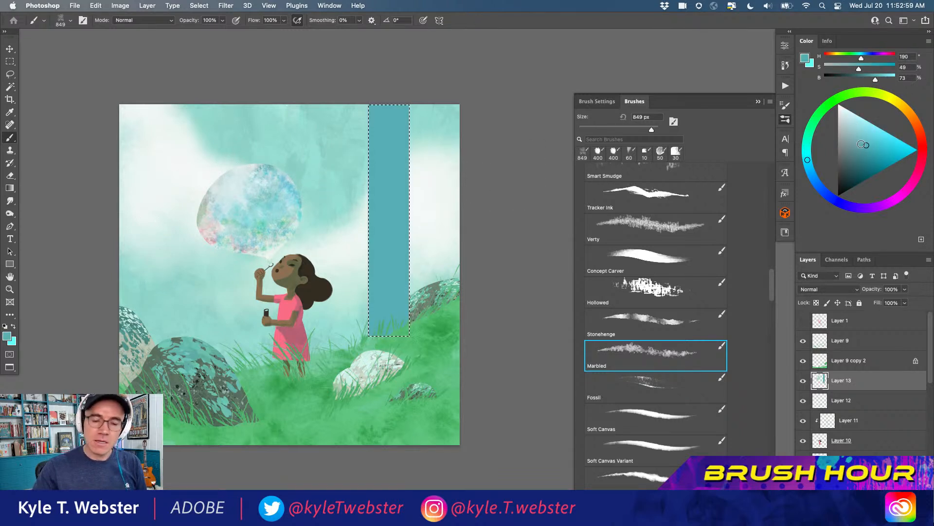
Texture the blue strip with Marbled brush strokes in a lighter blue and a darker blue, H 190, S 73, B 53
{"action": "left_click", "coordinate": [864, 125]}
{"action": "mouse_move", "coordinate": [378, 171]}
{"action": "left_mouse_down"}
{"action": "mouse_move", "coordinate": [398, 243]}
{"action": "mouse_move", "coordinate": [383, 331]}
{"action": "mouse_move", "coordinate": [354, 160]}
{"action": "mouse_move", "coordinate": [384, 266]}
{"action": "mouse_move", "coordinate": [371, 292]}
{"action": "mouse_move", "coordinate": [384, 160]}
{"action": "mouse_move", "coordinate": [347, 70]}
{"action": "mouse_move", "coordinate": [356, 91]}
{"action": "mouse_move", "coordinate": [384, 92]}
{"action": "mouse_move", "coordinate": [354, 173]}
{"action": "left_mouse_up"}
{"action": "left_click", "coordinate": [869, 165]}
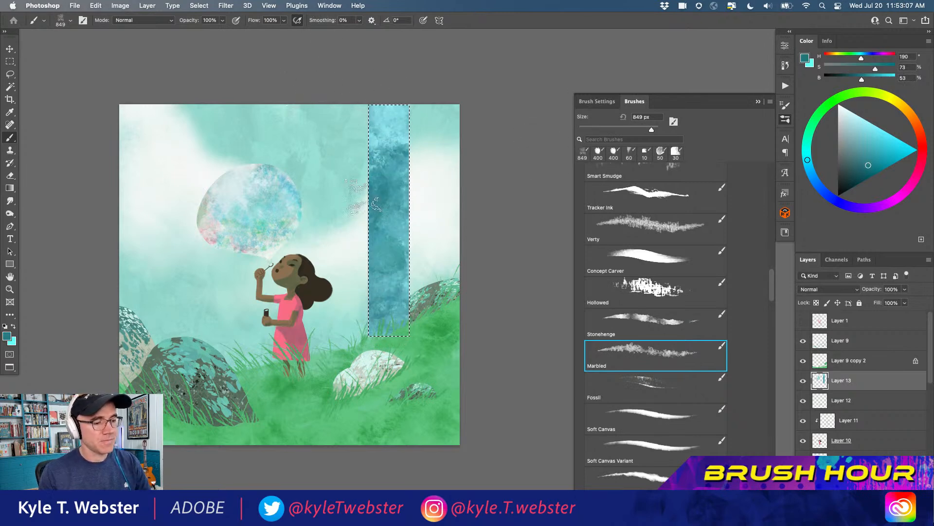
{"action": "left_click", "coordinate": [377, 257], "text": "super"}
{"action": "mouse_move", "coordinate": [379, 268]}
{"action": "left_mouse_down"}
{"action": "mouse_move", "coordinate": [359, 219]}
{"action": "mouse_move", "coordinate": [360, 24]}
{"action": "left_mouse_up"}
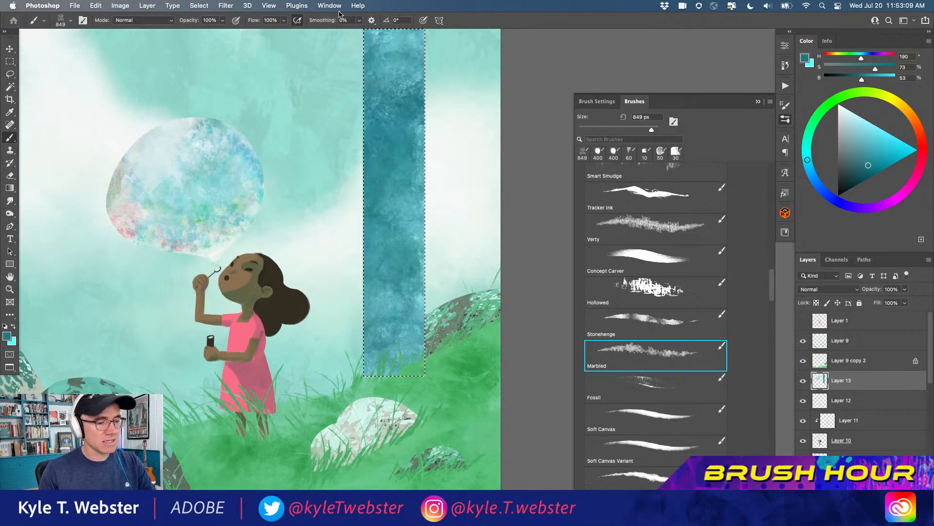
Layer near-black blue, H 190, S 50, B 18, and pale blue, H 190, S 7, B 100, Marbled strokes over the strip
{"action": "left_click", "coordinate": [845, 184]}
{"action": "mouse_move", "coordinate": [404, 277]}
{"action": "left_mouse_down"}
{"action": "mouse_move", "coordinate": [394, 360]}
{"action": "mouse_move", "coordinate": [344, 215]}
{"action": "mouse_move", "coordinate": [395, 195]}
{"action": "mouse_move", "coordinate": [351, 77]}
{"action": "left_mouse_up"}
{"action": "left_click_drag", "start_coordinate": [354, 207], "coordinate": [345, 274]}
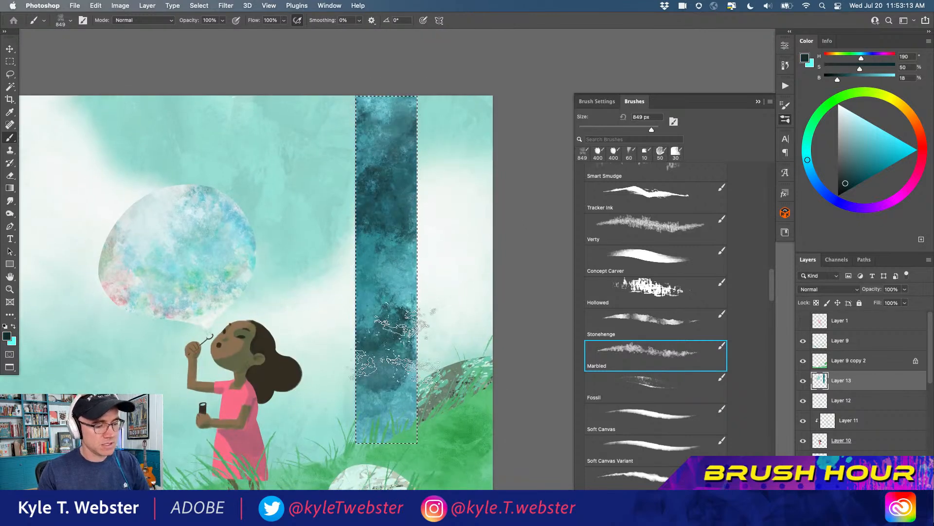
{"action": "left_click", "coordinate": [844, 107]}
{"action": "mouse_move", "coordinate": [416, 238]}
{"action": "left_mouse_down"}
{"action": "mouse_move", "coordinate": [364, 217]}
{"action": "mouse_move", "coordinate": [364, 185]}
{"action": "mouse_move", "coordinate": [428, 132]}
{"action": "mouse_move", "coordinate": [358, 109]}
{"action": "left_mouse_up"}
{"action": "mouse_move", "coordinate": [403, 326]}
{"action": "left_mouse_down"}
{"action": "mouse_move", "coordinate": [391, 362]}
{"action": "mouse_move", "coordinate": [360, 402]}
{"action": "mouse_move", "coordinate": [374, 321]}
{"action": "left_mouse_up"}
{"action": "left_click", "coordinate": [340, 334], "text": "super"}
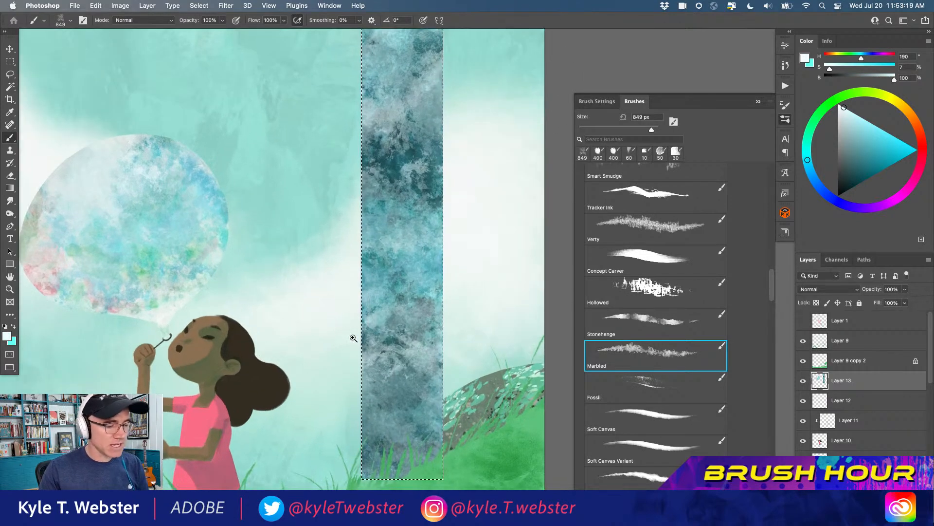
Delete the textured strip from the bubble's layer with a rectangular selection around it, and deselect
{"action": "left_click", "coordinate": [351, 341], "text": "super"}
{"action": "left_click", "coordinate": [355, 368], "text": "alt+super"}
{"action": "left_click", "coordinate": [352, 368], "text": "alt+super"}
{"action": "left_click", "coordinate": [352, 369], "text": "alt+super"}
{"action": "left_click_drag", "start_coordinate": [351, 370], "coordinate": [421, 244]}
{"action": "key", "text": "super+d"}
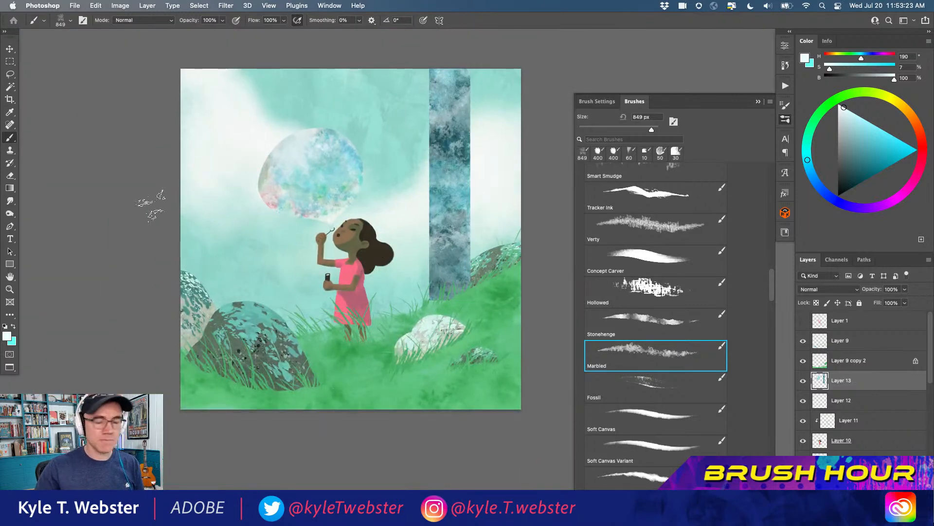
{"action": "key", "text": "Delete"}
{"action": "key", "text": "super+z"}
{"action": "key", "text": "m"}
{"action": "left_click_drag", "start_coordinate": [424, 70], "coordinate": [480, 304]}
{"action": "key", "text": "Delete"}
{"action": "key", "text": "super+d"}
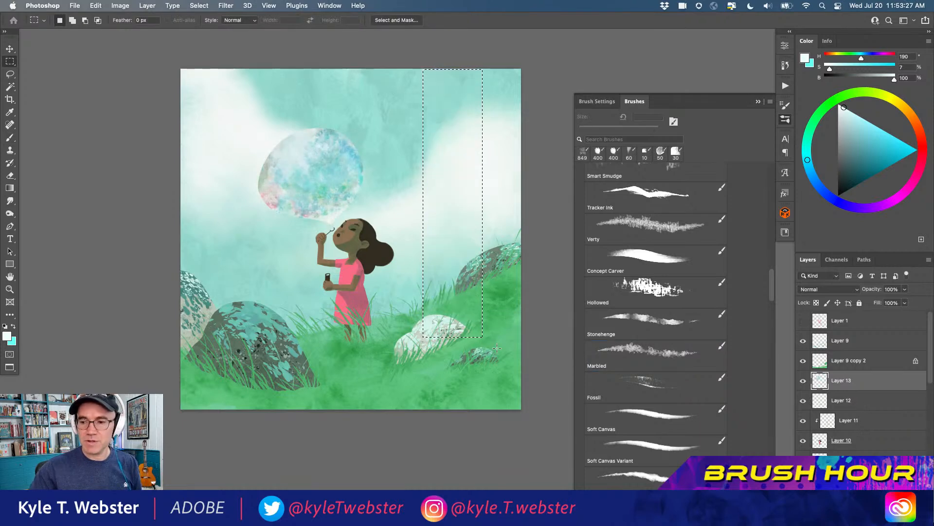
Reshape the bubble's outline into a slightly narrower, rounder form using lasso selections, and return to the brush
{"action": "key", "text": "b"}
{"action": "scroll", "coordinate": [233, 154], "scroll_direction": "up", "scroll_amount": 5}
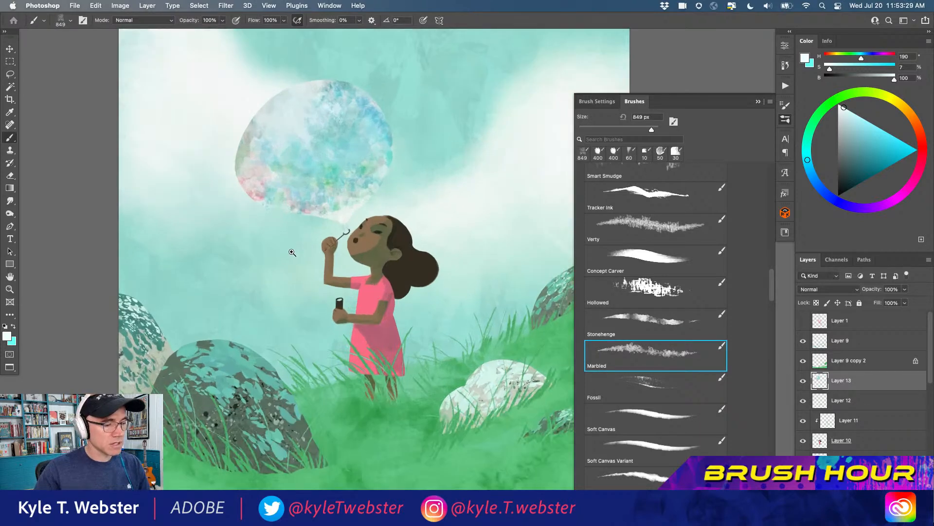
{"action": "key", "text": "l"}
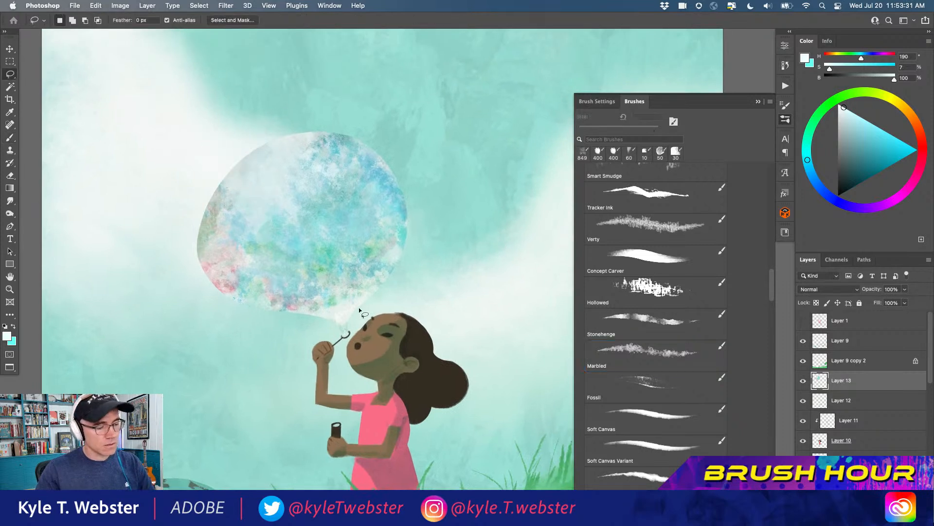
{"action": "mouse_move", "coordinate": [359, 306]}
{"action": "left_mouse_down"}
{"action": "mouse_move", "coordinate": [394, 273]}
{"action": "mouse_move", "coordinate": [406, 199]}
{"action": "mouse_move", "coordinate": [375, 155]}
{"action": "mouse_move", "coordinate": [315, 133]}
{"action": "mouse_move", "coordinate": [259, 155]}
{"action": "mouse_move", "coordinate": [215, 215]}
{"action": "mouse_move", "coordinate": [218, 271]}
{"action": "mouse_move", "coordinate": [250, 297]}
{"action": "mouse_move", "coordinate": [336, 323]}
{"action": "mouse_move", "coordinate": [343, 336]}
{"action": "mouse_move", "coordinate": [294, 73]}
{"action": "mouse_move", "coordinate": [438, 316]}
{"action": "left_mouse_up"}
{"action": "key", "text": "super+d"}
{"action": "key", "text": "b"}
{"action": "left_click_drag", "start_coordinate": [279, 355], "coordinate": [258, 358]}
{"action": "left_click_drag", "start_coordinate": [259, 360], "coordinate": [271, 290]}
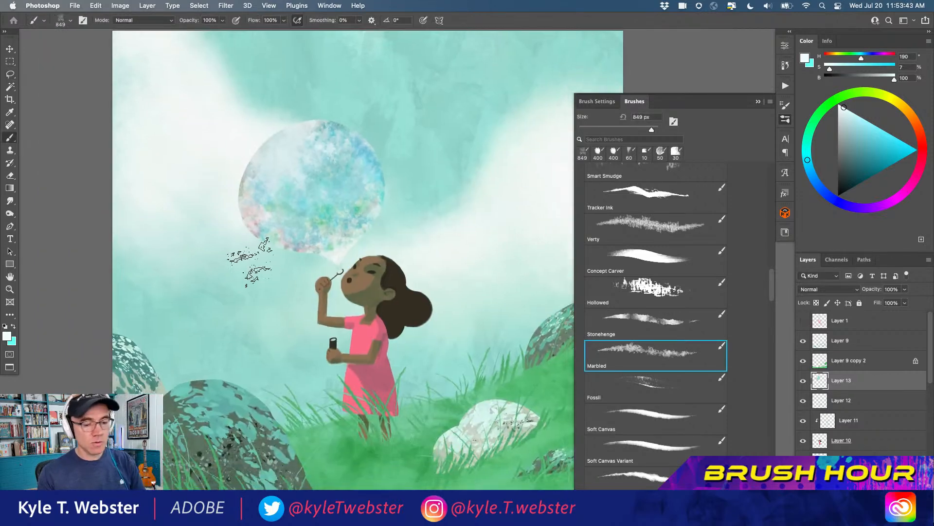
Lock the bubble layer's transparent pixels and paint swirling teal strokes, H 181, S 63, B 78, inside it with the Fossil brush at 500 px
{"action": "left_click", "coordinate": [816, 302]}
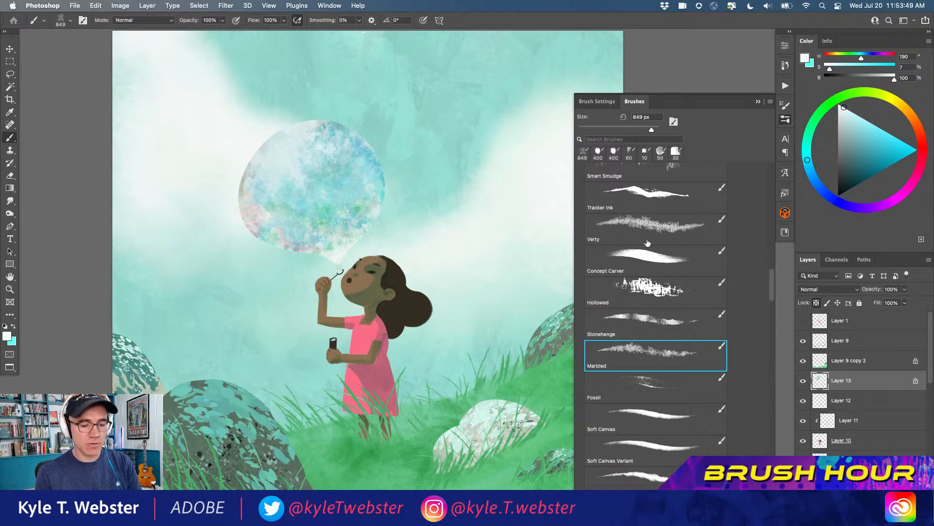
{"action": "left_click", "coordinate": [651, 373]}
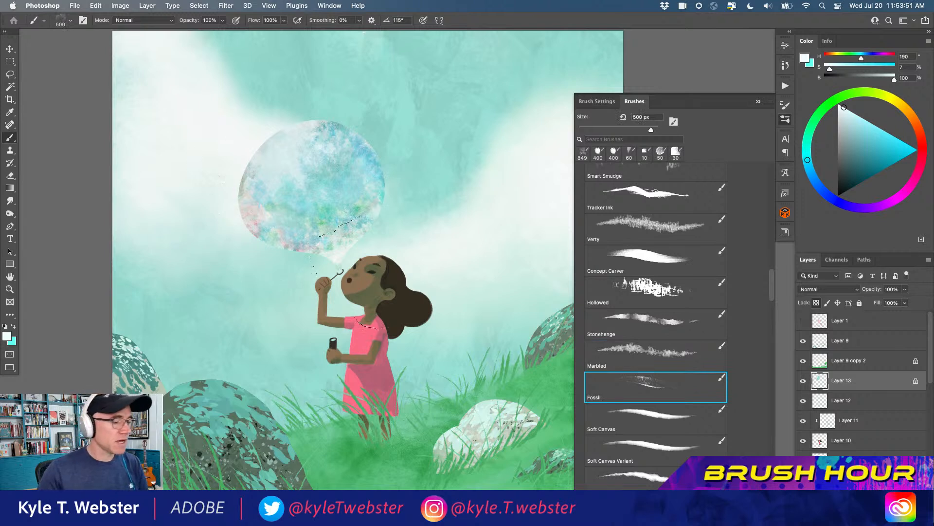
{"action": "left_click", "coordinate": [446, 170], "text": "alt"}
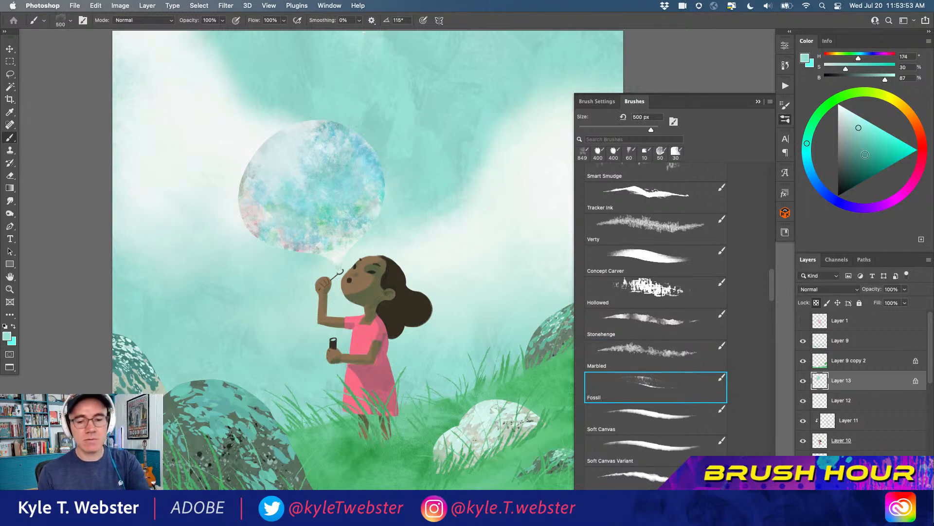
{"action": "left_click", "coordinate": [878, 147]}
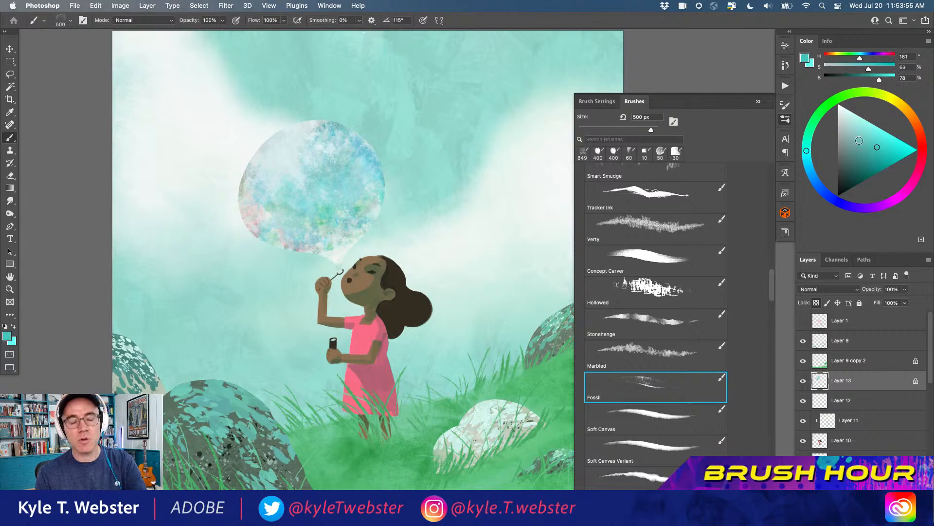
{"action": "mouse_move", "coordinate": [314, 236]}
{"action": "left_mouse_down"}
{"action": "mouse_move", "coordinate": [258, 207]}
{"action": "mouse_move", "coordinate": [270, 143]}
{"action": "mouse_move", "coordinate": [351, 138]}
{"action": "mouse_move", "coordinate": [369, 151]}
{"action": "mouse_move", "coordinate": [309, 228]}
{"action": "mouse_move", "coordinate": [275, 187]}
{"action": "mouse_move", "coordinate": [277, 163]}
{"action": "mouse_move", "coordinate": [300, 146]}
{"action": "left_mouse_up"}
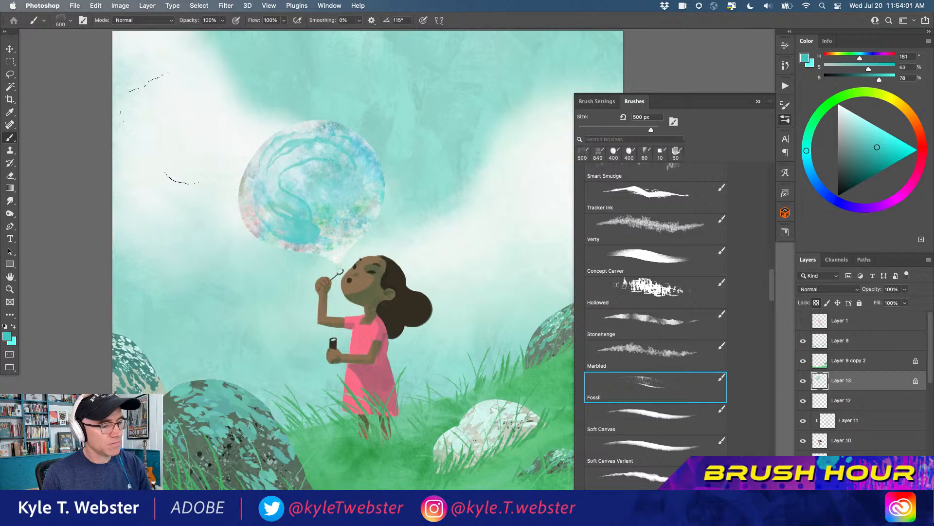
Add a new layer directly above the bubble's layer
{"action": "left_click", "coordinate": [287, 235]}
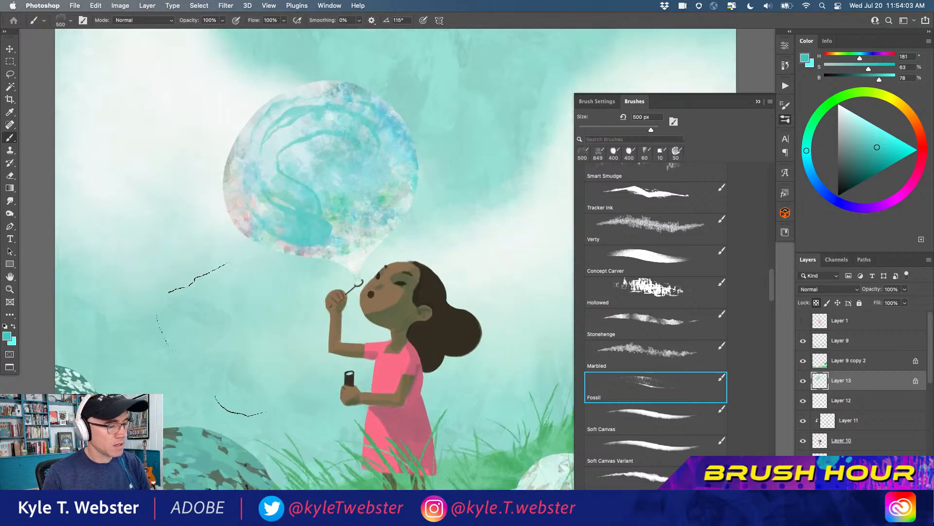
{"action": "key", "text": "super+shift+alt+n"}
Try broad dark teal Fossil strokes, H 181, S 100, B 25, in the sky beside the bubble, and undo them
{"action": "left_click", "coordinate": [858, 185]}
{"action": "mouse_move", "coordinate": [237, 361]}
{"action": "left_mouse_down"}
{"action": "mouse_move", "coordinate": [163, 274]}
{"action": "mouse_move", "coordinate": [170, 119]}
{"action": "left_mouse_up"}
{"action": "mouse_move", "coordinate": [124, 163]}
{"action": "left_mouse_down"}
{"action": "mouse_move", "coordinate": [146, 321]}
{"action": "mouse_move", "coordinate": [175, 309]}
{"action": "mouse_move", "coordinate": [64, 326]}
{"action": "left_mouse_up"}
{"action": "mouse_move", "coordinate": [404, 258]}
{"action": "left_mouse_down"}
{"action": "mouse_move", "coordinate": [394, 204]}
{"action": "mouse_move", "coordinate": [399, 97]}
{"action": "mouse_move", "coordinate": [491, 185]}
{"action": "mouse_move", "coordinate": [484, 262]}
{"action": "mouse_move", "coordinate": [450, 321]}
{"action": "mouse_move", "coordinate": [370, 312]}
{"action": "mouse_move", "coordinate": [336, 192]}
{"action": "mouse_move", "coordinate": [355, 97]}
{"action": "mouse_move", "coordinate": [280, 58]}
{"action": "mouse_move", "coordinate": [330, 276]}
{"action": "mouse_move", "coordinate": [467, 297]}
{"action": "mouse_move", "coordinate": [477, 98]}
{"action": "mouse_move", "coordinate": [530, 243]}
{"action": "mouse_move", "coordinate": [515, 258]}
{"action": "left_mouse_up"}
{"action": "key", "text": "super+z"}
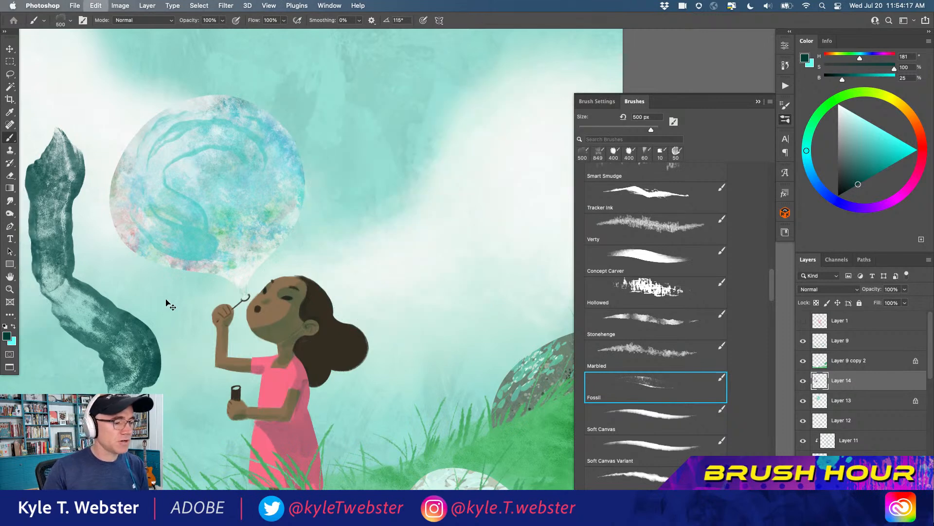
{"action": "key", "text": "super+z"}
Sample the dress pink, H 352, S 54, B 97, and paint curved Fossil strokes inside the bubble's right half
{"action": "mouse_move", "coordinate": [65, 262]}
{"action": "left_mouse_down"}
{"action": "mouse_move", "coordinate": [274, 315]}
{"action": "mouse_move", "coordinate": [350, 380]}
{"action": "left_mouse_up"}
{"action": "left_click_drag", "start_coordinate": [297, 294], "coordinate": [263, 201]}
{"action": "left_click", "coordinate": [273, 269], "text": "alt+super"}
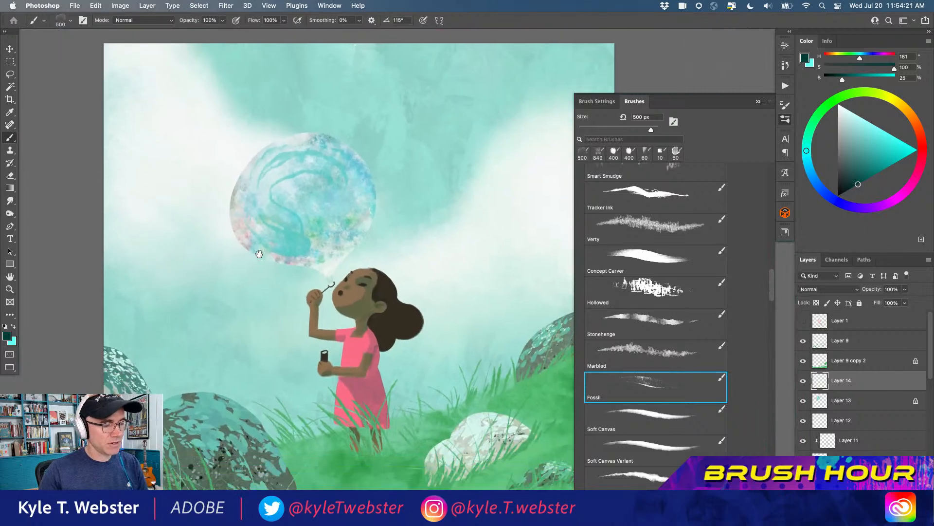
{"action": "left_click", "coordinate": [354, 331], "text": "alt"}
{"action": "left_click_drag", "start_coordinate": [326, 193], "coordinate": [327, 156]}
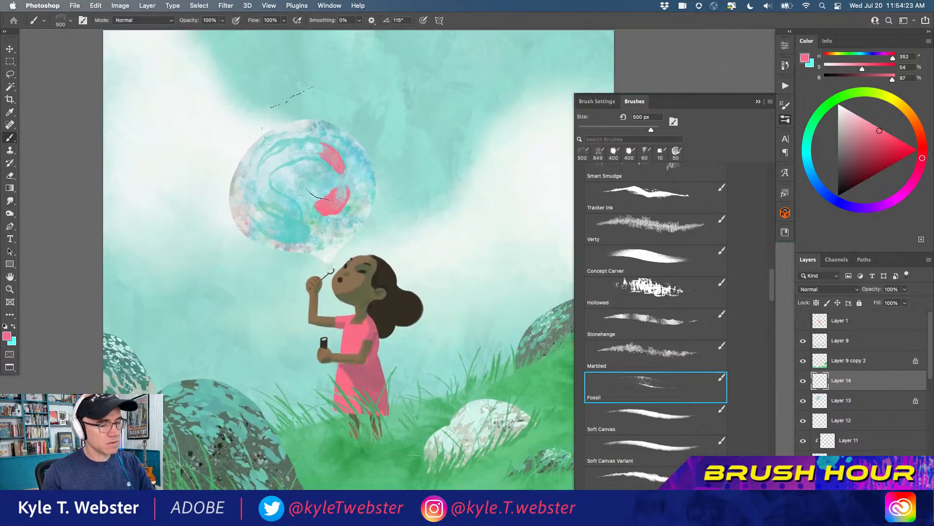
Brush curved sky-teal and near-white strokes, H 157, S 3, B 94, over the pink marks and across the bubble's interior
{"action": "left_click", "coordinate": [392, 172], "text": "alt"}
{"action": "mouse_move", "coordinate": [307, 150]}
{"action": "left_mouse_down"}
{"action": "mouse_move", "coordinate": [332, 169]}
{"action": "mouse_move", "coordinate": [310, 210]}
{"action": "mouse_move", "coordinate": [332, 213]}
{"action": "mouse_move", "coordinate": [352, 178]}
{"action": "mouse_move", "coordinate": [337, 144]}
{"action": "mouse_move", "coordinate": [303, 129]}
{"action": "mouse_move", "coordinate": [276, 130]}
{"action": "mouse_move", "coordinate": [247, 149]}
{"action": "mouse_move", "coordinate": [230, 176]}
{"action": "mouse_move", "coordinate": [229, 206]}
{"action": "mouse_move", "coordinate": [286, 237]}
{"action": "mouse_move", "coordinate": [329, 195]}
{"action": "left_mouse_up"}
{"action": "mouse_move", "coordinate": [330, 158]}
{"action": "left_mouse_down"}
{"action": "mouse_move", "coordinate": [328, 221]}
{"action": "mouse_move", "coordinate": [344, 195]}
{"action": "mouse_move", "coordinate": [333, 161]}
{"action": "mouse_move", "coordinate": [265, 156]}
{"action": "left_mouse_up"}
{"action": "left_click", "coordinate": [327, 253], "text": "alt"}
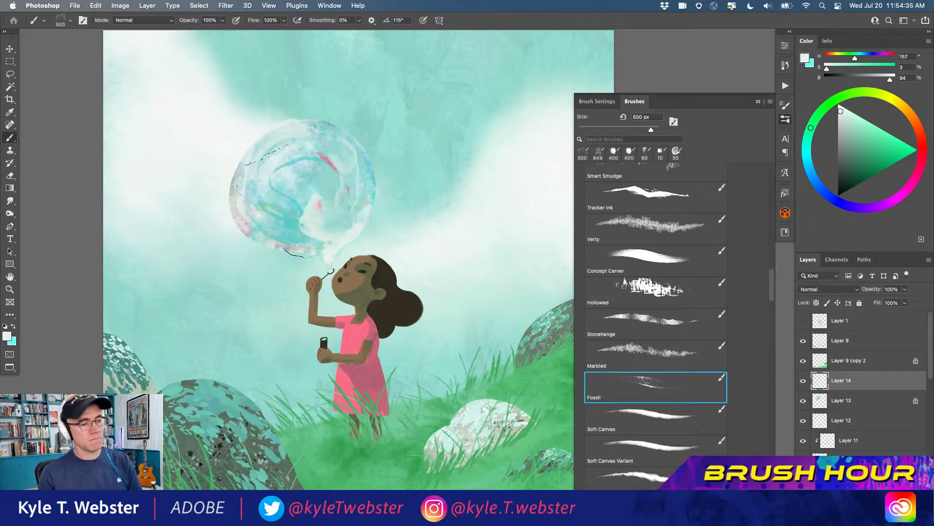
{"action": "left_click_drag", "start_coordinate": [301, 204], "coordinate": [275, 214]}
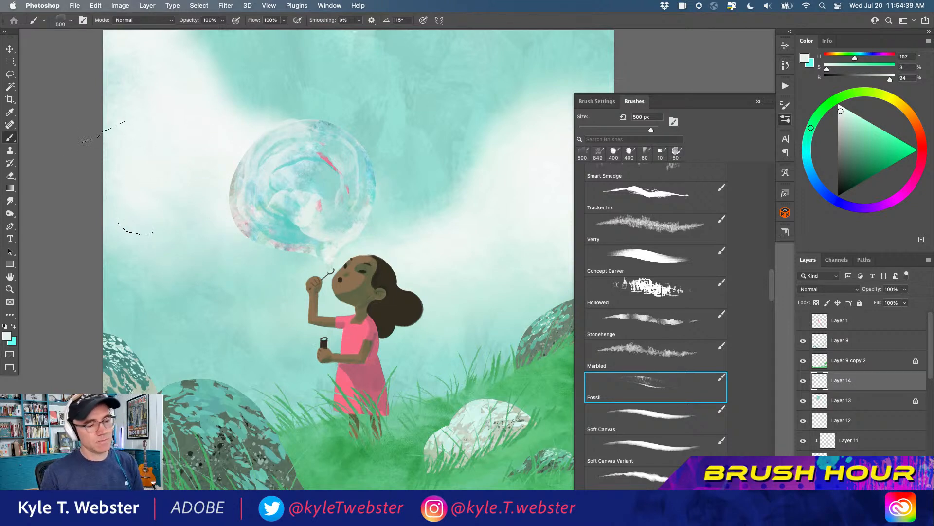
Merge Layer 14 with Layer 13 and lock the merged bubble layer's transparent pixels
{"action": "left_click", "coordinate": [819, 402], "text": "shift"}
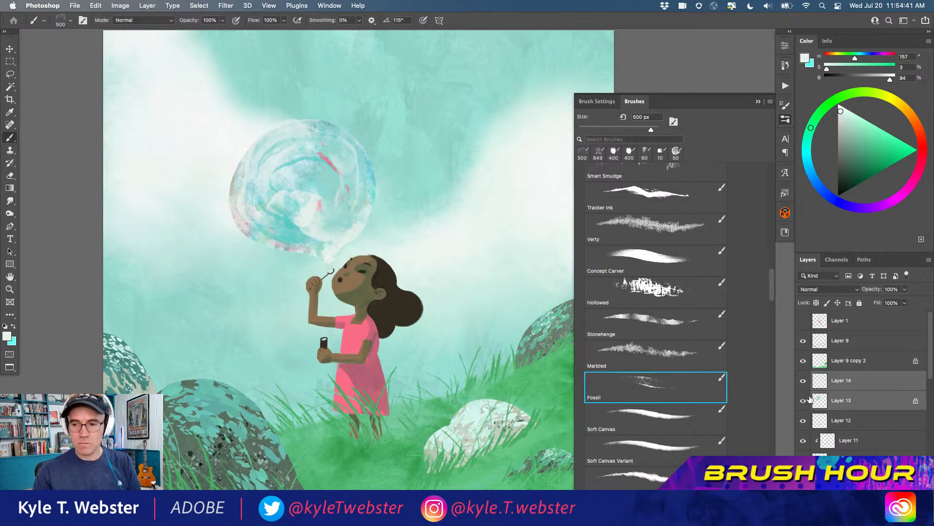
{"action": "key", "text": "super+e"}
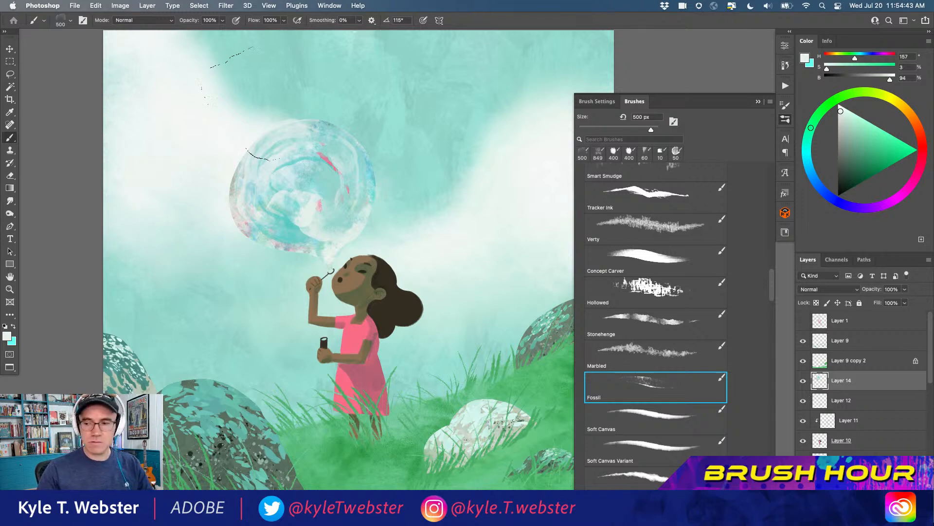
{"action": "key", "text": "l"}
{"action": "key", "text": "b"}
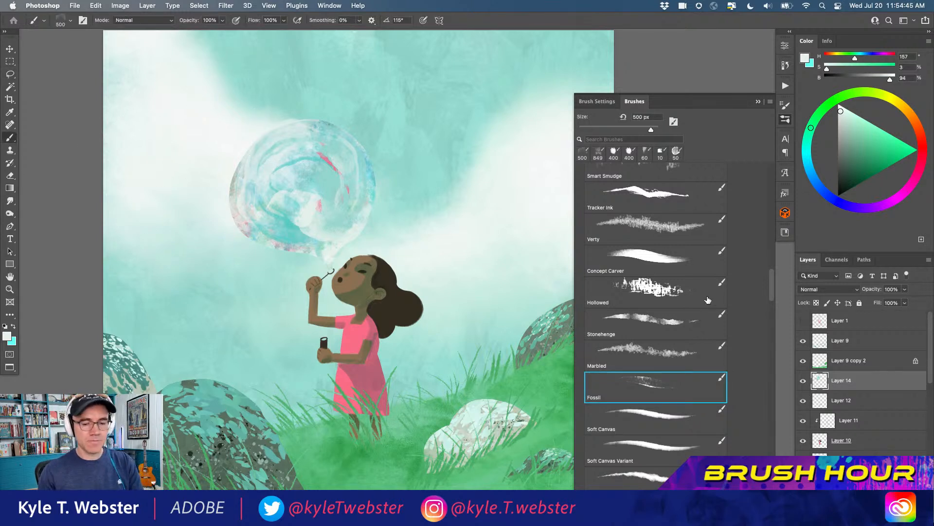
{"action": "left_click", "coordinate": [816, 303]}
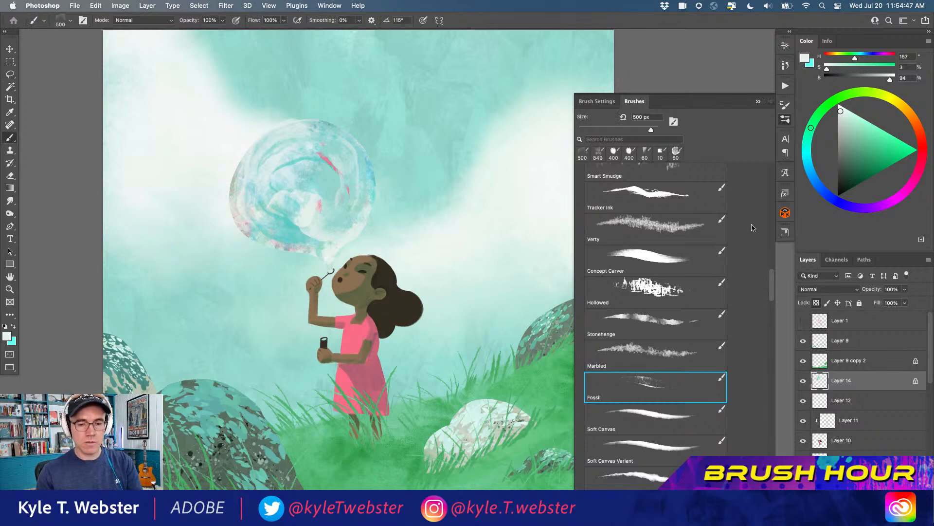
Paint darker teal rings, H 180, S 50, B 63, around and just inside the bubble's rim with the Fossil brush at 400 px
{"action": "left_click", "coordinate": [369, 159], "text": "alt"}
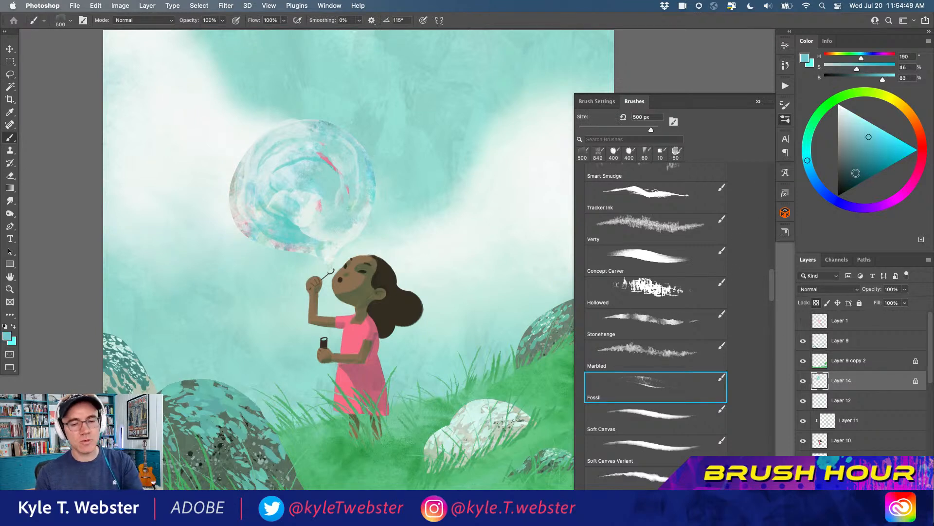
{"action": "left_click", "coordinate": [859, 174]}
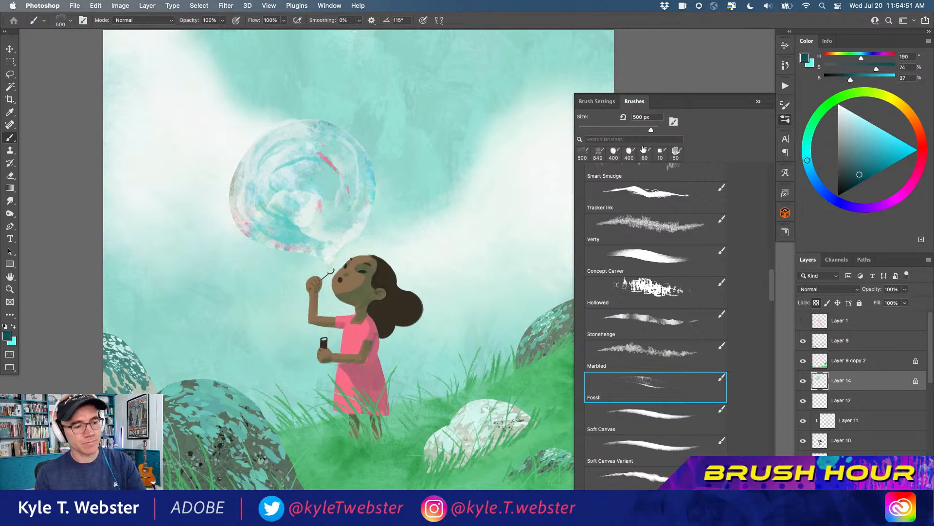
{"action": "left_click", "coordinate": [438, 125], "text": "alt"}
{"action": "left_click", "coordinate": [864, 152]}
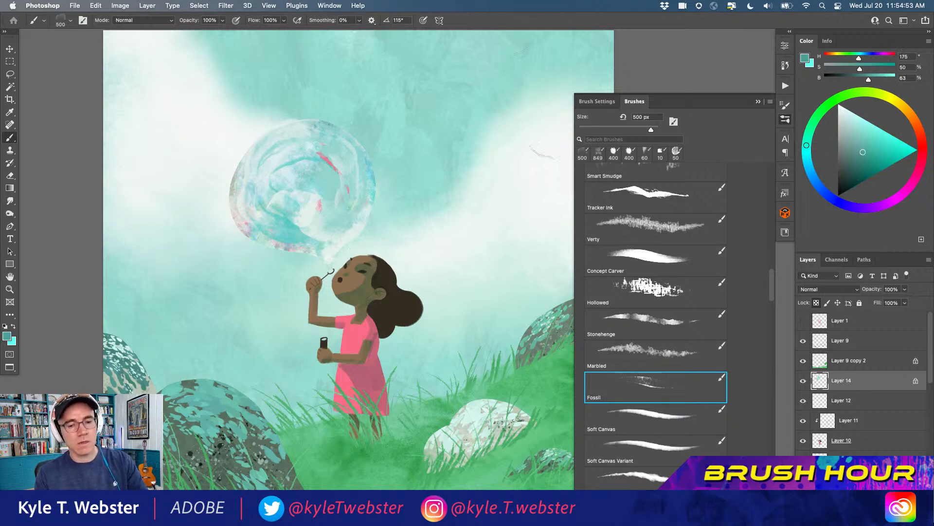
{"action": "left_click", "coordinate": [807, 150]}
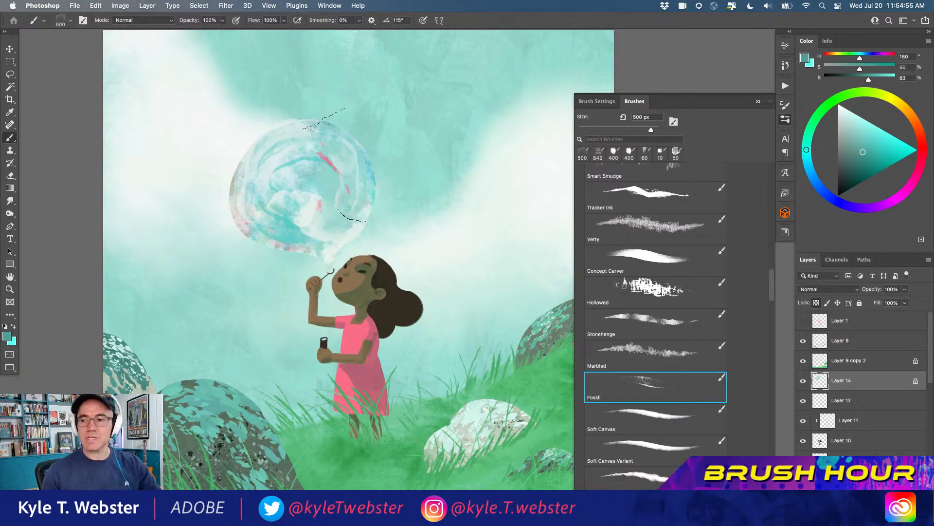
{"action": "key", "text": "bracketleft"}
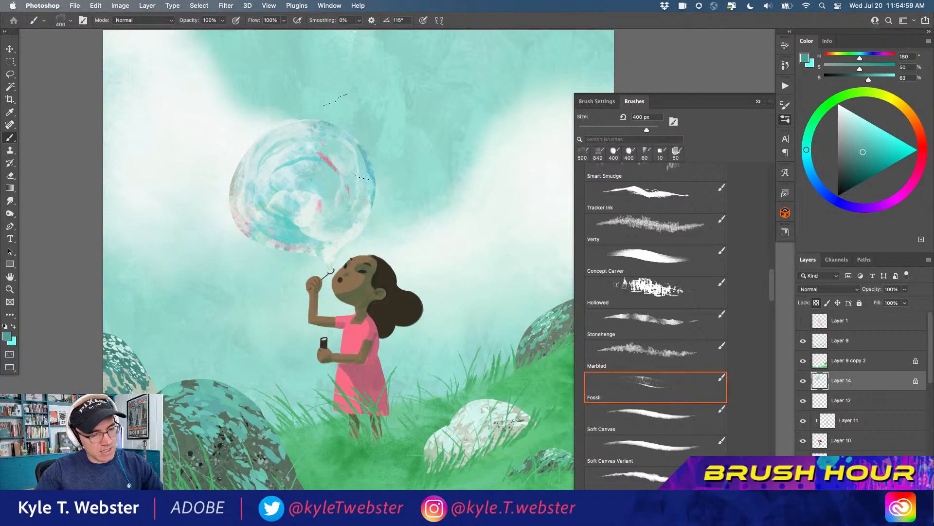
{"action": "left_click_drag", "start_coordinate": [284, 104], "coordinate": [237, 124]}
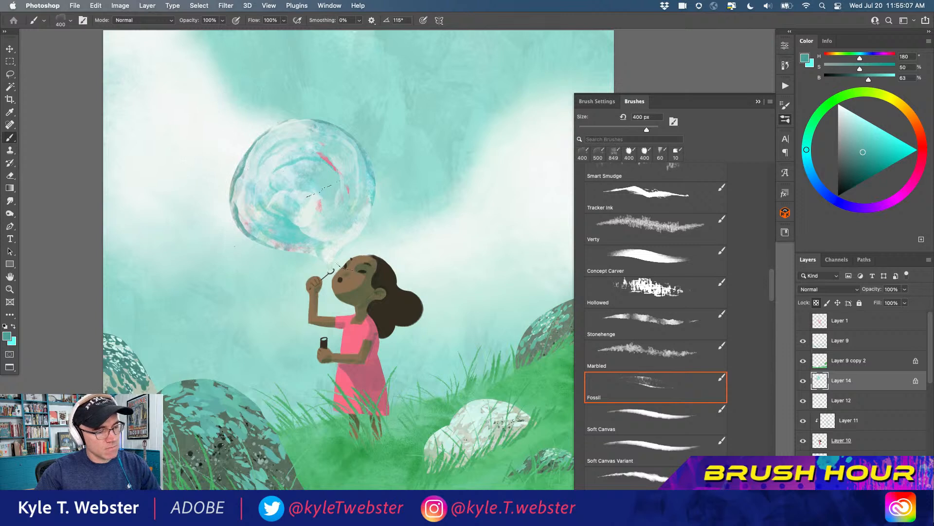
{"action": "mouse_move", "coordinate": [343, 164]}
{"action": "left_mouse_down"}
{"action": "mouse_move", "coordinate": [318, 130]}
{"action": "mouse_move", "coordinate": [265, 134]}
{"action": "left_mouse_up"}
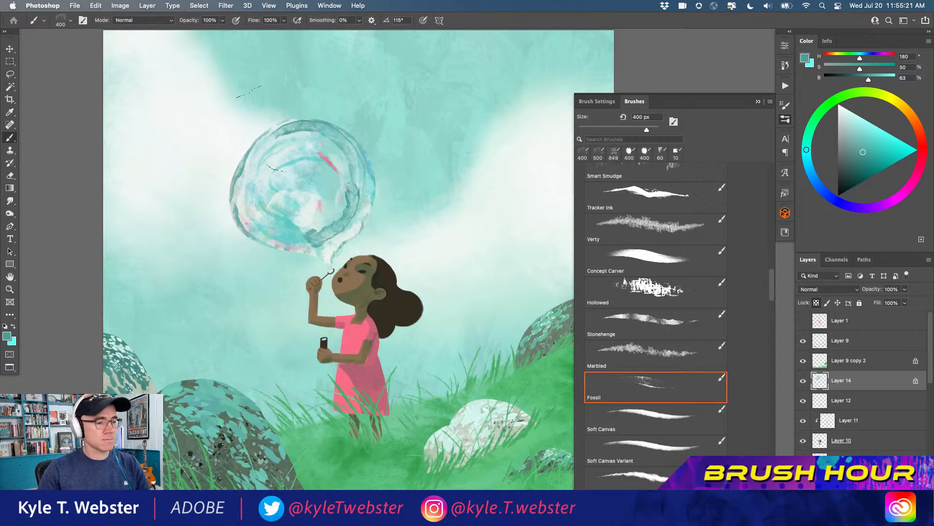
Extend the darker teal shading along the bubble's lower-right edge toward the wand
{"action": "left_click", "coordinate": [347, 232], "text": "super"}
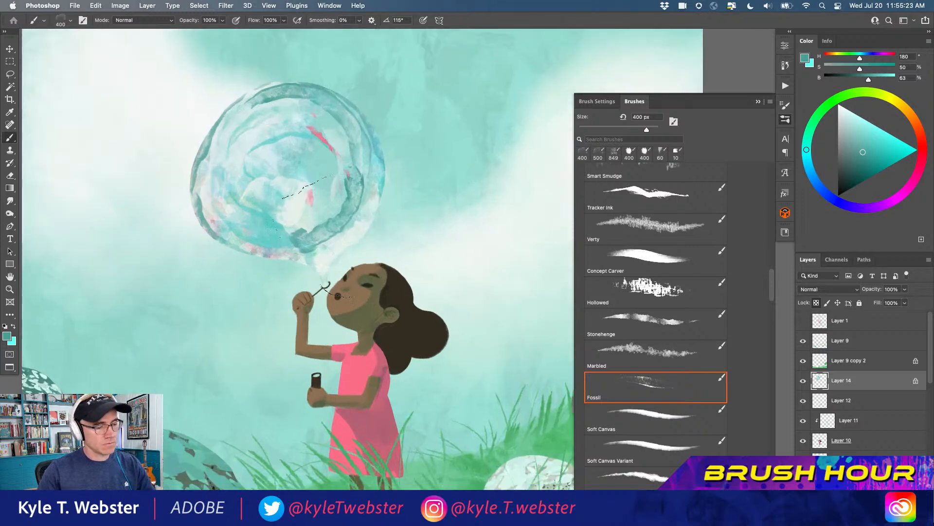
{"action": "left_click_drag", "start_coordinate": [329, 266], "coordinate": [377, 200]}
{"action": "left_click", "coordinate": [297, 229], "text": "alt+super"}
{"action": "left_click", "coordinate": [260, 264], "text": "super"}
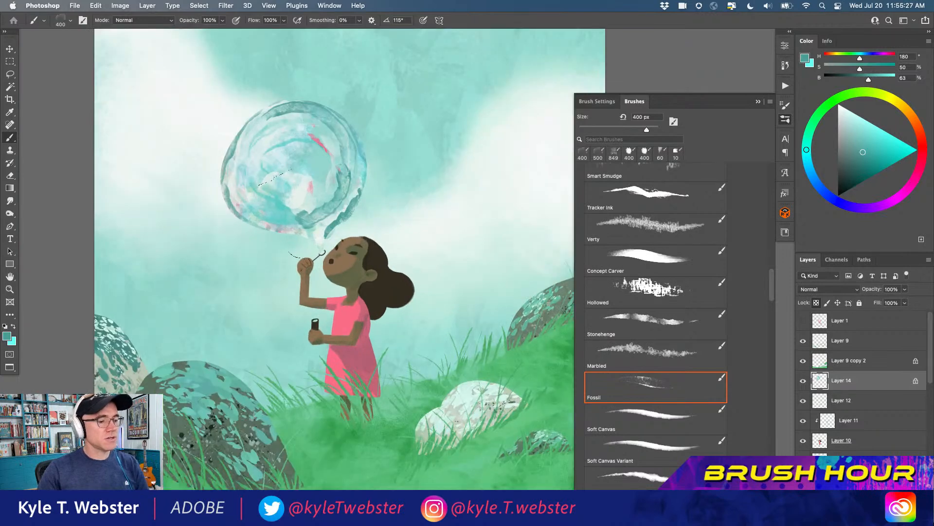
Sample near-white, H 165, S 3, B 94, and paint highlight swirls over the bubble's neck, rim and centre
{"action": "left_click", "coordinate": [322, 231], "text": "alt"}
{"action": "left_click_drag", "start_coordinate": [324, 233], "coordinate": [359, 192]}
{"action": "mouse_move", "coordinate": [348, 133]}
{"action": "left_mouse_down"}
{"action": "mouse_move", "coordinate": [321, 117]}
{"action": "mouse_move", "coordinate": [265, 103]}
{"action": "left_mouse_up"}
{"action": "mouse_move", "coordinate": [309, 155]}
{"action": "left_mouse_down"}
{"action": "mouse_move", "coordinate": [282, 154]}
{"action": "mouse_move", "coordinate": [276, 180]}
{"action": "mouse_move", "coordinate": [309, 208]}
{"action": "left_mouse_up"}
{"action": "mouse_move", "coordinate": [234, 180]}
{"action": "left_mouse_down"}
{"action": "mouse_move", "coordinate": [251, 141]}
{"action": "mouse_move", "coordinate": [283, 120]}
{"action": "mouse_move", "coordinate": [302, 162]}
{"action": "mouse_move", "coordinate": [246, 138]}
{"action": "left_mouse_up"}
{"action": "mouse_move", "coordinate": [241, 302]}
{"action": "left_mouse_down"}
{"action": "mouse_move", "coordinate": [215, 280]}
{"action": "mouse_move", "coordinate": [208, 285]}
{"action": "left_mouse_up"}
Hide Layer 6, which holds the white clouds, leaving the plain teal sky behind the bubble
{"action": "key", "text": "super+minus"}
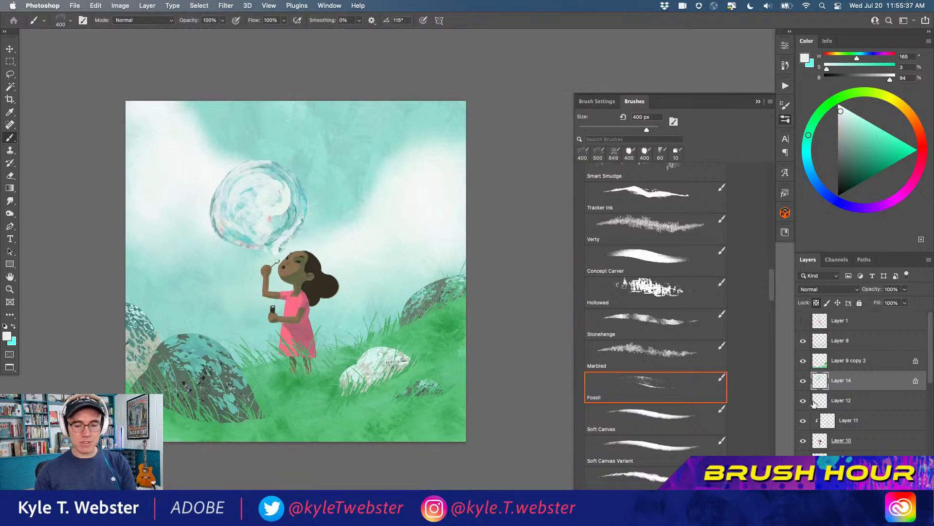
{"action": "scroll", "coordinate": [895, 423], "scroll_direction": "down", "scroll_amount": 5}
{"action": "left_click", "coordinate": [804, 408]}
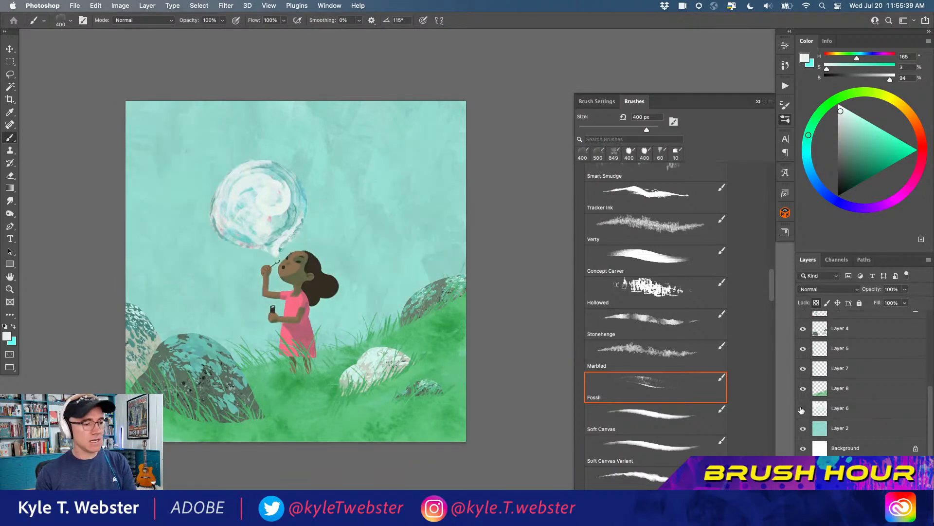
Show the clouds on Layer 6 again and set that layer's opacity to 70%
{"action": "left_click", "coordinate": [803, 409]}
{"action": "left_click", "coordinate": [817, 408]}
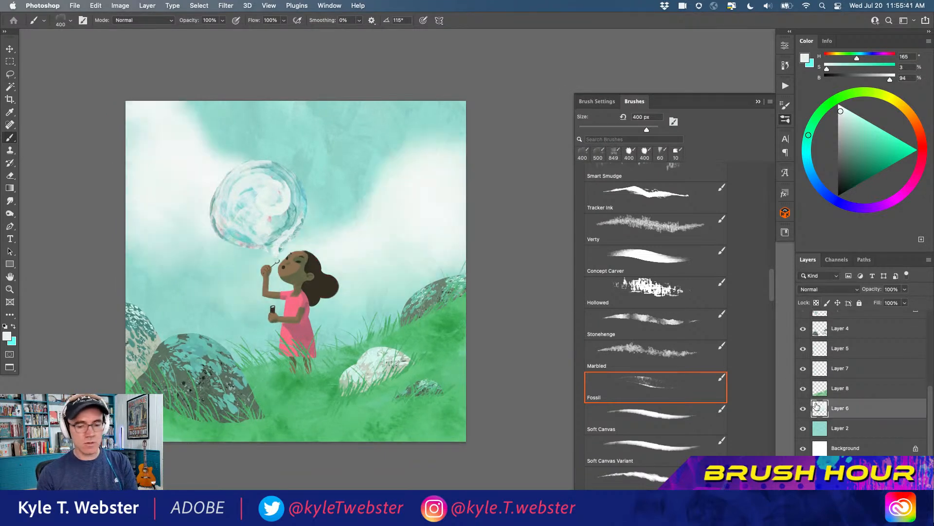
{"action": "type", "text": "70"}
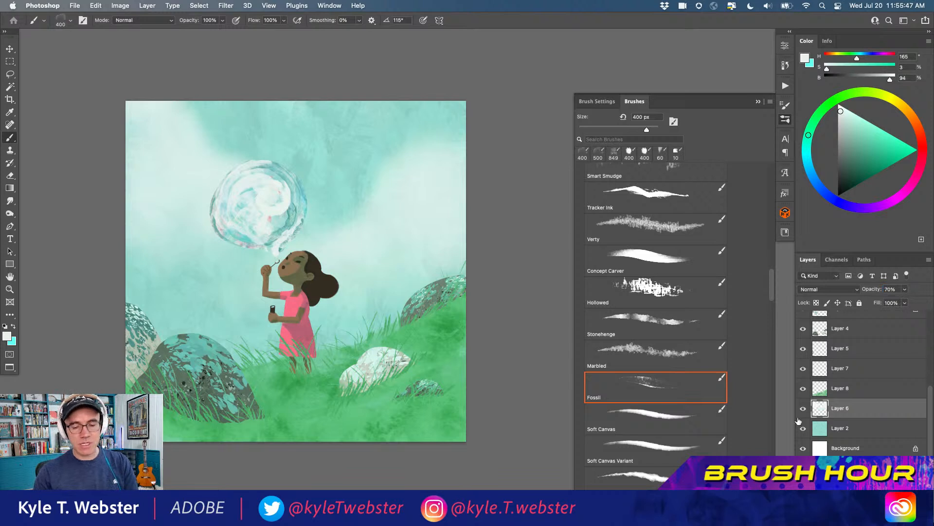
Add a layer above Layer 2 and paint darker teal texture, H 181, S 45, B 71, across the sky with the Hollowed brush at 500 px
{"action": "left_click", "coordinate": [820, 428]}
{"action": "key", "text": "alt+shift+super+n"}
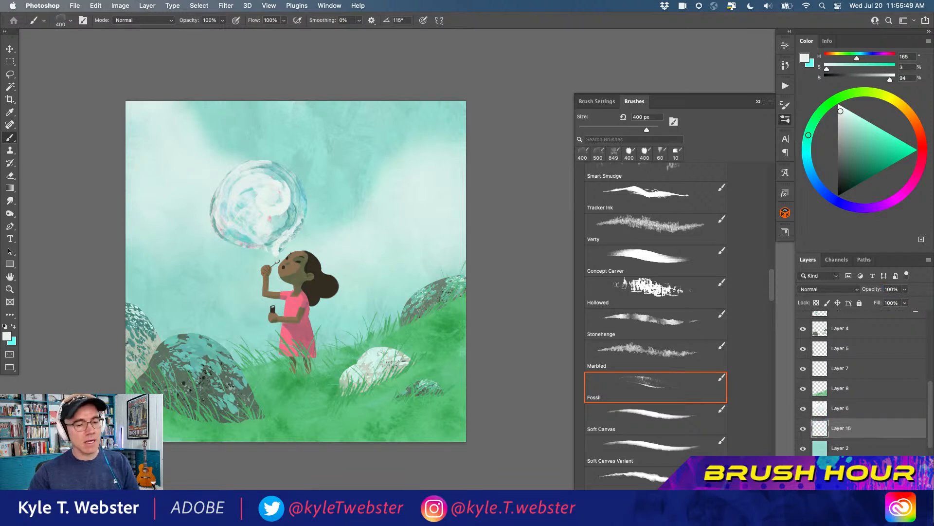
{"action": "left_click", "coordinate": [681, 282]}
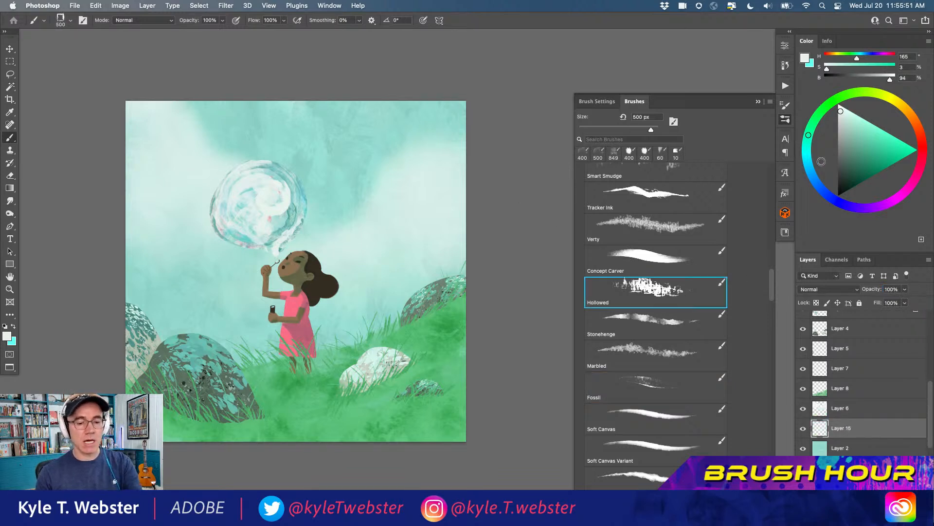
{"action": "left_click", "coordinate": [369, 120], "text": "alt"}
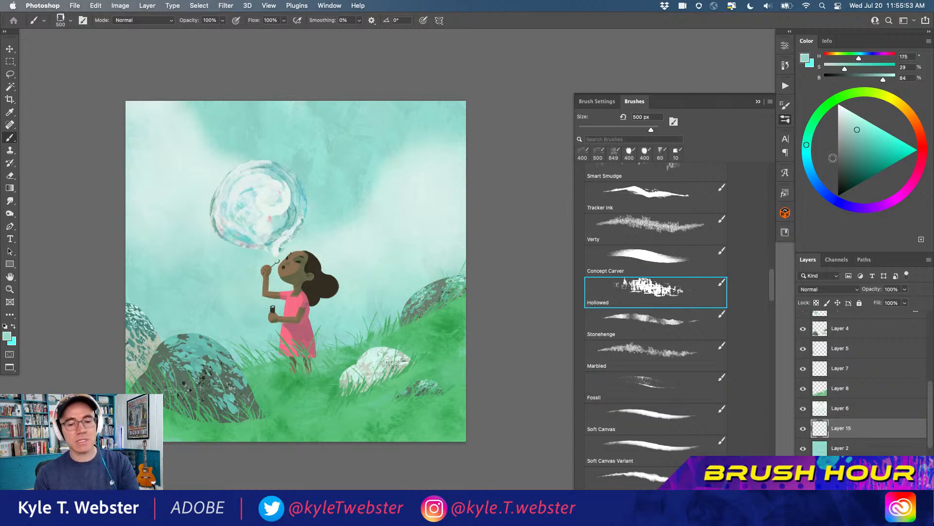
{"action": "left_click", "coordinate": [863, 146]}
{"action": "mouse_move", "coordinate": [291, 224]}
{"action": "left_mouse_down"}
{"action": "mouse_move", "coordinate": [313, 208]}
{"action": "mouse_move", "coordinate": [319, 229]}
{"action": "mouse_move", "coordinate": [298, 219]}
{"action": "mouse_move", "coordinate": [305, 185]}
{"action": "mouse_move", "coordinate": [302, 205]}
{"action": "mouse_move", "coordinate": [278, 172]}
{"action": "mouse_move", "coordinate": [281, 160]}
{"action": "mouse_move", "coordinate": [326, 188]}
{"action": "mouse_move", "coordinate": [351, 178]}
{"action": "mouse_move", "coordinate": [377, 205]}
{"action": "left_mouse_up"}
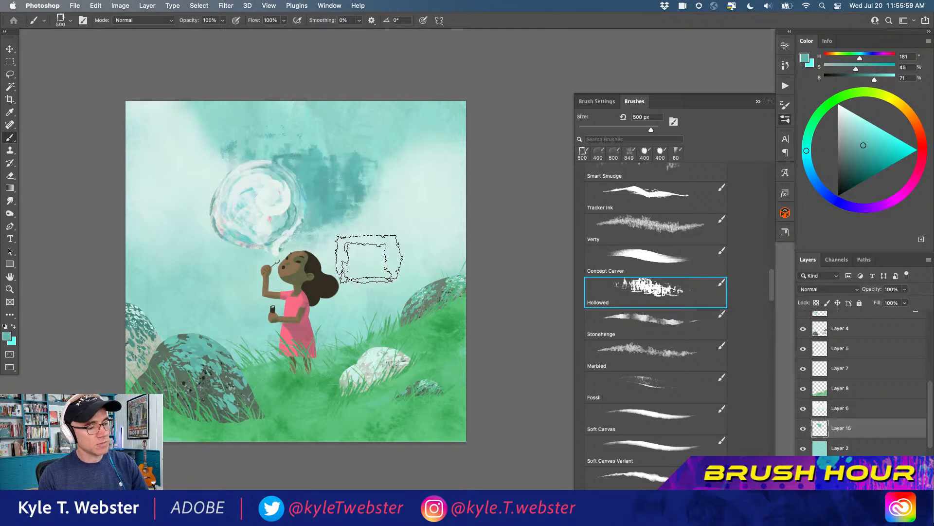
{"action": "mouse_move", "coordinate": [313, 135]}
{"action": "left_mouse_down"}
{"action": "mouse_move", "coordinate": [286, 147]}
{"action": "mouse_move", "coordinate": [362, 142]}
{"action": "mouse_move", "coordinate": [423, 113]}
{"action": "mouse_move", "coordinate": [423, 97]}
{"action": "mouse_move", "coordinate": [332, 122]}
{"action": "mouse_move", "coordinate": [322, 159]}
{"action": "mouse_move", "coordinate": [255, 141]}
{"action": "left_mouse_up"}
{"action": "mouse_move", "coordinate": [230, 261]}
{"action": "left_mouse_down"}
{"action": "mouse_move", "coordinate": [204, 285]}
{"action": "mouse_move", "coordinate": [186, 254]}
{"action": "mouse_move", "coordinate": [211, 241]}
{"action": "mouse_move", "coordinate": [161, 222]}
{"action": "left_mouse_up"}
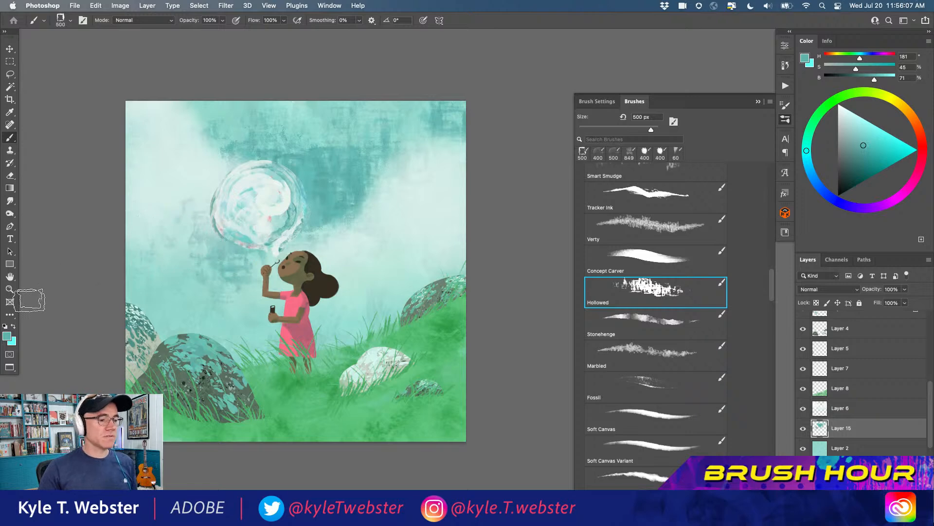
{"action": "scroll", "coordinate": [250, 214], "scroll_direction": "up", "scroll_amount": 2}
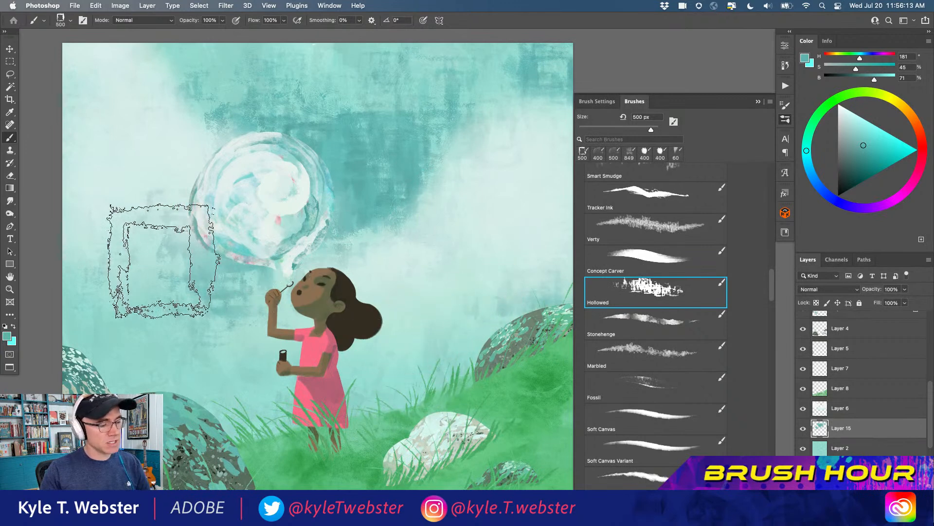
{"action": "left_click", "coordinate": [211, 340], "text": "alt"}
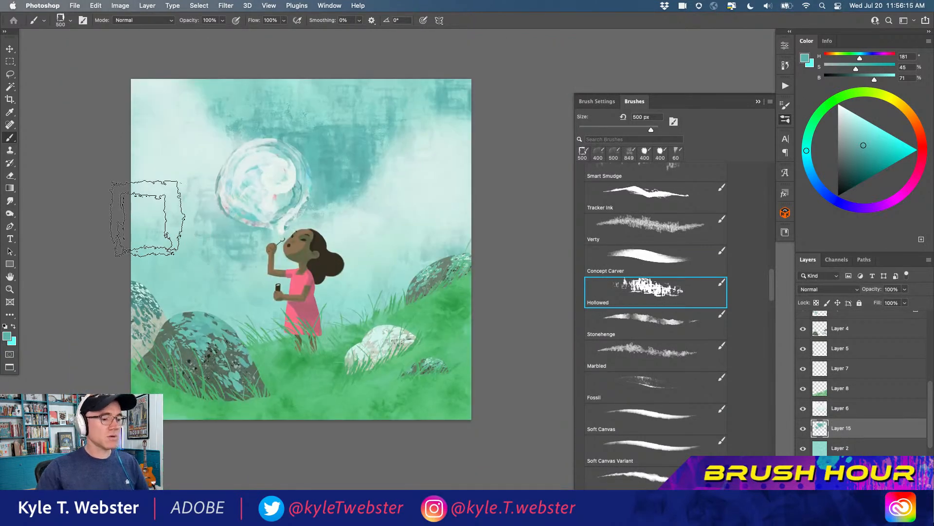
Sample the pale cloud colour, H 171, S 8, B 93, and add a new layer directly above Layer 2
{"action": "left_click", "coordinate": [431, 168], "text": "alt"}
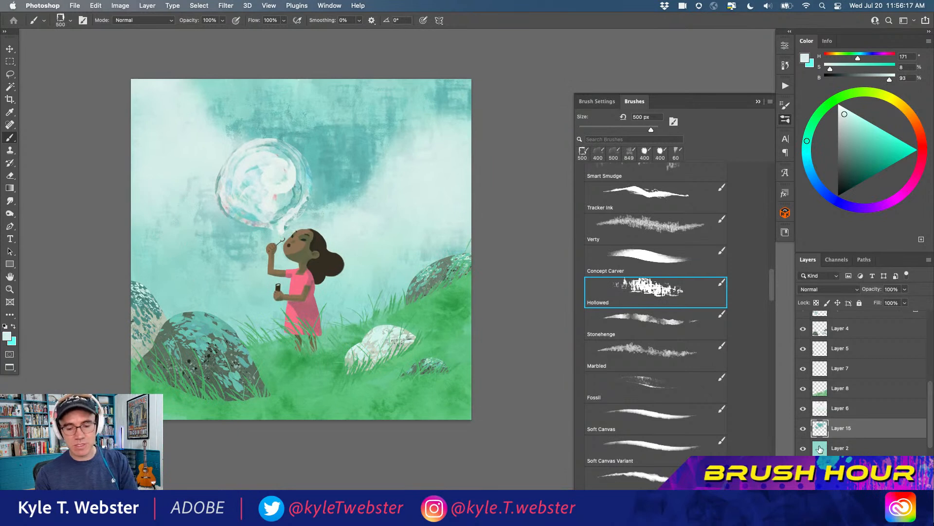
{"action": "key", "text": "super+shift+alt+n"}
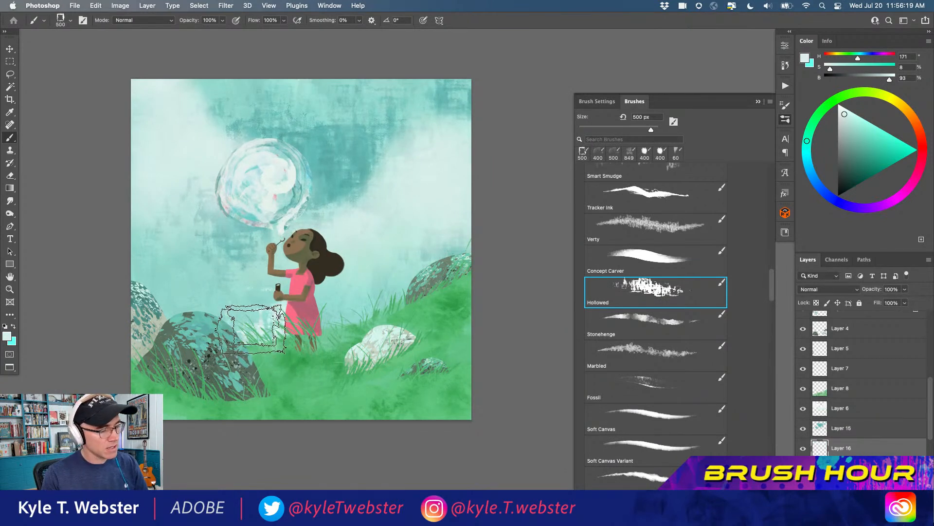